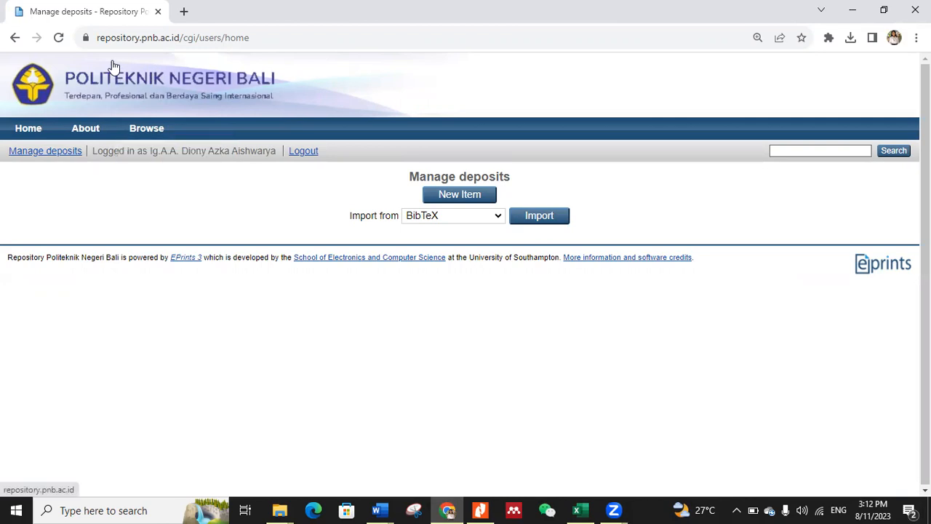
Step: Open the repository.pnb.ac.id home page in a new browser tab
{"action": "left_click", "coordinate": [183, 11]}
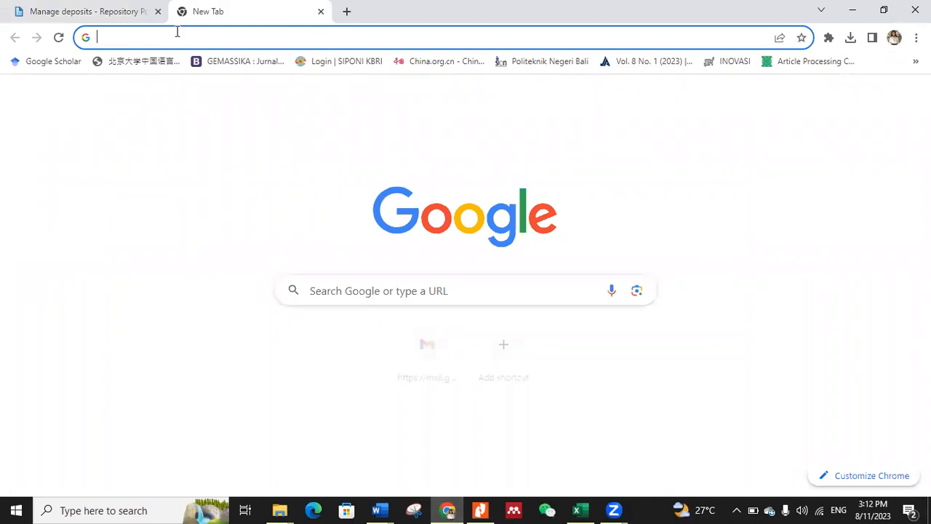
{"action": "type", "text": "repo"}
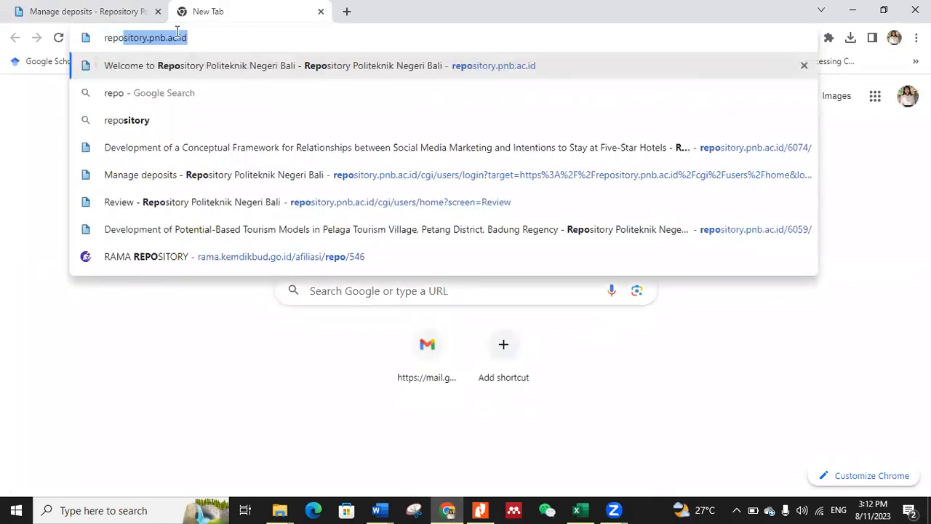
{"action": "key", "text": "Return"}
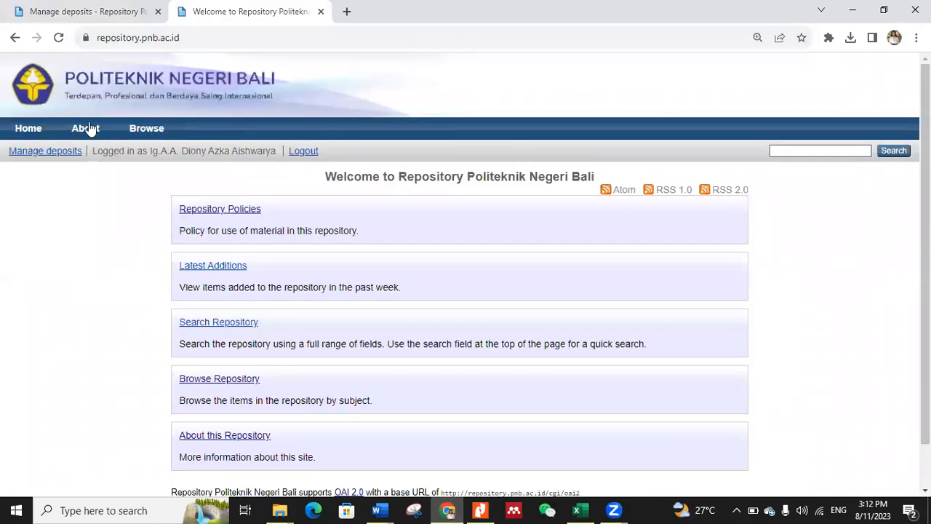
Step: Log out of the repository and log back in with the saved student username and password
{"action": "left_click", "coordinate": [297, 152]}
{"action": "left_click", "coordinate": [21, 154]}
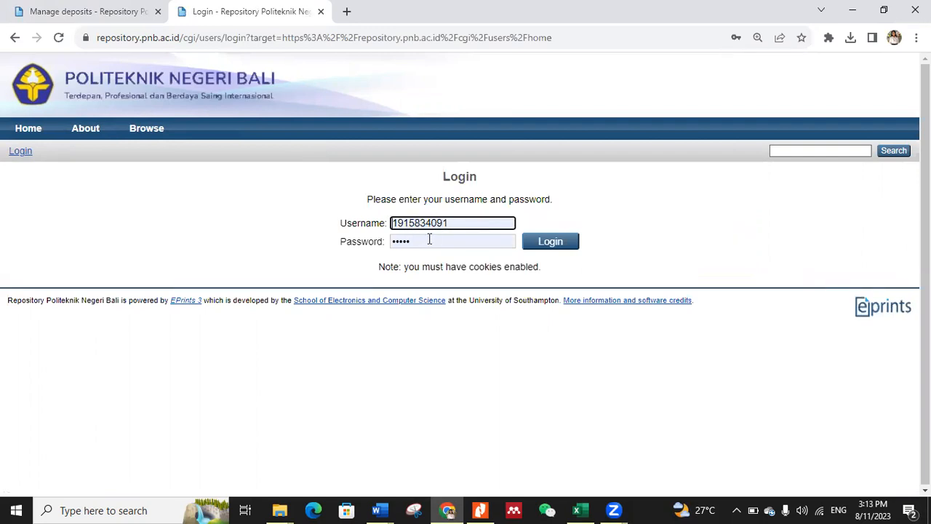
{"action": "left_click", "coordinate": [532, 245]}
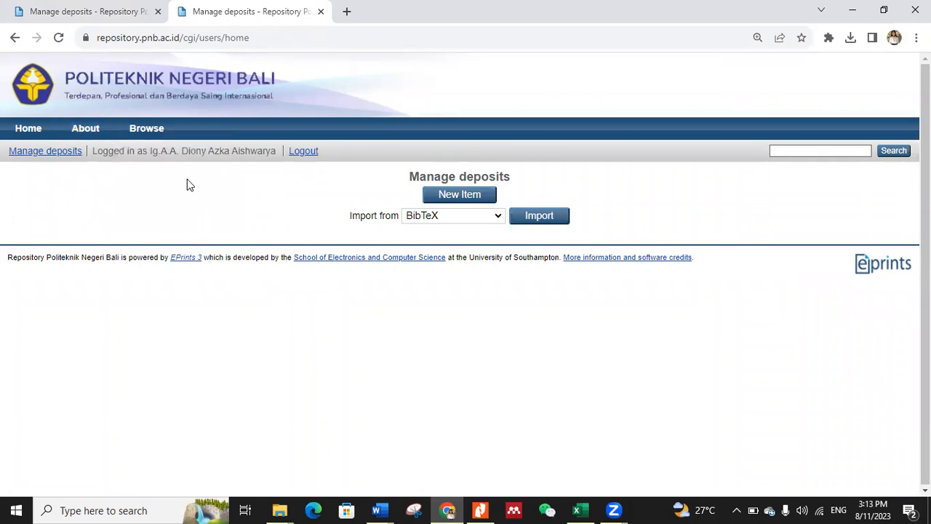
Step: Go to the repository home page and read the Repository Policies for students and lecturers
{"action": "left_click", "coordinate": [29, 135]}
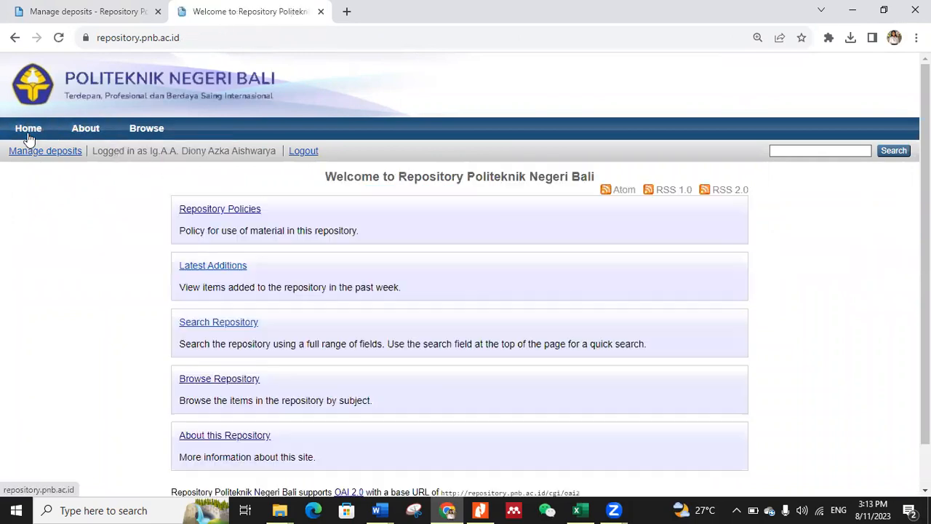
{"action": "left_click", "coordinate": [208, 211]}
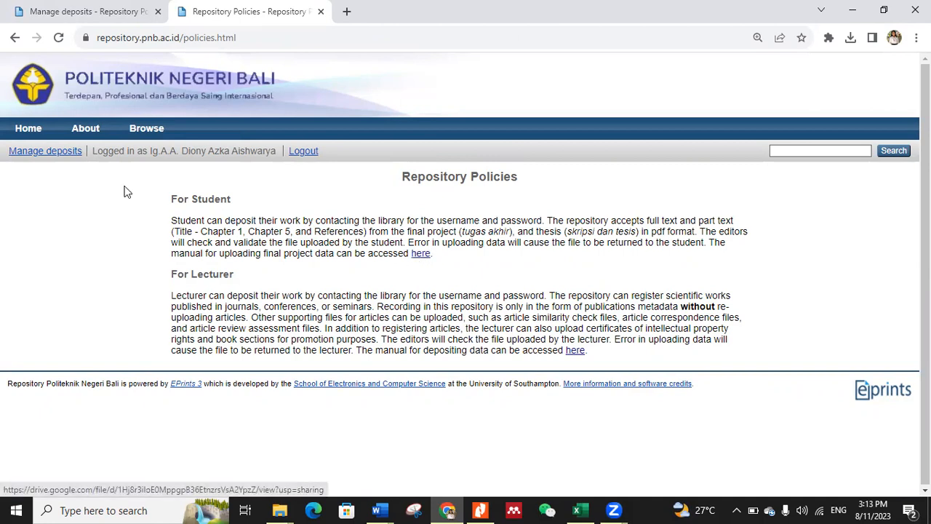
Step: Create a new deposit item from Manage deposits, set its item type to Thesis and proceed to the Upload stage
{"action": "left_click", "coordinate": [43, 153]}
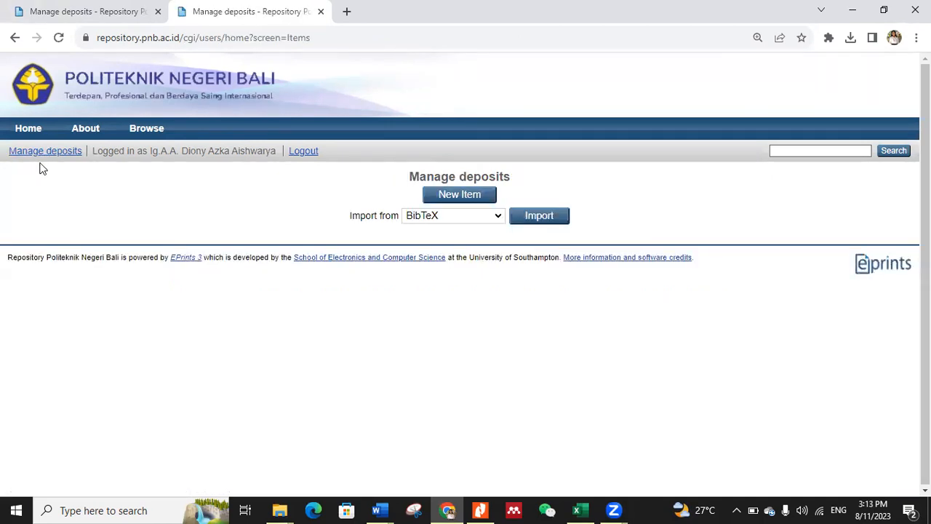
{"action": "left_click", "coordinate": [439, 200]}
{"action": "scroll", "coordinate": [233, 320], "scroll_direction": "down", "scroll_amount": 2}
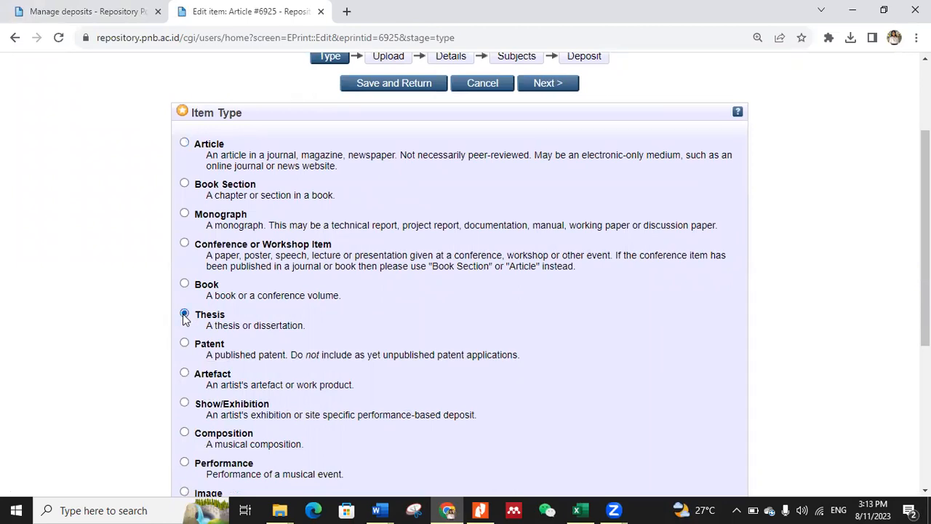
{"action": "scroll", "coordinate": [390, 181], "scroll_direction": "up", "scroll_amount": 2}
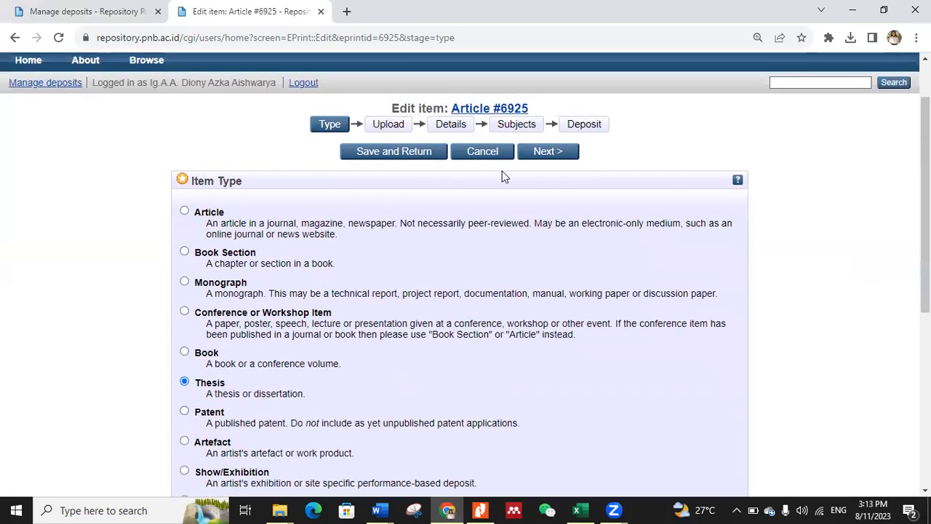
{"action": "left_click", "coordinate": [552, 152]}
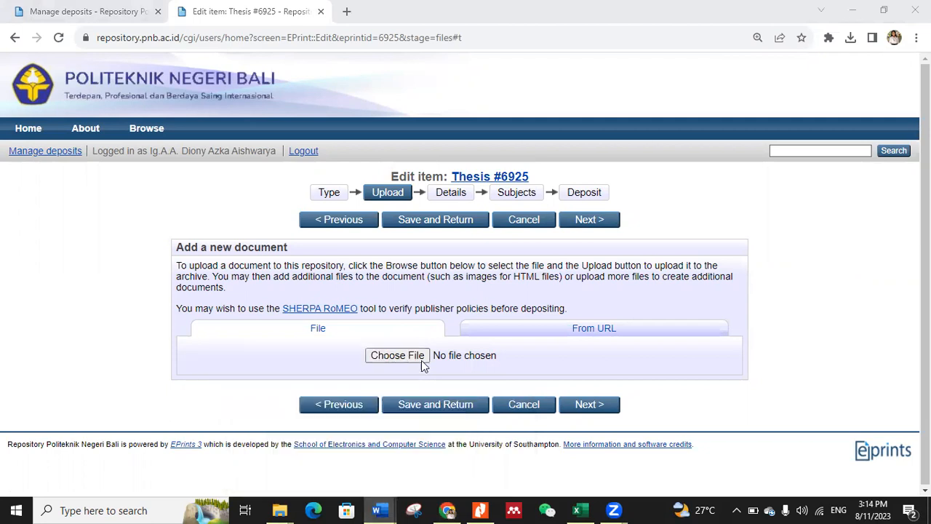
Step: Switch to the skripsi document in Word and choose PDF (*.pdf) as the Save As file type
{"action": "mouse_move", "coordinate": [377, 510]}
{"action": "left_click", "coordinate": [853, 11]}
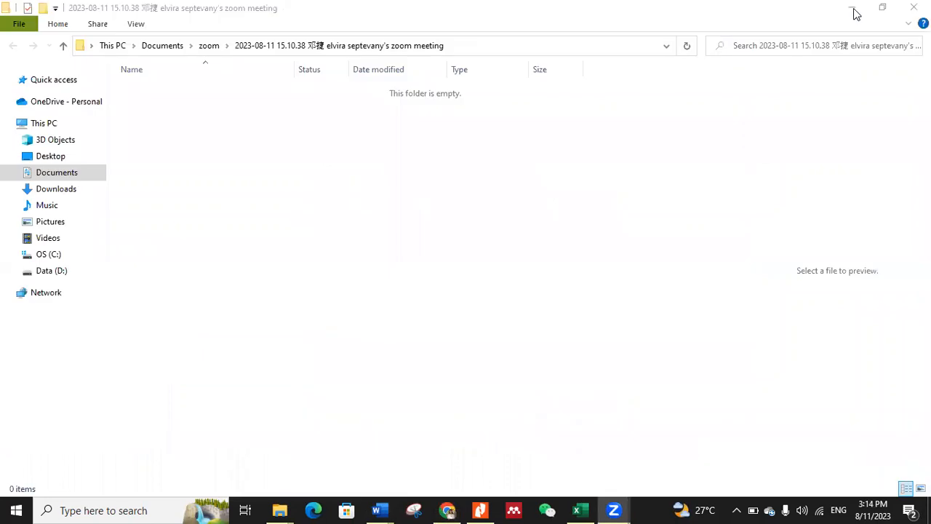
{"action": "left_click", "coordinate": [853, 11]}
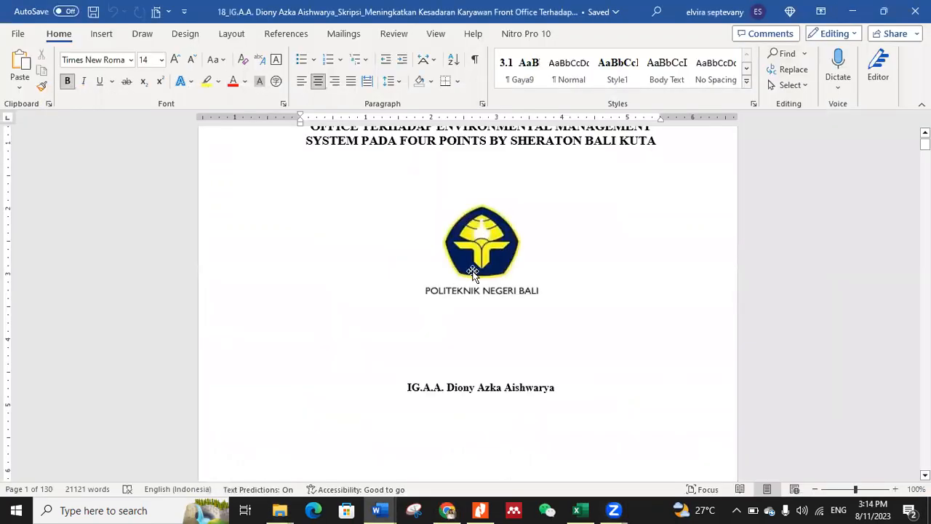
{"action": "scroll", "coordinate": [568, 224], "scroll_direction": "up", "scroll_amount": 5}
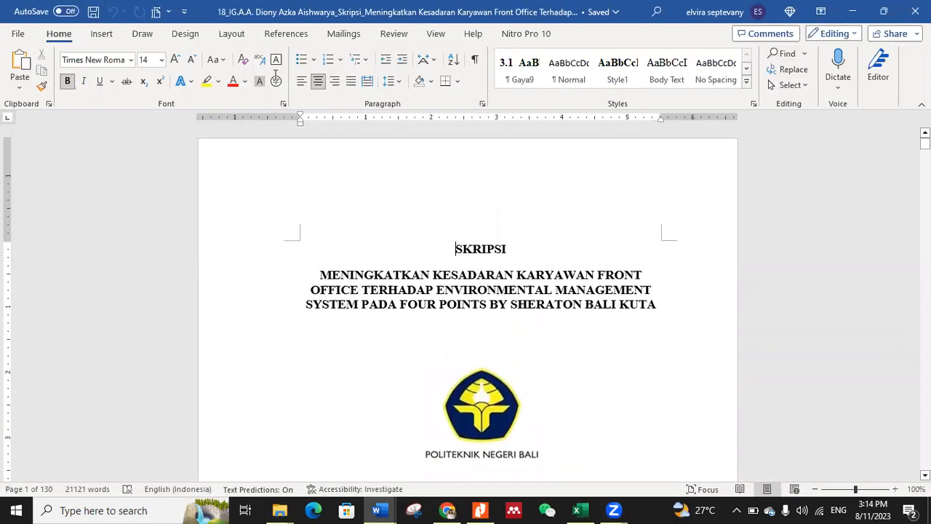
{"action": "left_click", "coordinate": [18, 36]}
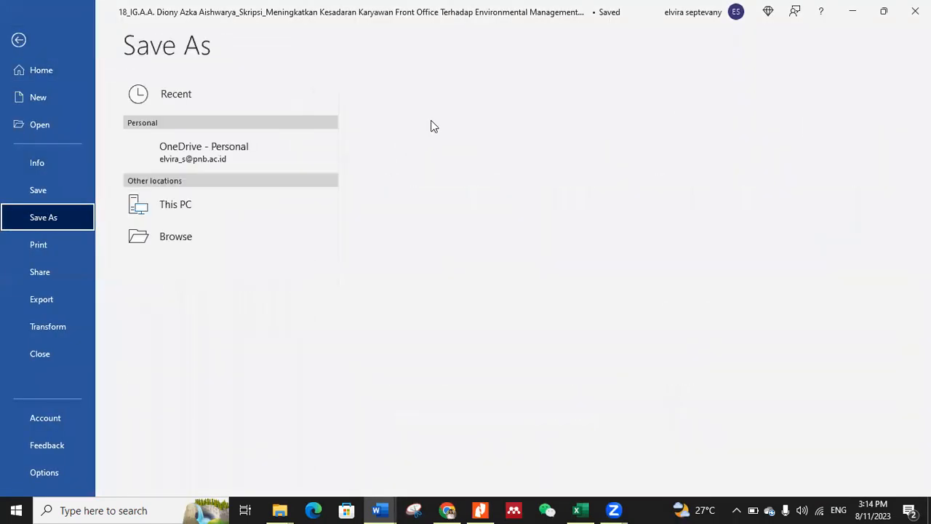
{"action": "left_click", "coordinate": [449, 122]}
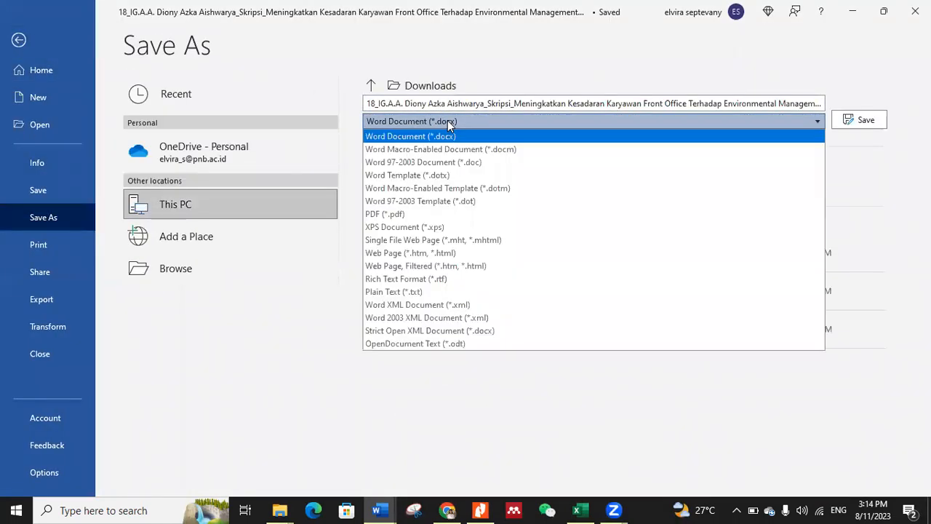
{"action": "left_click", "coordinate": [459, 214]}
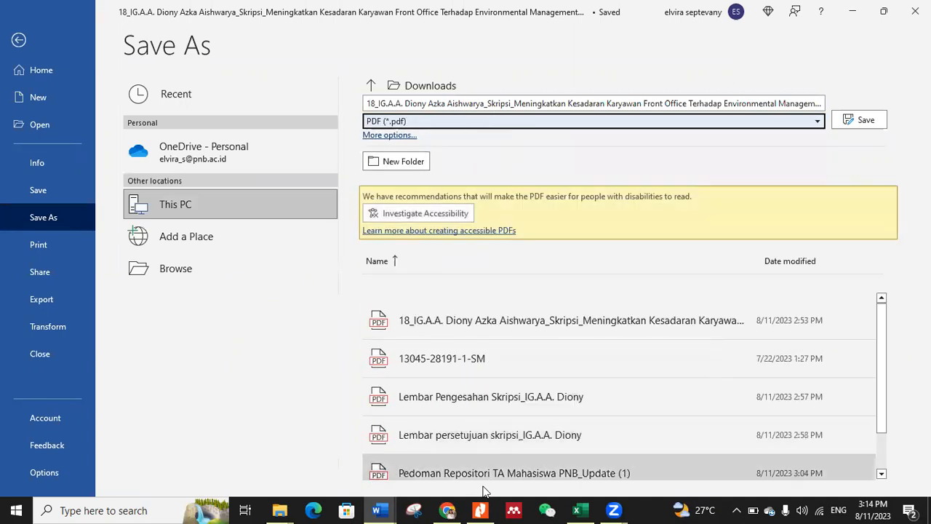
Step: Open the Pedoman Repositori TA Mahasiswa PNB PDF from the Downloads folder and examine the section on preparing files for upload
{"action": "left_click", "coordinate": [480, 510]}
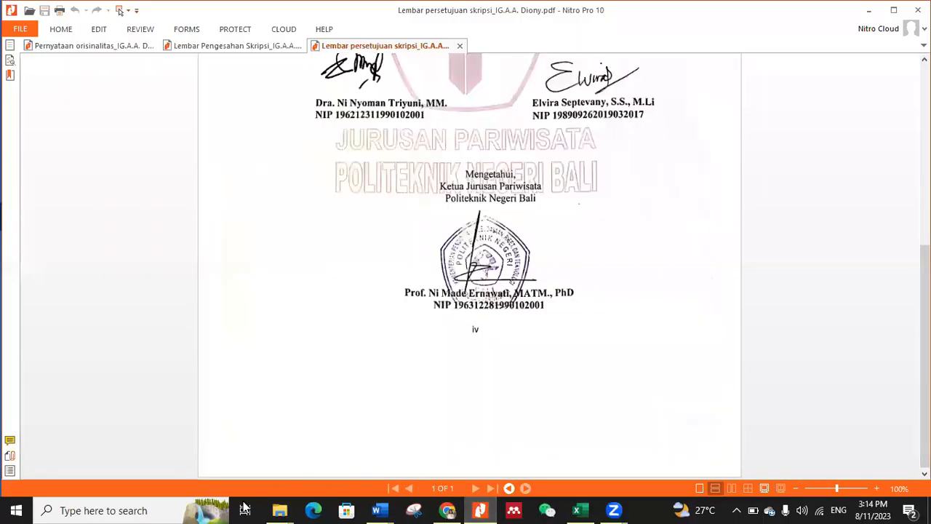
{"action": "mouse_move", "coordinate": [280, 510]}
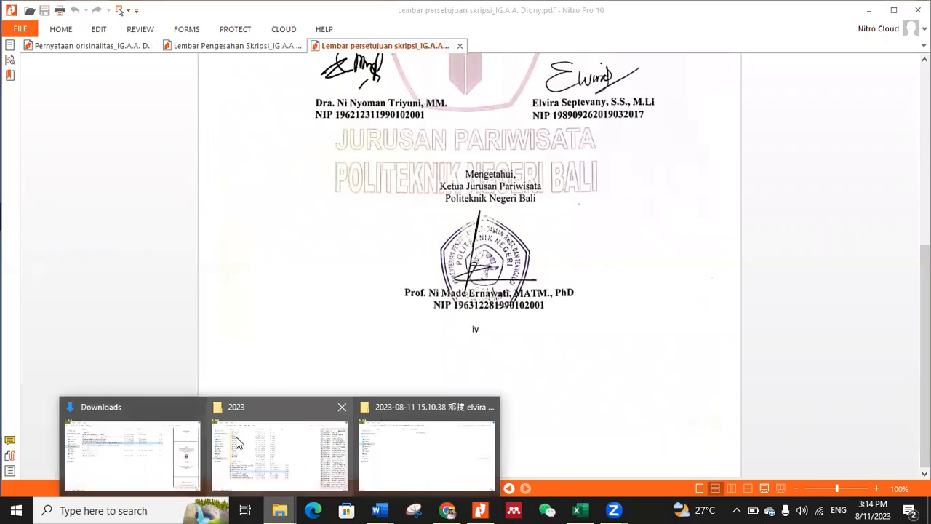
{"action": "left_click", "coordinate": [268, 436]}
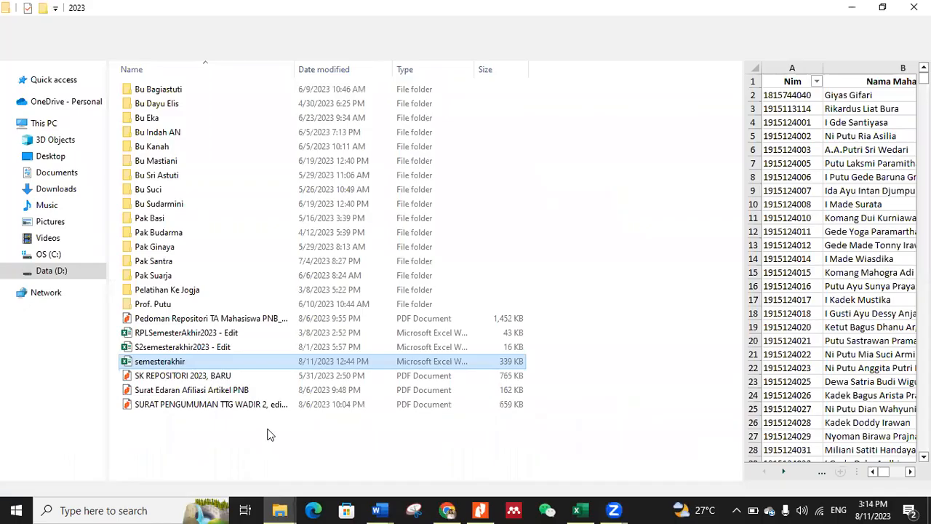
{"action": "left_click", "coordinate": [48, 175]}
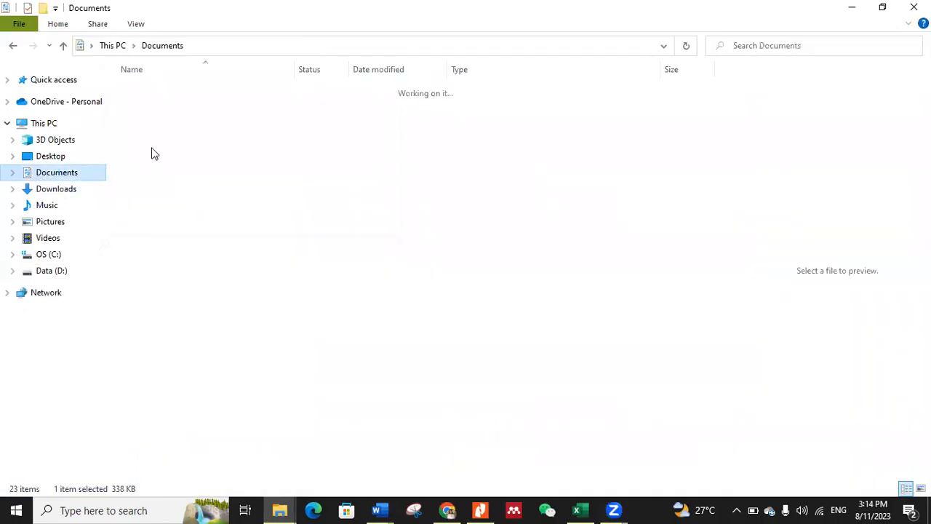
{"action": "left_click", "coordinate": [63, 190]}
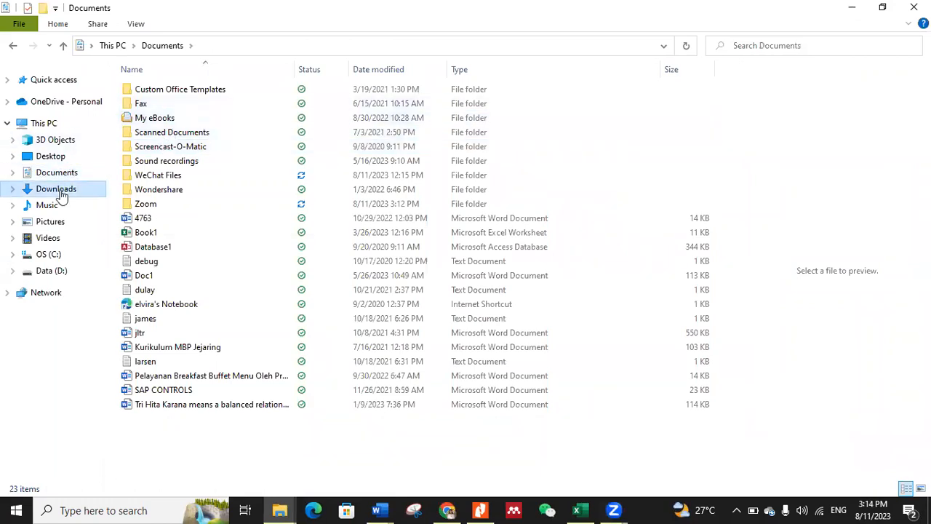
{"action": "double_click", "coordinate": [188, 109]}
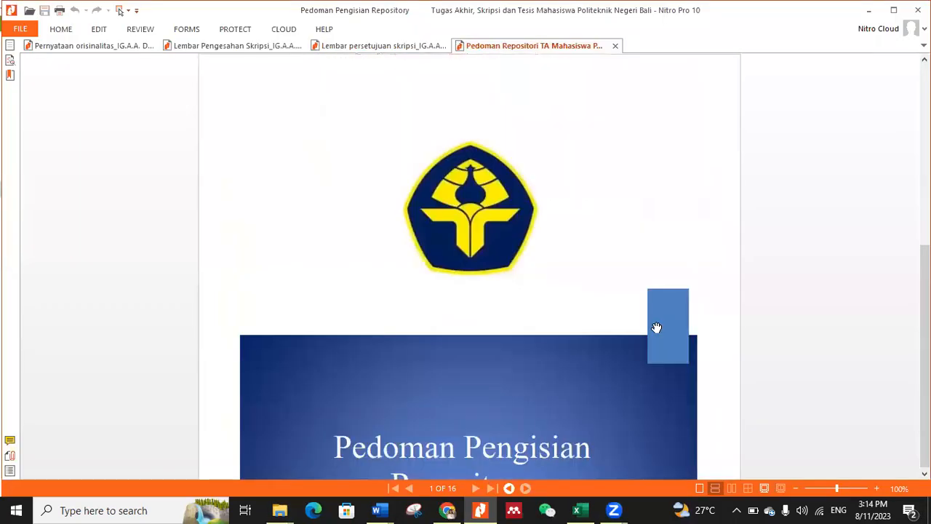
{"action": "scroll", "coordinate": [527, 260], "scroll_direction": "down", "scroll_amount": 10}
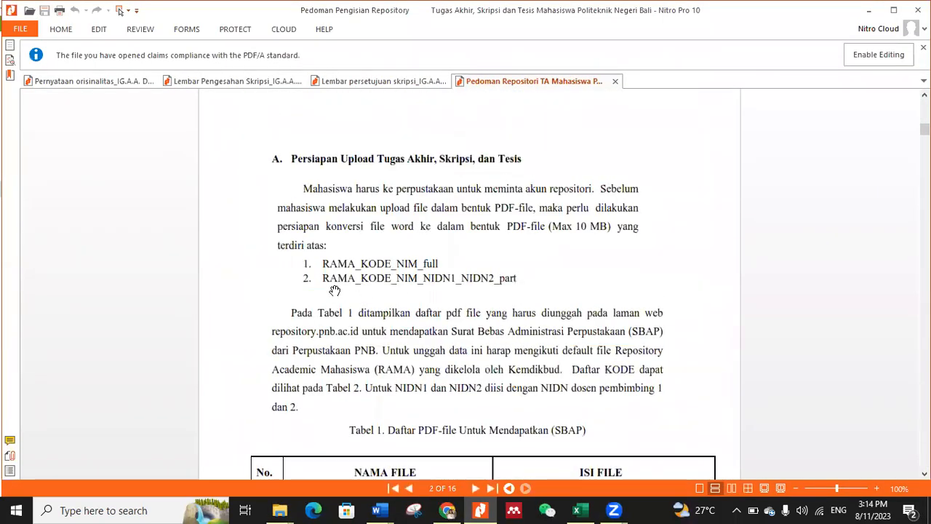
Step: Switch to Chrome, search for ramakemendikbud in a new tab and open the RAMA Repository site at rama.kemdikbud.go.id
{"action": "left_click", "coordinate": [447, 510]}
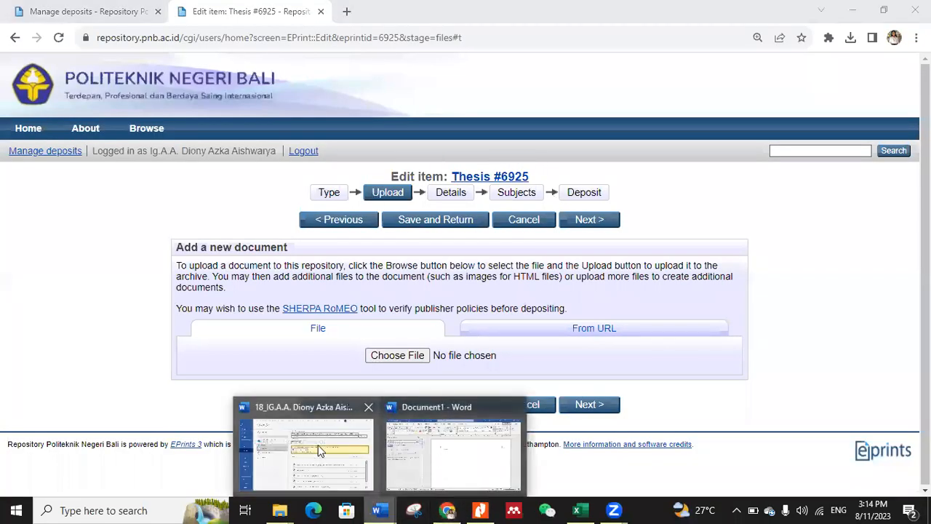
{"action": "left_click", "coordinate": [309, 437]}
{"action": "left_click", "coordinate": [447, 510]}
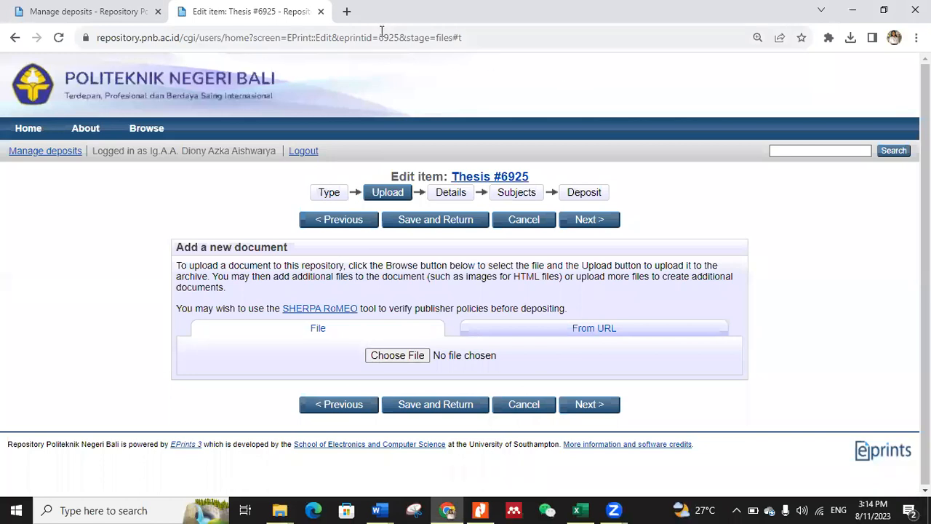
{"action": "left_click", "coordinate": [347, 12]}
{"action": "type", "text": "ramakemendikb"}
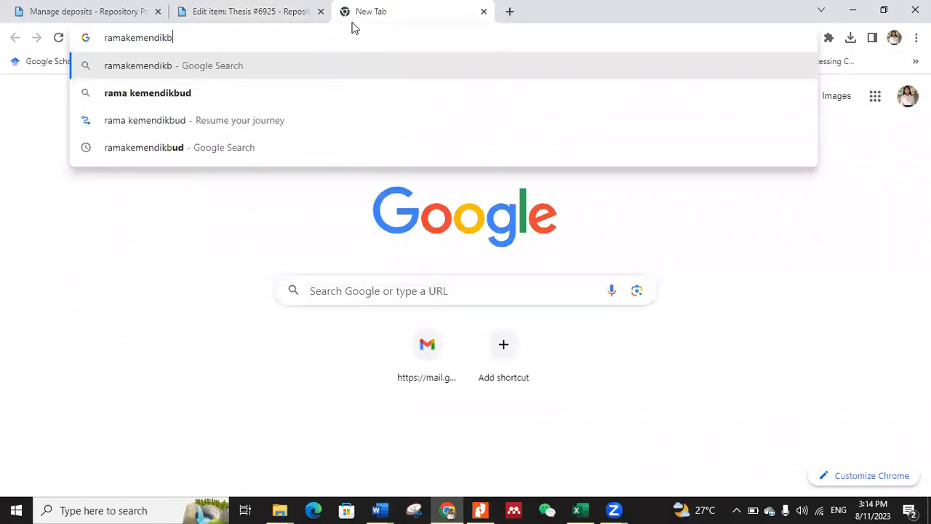
{"action": "type", "text": "ud"}
{"action": "key", "text": "Return"}
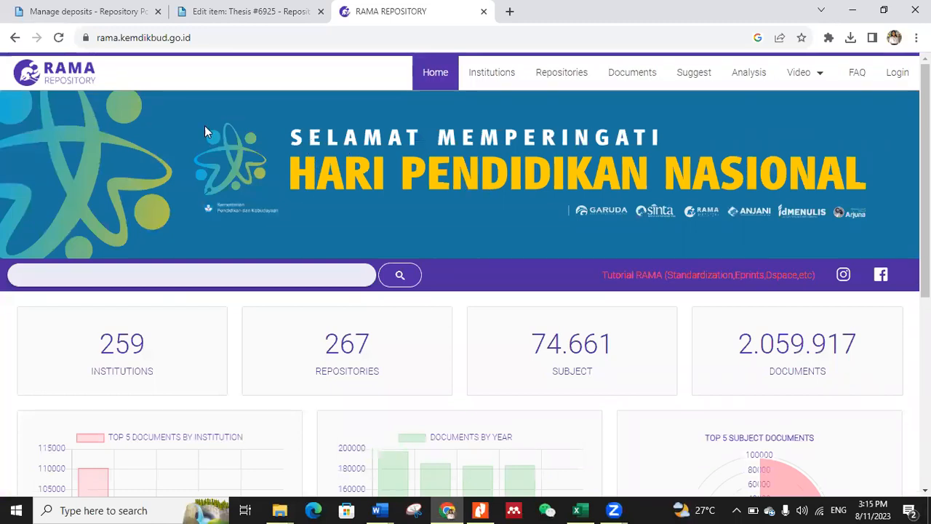
Step: Search the RAMA Repository site for Politeknik Negeri Bali
{"action": "left_click", "coordinate": [112, 11]}
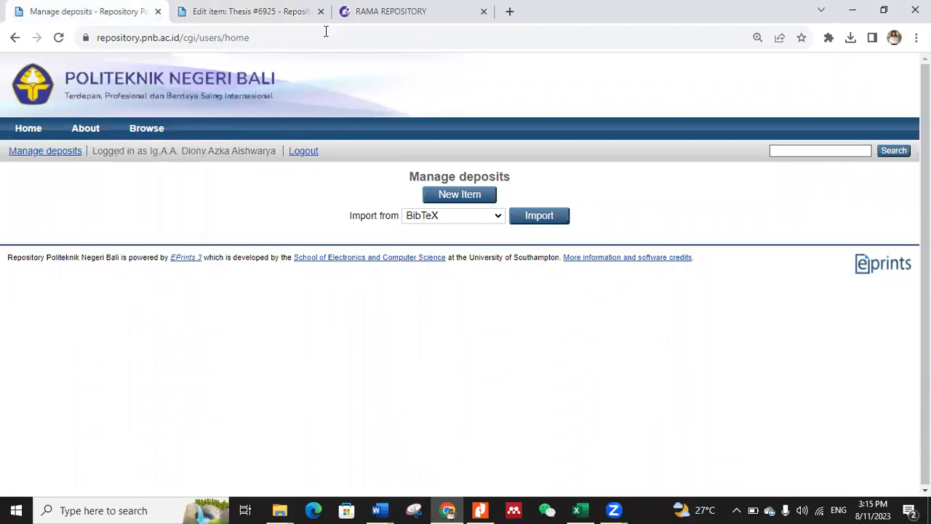
{"action": "left_click", "coordinate": [347, 22]}
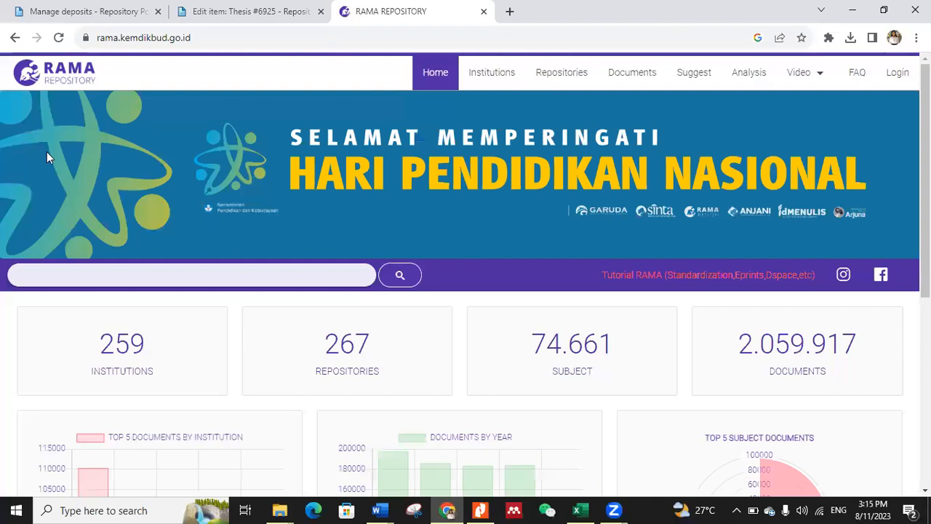
{"action": "left_click", "coordinate": [156, 277]}
{"action": "left_click", "coordinate": [156, 278]}
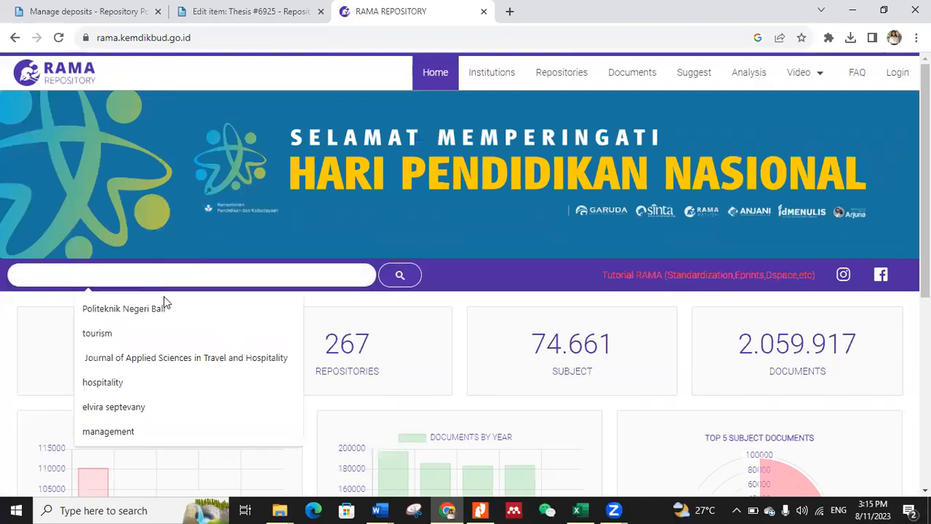
{"action": "left_click", "coordinate": [260, 308]}
{"action": "left_click", "coordinate": [397, 282]}
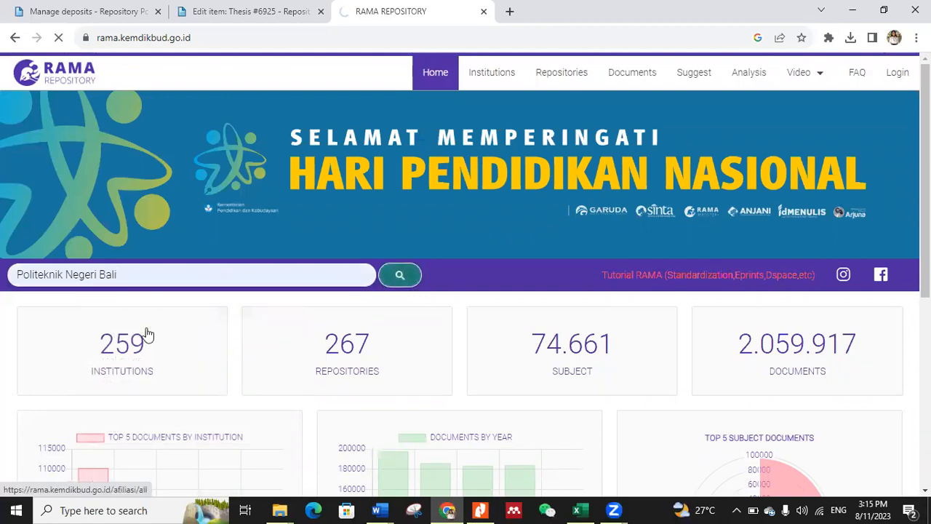
{"action": "scroll", "coordinate": [310, 383], "scroll_direction": "down", "scroll_amount": 2}
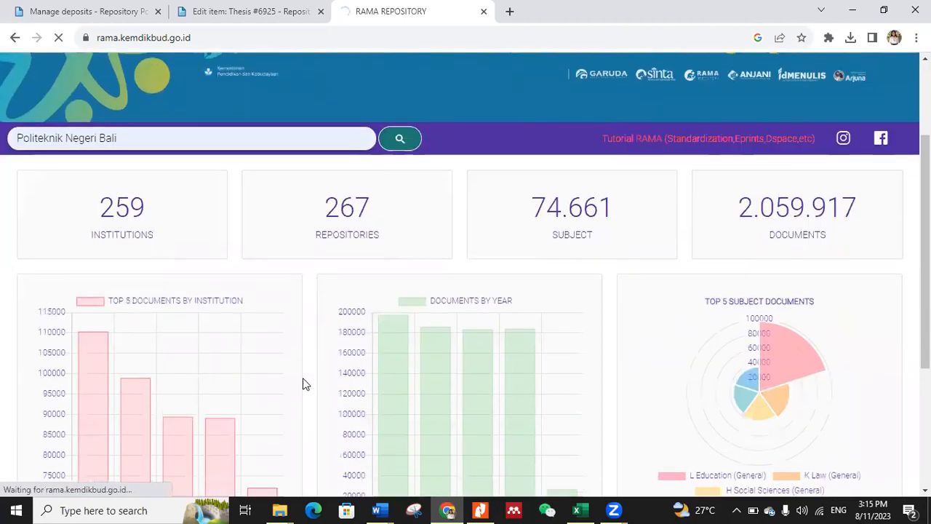
{"action": "scroll", "coordinate": [304, 384], "scroll_direction": "up", "scroll_amount": 1}
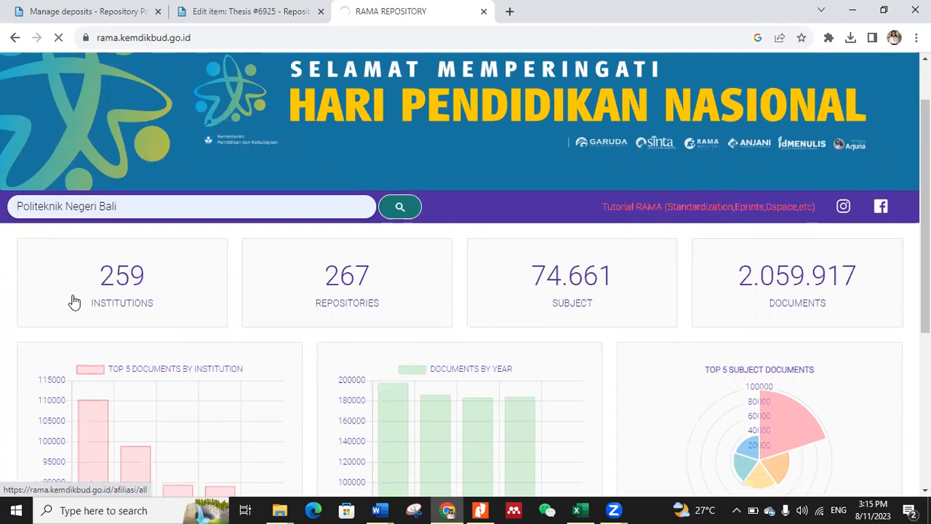
{"action": "scroll", "coordinate": [185, 213], "scroll_direction": "up", "scroll_amount": 1}
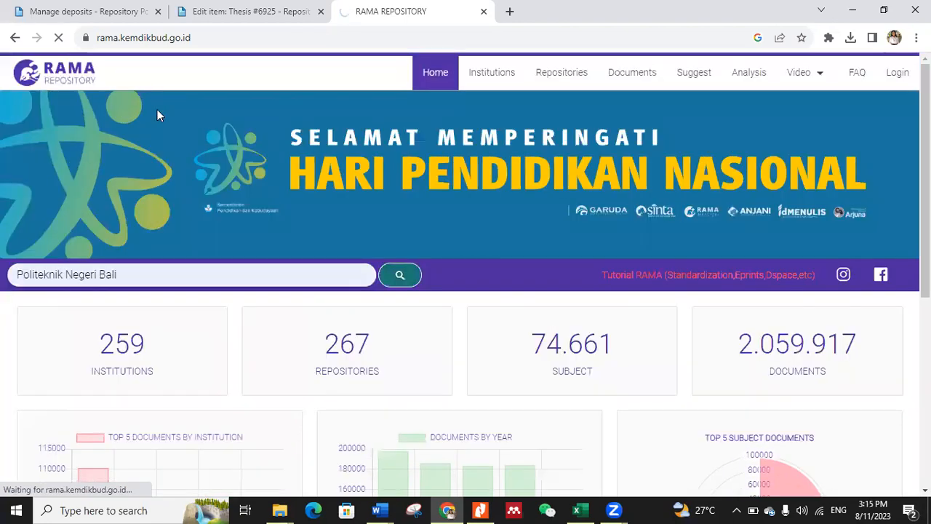
Step: Switch back to the skripsi's Save As screen in Word and replace the PDF file name with RAMA_
{"action": "left_click", "coordinate": [222, 12]}
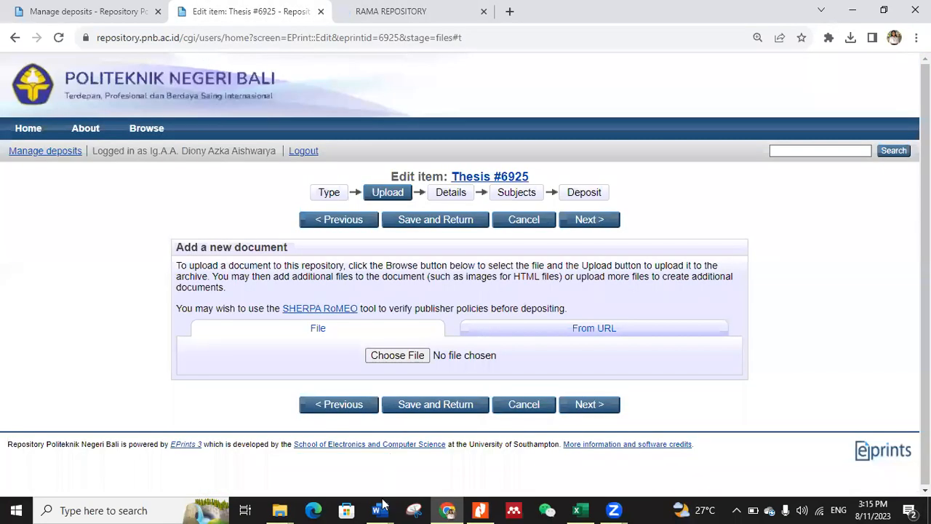
{"action": "mouse_move", "coordinate": [377, 509]}
{"action": "left_click", "coordinate": [329, 447]}
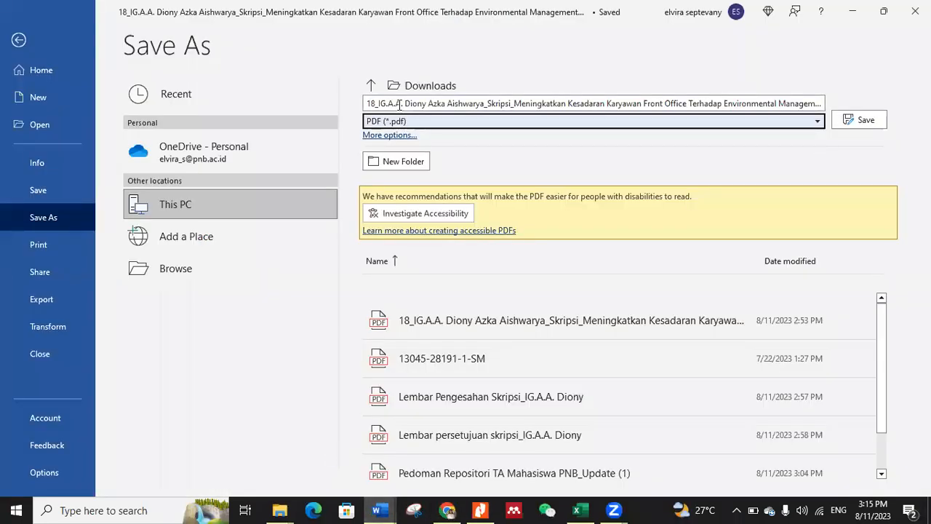
{"action": "left_click", "coordinate": [399, 104]}
{"action": "type", "text": "RAMA_"}
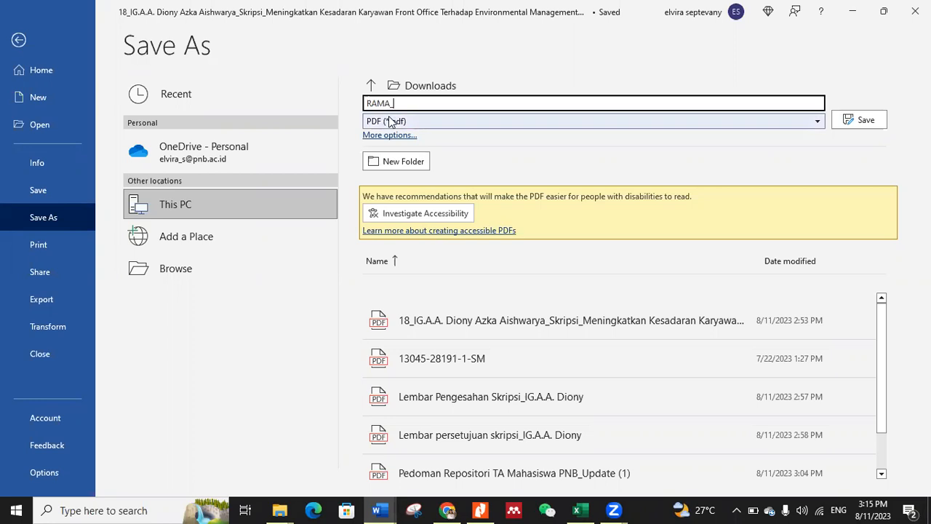
Step: Switch to the Pedoman Repositori PDF in Nitro Pro and examine the file naming and Program Studi code tables
{"action": "left_click", "coordinate": [479, 510]}
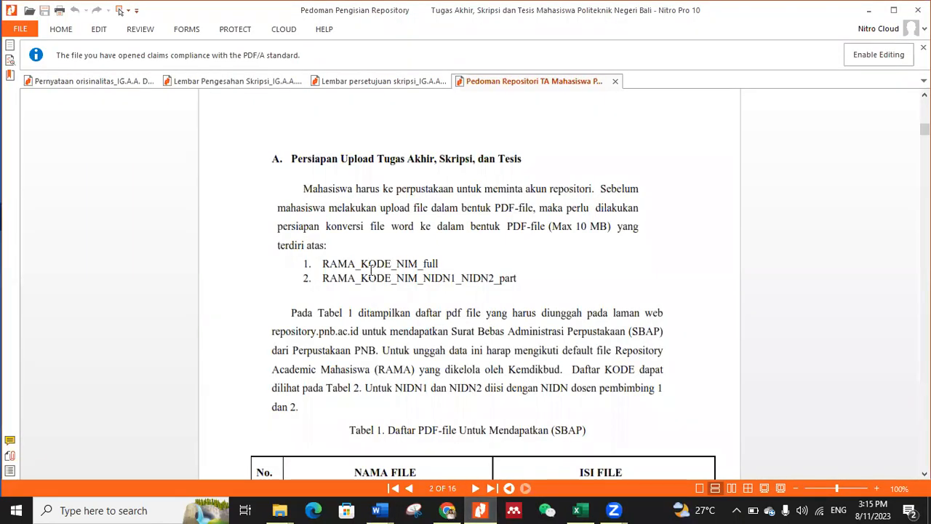
{"action": "scroll", "coordinate": [387, 339], "scroll_direction": "down", "scroll_amount": 3}
{"action": "scroll", "coordinate": [391, 343], "scroll_direction": "down", "scroll_amount": 6}
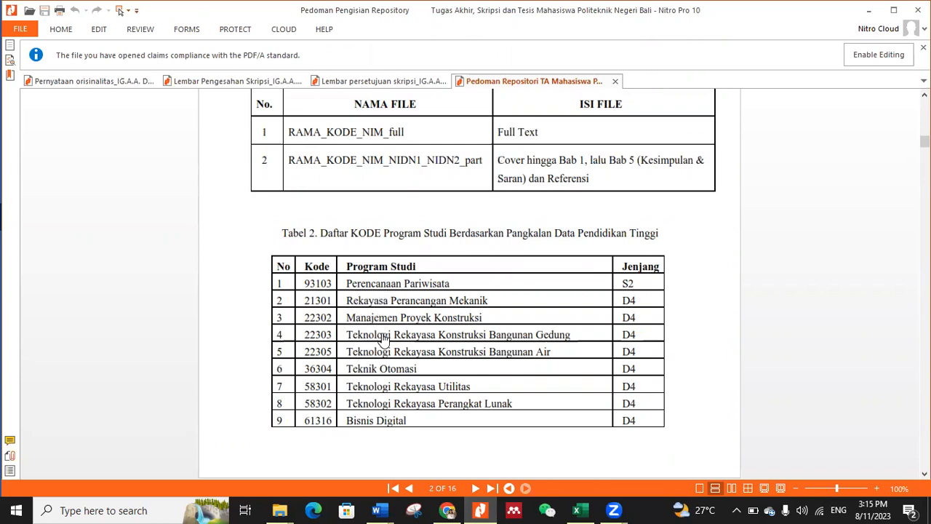
{"action": "scroll", "coordinate": [384, 339], "scroll_direction": "down", "scroll_amount": 6}
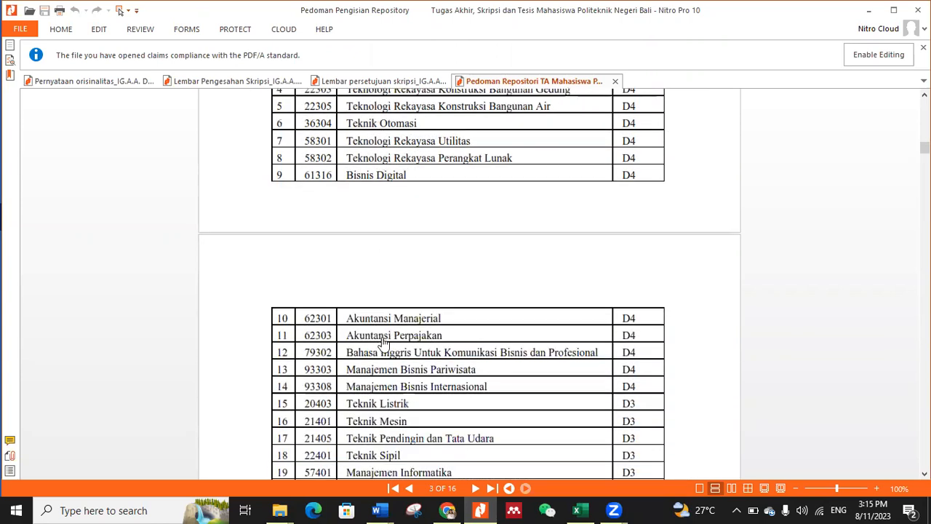
{"action": "scroll", "coordinate": [383, 340], "scroll_direction": "down", "scroll_amount": 1}
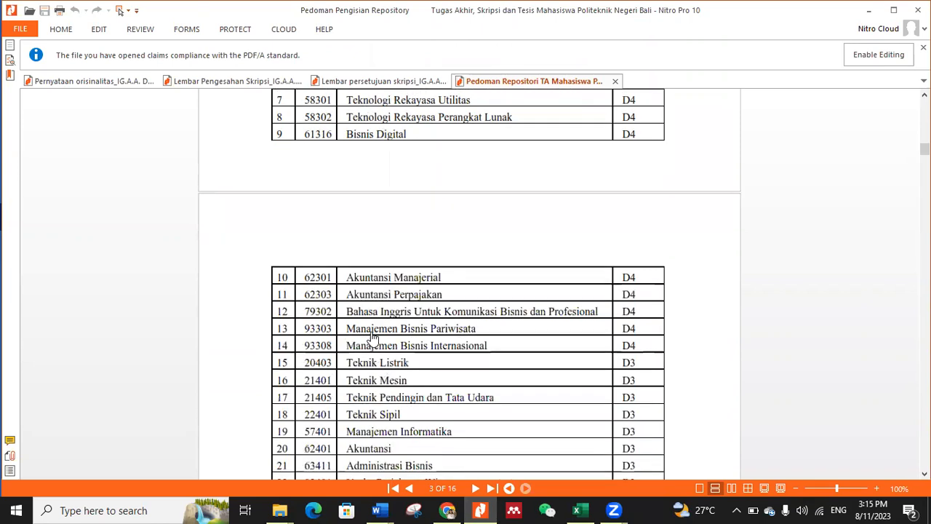
Step: Follow the Manajemen Bisnis Pariwisata link to PDDikti, allowing the connection, and examine the Kode Program Studi in its profile
{"action": "right_click", "coordinate": [372, 334]}
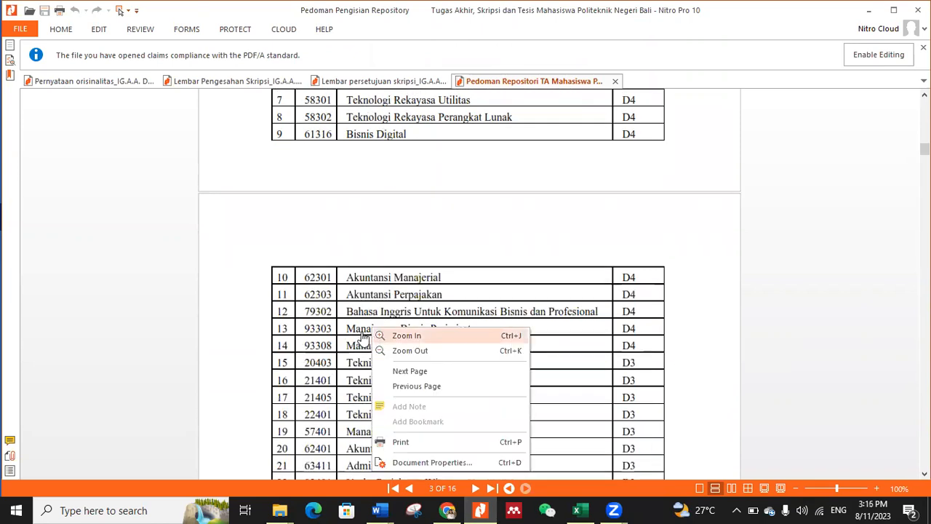
{"action": "left_click", "coordinate": [363, 336]}
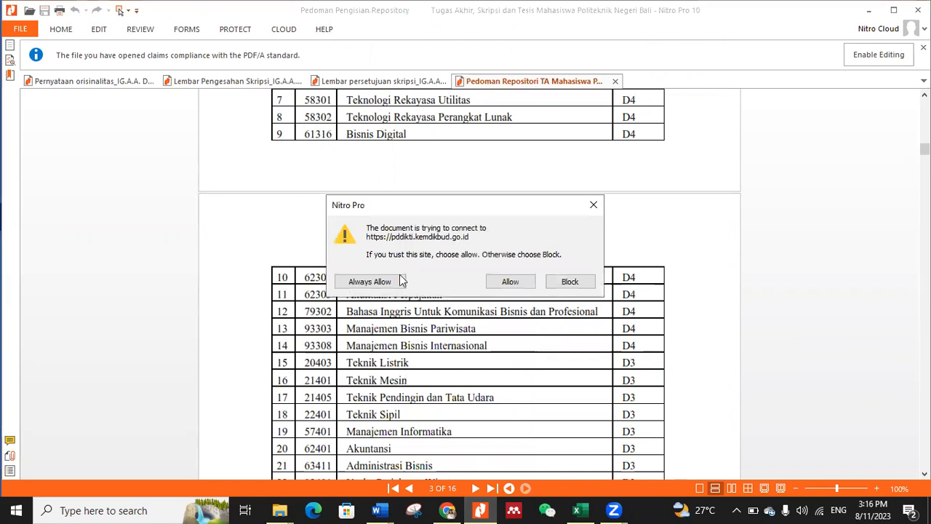
{"action": "left_click", "coordinate": [526, 283]}
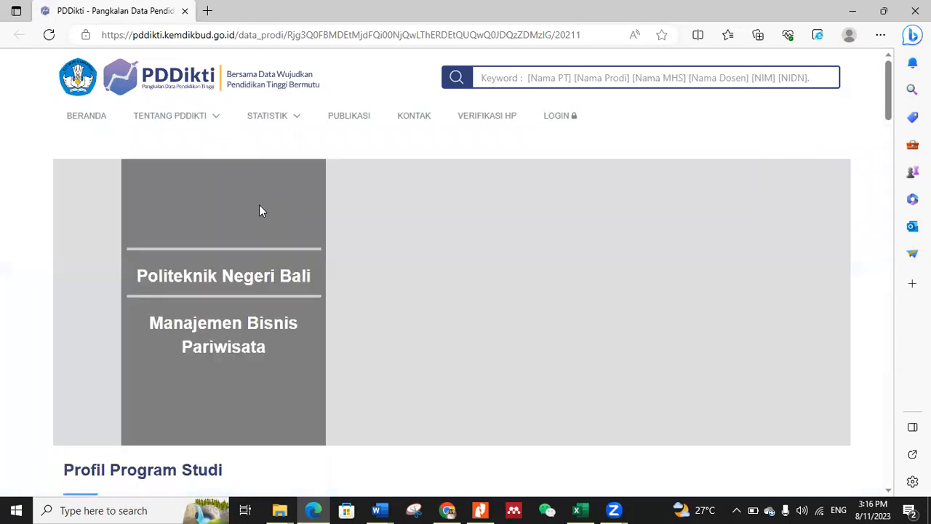
{"action": "scroll", "coordinate": [259, 210], "scroll_direction": "down", "scroll_amount": 4}
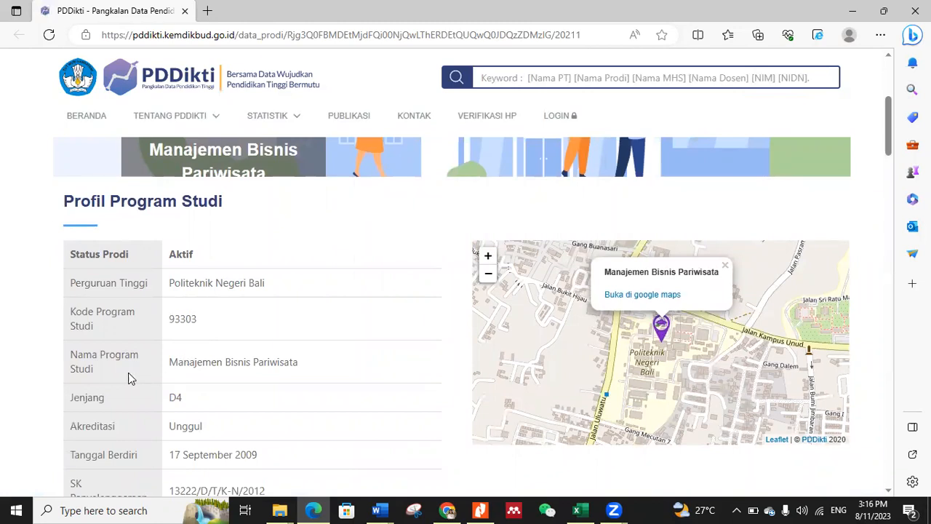
{"action": "scroll", "coordinate": [298, 381], "scroll_direction": "down", "scroll_amount": 1}
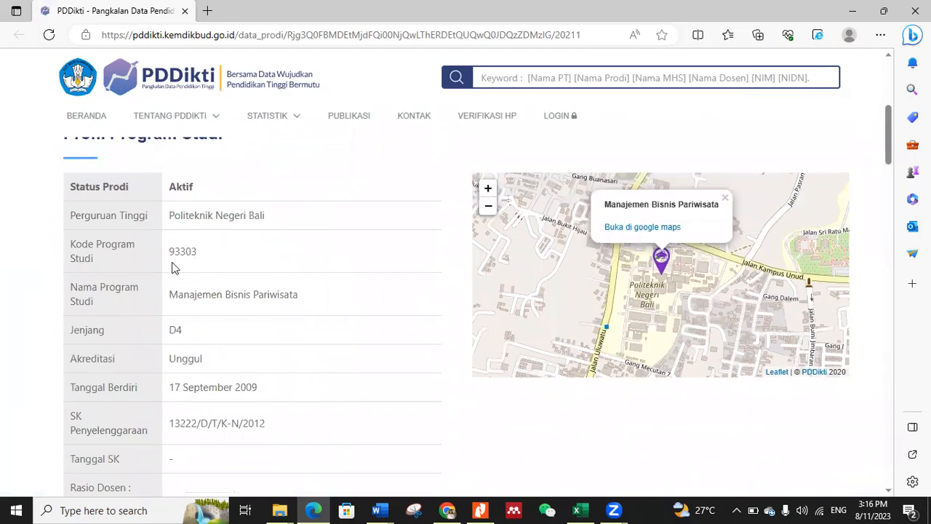
{"action": "mouse_move", "coordinate": [377, 510]}
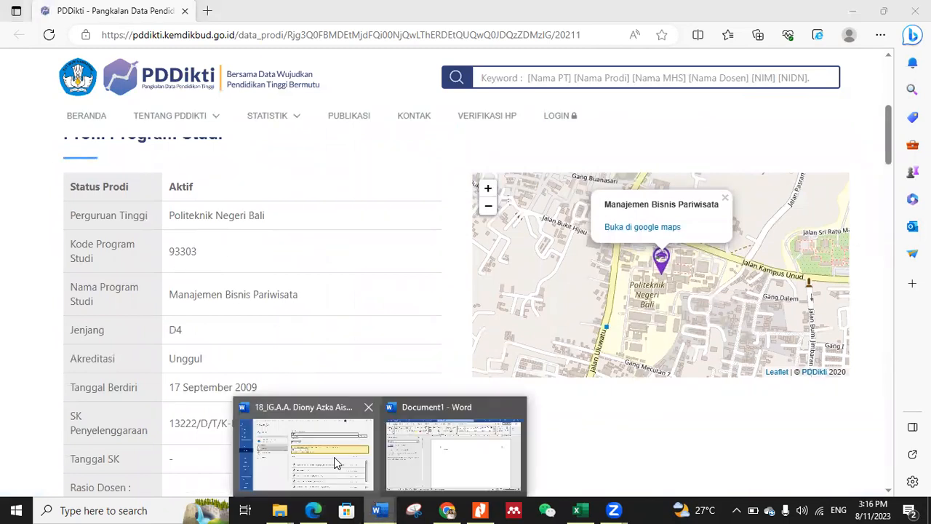
{"action": "left_click", "coordinate": [313, 455]}
{"action": "left_click", "coordinate": [427, 105]}
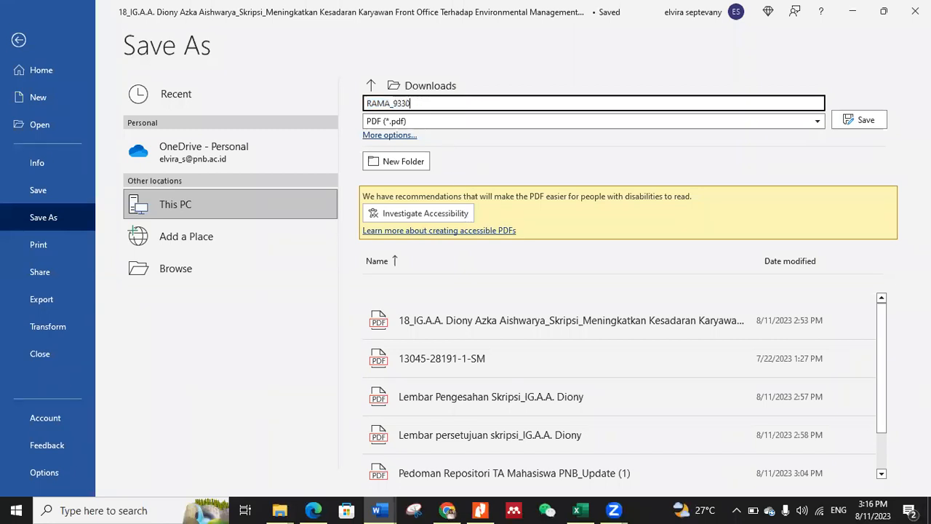
Step: Following the guide's naming format, append the student's NIM and _full to the file name and save the PDF in Downloads
{"action": "left_click", "coordinate": [479, 510]}
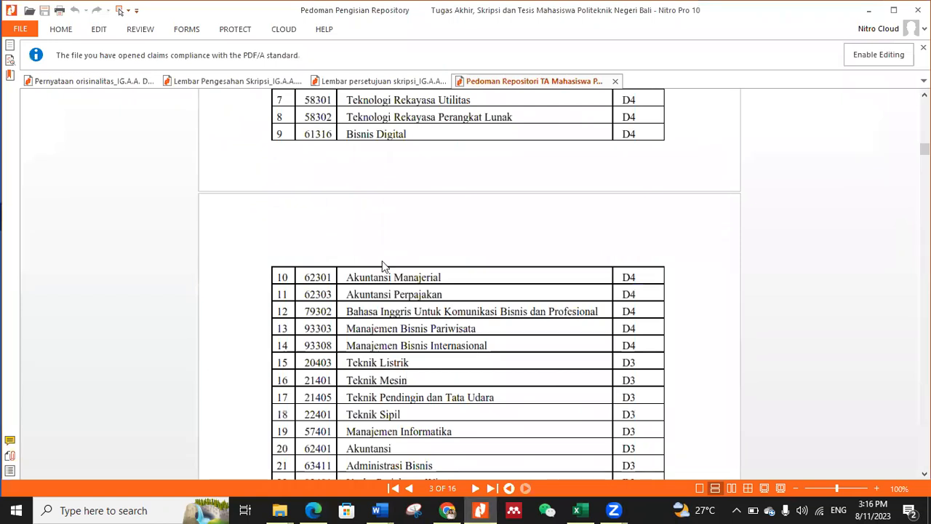
{"action": "scroll", "coordinate": [375, 269], "scroll_direction": "up", "scroll_amount": 5}
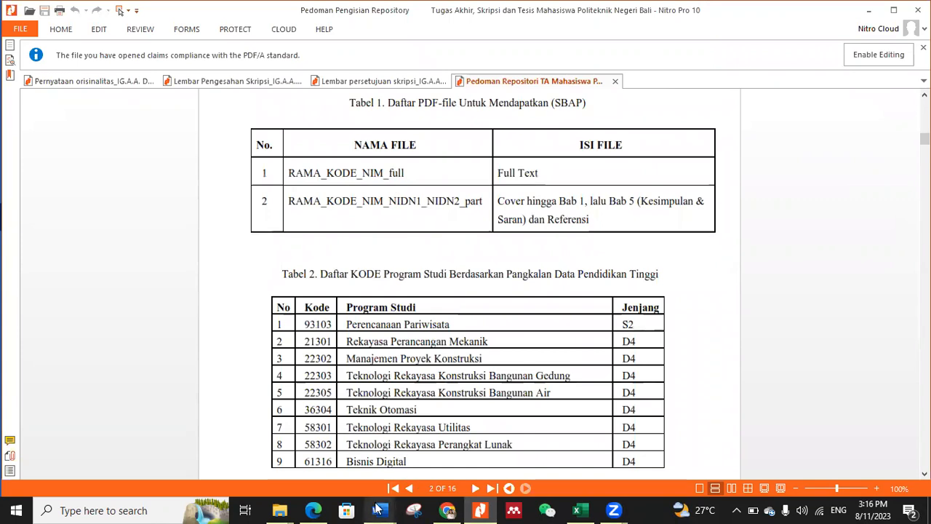
{"action": "mouse_move", "coordinate": [377, 510]}
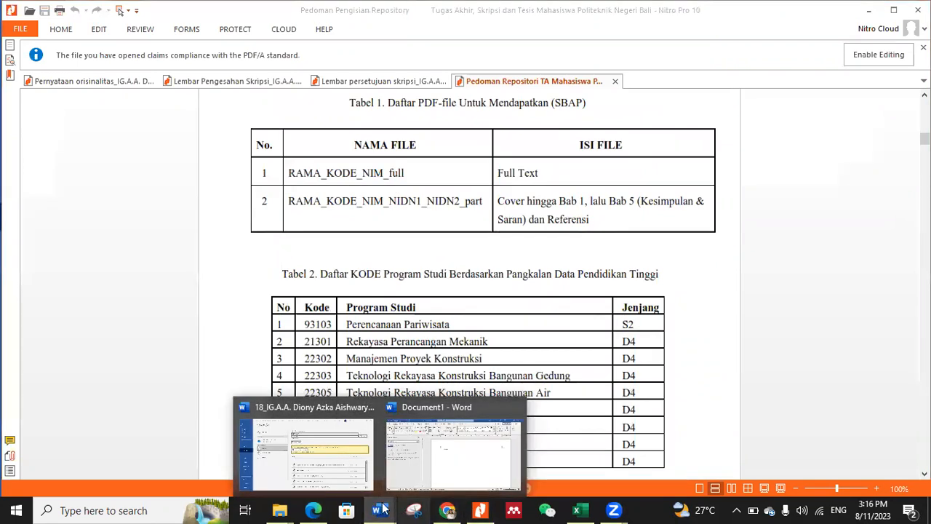
{"action": "left_click", "coordinate": [420, 445]}
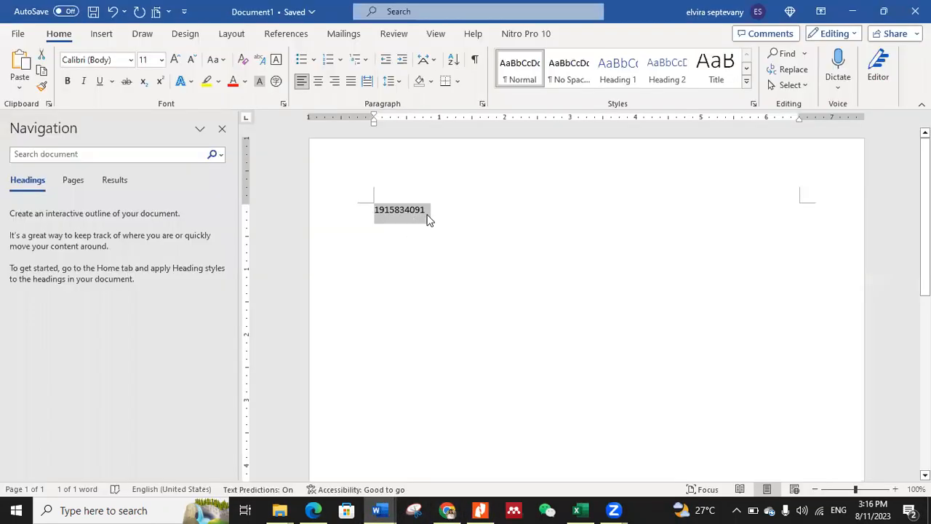
{"action": "left_click", "coordinate": [382, 510]}
{"action": "left_click", "coordinate": [306, 451]}
{"action": "left_click", "coordinate": [428, 102]}
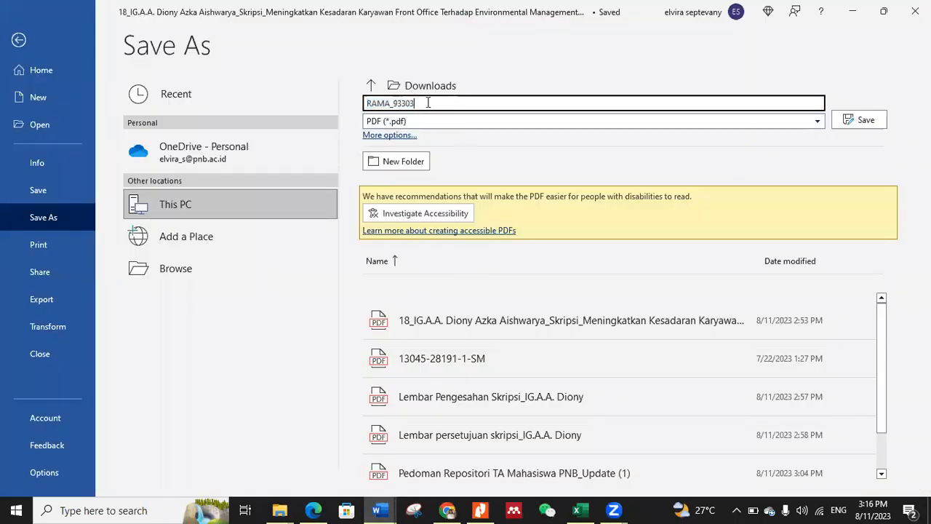
{"action": "key", "text": "ctrl+v"}
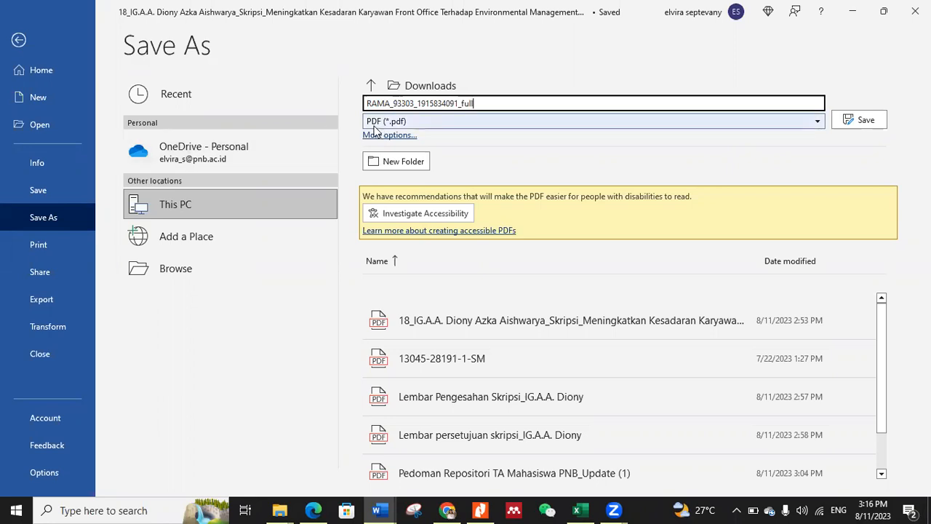
{"action": "left_click", "coordinate": [863, 121]}
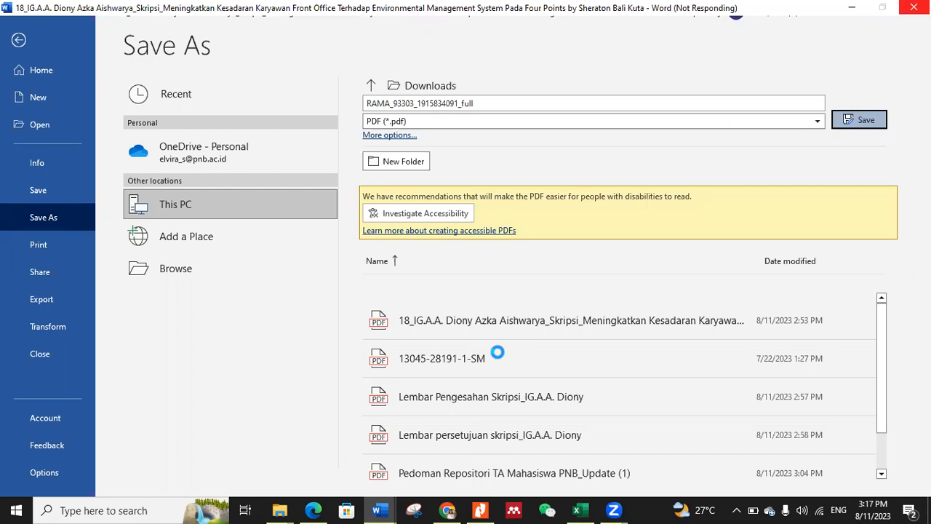
Step: Switch to the Downloads folder in File Explorer and check for the exported full-text PDF
{"action": "left_click", "coordinate": [480, 510]}
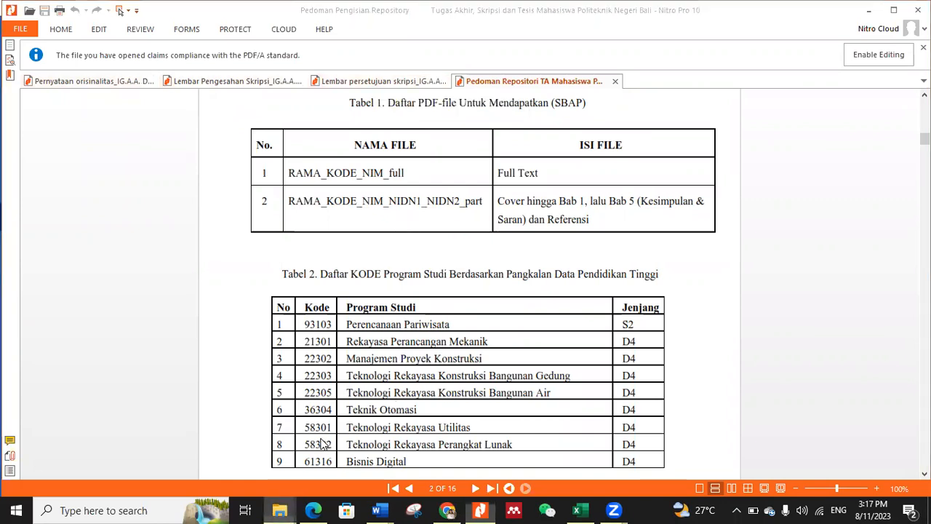
{"action": "mouse_move", "coordinate": [279, 510]}
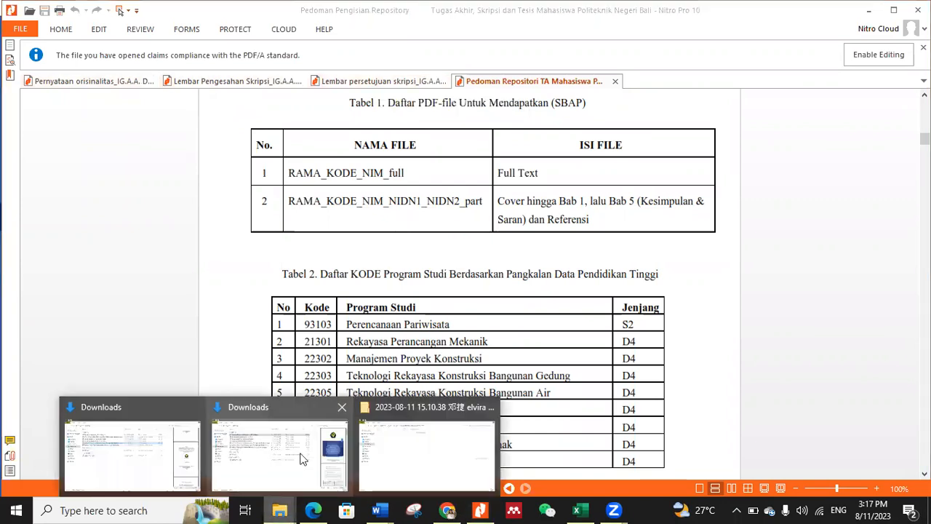
{"action": "left_click", "coordinate": [157, 462]}
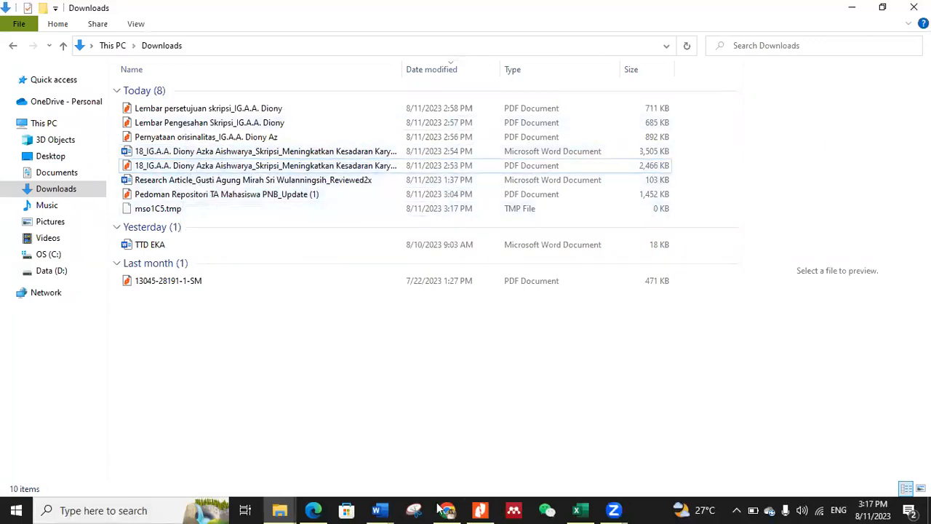
{"action": "left_click", "coordinate": [381, 509]}
{"action": "left_click", "coordinate": [283, 451]}
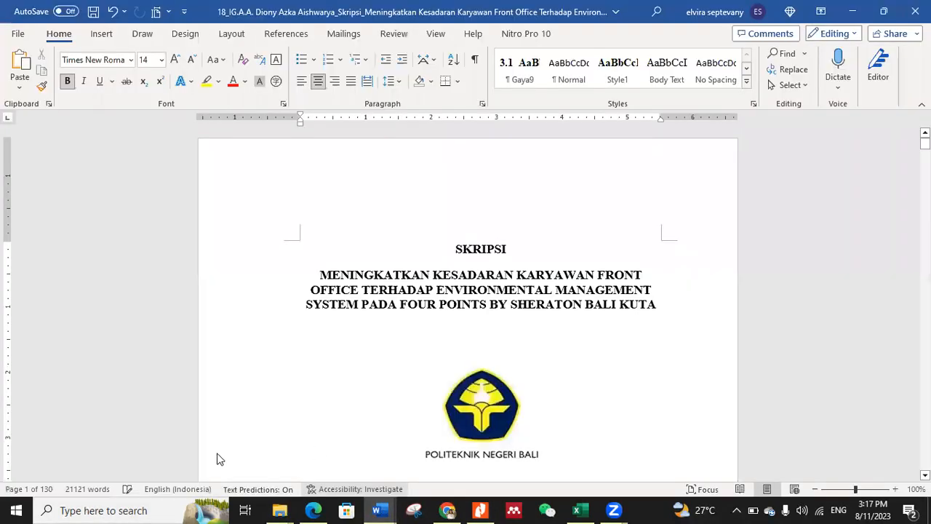
{"action": "mouse_move", "coordinate": [280, 510]}
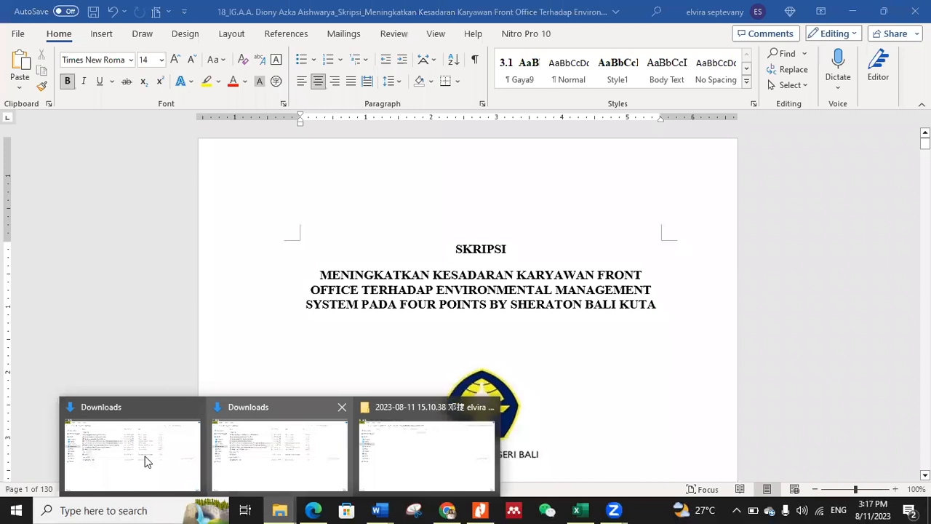
{"action": "left_click", "coordinate": [132, 455]}
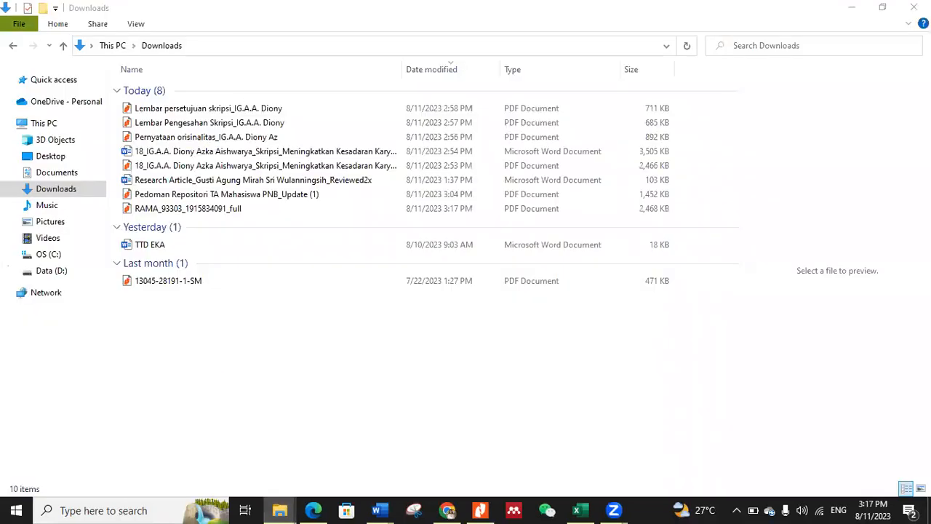
Step: Open the exported full-text RAMA PDF from Downloads for editing in Nitro Pro 10
{"action": "left_click", "coordinate": [189, 209]}
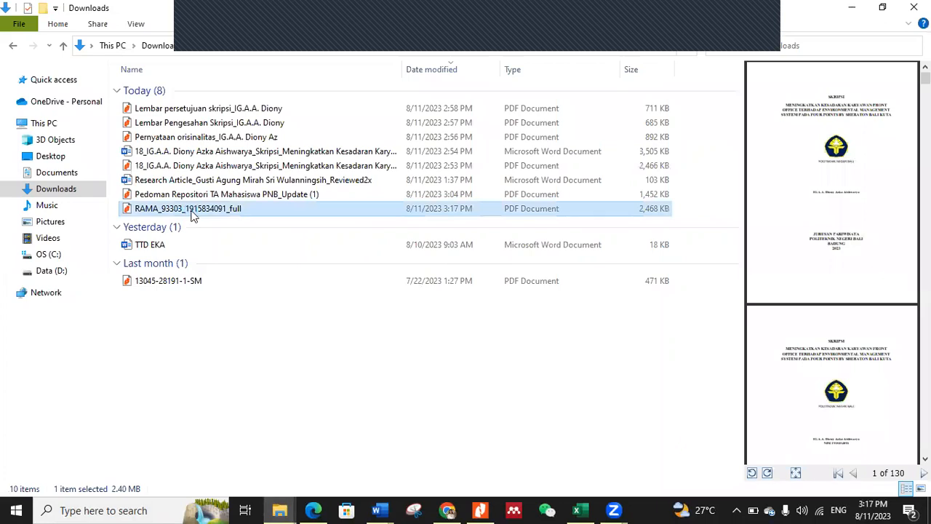
{"action": "right_click", "coordinate": [193, 216]}
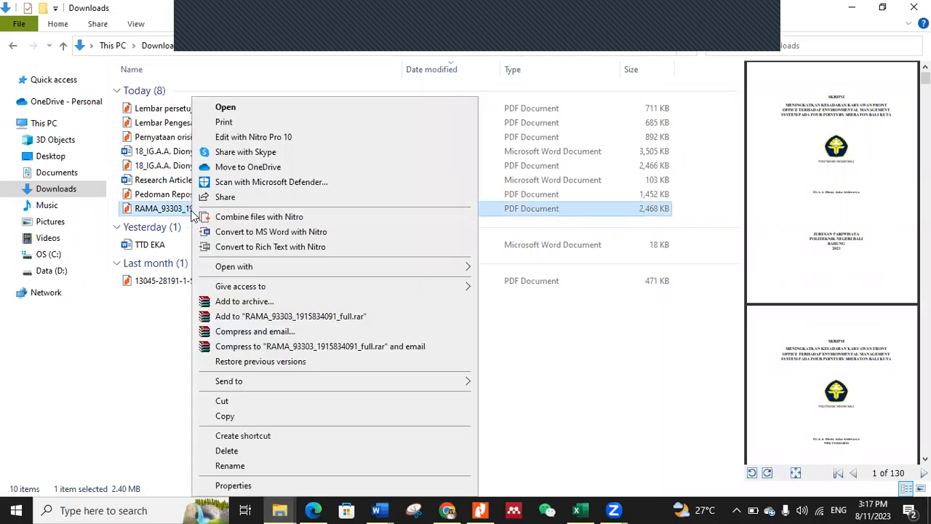
{"action": "left_click", "coordinate": [249, 139]}
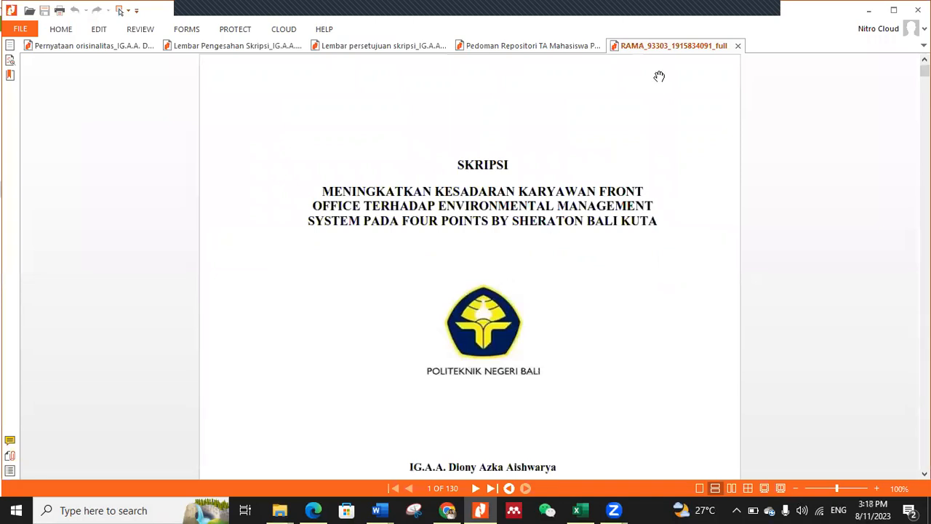
Step: Locate the unsigned Lembar Persetujuan Skripsi on page 4 and start inserting pages from a file there
{"action": "scroll", "coordinate": [583, 250], "scroll_direction": "down", "scroll_amount": 3}
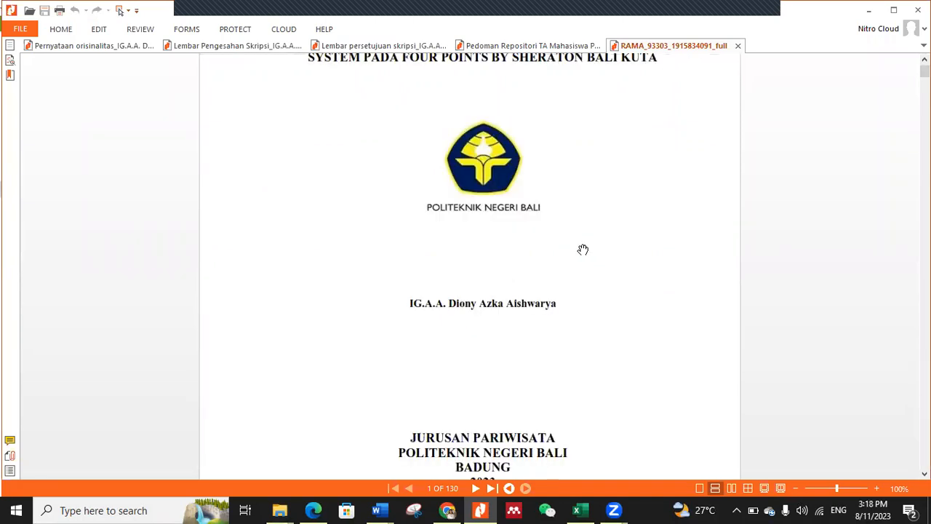
{"action": "scroll", "coordinate": [583, 249], "scroll_direction": "down", "scroll_amount": 7}
{"action": "scroll", "coordinate": [583, 250], "scroll_direction": "up", "scroll_amount": 5}
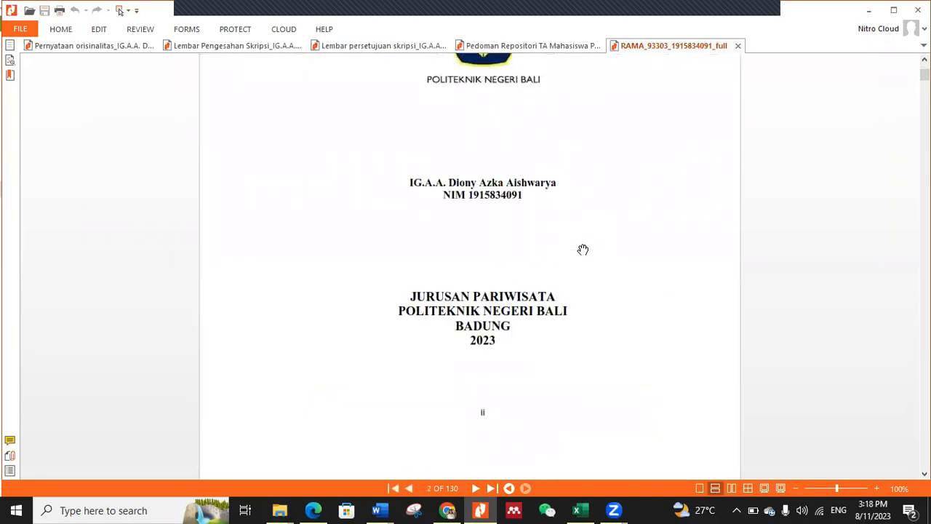
{"action": "scroll", "coordinate": [582, 250], "scroll_direction": "down", "scroll_amount": 10}
{"action": "scroll", "coordinate": [583, 250], "scroll_direction": "down", "scroll_amount": 10}
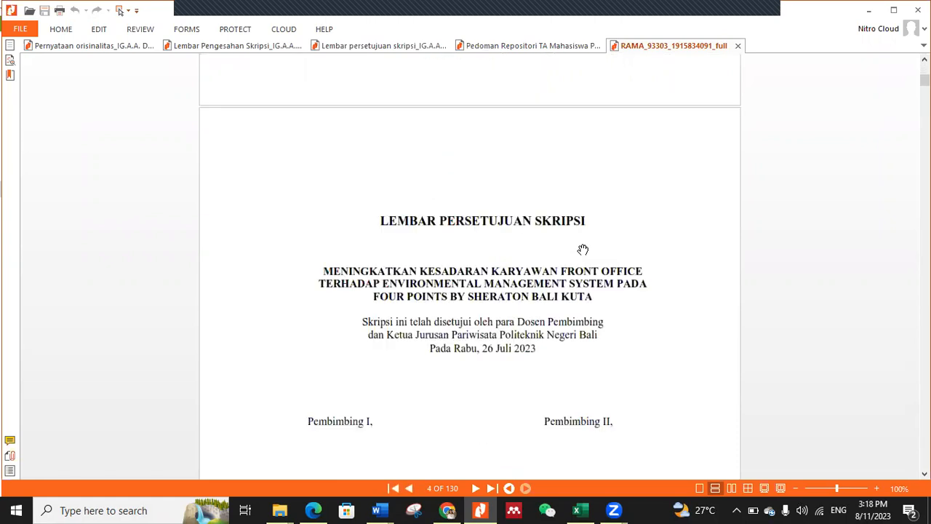
{"action": "scroll", "coordinate": [466, 195], "scroll_direction": "down", "scroll_amount": 2}
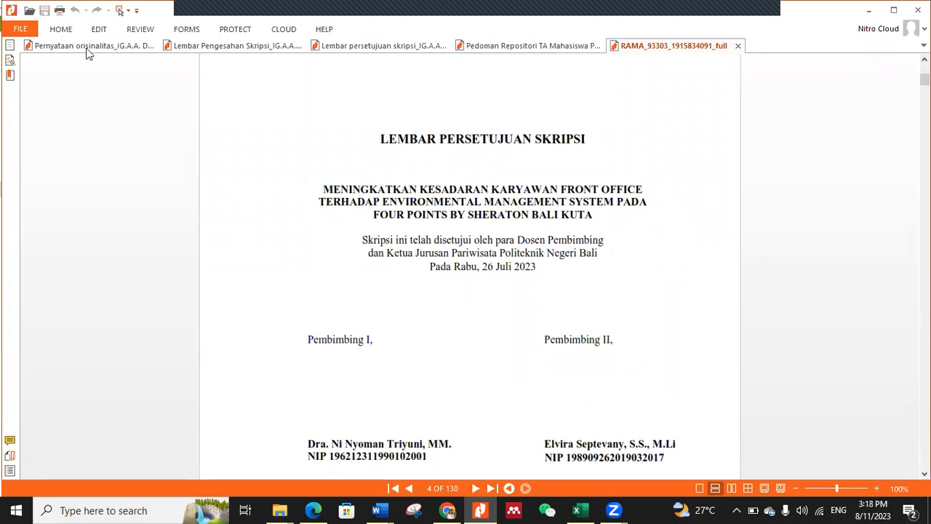
{"action": "left_click", "coordinate": [98, 29]}
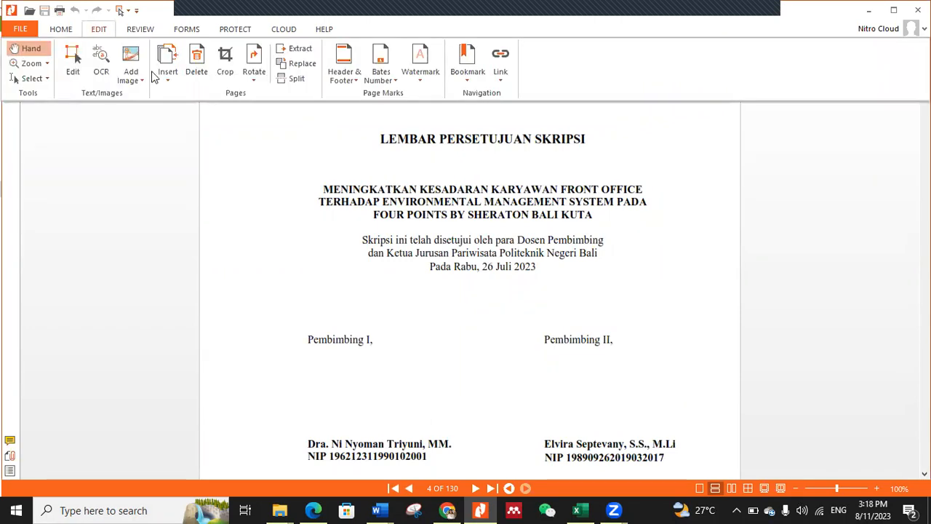
{"action": "left_click", "coordinate": [167, 80]}
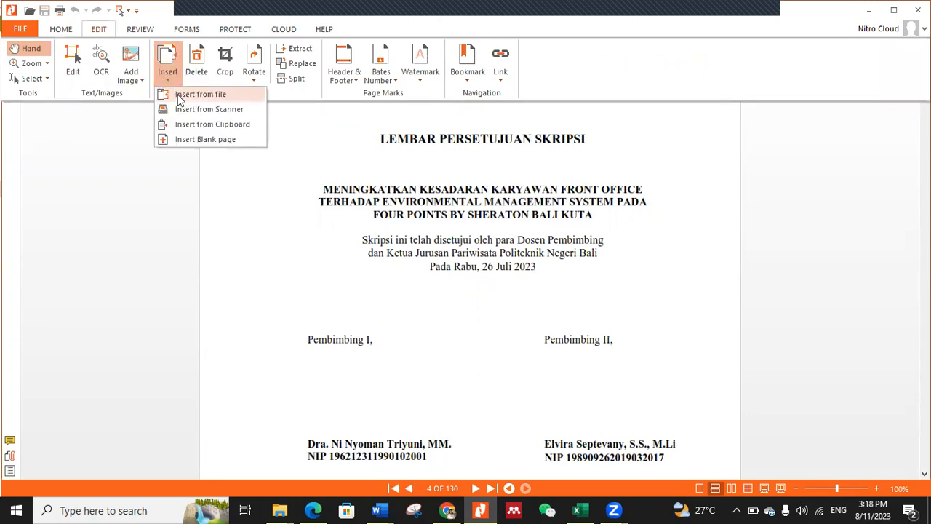
{"action": "left_click", "coordinate": [180, 95]}
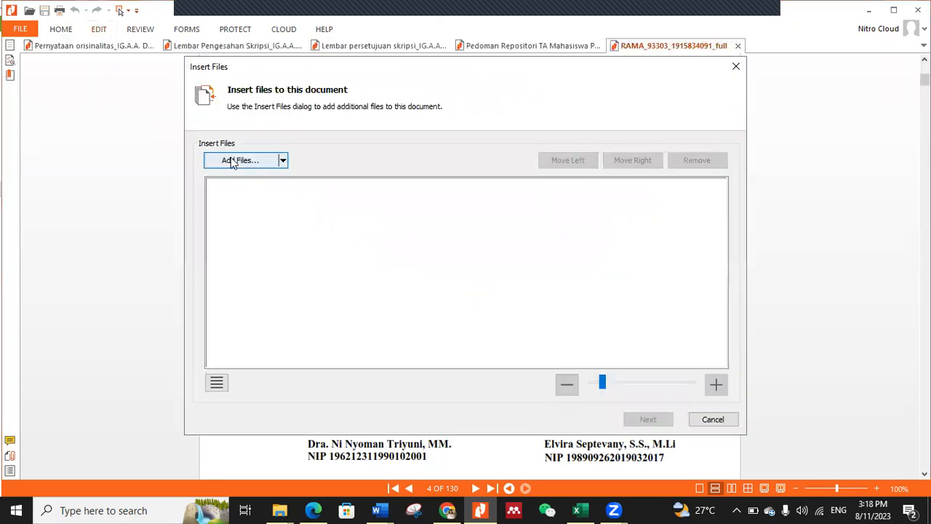
{"action": "left_click", "coordinate": [233, 163]}
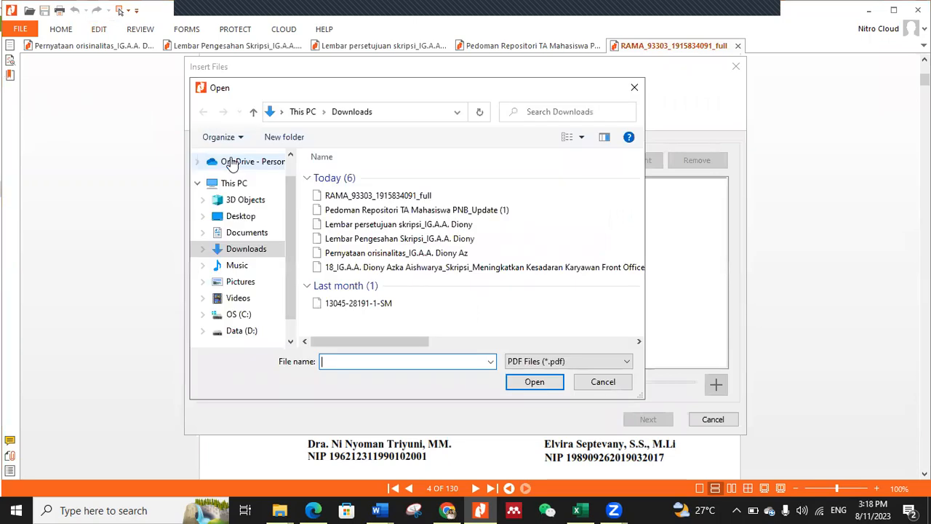
{"action": "left_click", "coordinate": [356, 240]}
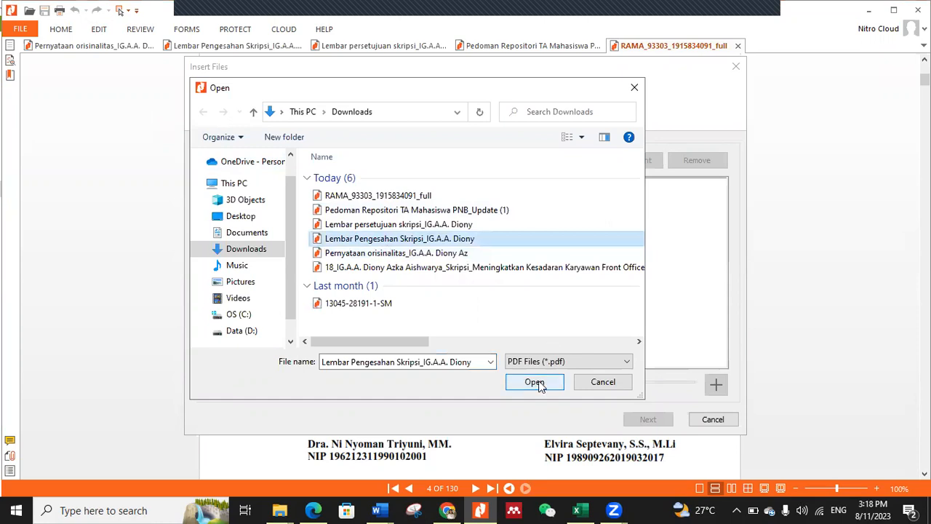
{"action": "left_click", "coordinate": [535, 382]}
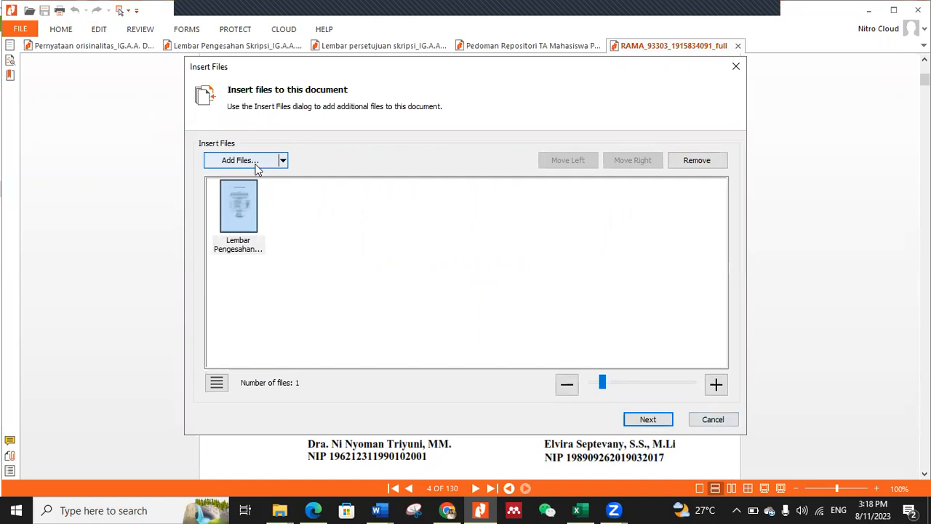
{"action": "left_click", "coordinate": [697, 161]}
Step: Add the signed Lembar Persetujuan Skripsi PDF from Downloads and insert all its pages after page 4
{"action": "left_click", "coordinate": [255, 164]}
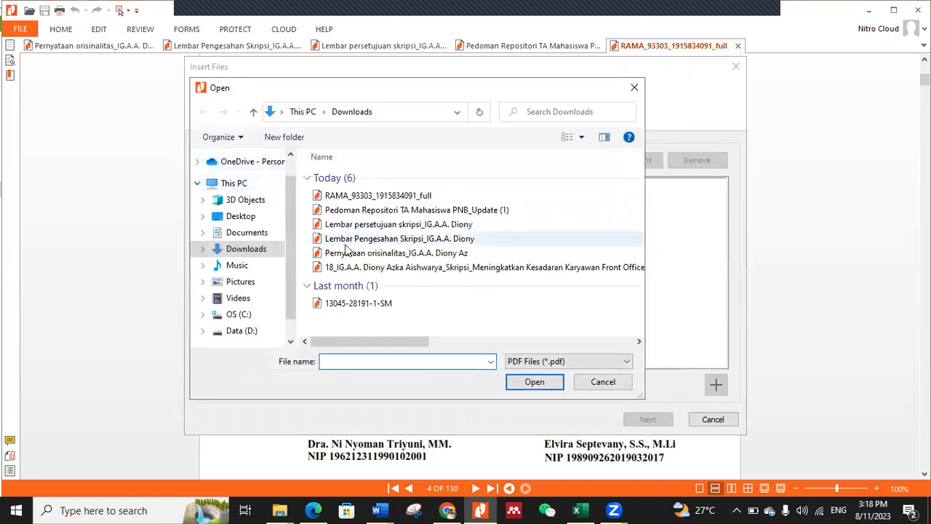
{"action": "left_click", "coordinate": [369, 229]}
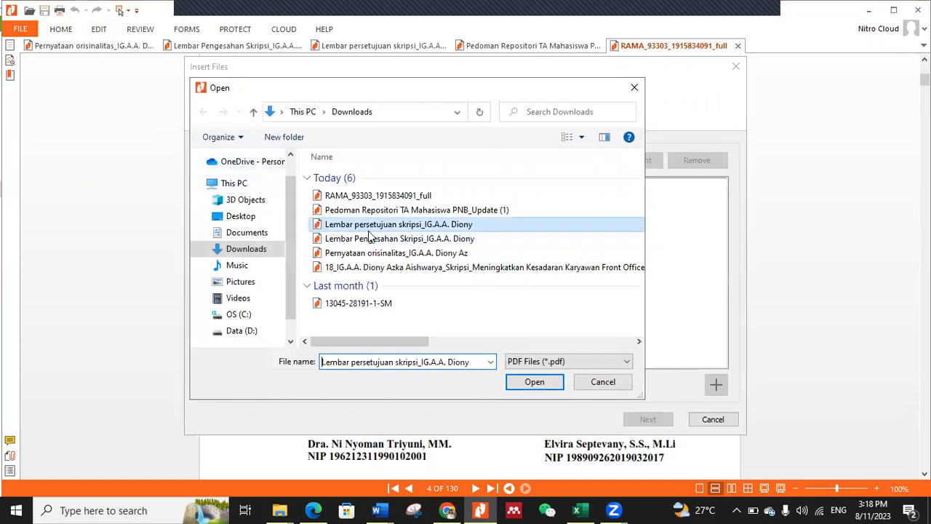
{"action": "left_click", "coordinate": [540, 382]}
{"action": "left_click", "coordinate": [648, 419]}
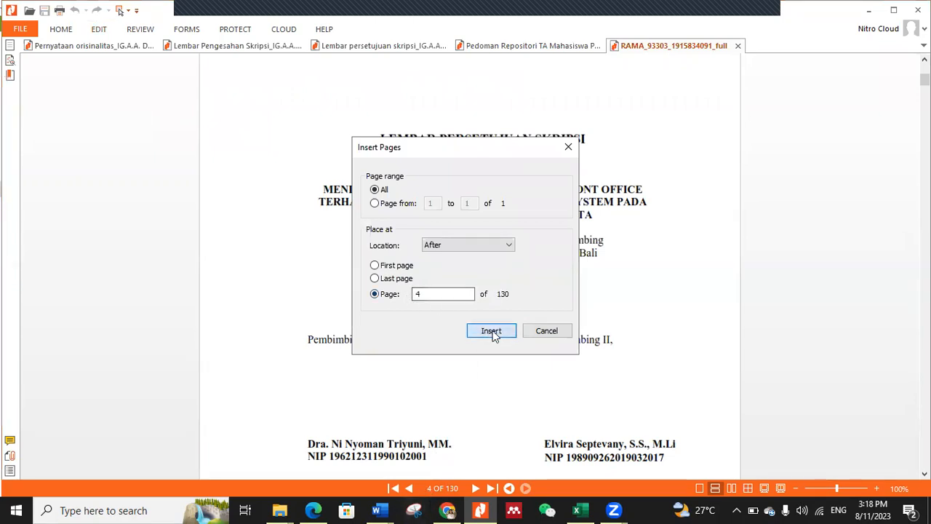
{"action": "left_click", "coordinate": [491, 331]}
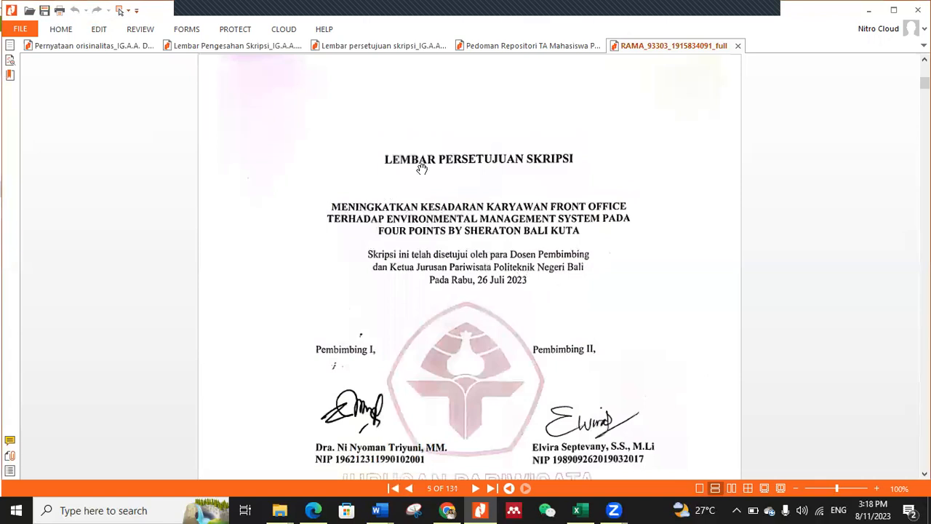
Step: Delete the unsigned Lembar Persetujuan Skripsi, page 4, from the full-text PDF and check the replacement
{"action": "scroll", "coordinate": [575, 237], "scroll_direction": "down", "scroll_amount": 10}
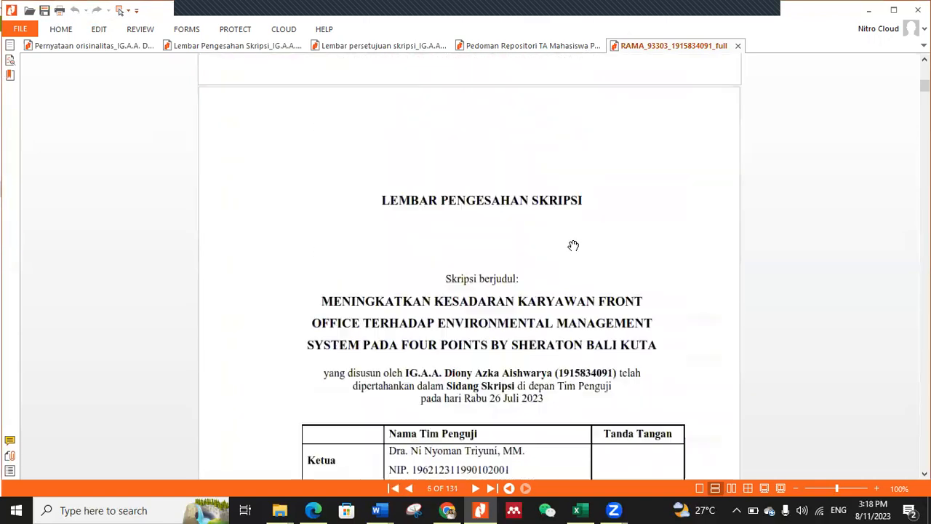
{"action": "scroll", "coordinate": [573, 245], "scroll_direction": "up", "scroll_amount": 12}
{"action": "scroll", "coordinate": [574, 246], "scroll_direction": "up", "scroll_amount": 10}
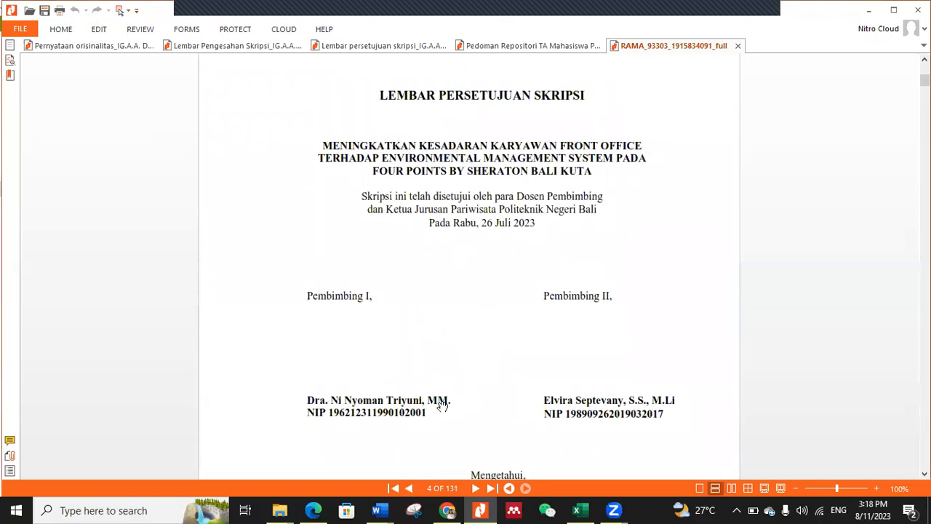
{"action": "left_click", "coordinate": [98, 30]}
{"action": "left_click", "coordinate": [224, 83]}
{"action": "left_click", "coordinate": [437, 246]}
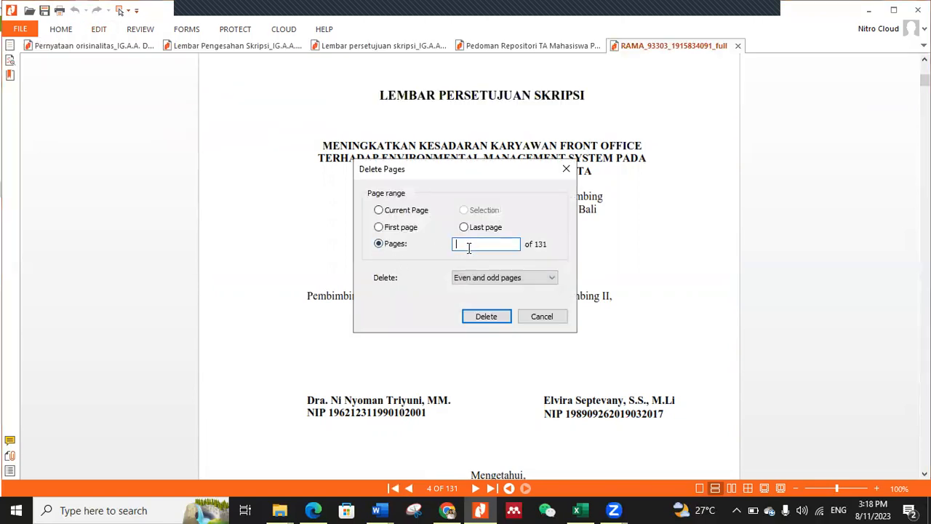
{"action": "left_click", "coordinate": [486, 315]}
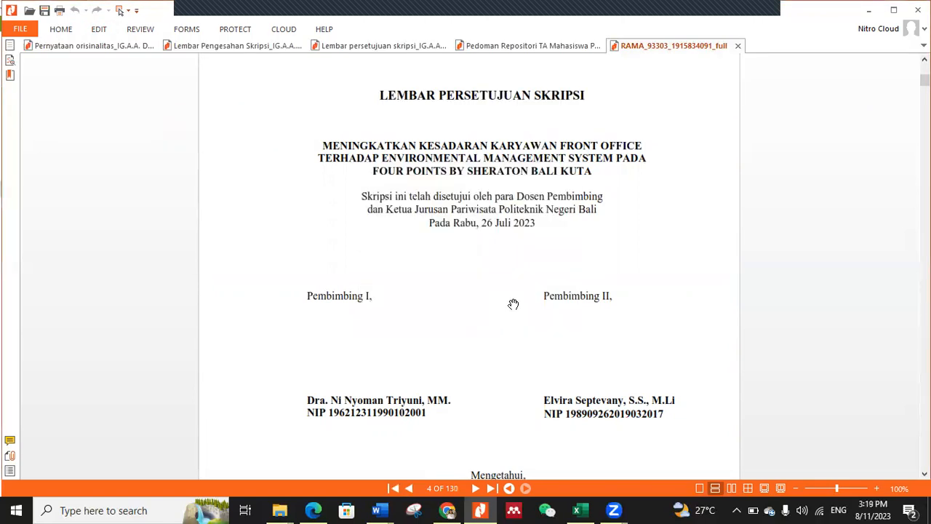
{"action": "scroll", "coordinate": [514, 274], "scroll_direction": "up", "scroll_amount": 3}
{"action": "scroll", "coordinate": [515, 274], "scroll_direction": "up", "scroll_amount": 3}
Step: Insert all pages of the signed Lembar Pengesahan Skripsi PDF from Downloads after its unsigned version on page 5
{"action": "scroll", "coordinate": [514, 274], "scroll_direction": "down", "scroll_amount": 10}
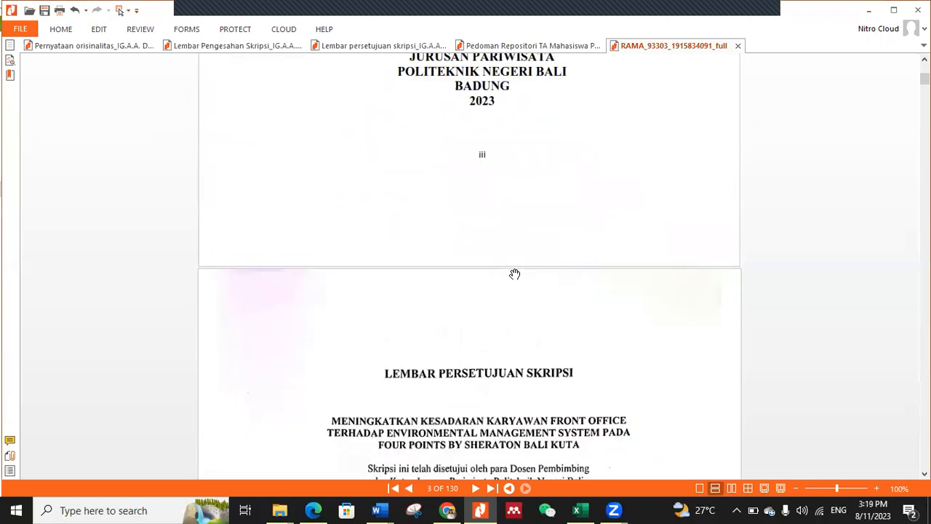
{"action": "scroll", "coordinate": [514, 274], "scroll_direction": "down", "scroll_amount": 10}
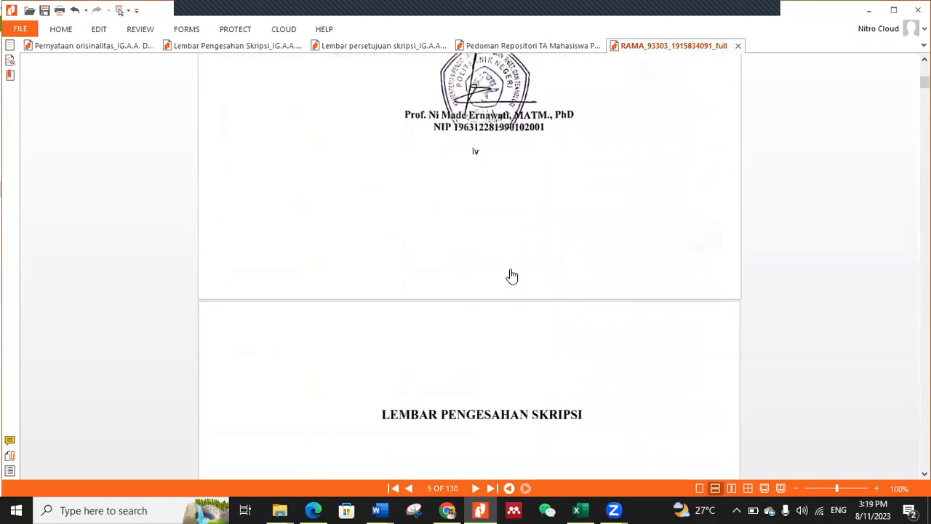
{"action": "scroll", "coordinate": [506, 191], "scroll_direction": "down", "scroll_amount": 3}
{"action": "scroll", "coordinate": [473, 191], "scroll_direction": "up", "scroll_amount": 2}
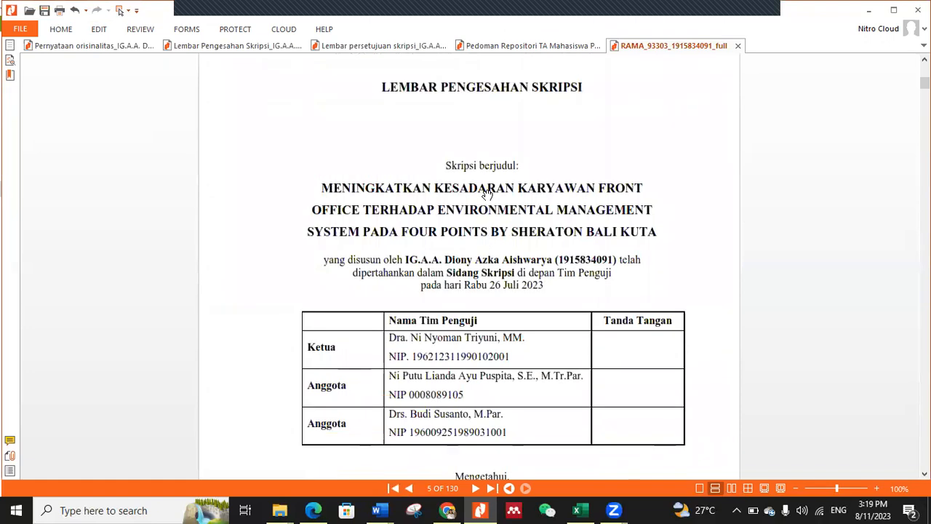
{"action": "left_click", "coordinate": [99, 30]}
{"action": "left_click", "coordinate": [166, 80]}
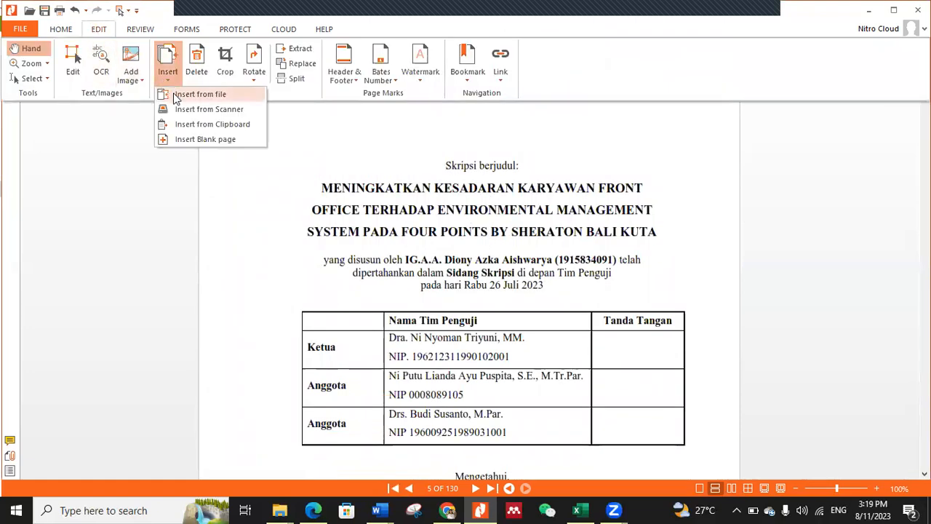
{"action": "left_click", "coordinate": [172, 93]}
{"action": "left_click", "coordinate": [239, 160]}
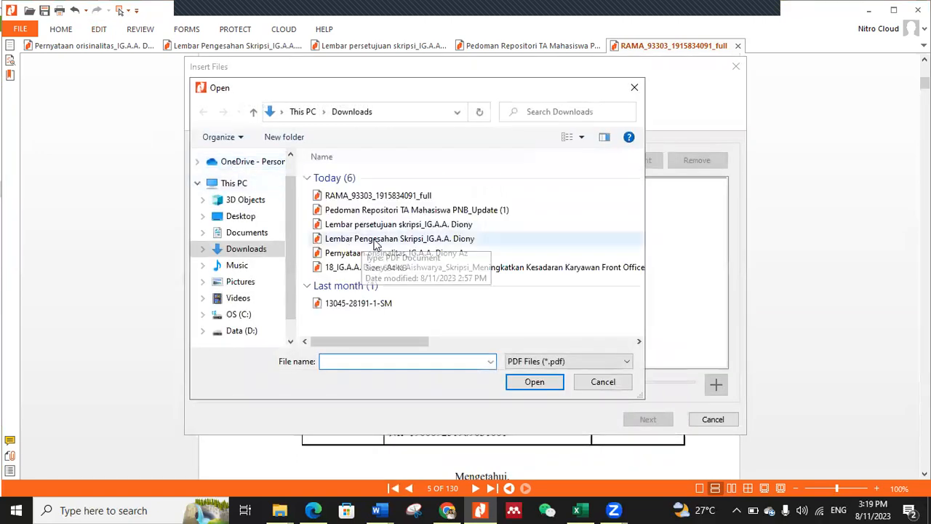
{"action": "left_click", "coordinate": [393, 238]}
{"action": "left_click", "coordinate": [540, 377]}
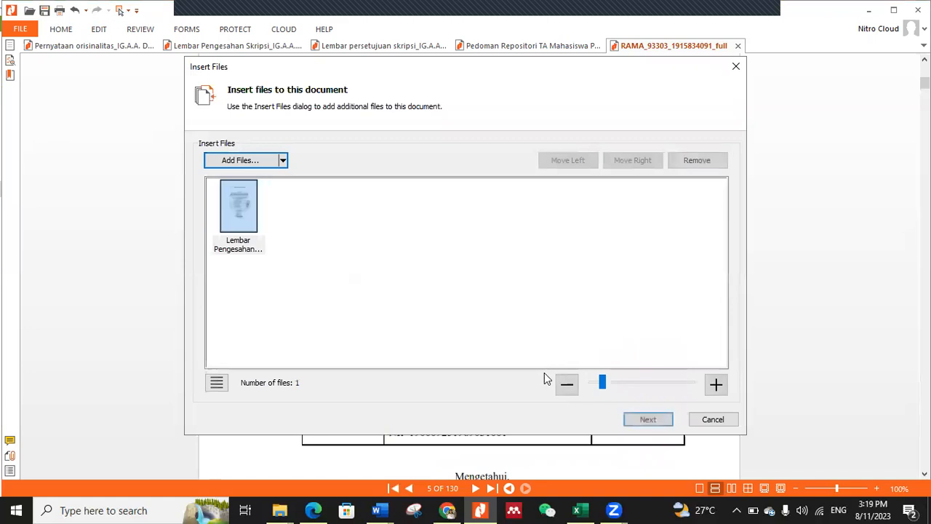
{"action": "left_click", "coordinate": [644, 420]}
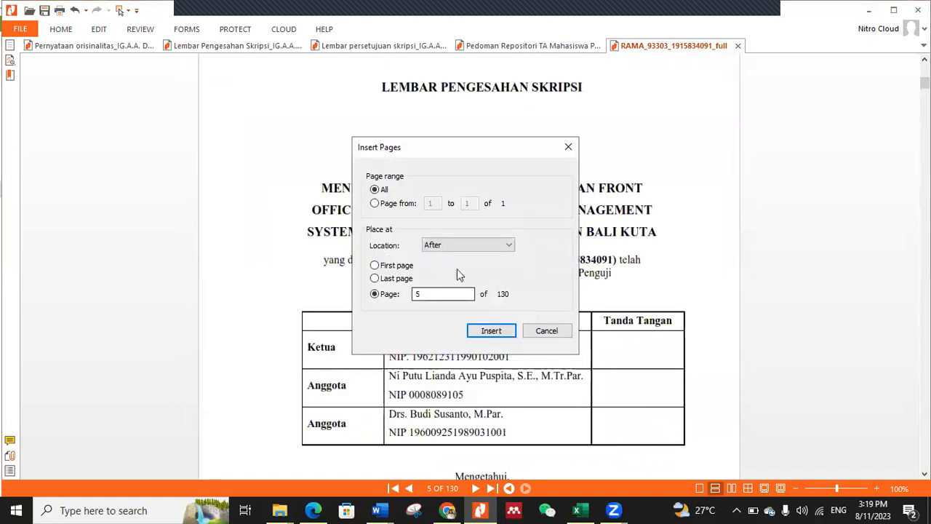
{"action": "left_click", "coordinate": [489, 331]}
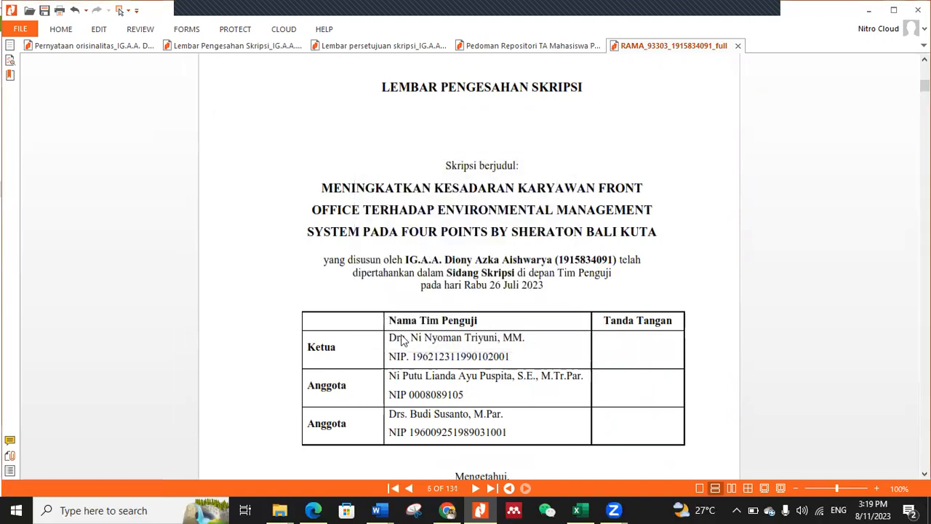
Step: Delete the unsigned Lembar Pengesahan Skripsi, page 5, from the full-text PDF
{"action": "scroll", "coordinate": [480, 311], "scroll_direction": "up", "scroll_amount": 8}
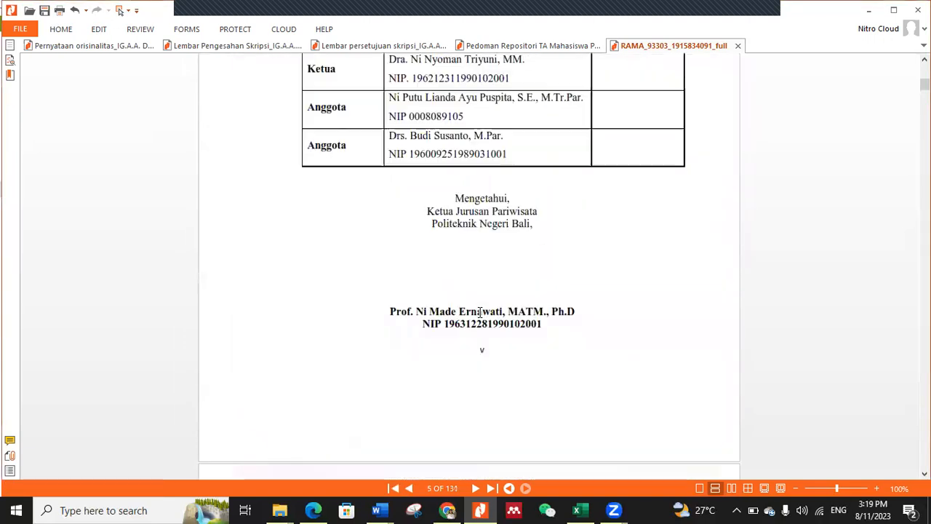
{"action": "left_click", "coordinate": [97, 30]}
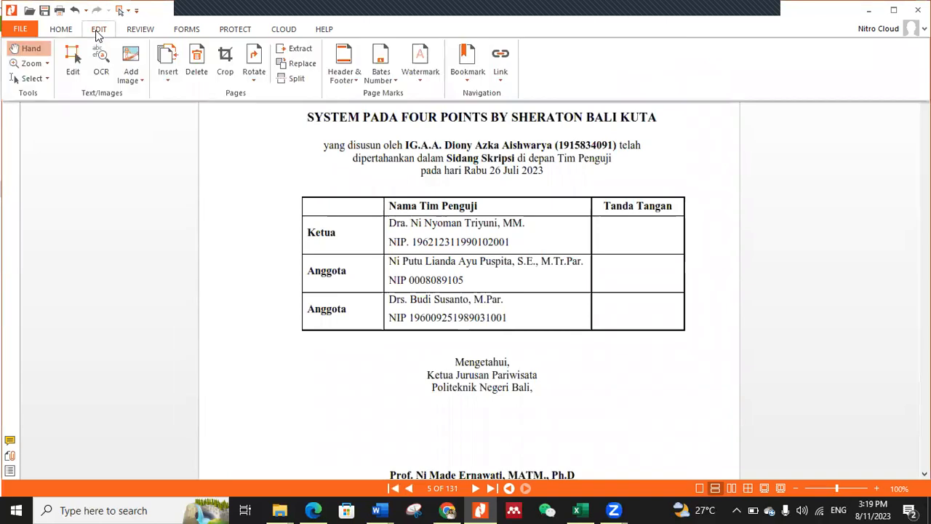
{"action": "left_click", "coordinate": [195, 67]}
{"action": "left_click", "coordinate": [378, 244]}
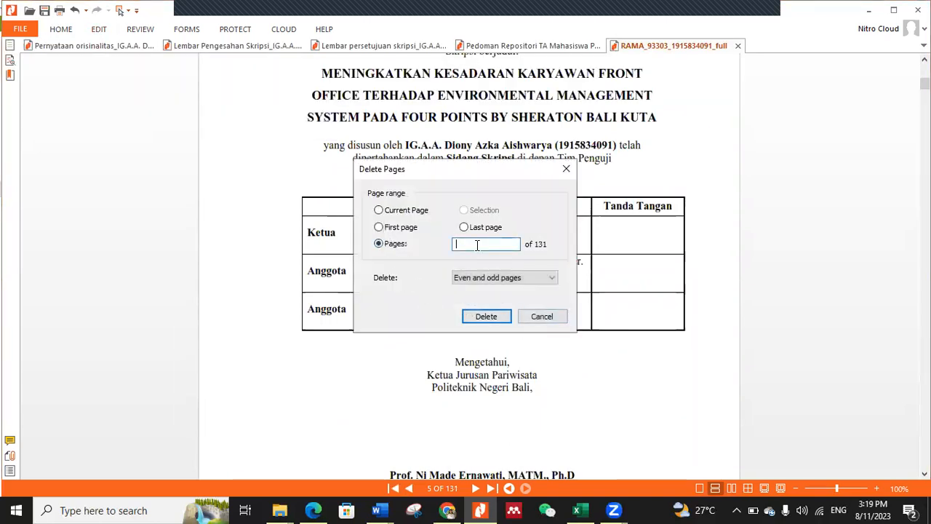
{"action": "type", "text": "5"}
{"action": "left_click", "coordinate": [486, 317]}
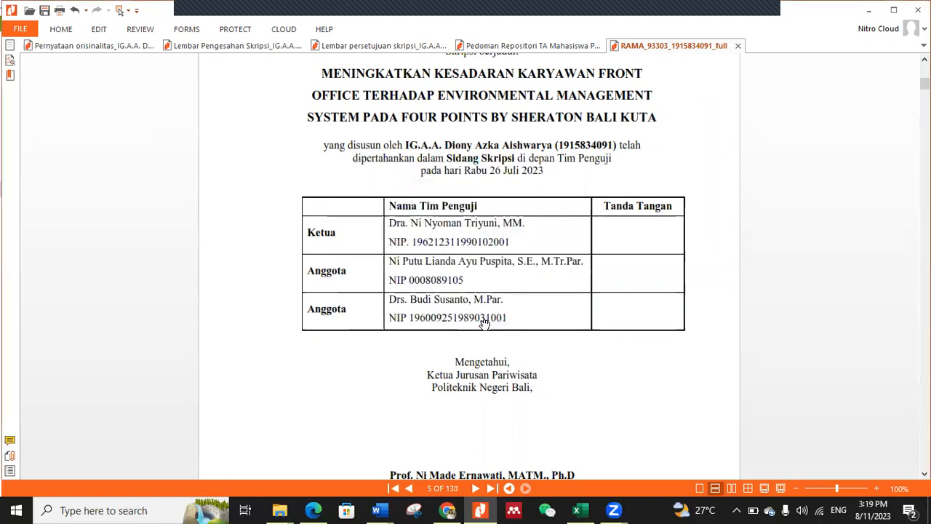
Step: Insert all pages of the signed Pernyataan Orisinalitas PDF from Downloads after its unsigned version on page 6
{"action": "scroll", "coordinate": [519, 303], "scroll_direction": "up", "scroll_amount": 10}
{"action": "scroll", "coordinate": [519, 304], "scroll_direction": "down", "scroll_amount": 6}
{"action": "scroll", "coordinate": [523, 312], "scroll_direction": "down", "scroll_amount": 10}
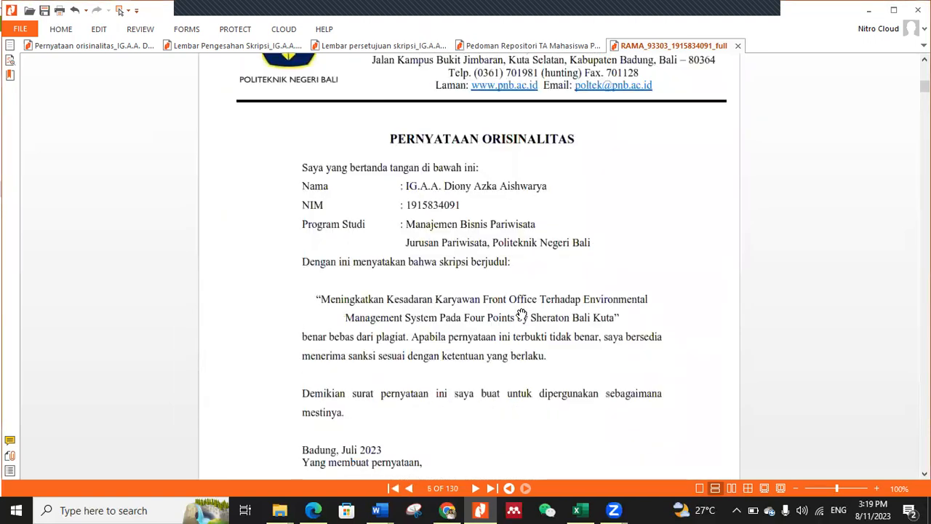
{"action": "scroll", "coordinate": [495, 216], "scroll_direction": "down", "scroll_amount": 3}
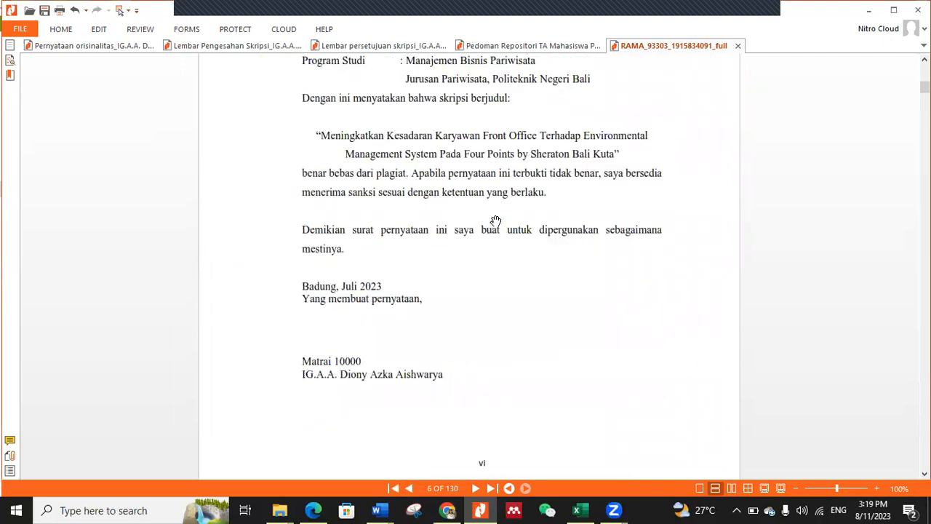
{"action": "scroll", "coordinate": [495, 221], "scroll_direction": "down", "scroll_amount": 3}
{"action": "scroll", "coordinate": [495, 221], "scroll_direction": "up", "scroll_amount": 4}
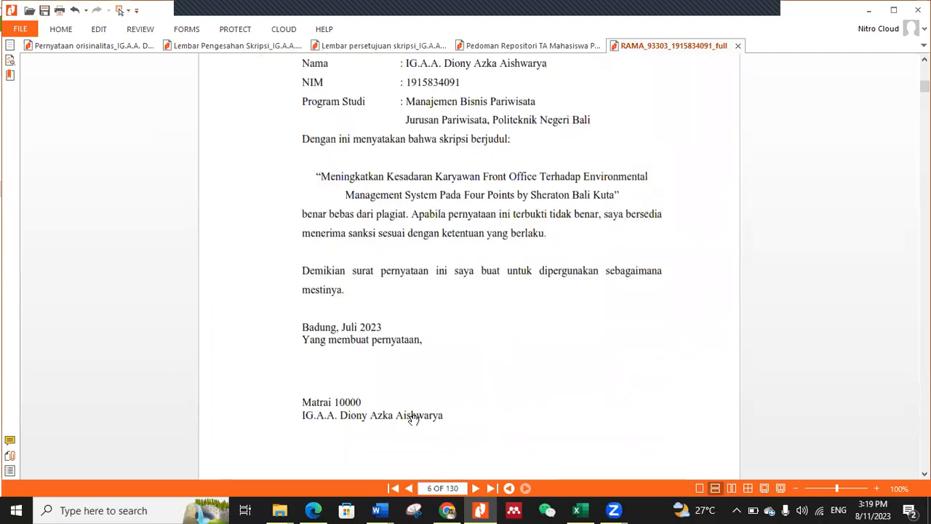
{"action": "left_click", "coordinate": [98, 29]}
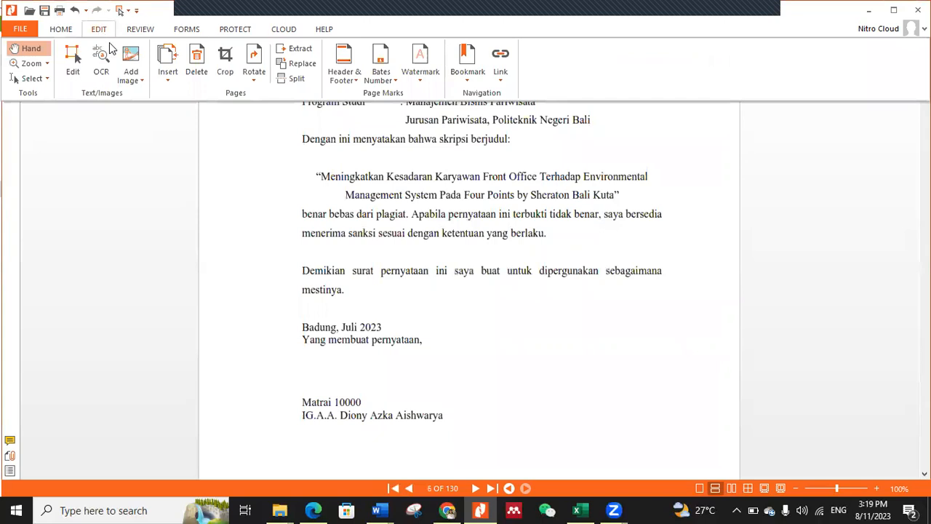
{"action": "left_click", "coordinate": [175, 79]}
{"action": "left_click", "coordinate": [191, 91]}
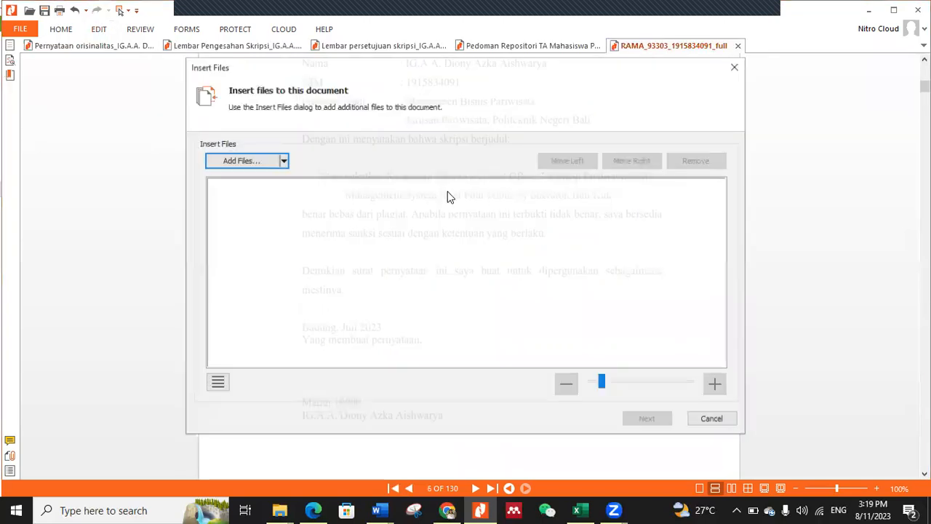
{"action": "left_click", "coordinate": [264, 161]}
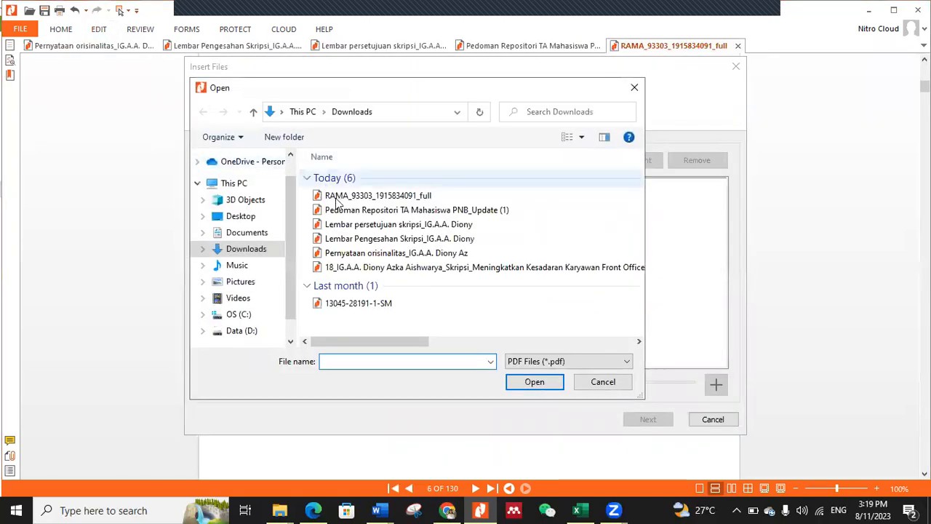
{"action": "left_click", "coordinate": [380, 252]}
{"action": "left_click", "coordinate": [549, 384]}
{"action": "left_click", "coordinate": [647, 422]}
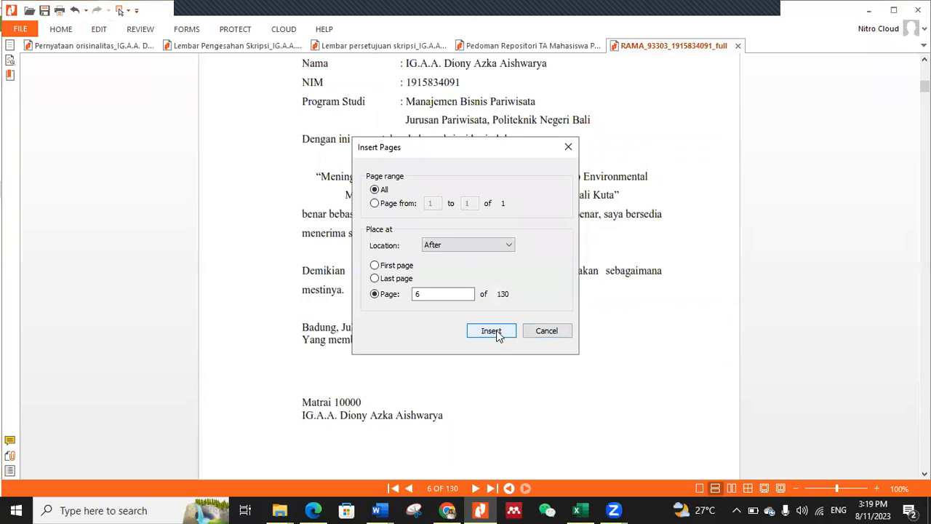
{"action": "left_click", "coordinate": [491, 331]}
Step: Delete the unsigned Pernyataan Orisinalitas, page 6, from the full-text PDF
{"action": "scroll", "coordinate": [518, 286], "scroll_direction": "up", "scroll_amount": 15}
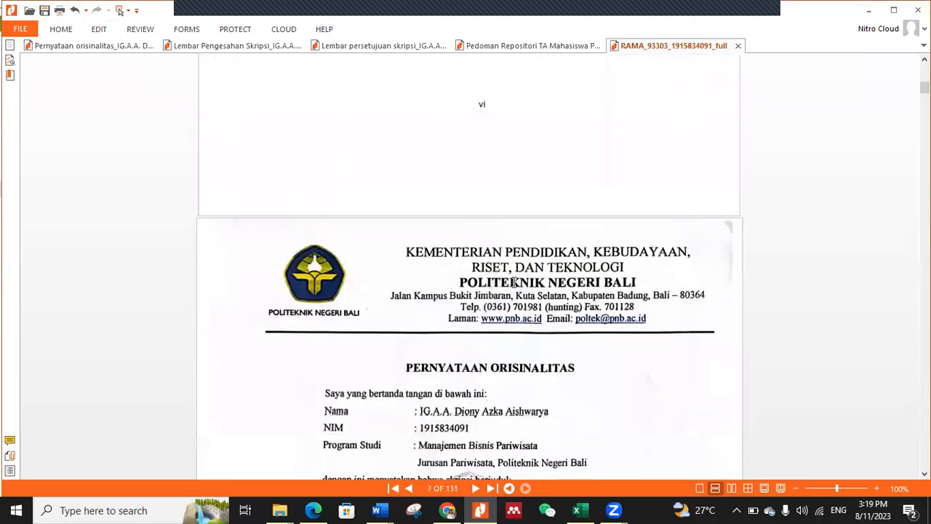
{"action": "scroll", "coordinate": [514, 282], "scroll_direction": "up", "scroll_amount": 3}
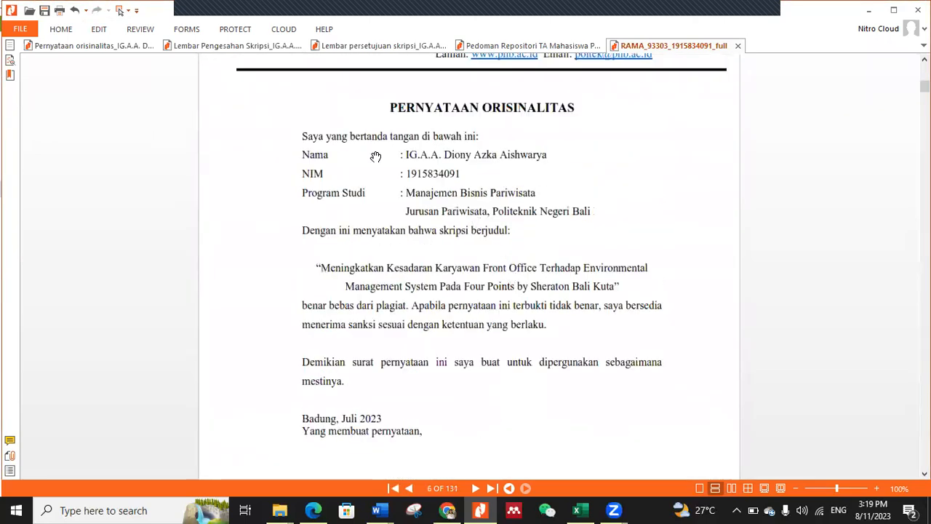
{"action": "left_click", "coordinate": [100, 30]}
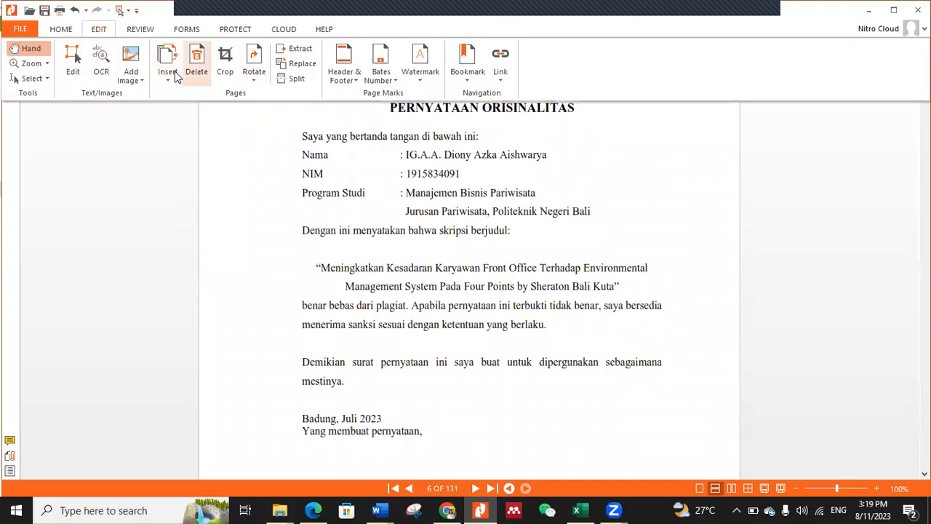
{"action": "left_click", "coordinate": [194, 66]}
{"action": "left_click", "coordinate": [380, 244]}
{"action": "type", "text": "6"}
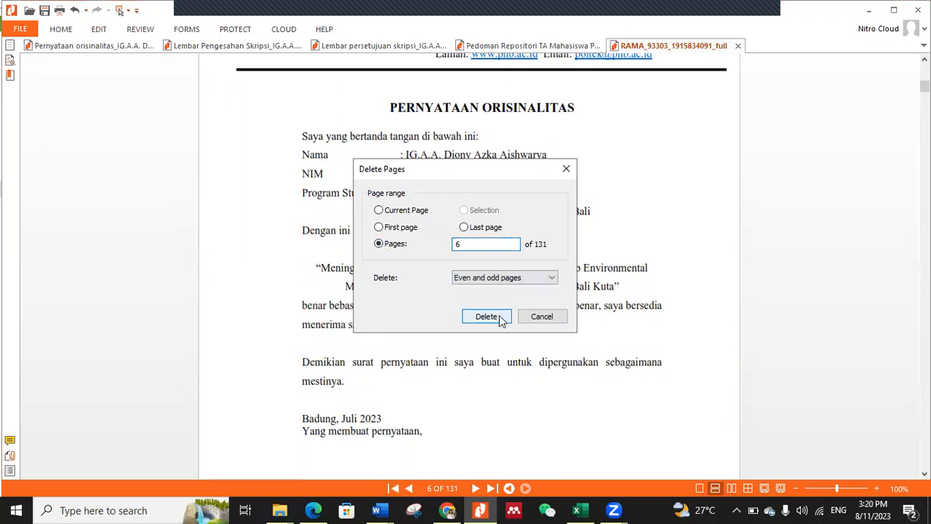
{"action": "left_click", "coordinate": [497, 318]}
Step: Review the signed replacement pages 4 to 6, and save and close the full-text PDF
{"action": "scroll", "coordinate": [546, 287], "scroll_direction": "up", "scroll_amount": 10}
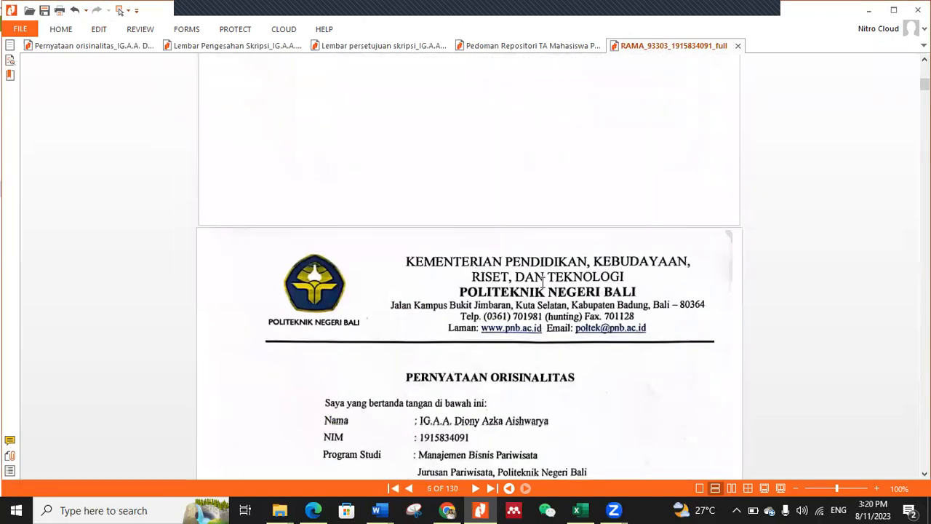
{"action": "scroll", "coordinate": [546, 288], "scroll_direction": "up", "scroll_amount": 10}
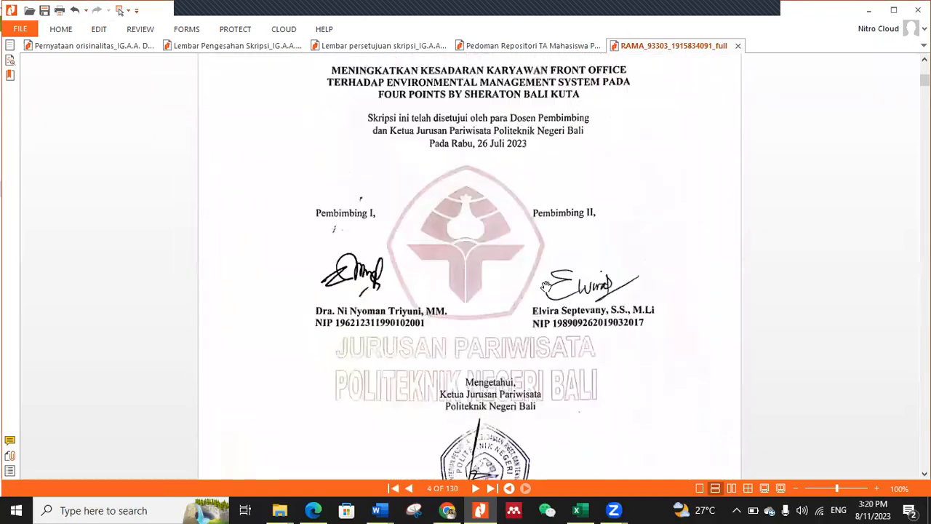
{"action": "scroll", "coordinate": [546, 288], "scroll_direction": "down", "scroll_amount": 3}
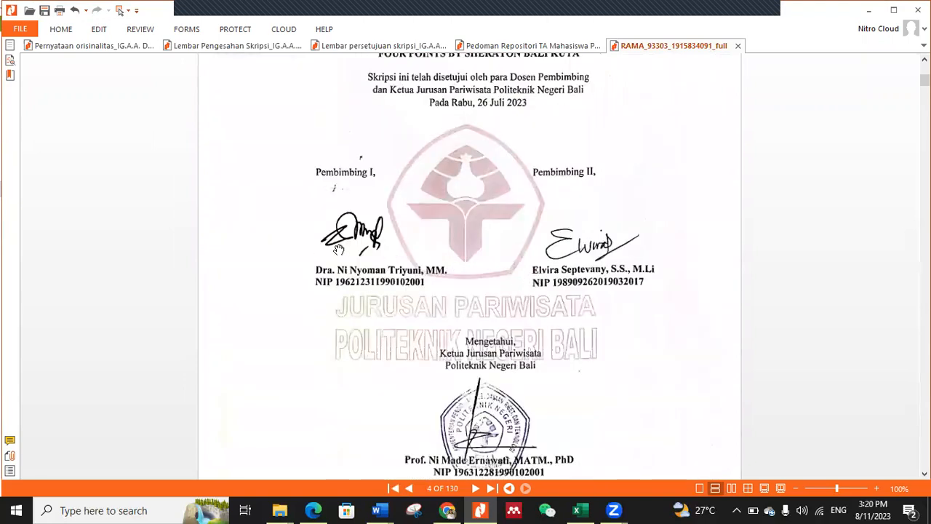
{"action": "scroll", "coordinate": [589, 290], "scroll_direction": "down", "scroll_amount": 3}
{"action": "scroll", "coordinate": [586, 293], "scroll_direction": "down", "scroll_amount": 10}
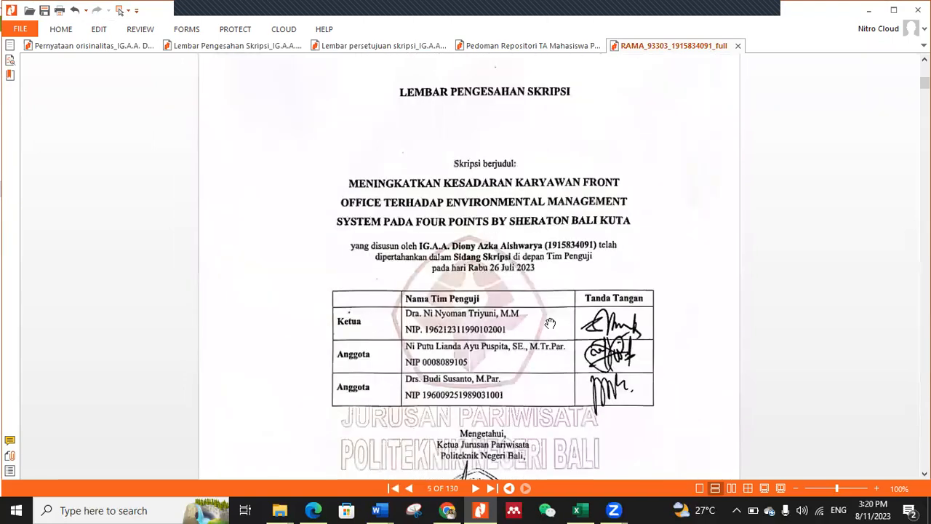
{"action": "scroll", "coordinate": [545, 320], "scroll_direction": "down", "scroll_amount": 10}
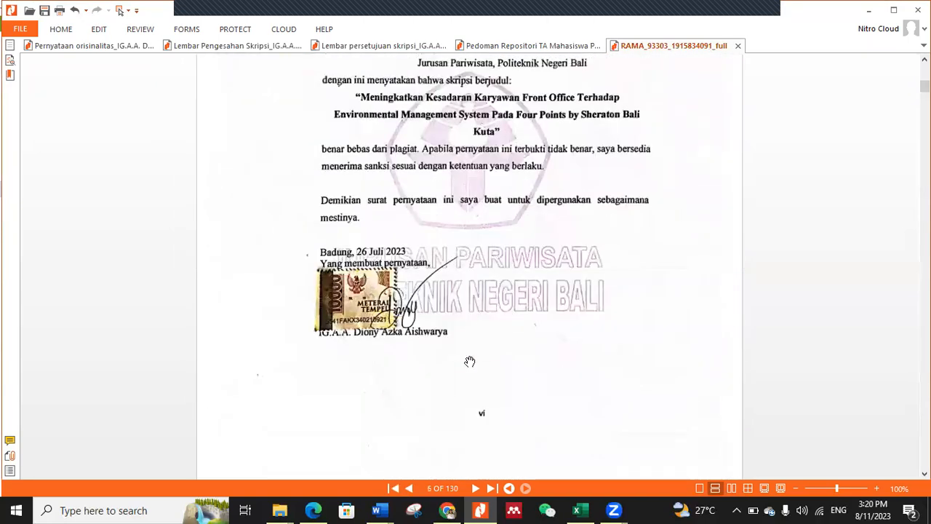
{"action": "scroll", "coordinate": [386, 260], "scroll_direction": "down", "scroll_amount": 10}
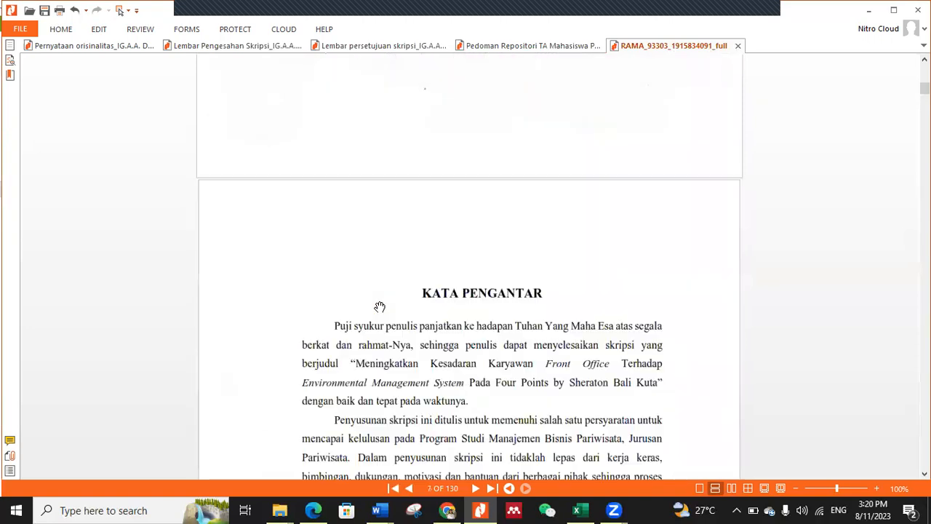
{"action": "scroll", "coordinate": [393, 307], "scroll_direction": "down", "scroll_amount": 10}
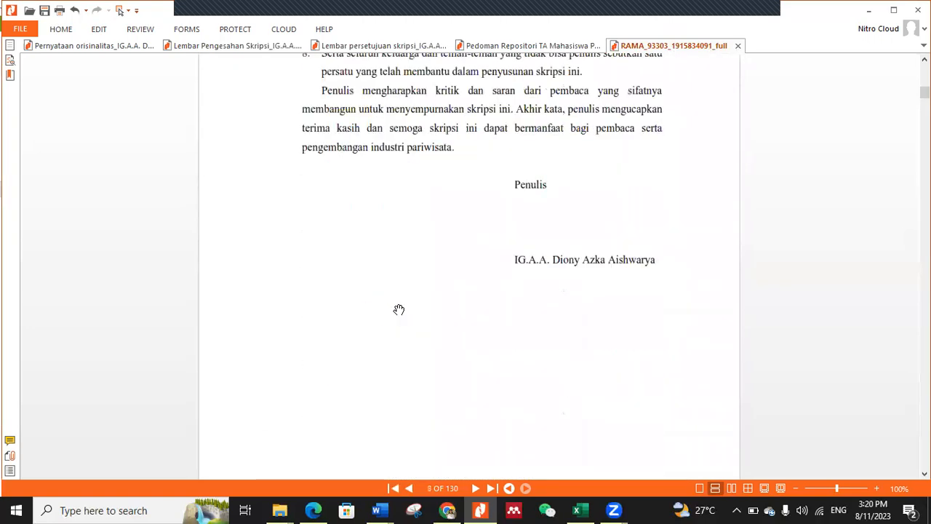
{"action": "left_click", "coordinate": [44, 11]}
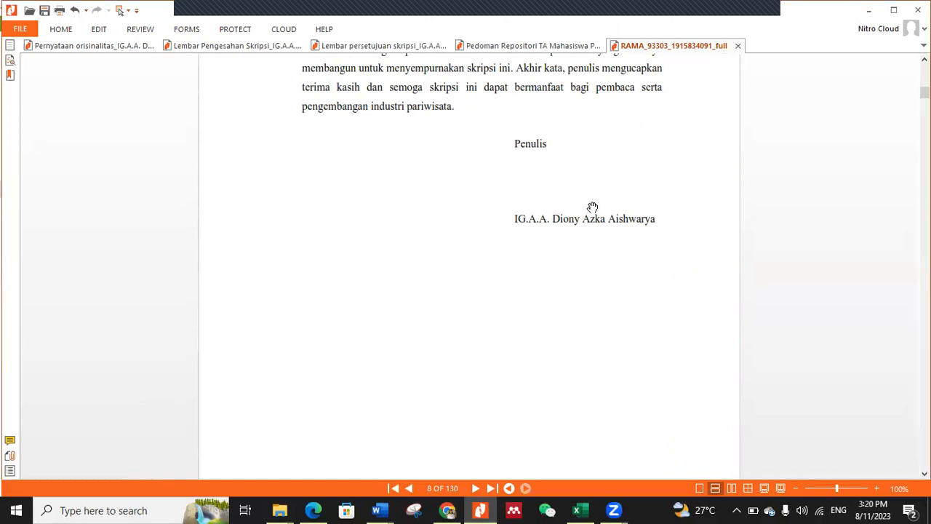
{"action": "left_click", "coordinate": [738, 45]}
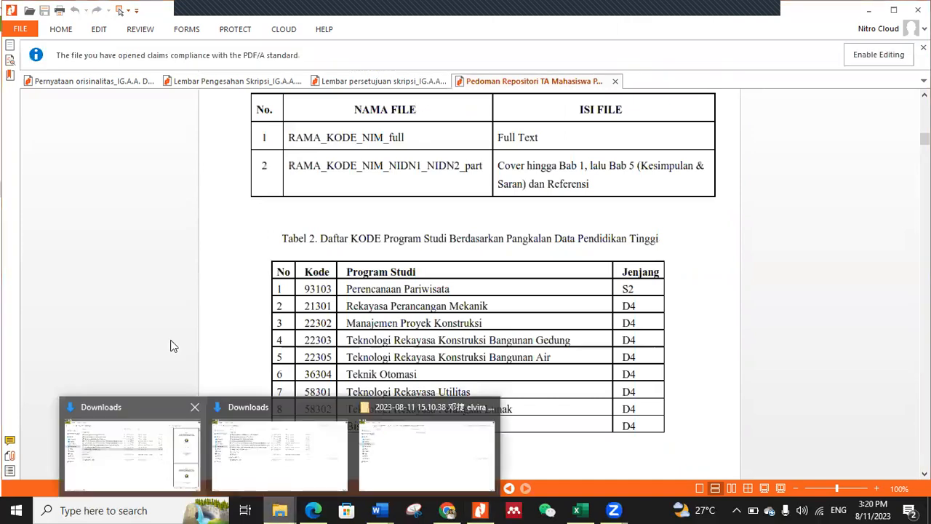
Step: Make a copy of the full-text RAMA PDF in the Downloads folder
{"action": "left_click", "coordinate": [139, 452]}
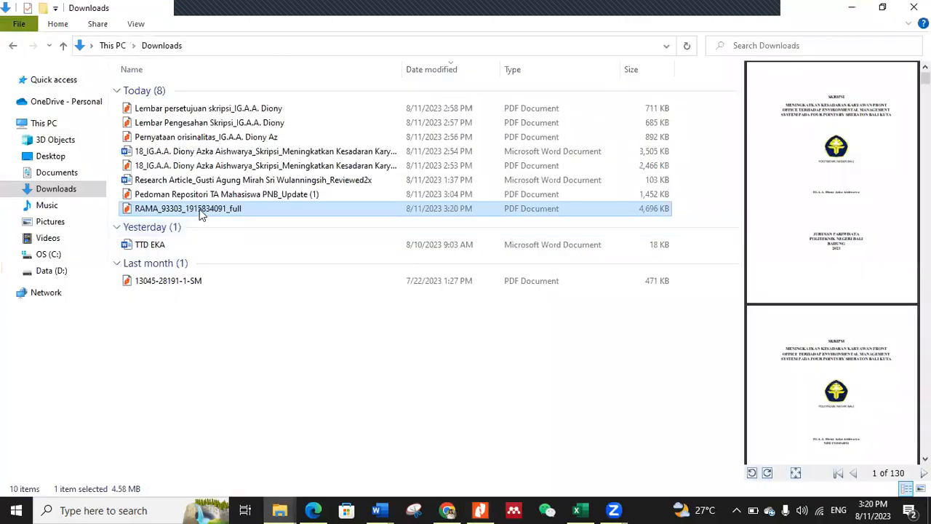
{"action": "right_click", "coordinate": [201, 212]}
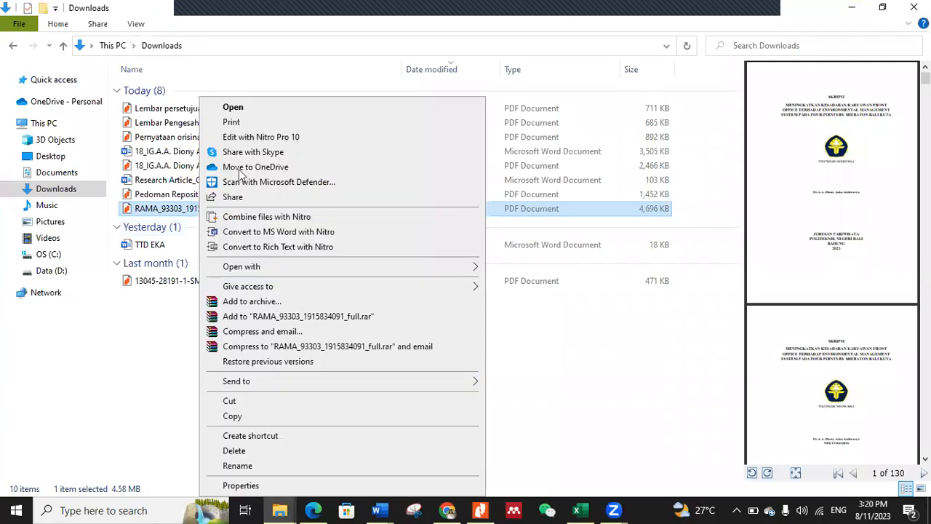
{"action": "left_click", "coordinate": [239, 416]}
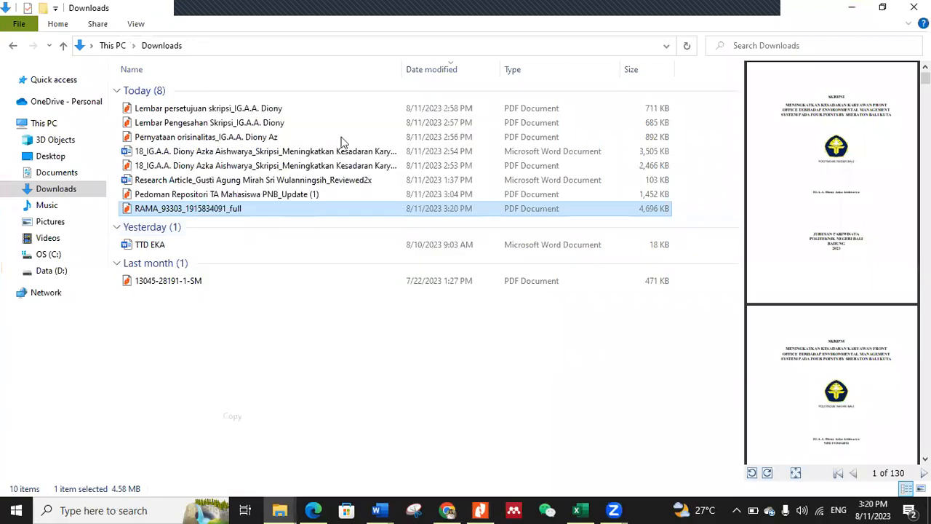
{"action": "right_click", "coordinate": [331, 279]}
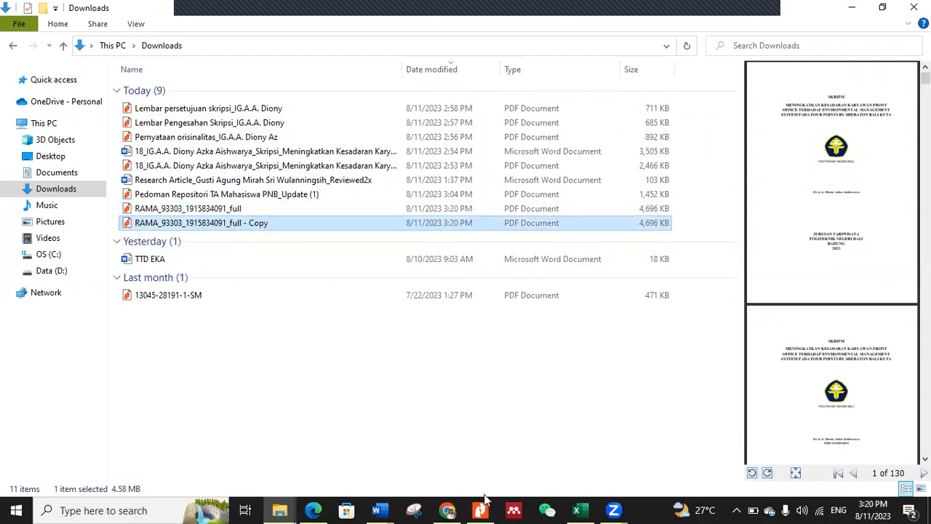
Step: Check the file naming table in the Pedoman Repositori PDF and open the copied PDF's name for editing in Downloads
{"action": "key", "text": "alt+Tab"}
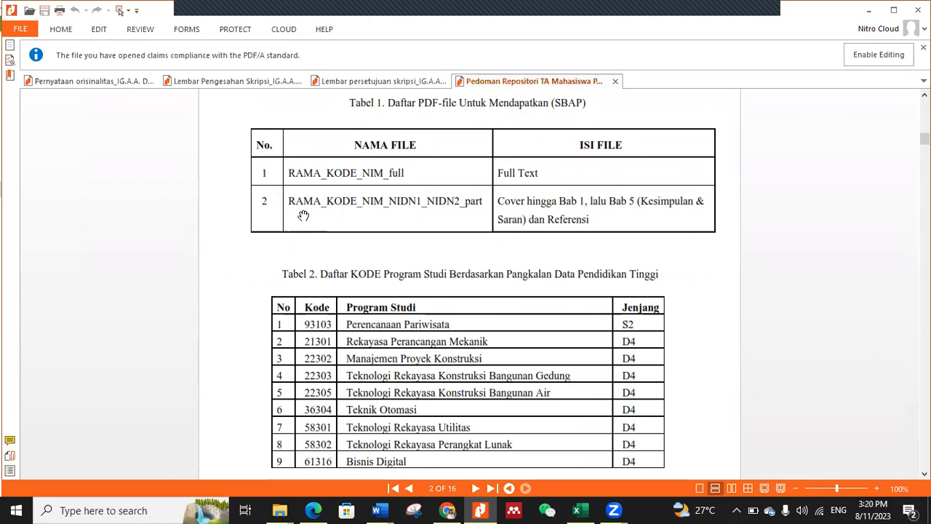
{"action": "left_click", "coordinate": [281, 510]}
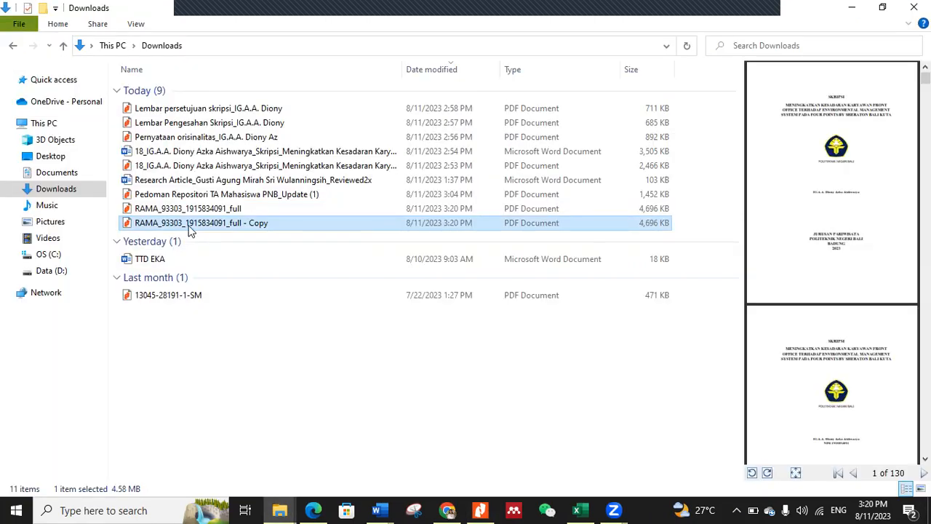
{"action": "right_click", "coordinate": [187, 224]}
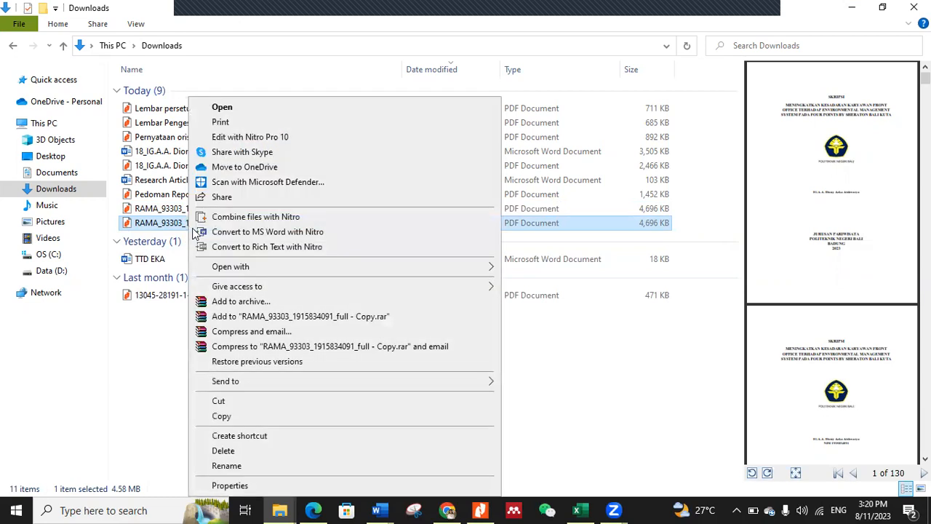
{"action": "left_click", "coordinate": [239, 465]}
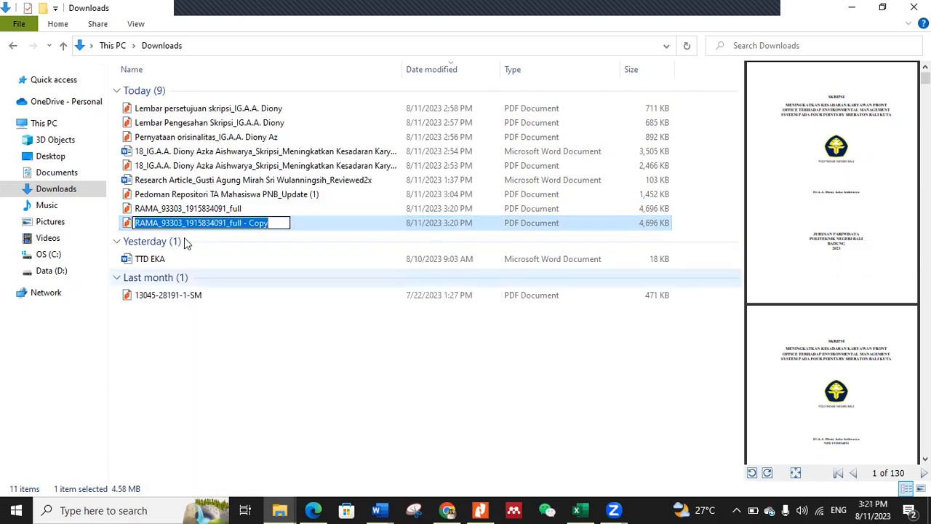
Step: Check the part-file naming format in the guidelines and examine the signed Pengesahan and Persetujuan sheets for the supervisors' identification
{"action": "left_click", "coordinate": [483, 510]}
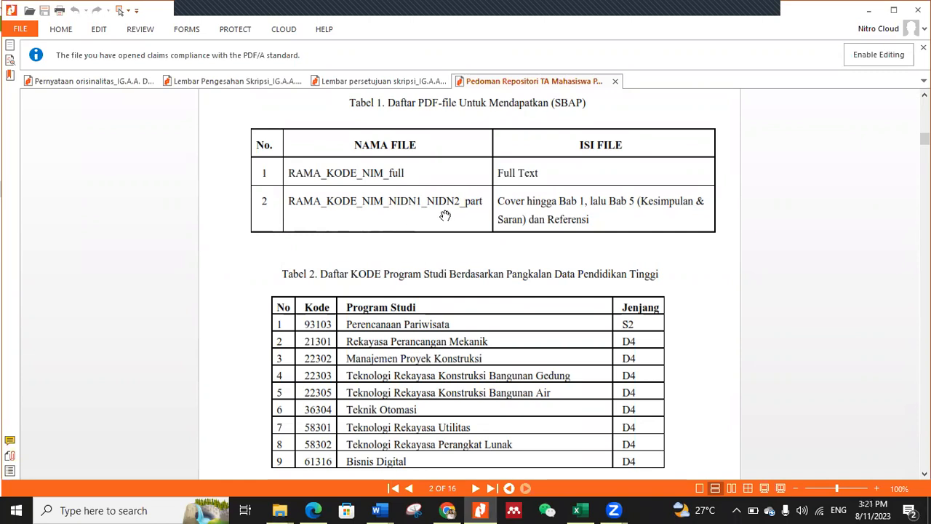
{"action": "left_click", "coordinate": [237, 81]}
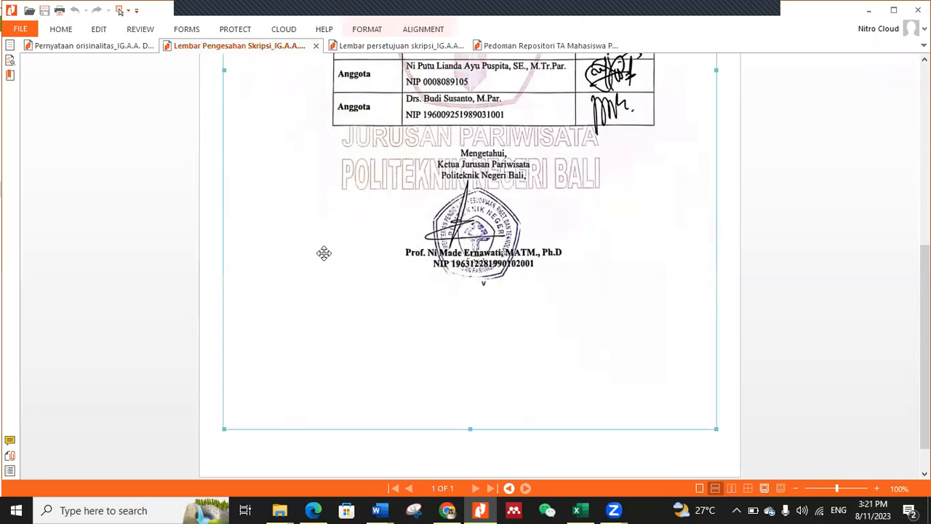
{"action": "scroll", "coordinate": [324, 253], "scroll_direction": "up", "scroll_amount": 5}
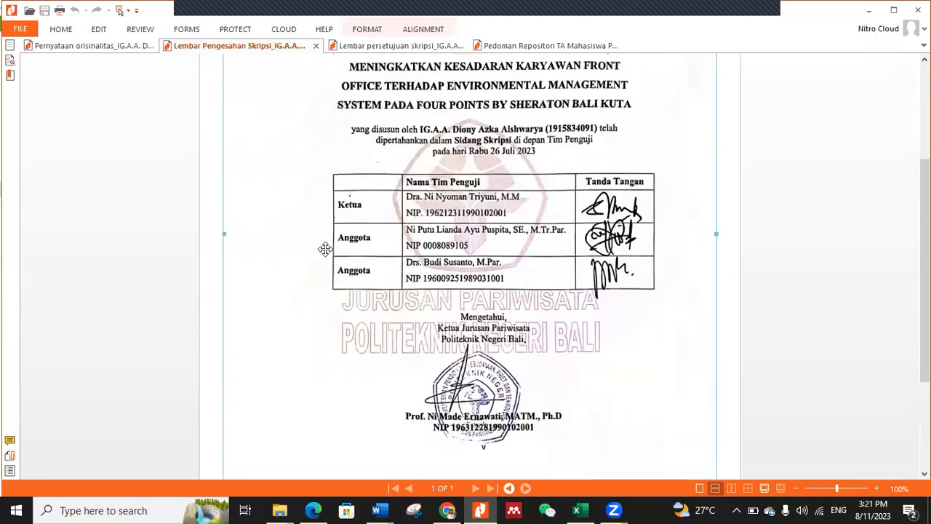
{"action": "scroll", "coordinate": [325, 248], "scroll_direction": "up", "scroll_amount": 4}
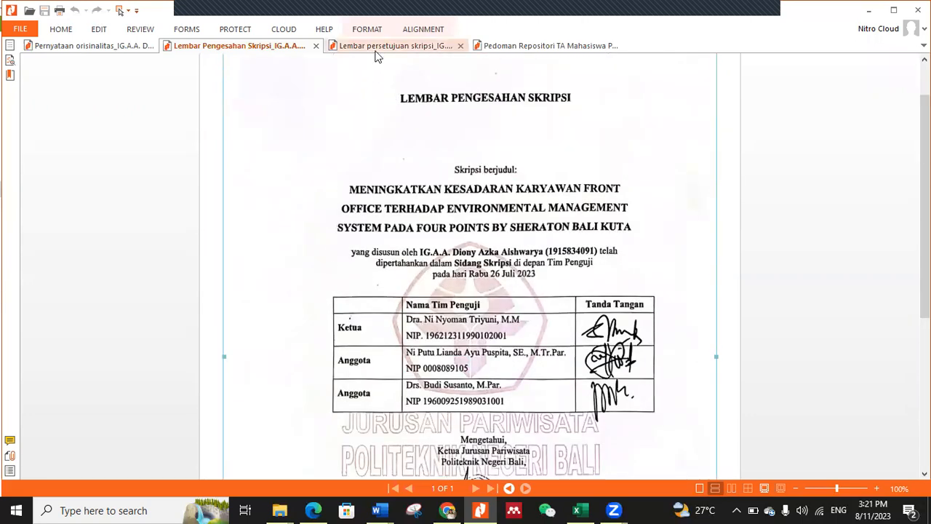
{"action": "left_click", "coordinate": [393, 45]}
{"action": "scroll", "coordinate": [333, 165], "scroll_direction": "up", "scroll_amount": 2}
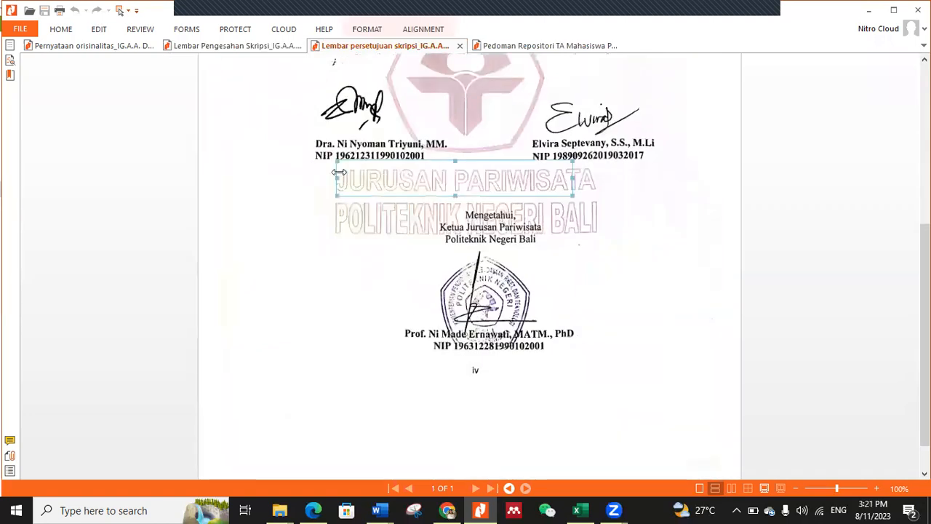
{"action": "left_click", "coordinate": [336, 156]}
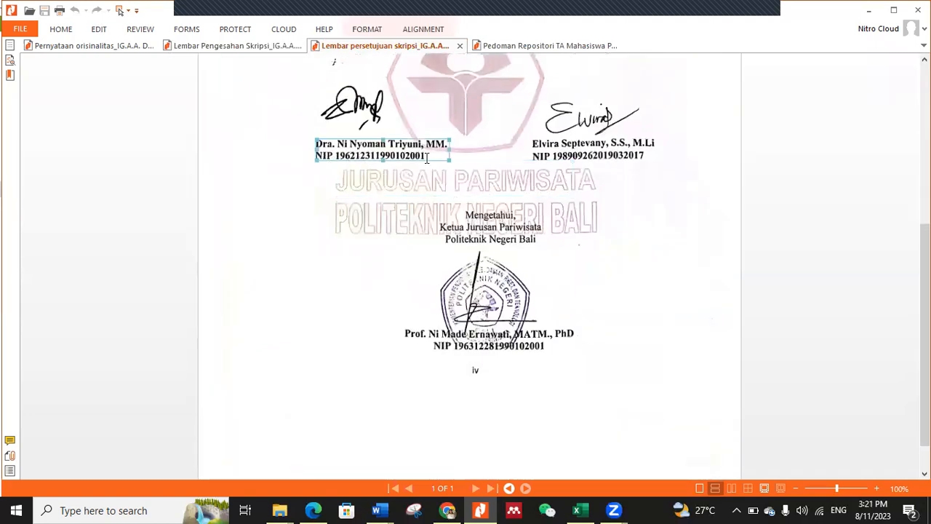
{"action": "left_click", "coordinate": [617, 159]}
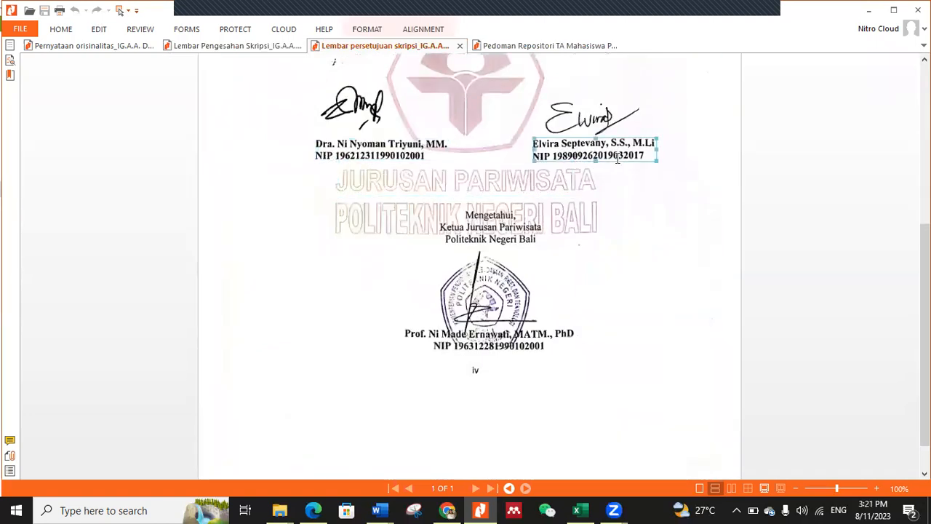
Step: Switch to the repository deposit form in Chrome and fill the second Creators row with the first supervisor's suggested entry that includes the NIDN
{"action": "left_click", "coordinate": [446, 510]}
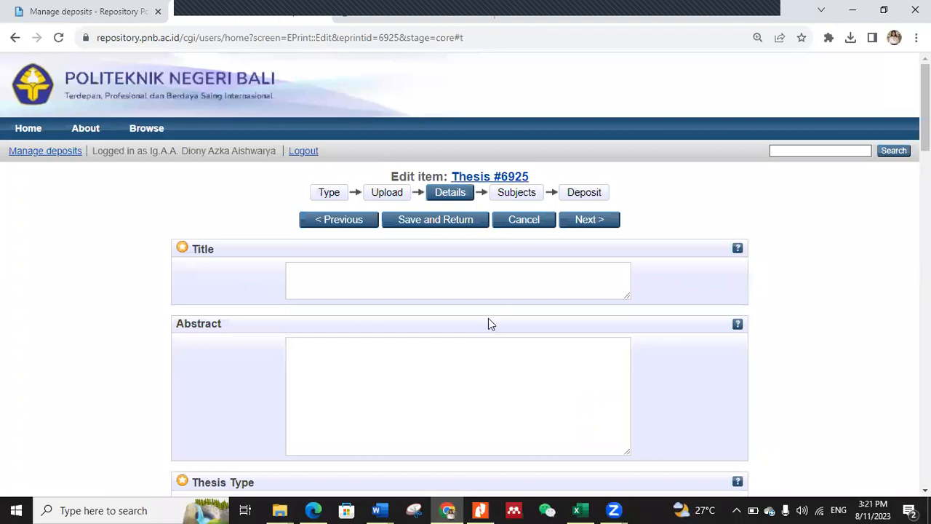
{"action": "scroll", "coordinate": [486, 324], "scroll_direction": "down", "scroll_amount": 4}
{"action": "scroll", "coordinate": [479, 326], "scroll_direction": "down", "scroll_amount": 2}
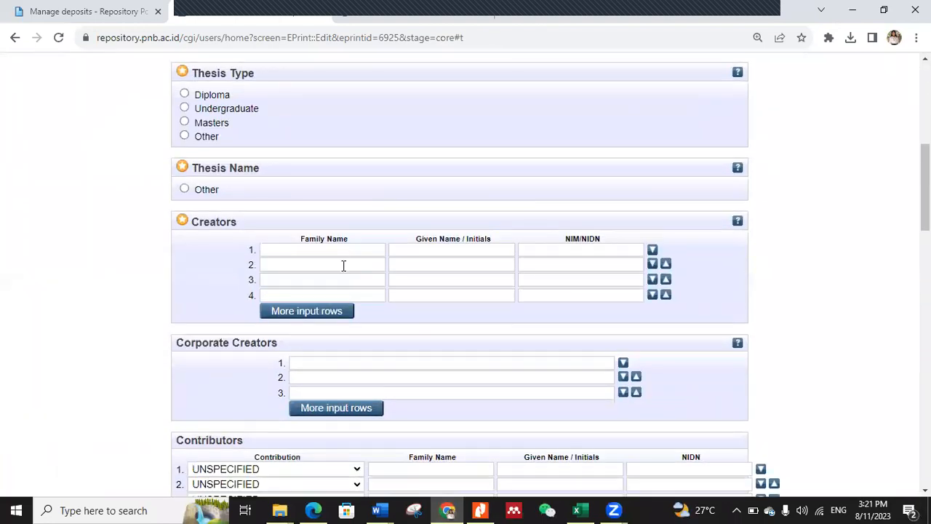
{"action": "left_click", "coordinate": [344, 266]}
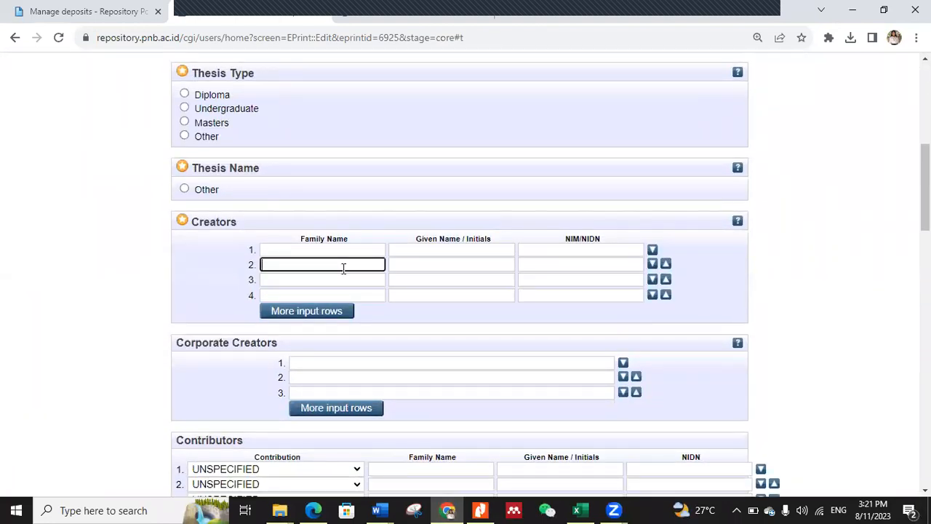
{"action": "type", "text": "Tri"}
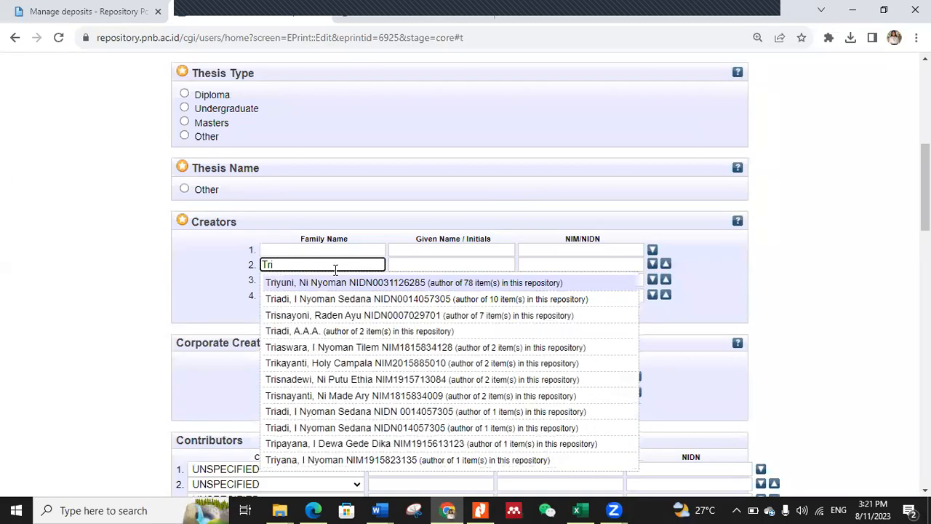
{"action": "left_click", "coordinate": [340, 286]}
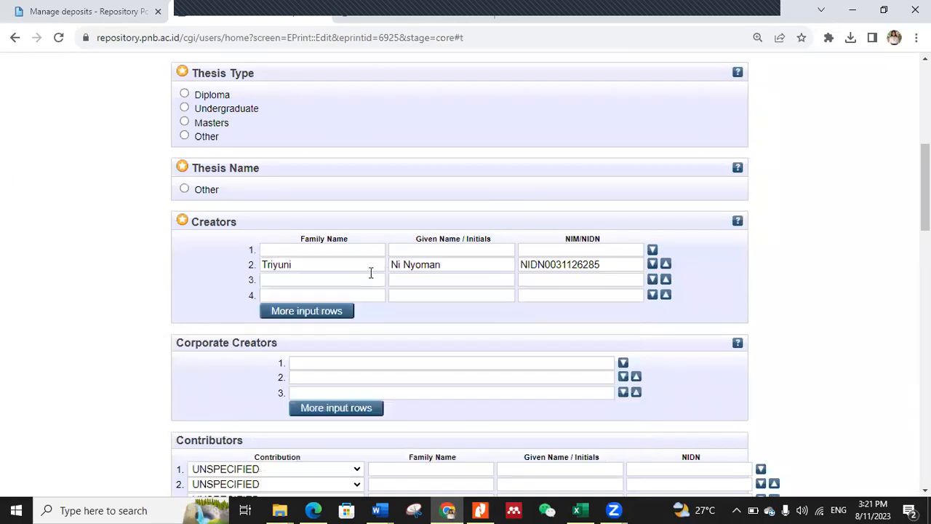
Step: Fill the third Creators row with the second supervisor's most-used suggested entry, including the NIDN
{"action": "left_click", "coordinate": [369, 280]}
{"action": "type", "text": "Sep"}
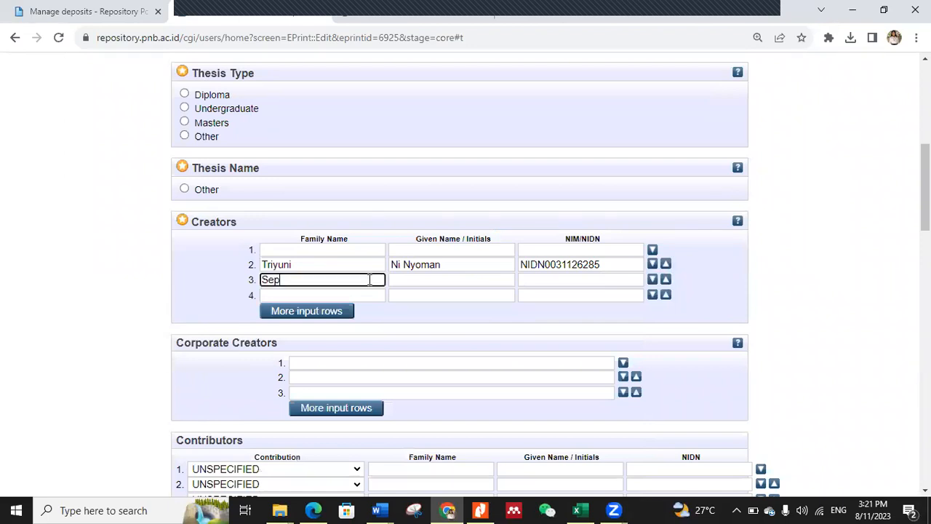
{"action": "type", "text": "tevan"}
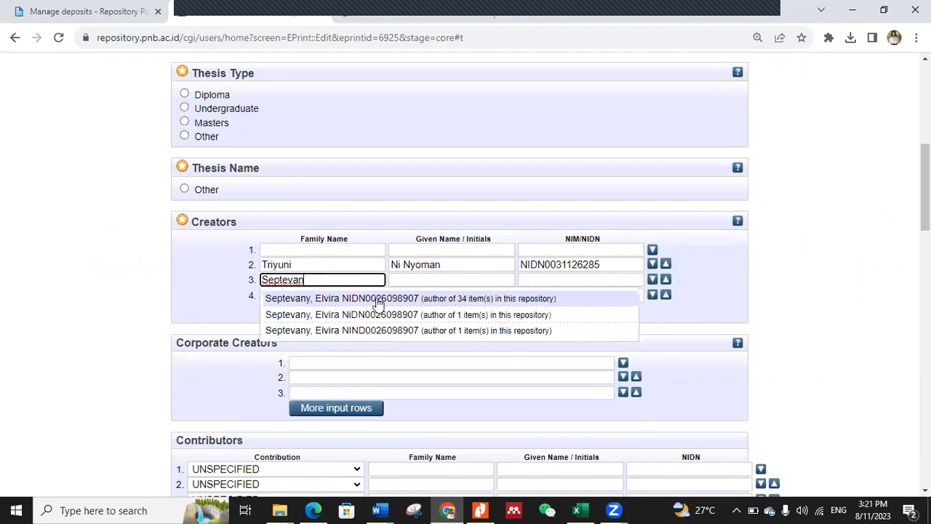
{"action": "left_click", "coordinate": [374, 297]}
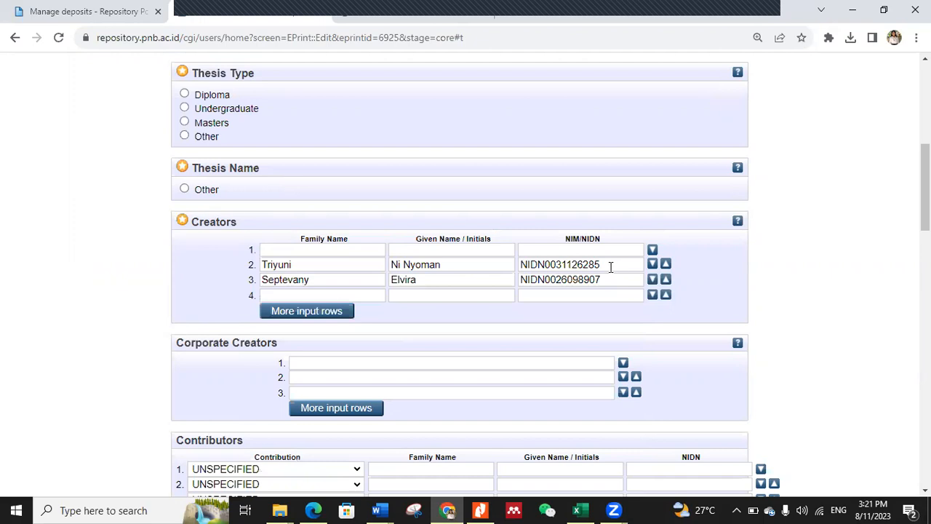
Step: Copy only the digits of the first supervisor's NIDN from the Creators list
{"action": "left_click", "coordinate": [547, 265]}
{"action": "key", "text": "shift+End"}
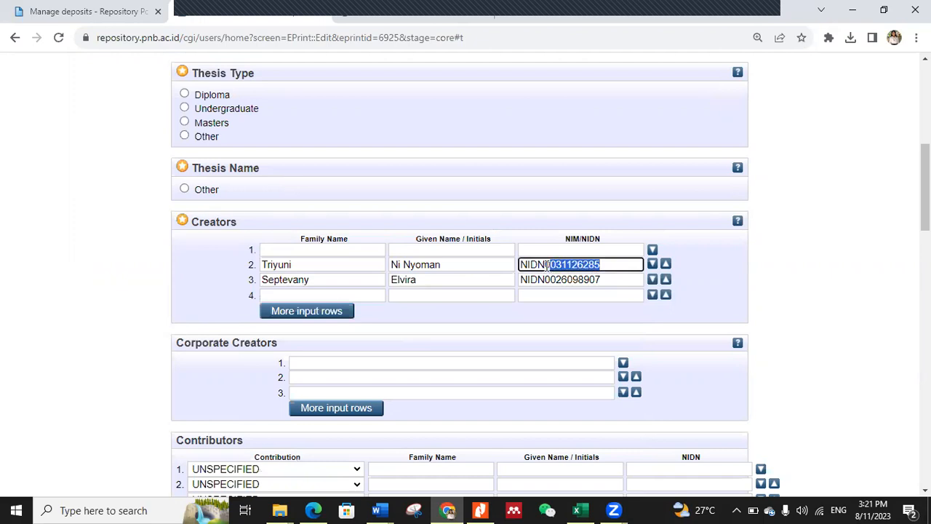
{"action": "right_click", "coordinate": [551, 269]}
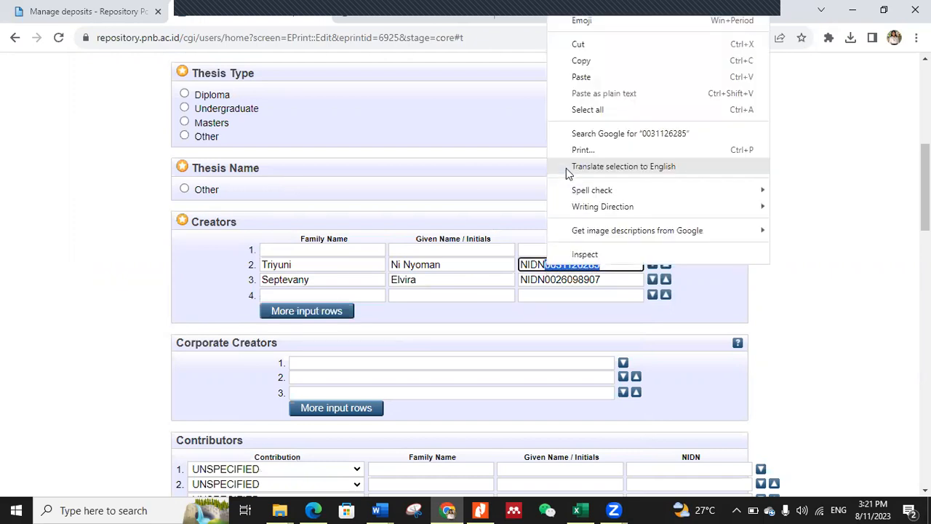
{"action": "left_click", "coordinate": [569, 62]}
Step: In the Downloads folder, replace the "full - Copy" ending of the copied RAMA PDF's name with the first supervisor's NIDN and an underscore
{"action": "left_click", "coordinate": [275, 510]}
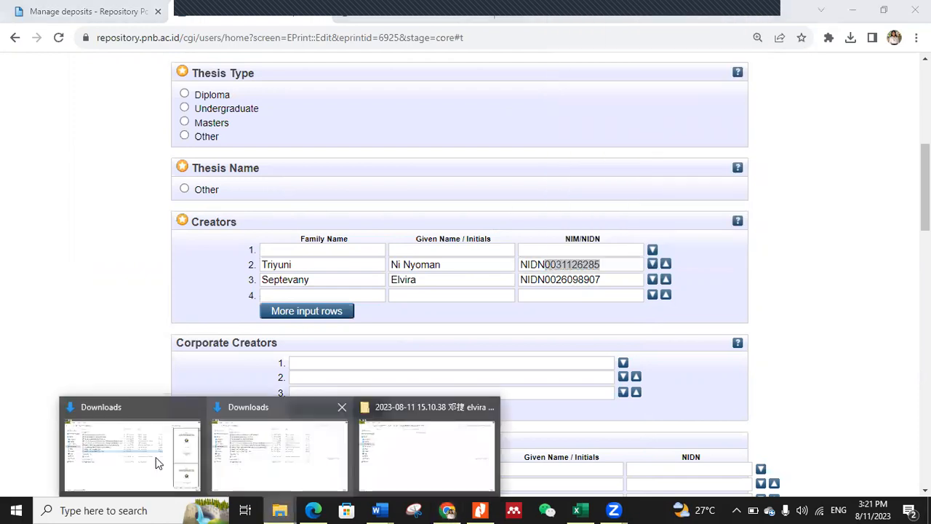
{"action": "left_click", "coordinate": [156, 461]}
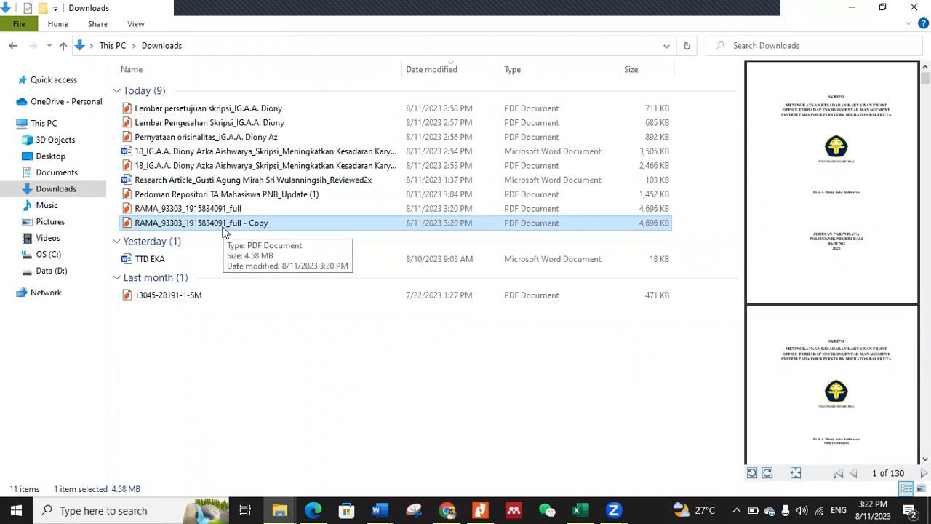
{"action": "key", "text": "F2"}
{"action": "left_click", "coordinate": [273, 224]}
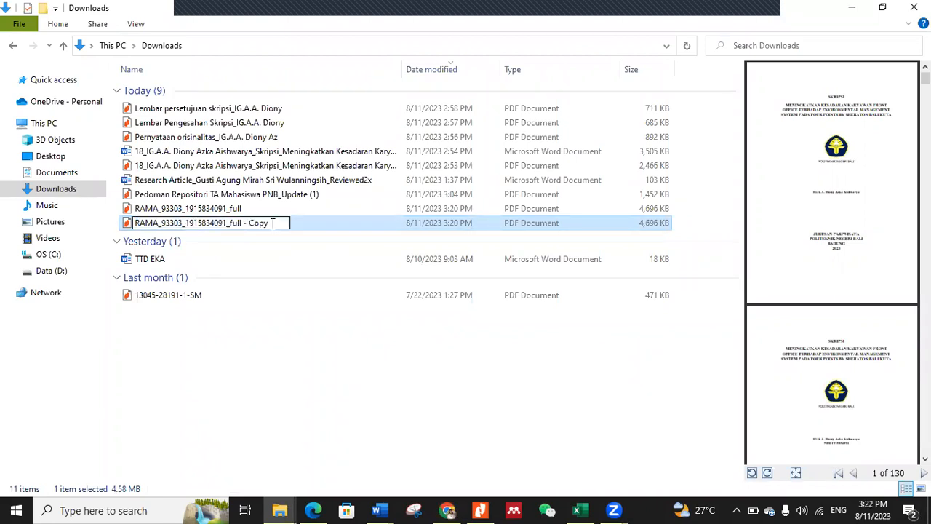
{"action": "key", "text": "BackSpace"}
{"action": "key", "text": "BackSpace"}
{"action": "key", "text": "BackSpace"}
{"action": "key", "text": "BackSpace"}
{"action": "key", "text": "BackSpace"}
{"action": "key", "text": "BackSpace"}
{"action": "key", "text": "BackSpace"}
{"action": "key", "text": "BackSpace"}
{"action": "key", "text": "BackSpace"}
{"action": "key", "text": "BackSpace"}
{"action": "key", "text": "BackSpace"}
{"action": "key", "text": "ctrl+v"}
{"action": "type", "text": "_"}
Step: Check the part-file naming format in the Pedoman Repositori PDF and copy the second supervisor's NIDN from the deposit form's Creators list
{"action": "left_click", "coordinate": [481, 510]}
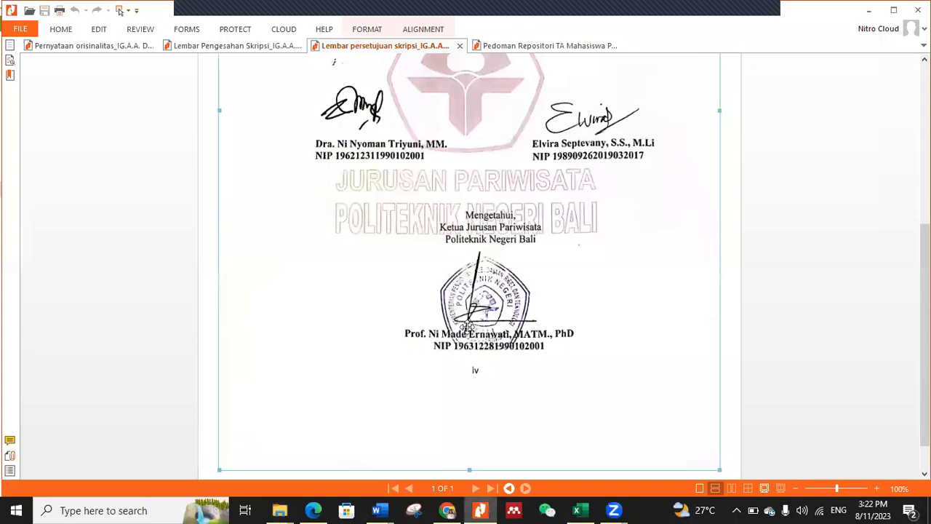
{"action": "left_click", "coordinate": [529, 46]}
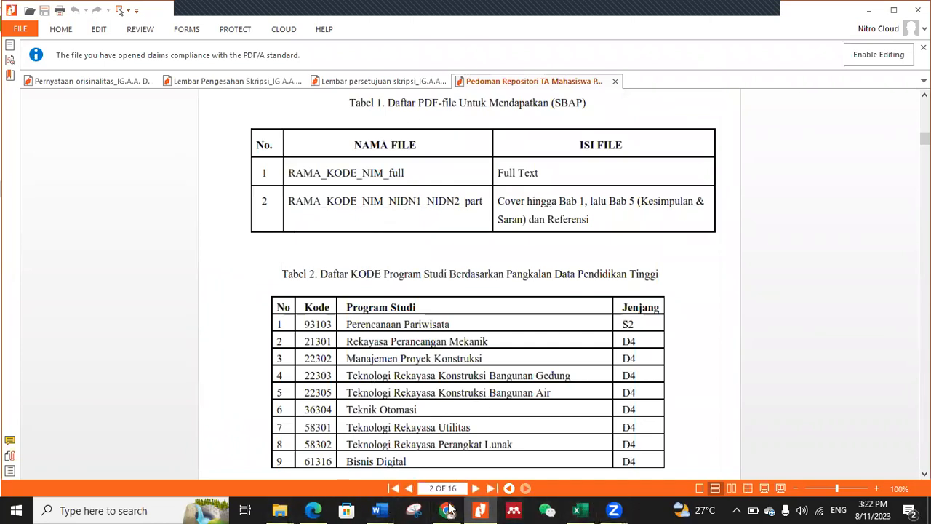
{"action": "key", "text": "alt+Tab"}
{"action": "double_click", "coordinate": [520, 280]}
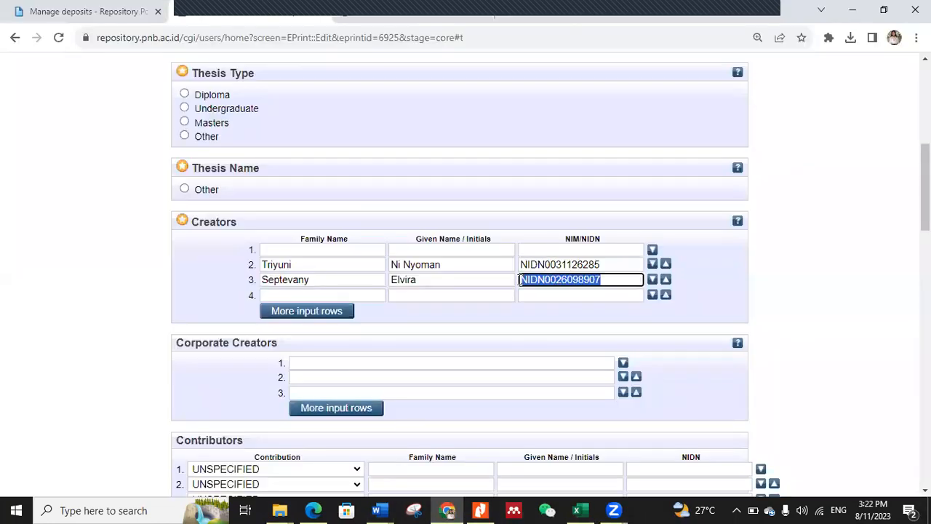
{"action": "key", "text": "ctrl+c"}
Step: Finish the copied PDF's name in Downloads with the second supervisor's NIDN, without the "NIDN" prefix, followed by "_part"
{"action": "left_click", "coordinate": [280, 511]}
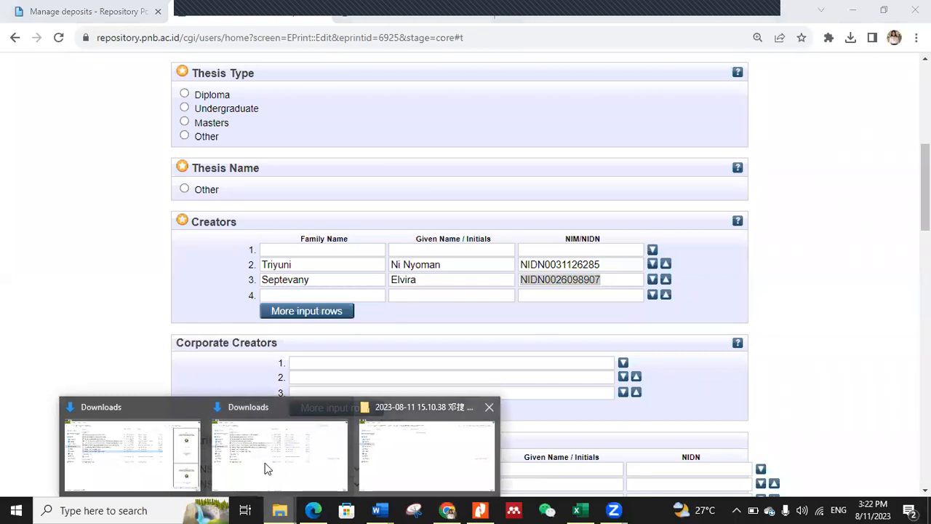
{"action": "left_click", "coordinate": [150, 466]}
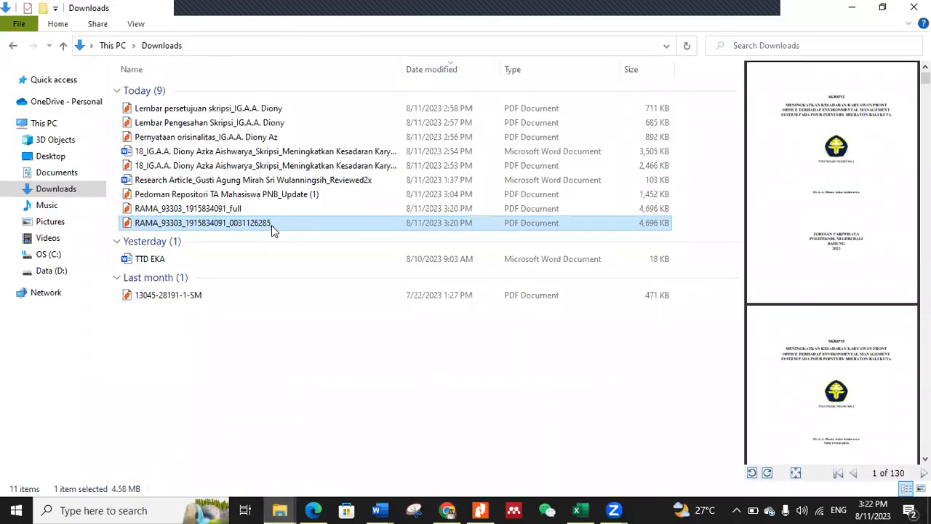
{"action": "left_click", "coordinate": [272, 225]}
{"action": "left_click", "coordinate": [284, 223]}
{"action": "key", "text": "ctrl+v"}
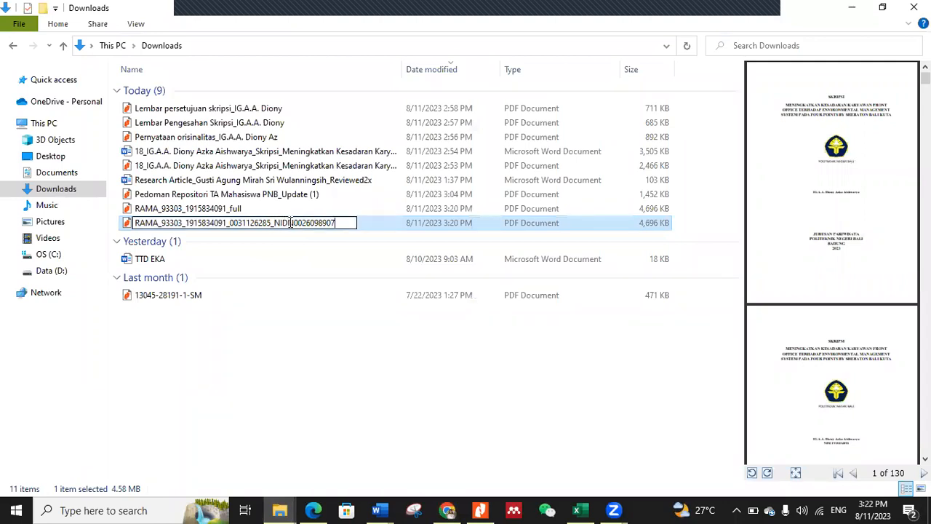
{"action": "key", "text": "BackSpace"}
{"action": "key", "text": "BackSpace"}
{"action": "key", "text": "BackSpace"}
{"action": "key", "text": "BackSpace"}
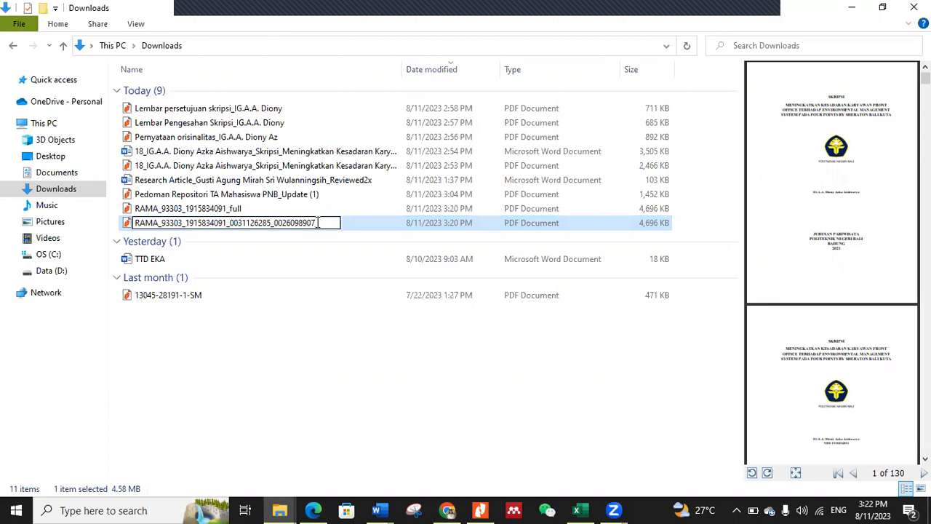
{"action": "type", "text": "_part"}
{"action": "left_click_drag", "start_coordinate": [326, 387], "coordinate": [293, 351]}
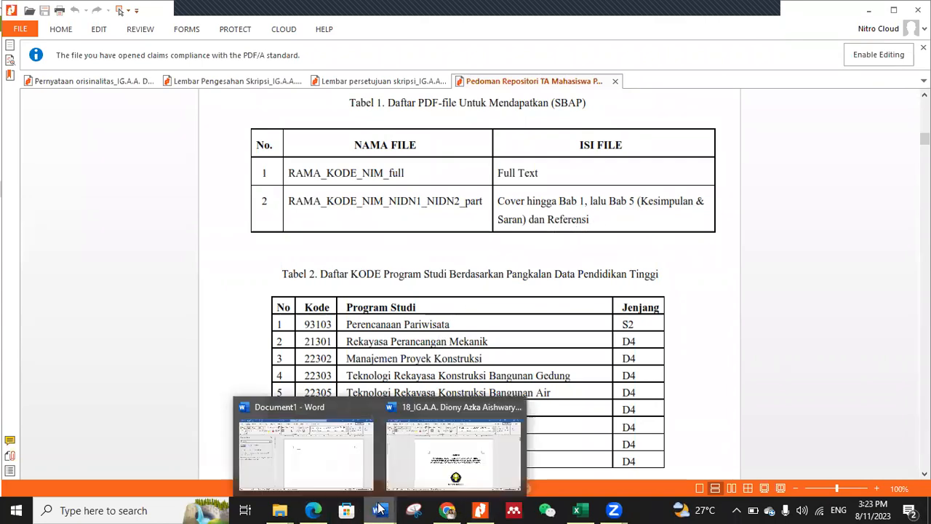
Step: Open the renamed part PDF from the Downloads folder for editing in Nitro Pro 10
{"action": "mouse_move", "coordinate": [284, 510]}
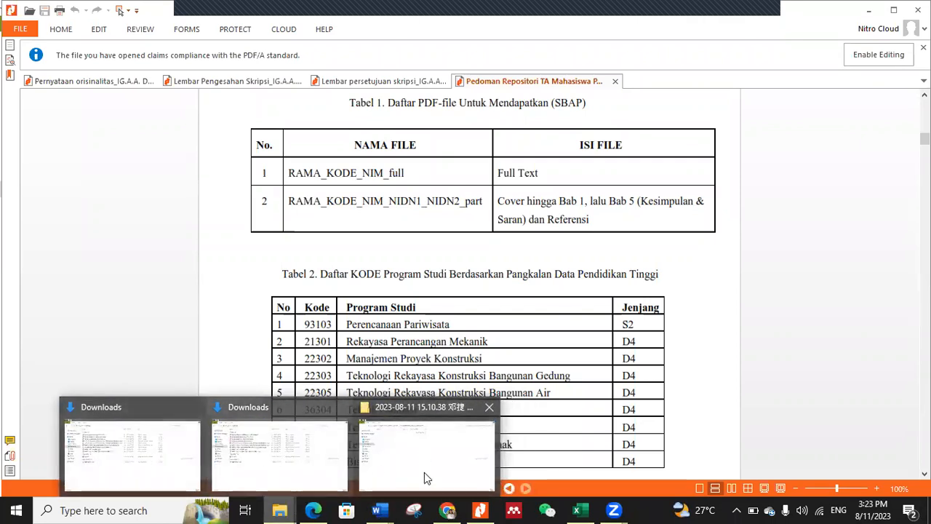
{"action": "left_click", "coordinate": [184, 448]}
{"action": "left_click", "coordinate": [217, 226]}
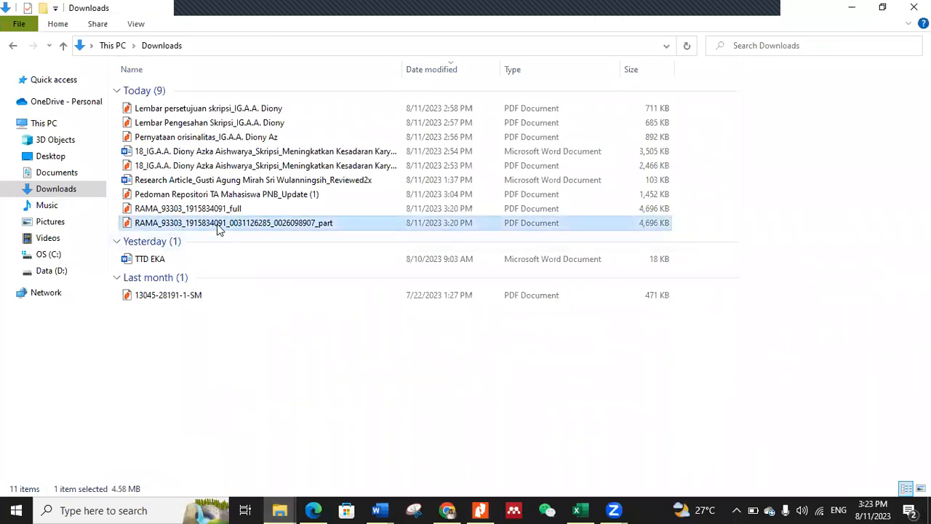
{"action": "right_click", "coordinate": [218, 225]}
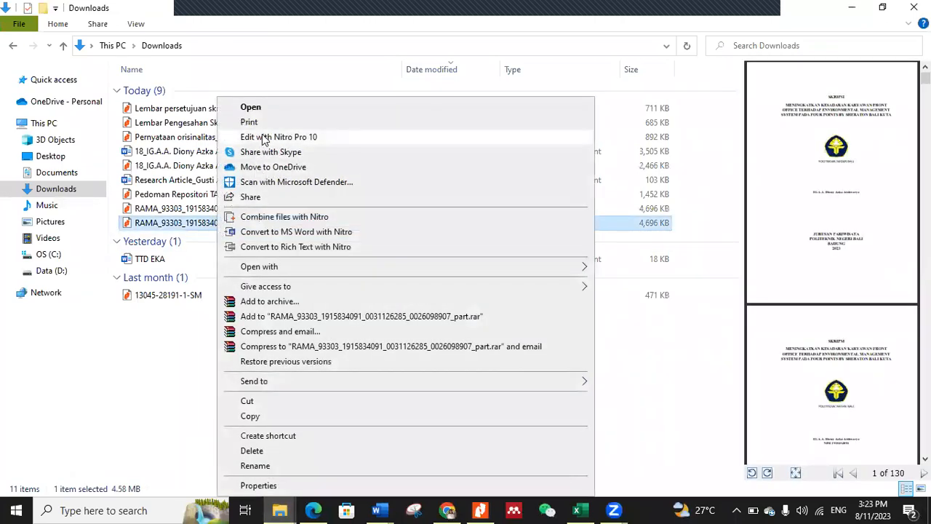
{"action": "left_click", "coordinate": [263, 139]}
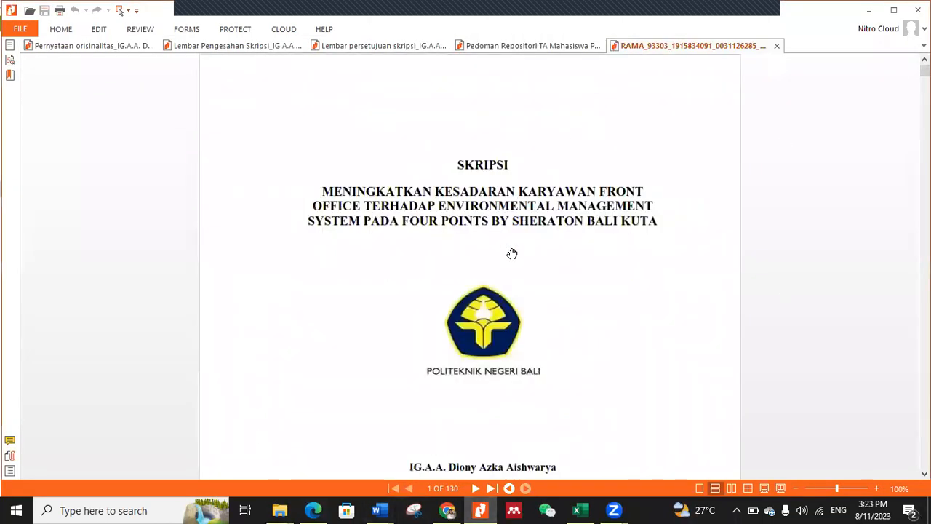
Step: Look through the part PDF from the cover onward to locate where Bab 1 ends and Bab 2 begins
{"action": "scroll", "coordinate": [513, 249], "scroll_direction": "down", "scroll_amount": 10}
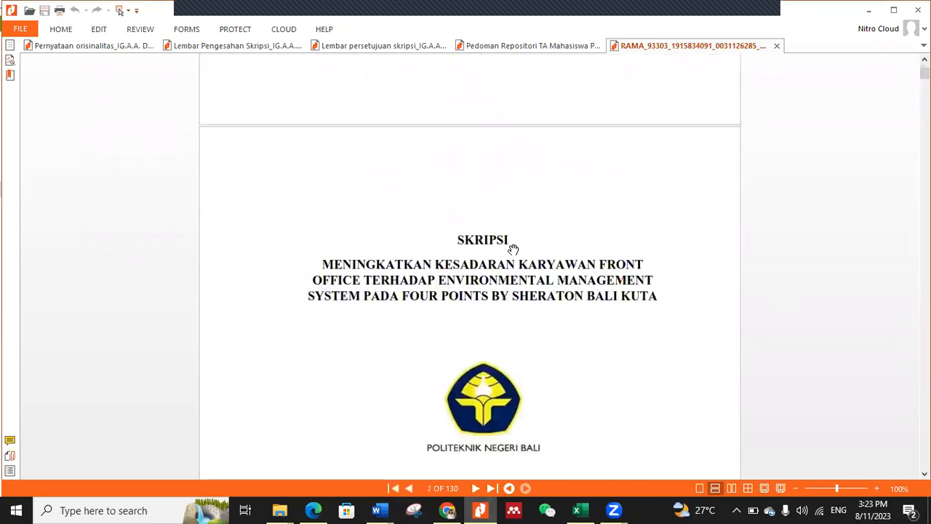
{"action": "scroll", "coordinate": [513, 250], "scroll_direction": "down", "scroll_amount": 15}
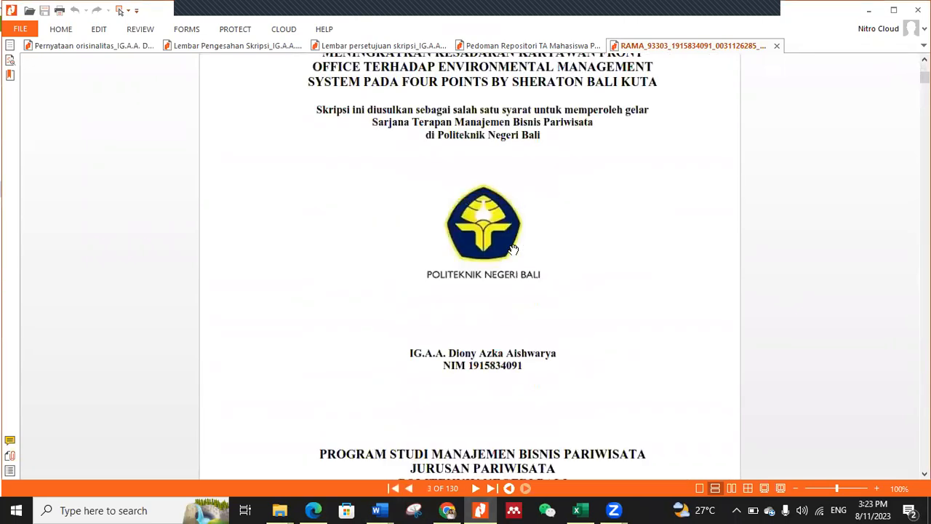
{"action": "scroll", "coordinate": [513, 250], "scroll_direction": "down", "scroll_amount": 10}
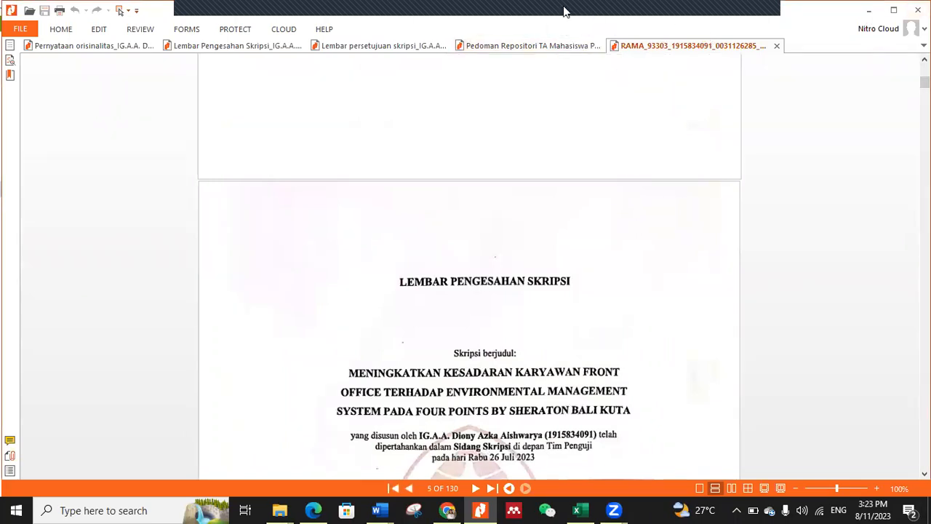
{"action": "scroll", "coordinate": [796, 190], "scroll_direction": "down", "scroll_amount": 4}
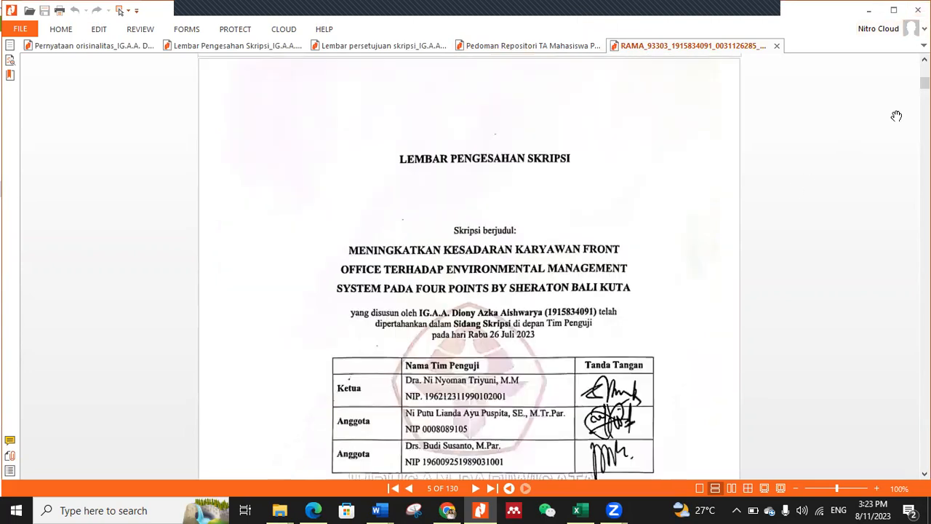
{"action": "left_click_drag", "start_coordinate": [924, 84], "coordinate": [925, 186]}
{"action": "scroll", "coordinate": [507, 223], "scroll_direction": "down", "scroll_amount": 20}
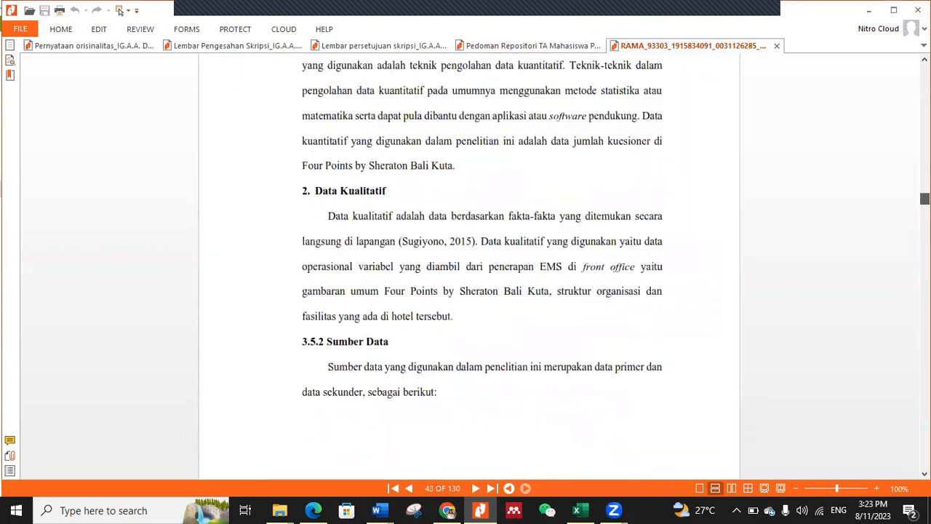
{"action": "scroll", "coordinate": [508, 224], "scroll_direction": "up", "scroll_amount": 15}
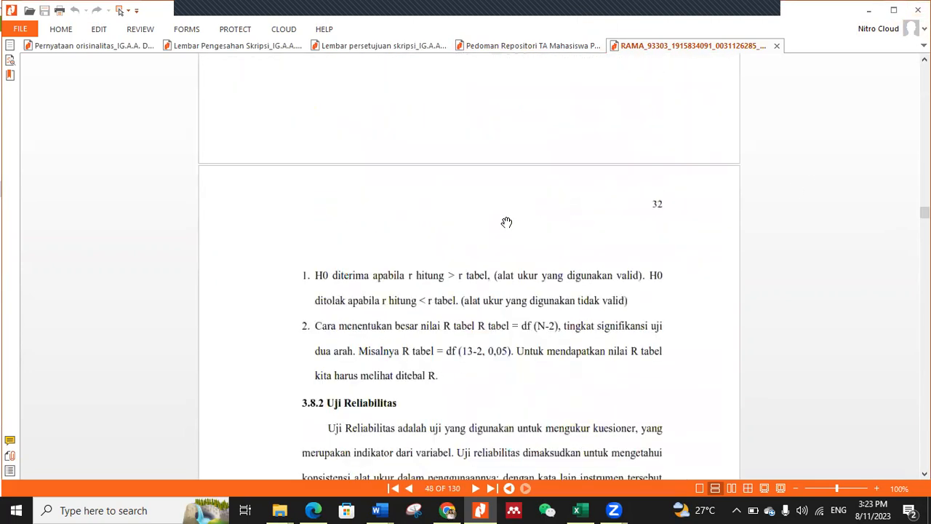
{"action": "scroll", "coordinate": [508, 223], "scroll_direction": "up", "scroll_amount": 15}
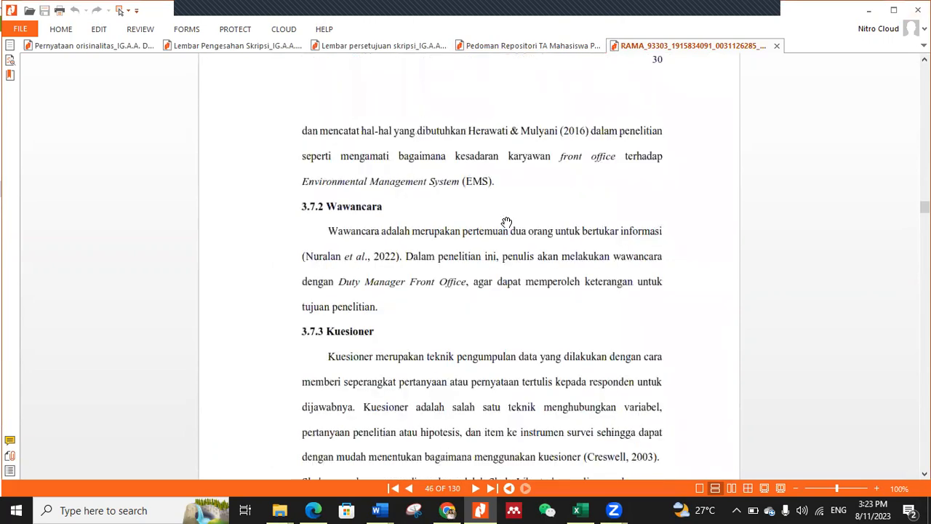
{"action": "left_click_drag", "start_coordinate": [925, 203], "coordinate": [925, 135]}
{"action": "scroll", "coordinate": [614, 308], "scroll_direction": "down", "scroll_amount": 4}
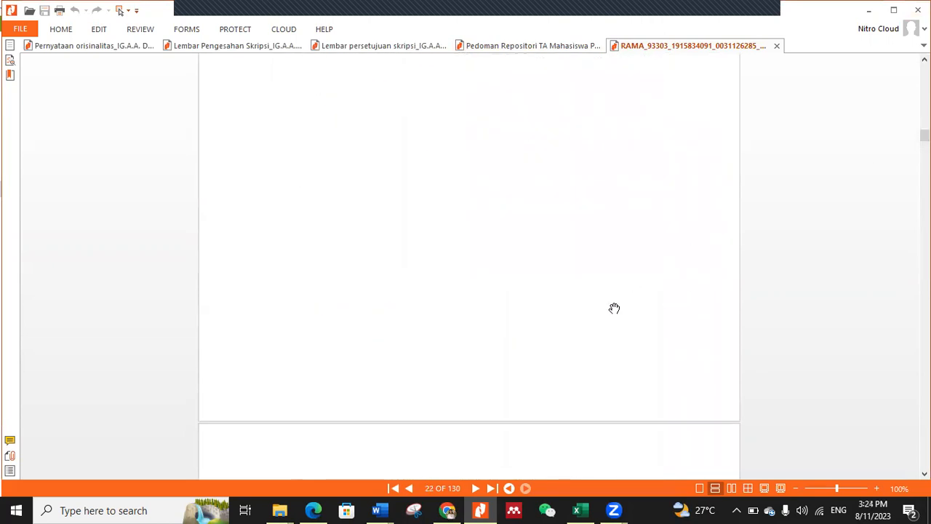
{"action": "scroll", "coordinate": [614, 310], "scroll_direction": "down", "scroll_amount": 9}
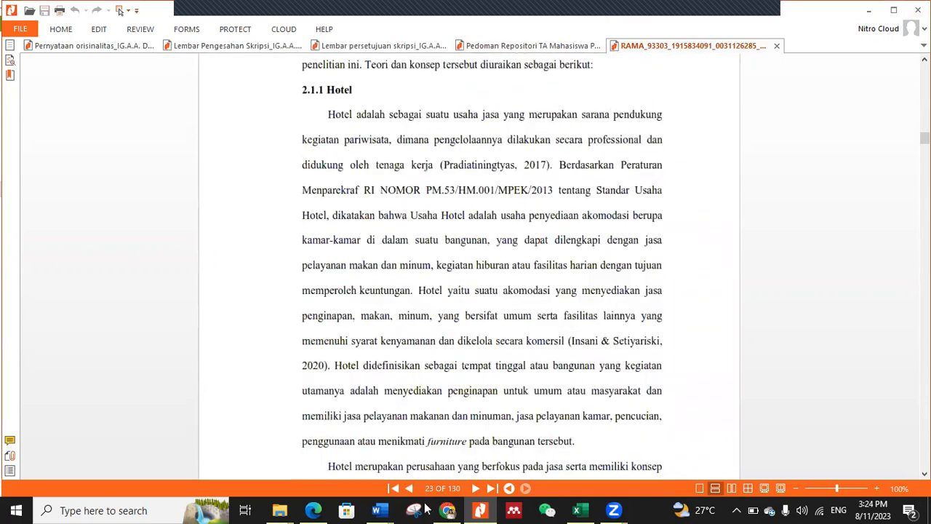
Step: Locate the end of Bab 4 in the part PDF and delete pages 23-92, from the start of Bab II
{"action": "scroll", "coordinate": [531, 288], "scroll_direction": "up", "scroll_amount": 5}
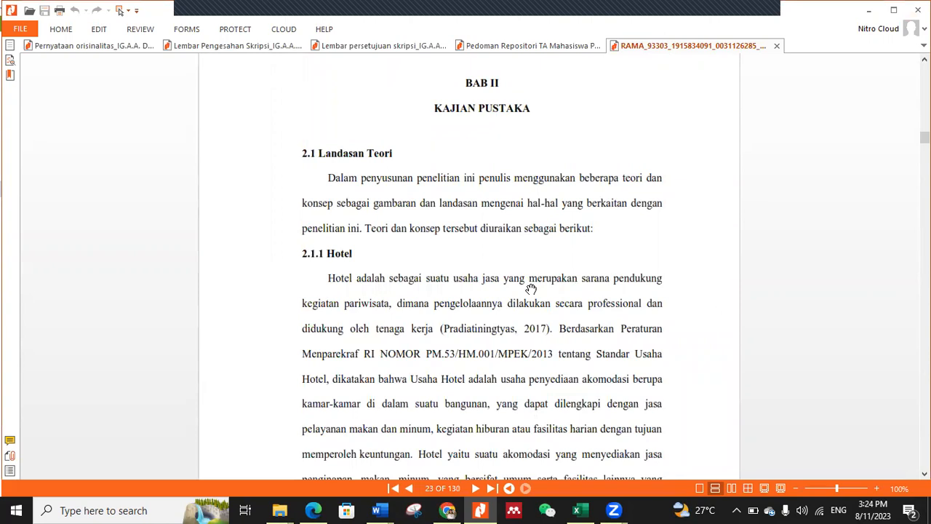
{"action": "left_click_drag", "start_coordinate": [925, 136], "coordinate": [925, 335]}
{"action": "scroll", "coordinate": [530, 296], "scroll_direction": "up", "scroll_amount": 5}
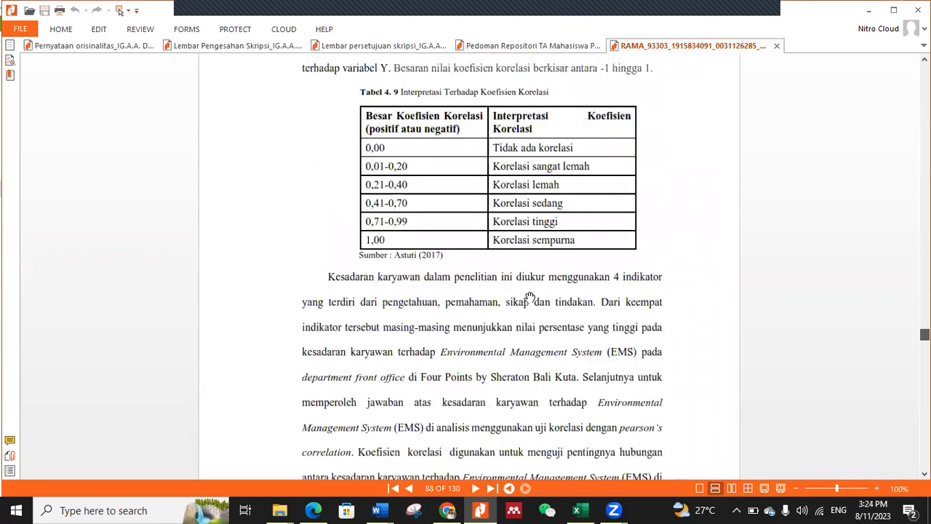
{"action": "scroll", "coordinate": [529, 297], "scroll_direction": "down", "scroll_amount": 4}
{"action": "scroll", "coordinate": [530, 298], "scroll_direction": "down", "scroll_amount": 15}
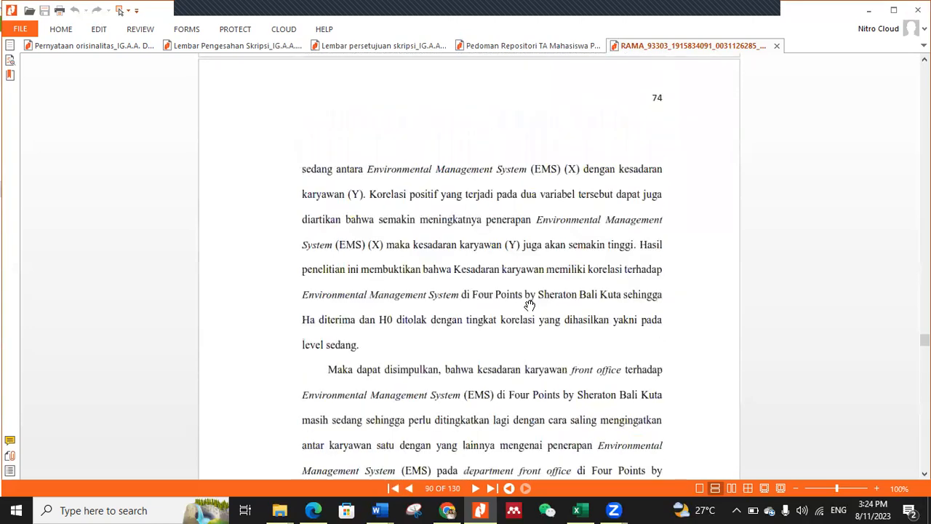
{"action": "scroll", "coordinate": [530, 306], "scroll_direction": "down", "scroll_amount": 5}
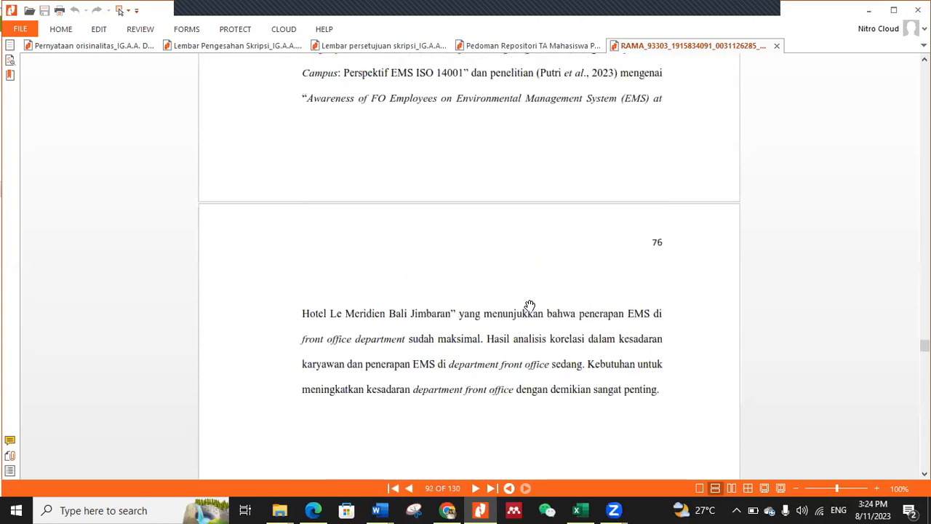
{"action": "scroll", "coordinate": [530, 306], "scroll_direction": "down", "scroll_amount": 10}
{"action": "scroll", "coordinate": [529, 305], "scroll_direction": "up", "scroll_amount": 5}
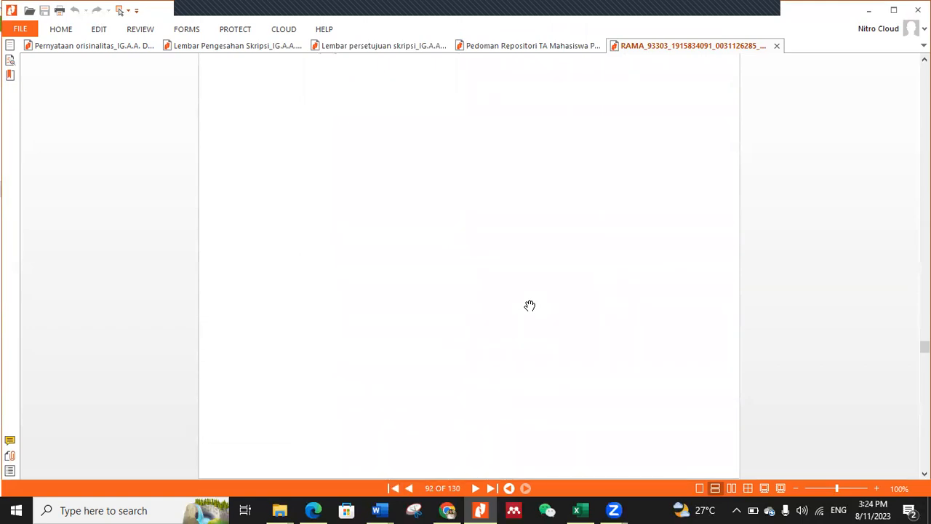
{"action": "left_click", "coordinate": [100, 30]}
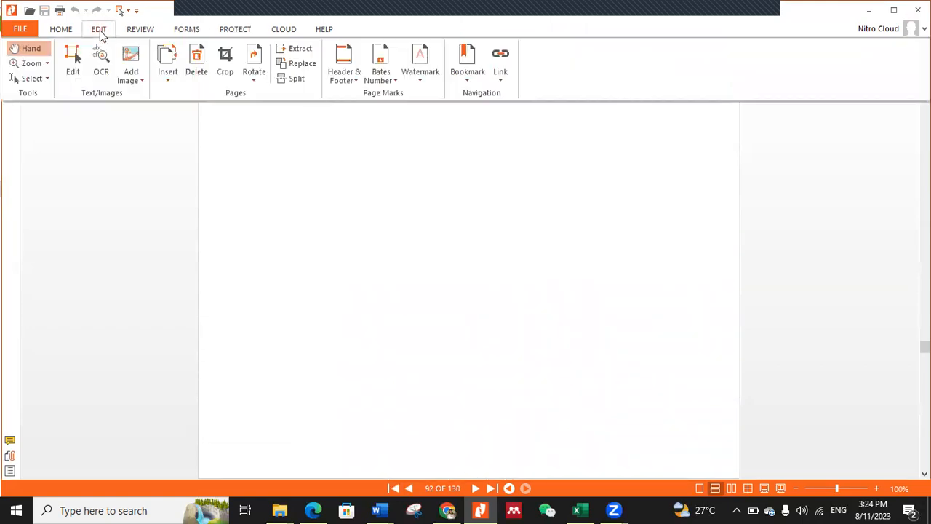
{"action": "left_click", "coordinate": [198, 70]}
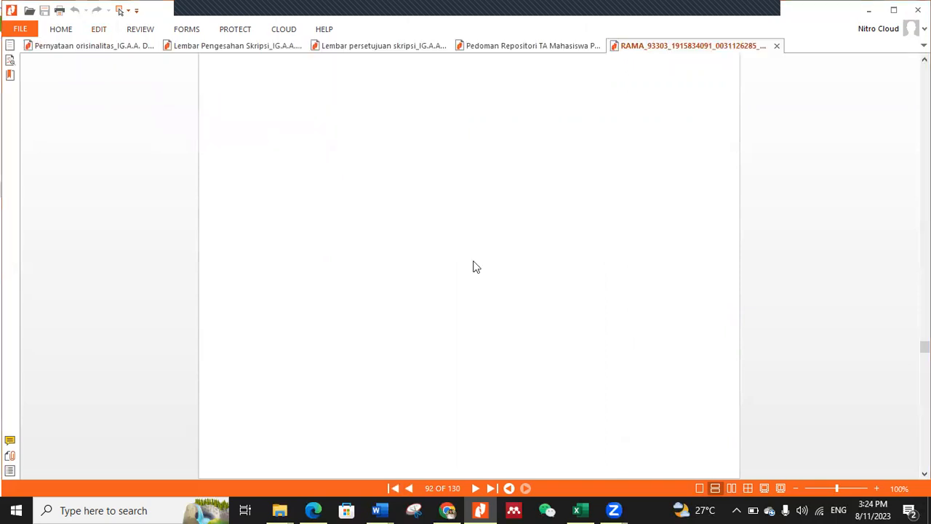
{"action": "left_click", "coordinate": [379, 244]}
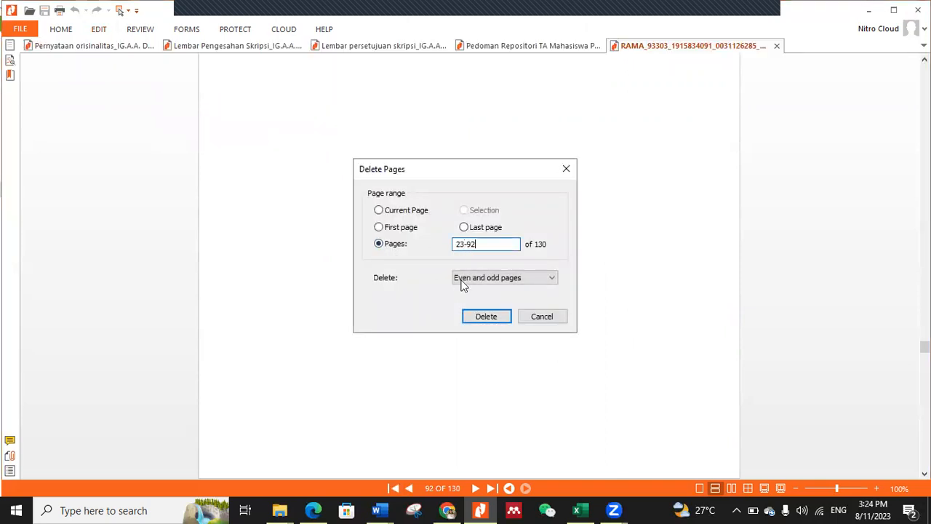
{"action": "left_click", "coordinate": [474, 318]}
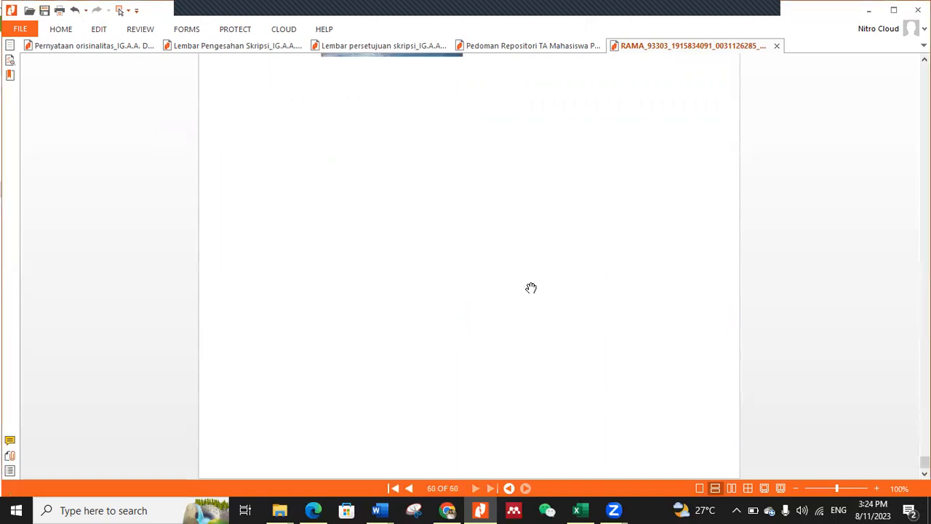
Step: Review the trimmed part PDF backward from the last appendix page to Lampiran 1 Kuesioner Penelitian
{"action": "scroll", "coordinate": [538, 261], "scroll_direction": "up", "scroll_amount": 5}
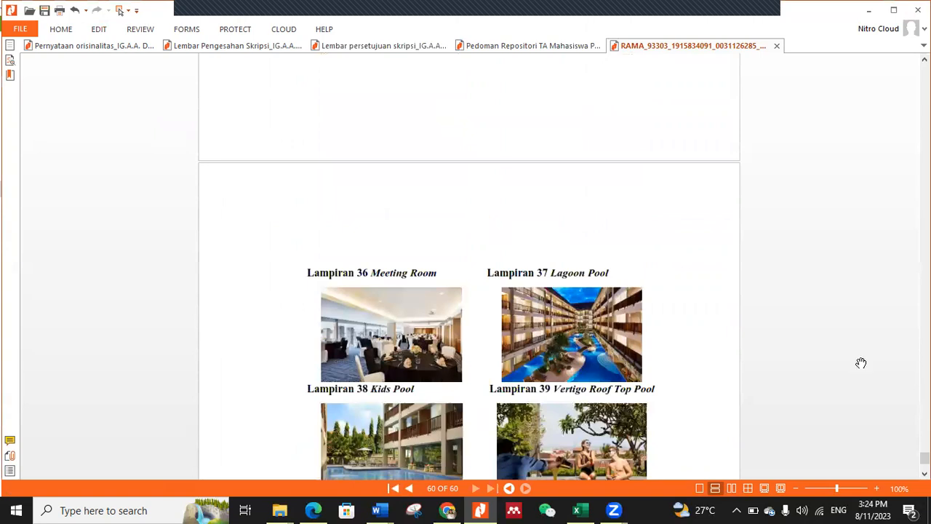
{"action": "scroll", "coordinate": [469, 266], "scroll_direction": "up", "scroll_amount": 20}
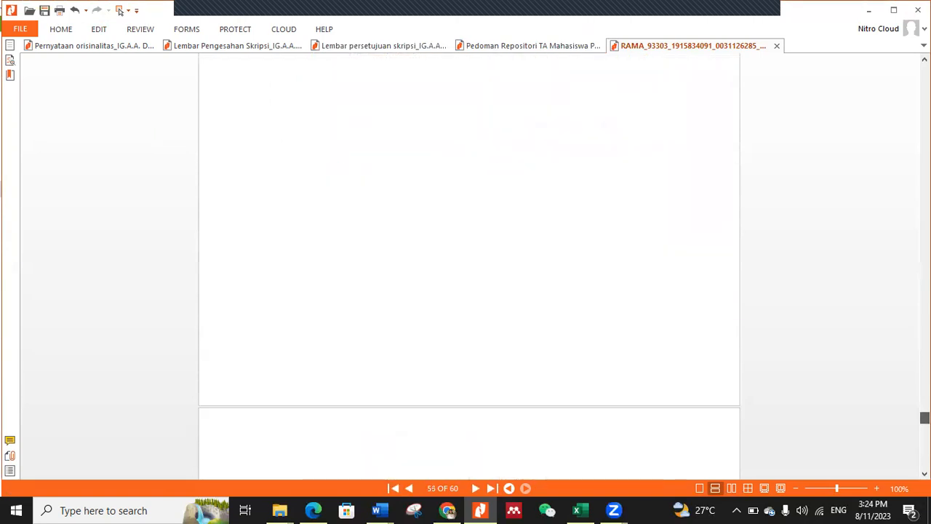
{"action": "scroll", "coordinate": [639, 350], "scroll_direction": "up", "scroll_amount": 20}
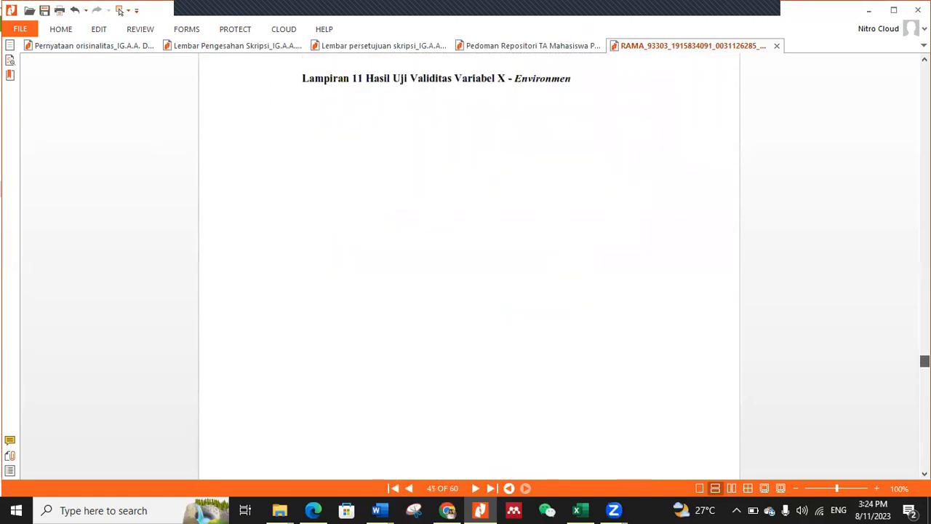
{"action": "scroll", "coordinate": [618, 352], "scroll_direction": "up", "scroll_amount": 10}
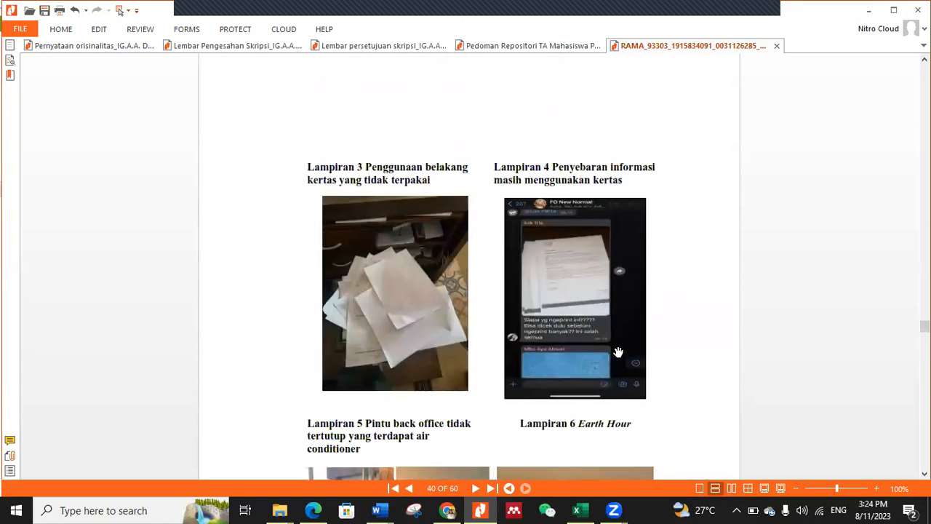
{"action": "scroll", "coordinate": [618, 352], "scroll_direction": "up", "scroll_amount": 10}
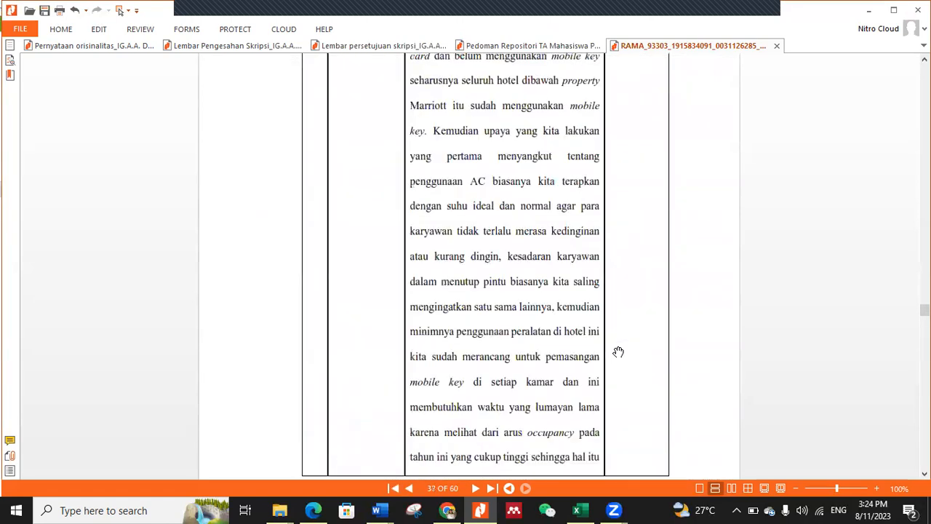
{"action": "scroll", "coordinate": [469, 265], "scroll_direction": "up", "scroll_amount": 20}
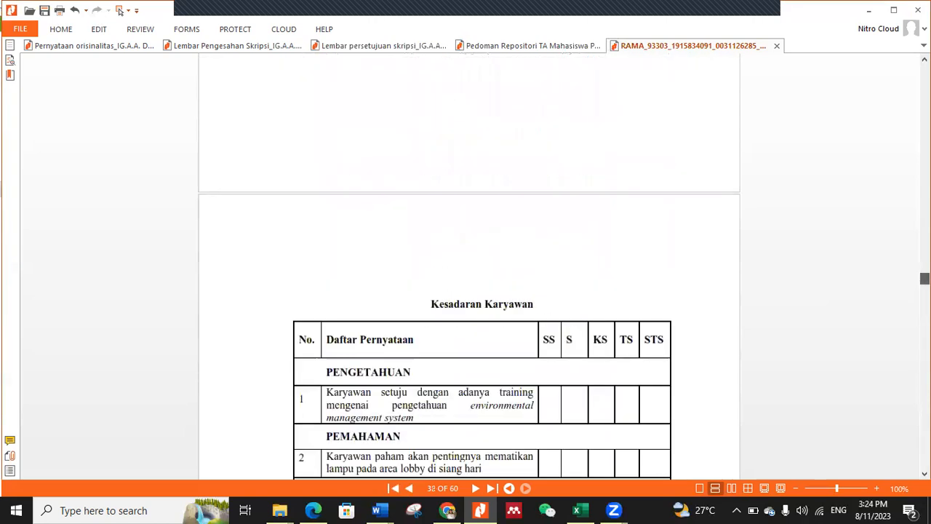
{"action": "scroll", "coordinate": [886, 288], "scroll_direction": "up", "scroll_amount": 2}
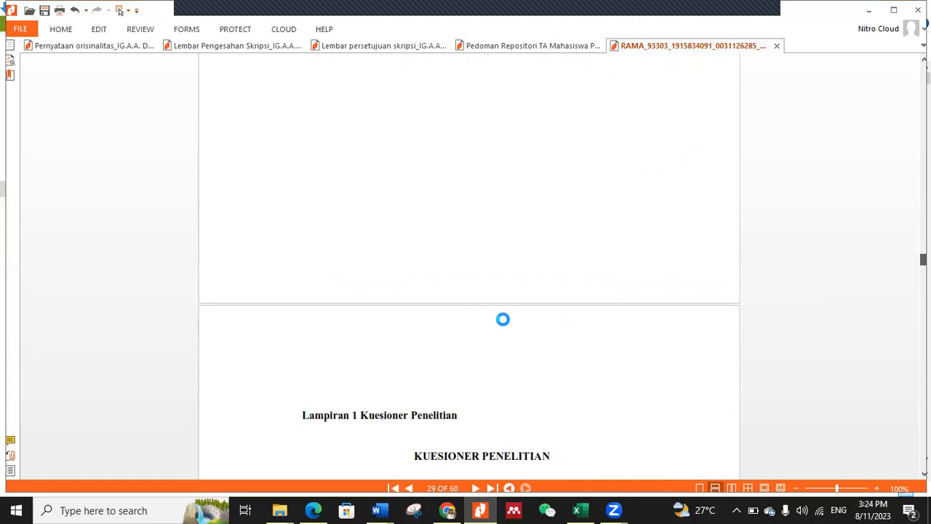
Step: Go to the deposit form's empty Title field in Chrome, then change the thesis cover title in Word to Capitalize Each Word
{"action": "left_click", "coordinate": [447, 510]}
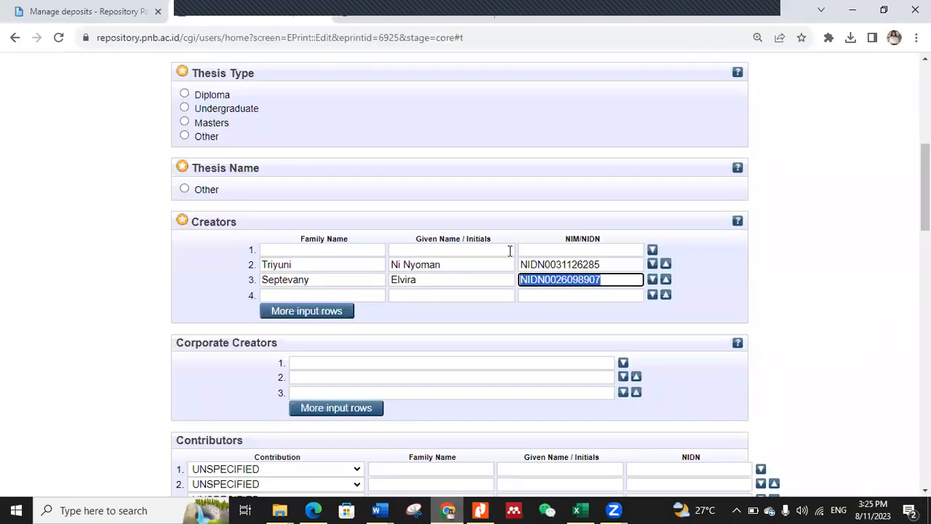
{"action": "scroll", "coordinate": [308, 231], "scroll_direction": "up", "scroll_amount": 4}
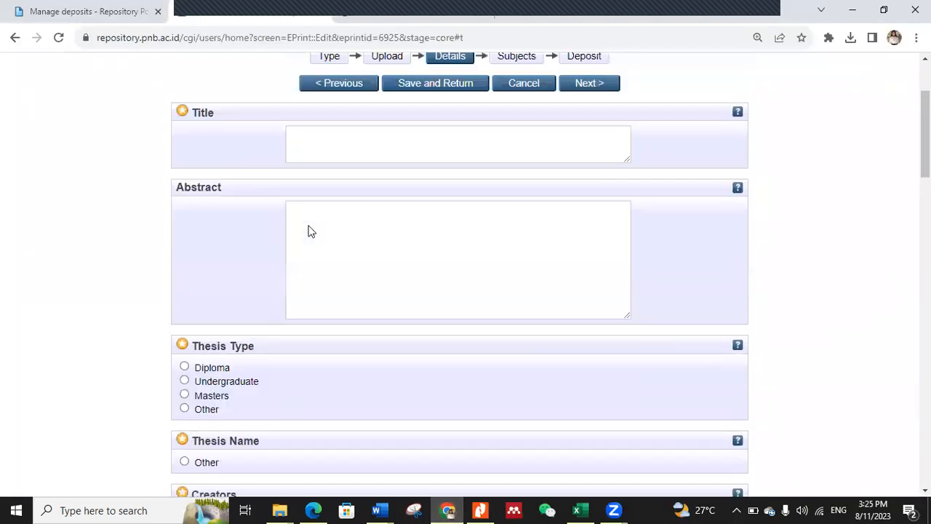
{"action": "left_click", "coordinate": [310, 144]}
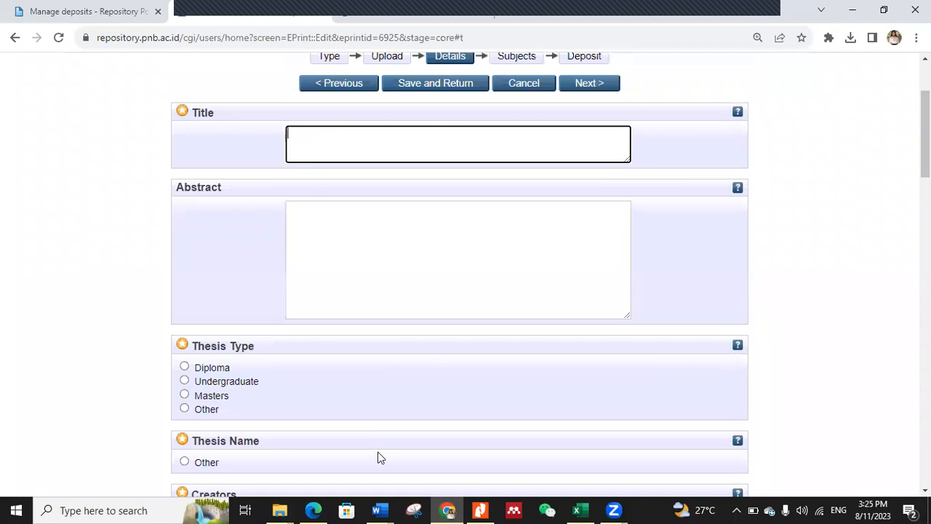
{"action": "left_click", "coordinate": [377, 510]}
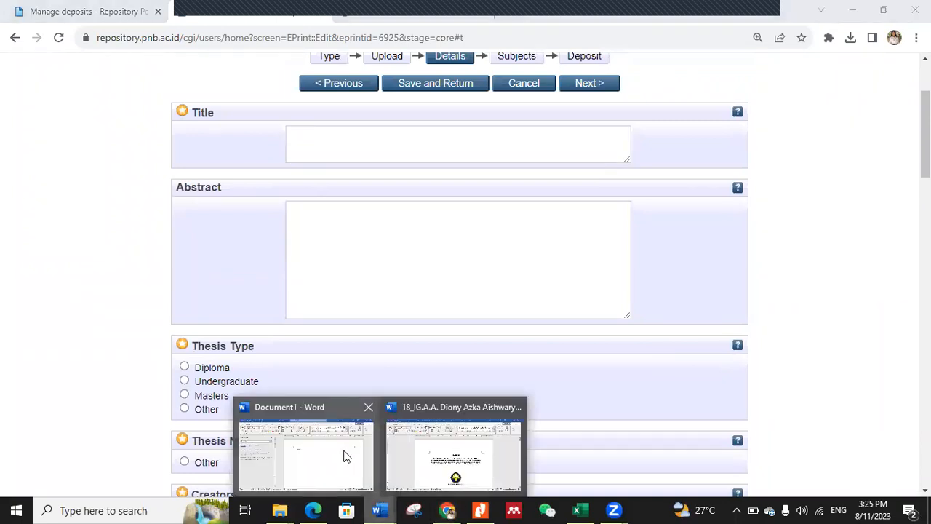
{"action": "left_click", "coordinate": [475, 445]}
{"action": "left_click_drag", "start_coordinate": [321, 273], "coordinate": [653, 302]}
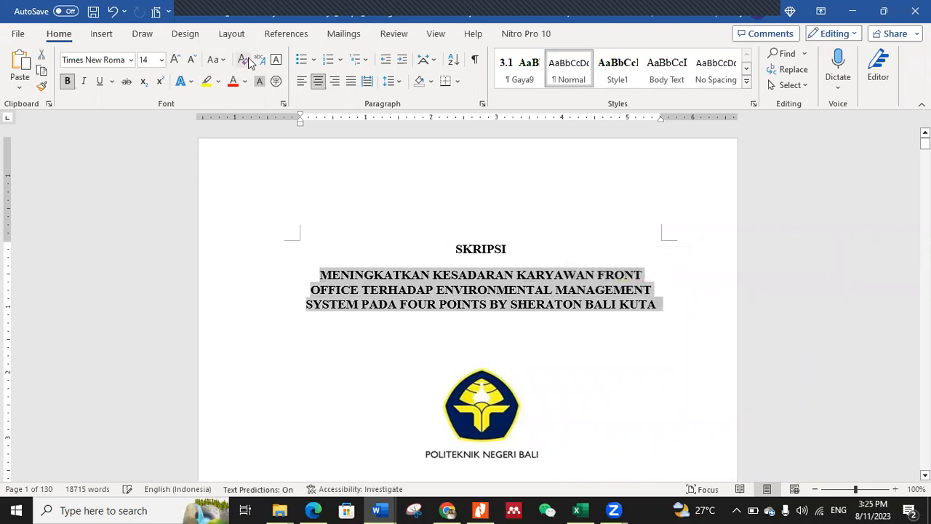
{"action": "left_click", "coordinate": [216, 60]}
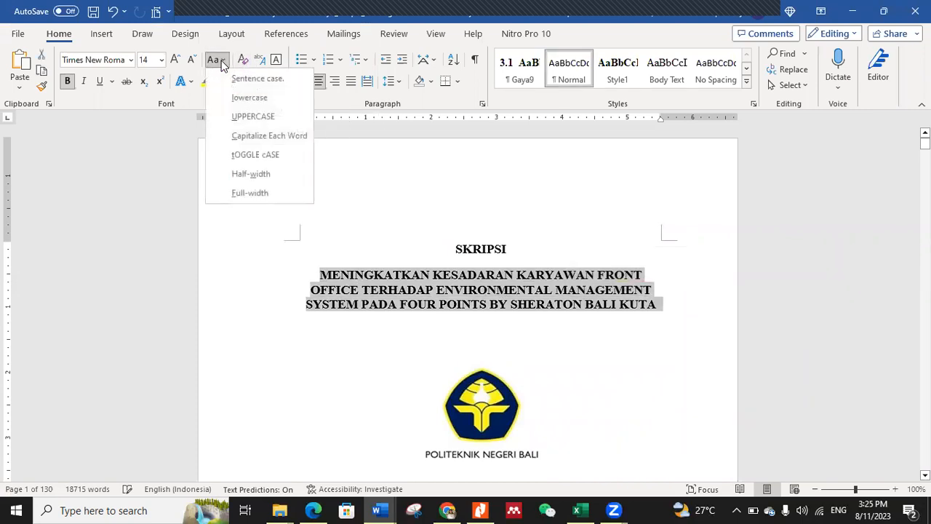
{"action": "left_click", "coordinate": [242, 137]}
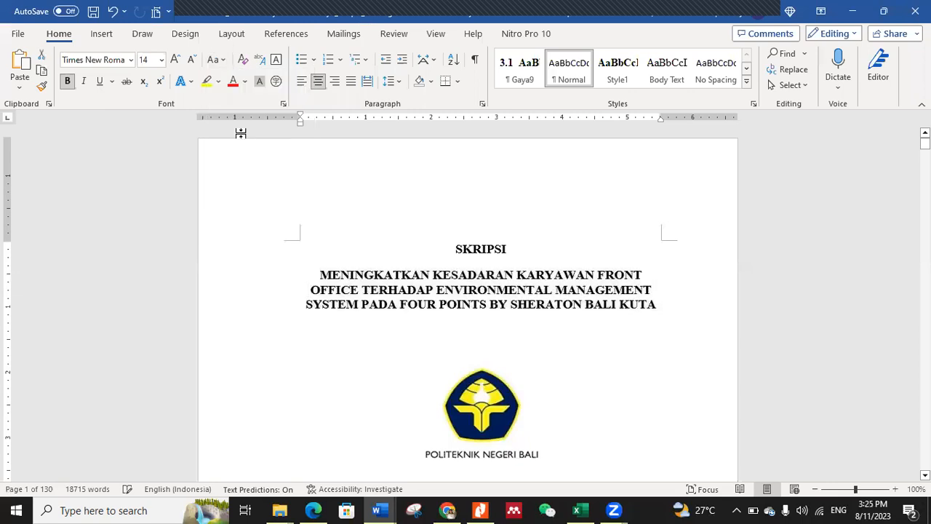
Step: Copy the recased cover title from Word into the Title field of the repository deposit form in Chrome
{"action": "right_click", "coordinate": [488, 295]}
{"action": "left_click", "coordinate": [516, 265]}
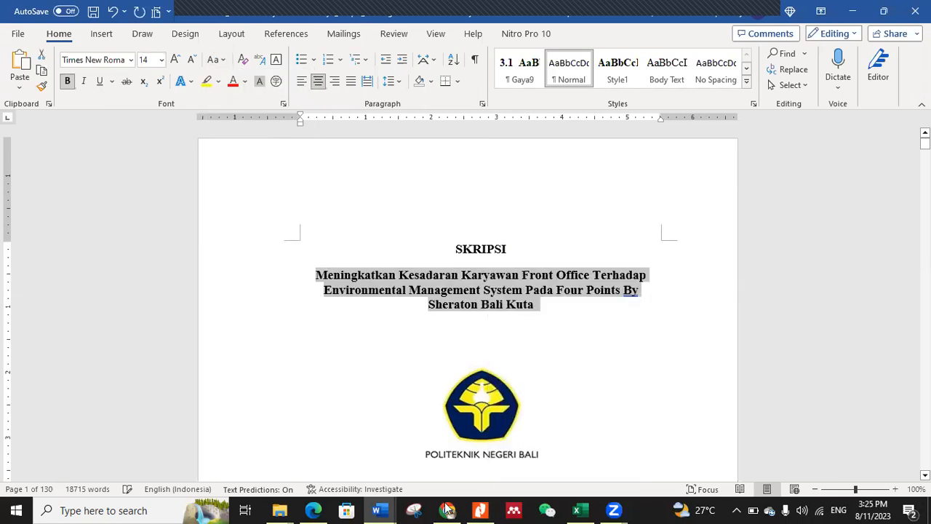
{"action": "left_click", "coordinate": [449, 510]}
{"action": "left_click", "coordinate": [337, 142]}
{"action": "right_click", "coordinate": [337, 141]}
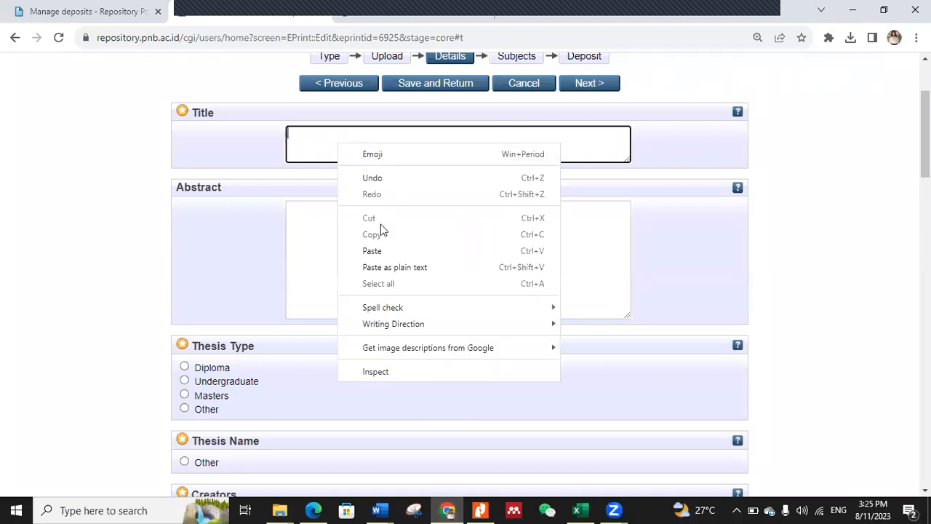
{"action": "left_click", "coordinate": [383, 250]}
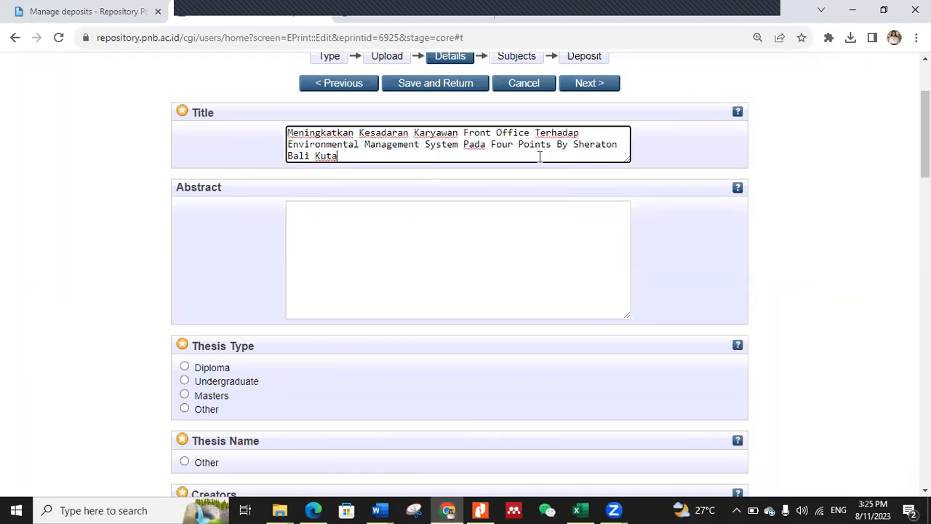
Step: Change "Terhadap" to "terhadap" and "Pada" to "pada" in the deposit form's Title
{"action": "left_click", "coordinate": [539, 132]}
{"action": "key", "text": "BackSpace"}
{"action": "type", "text": "t"}
{"action": "left_click", "coordinate": [467, 144]}
{"action": "key", "text": "BackSpace"}
{"action": "type", "text": "p"}
Step: Switch to the thesis in Word, show the Navigation Pane and go to the ABSTRAK heading
{"action": "left_click", "coordinate": [379, 510]}
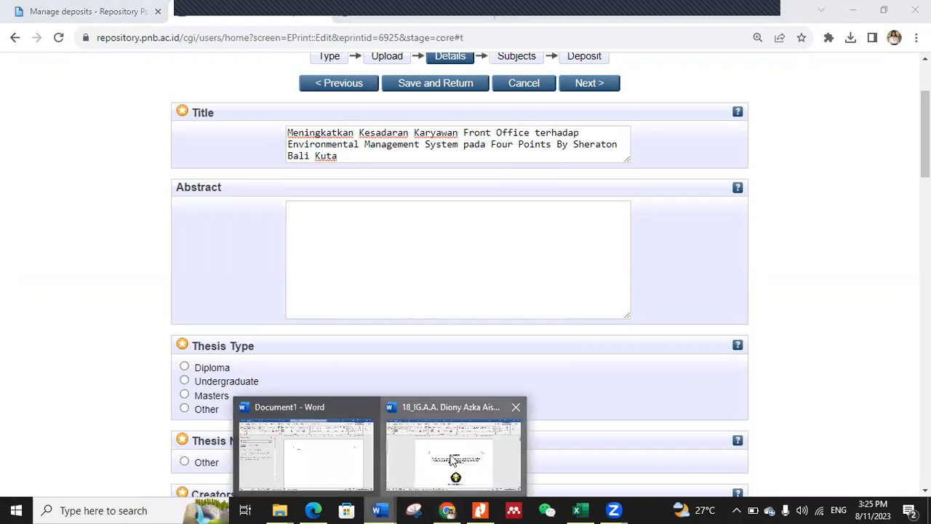
{"action": "left_click", "coordinate": [453, 460]}
{"action": "scroll", "coordinate": [371, 298], "scroll_direction": "down", "scroll_amount": 2}
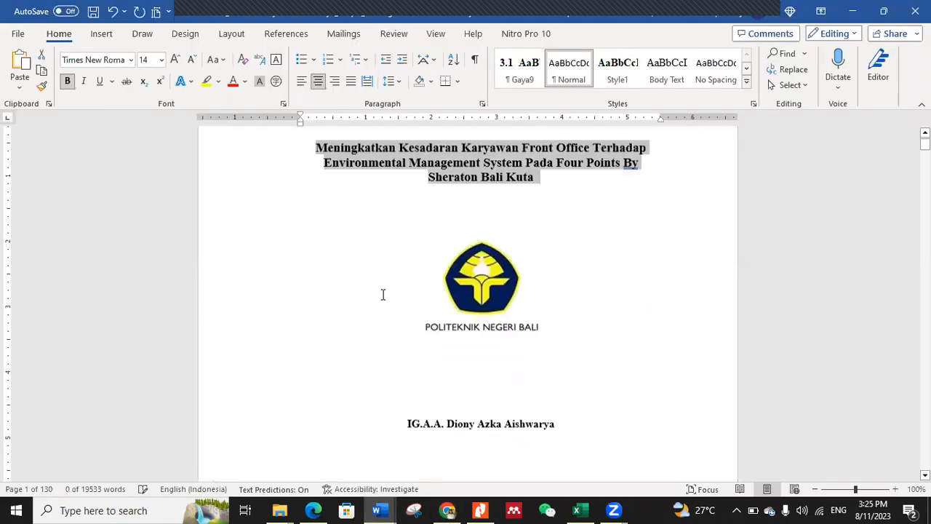
{"action": "left_click", "coordinate": [435, 34]}
{"action": "left_click", "coordinate": [305, 86]}
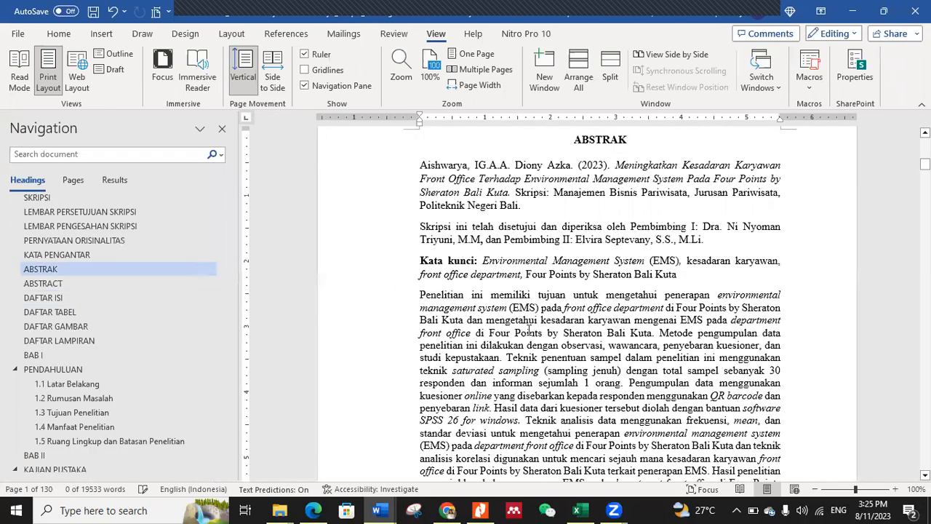
Step: Copy the Indonesian abstract's body paragraph, without the keywords, from Word into the deposit form's Abstract field in Chrome
{"action": "triple_click", "coordinate": [587, 474]}
{"action": "left_click_drag", "start_coordinate": [643, 458], "coordinate": [688, 417]}
{"action": "right_click", "coordinate": [551, 292]}
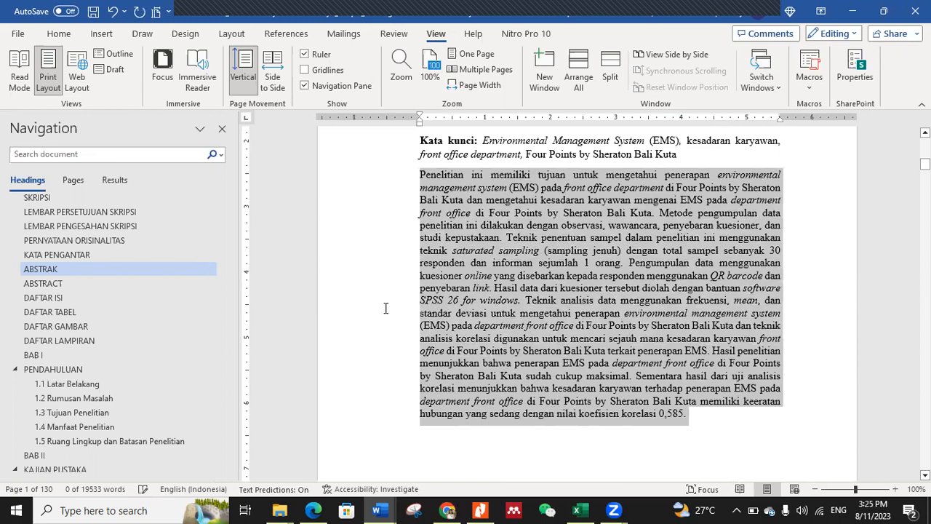
{"action": "key", "text": "alt+Tab"}
{"action": "right_click", "coordinate": [339, 220]}
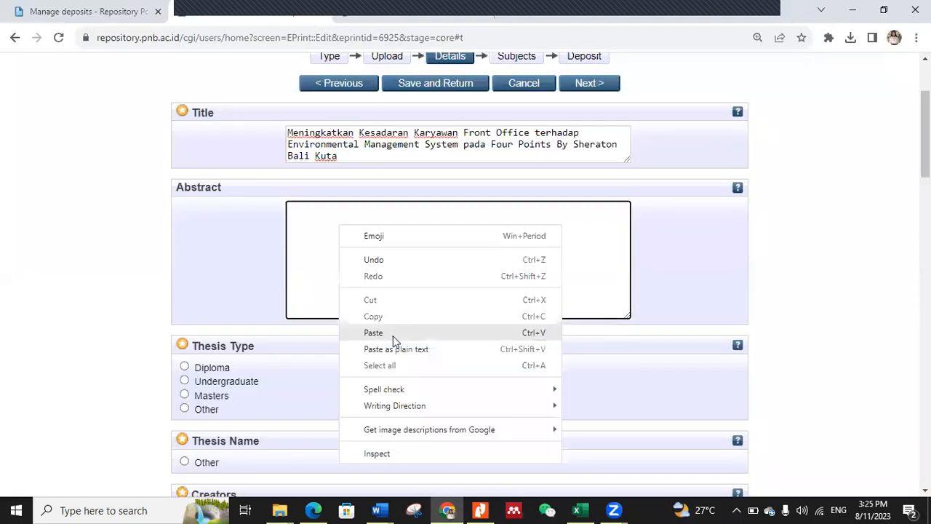
{"action": "left_click", "coordinate": [393, 333]}
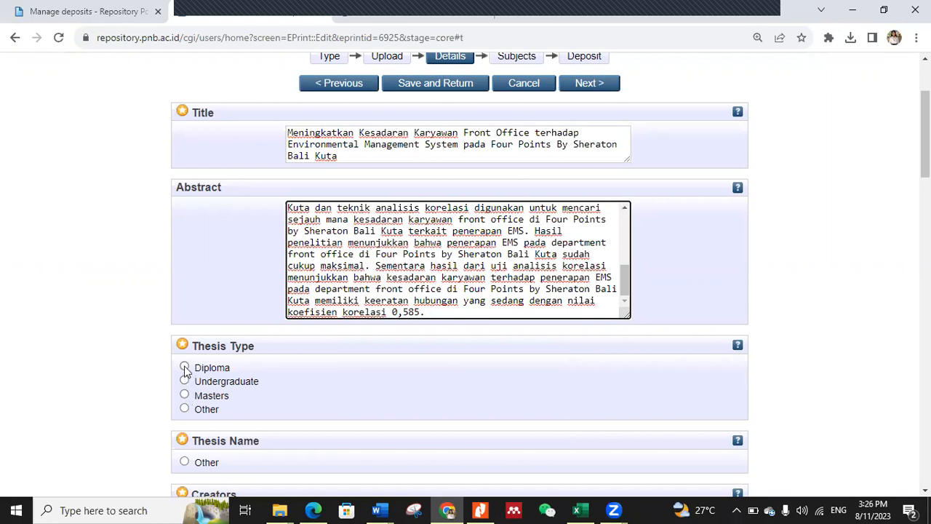
Step: Set the deposit's Thesis Type to Undergraduate and its Thesis Name to Other
{"action": "left_click", "coordinate": [185, 368]}
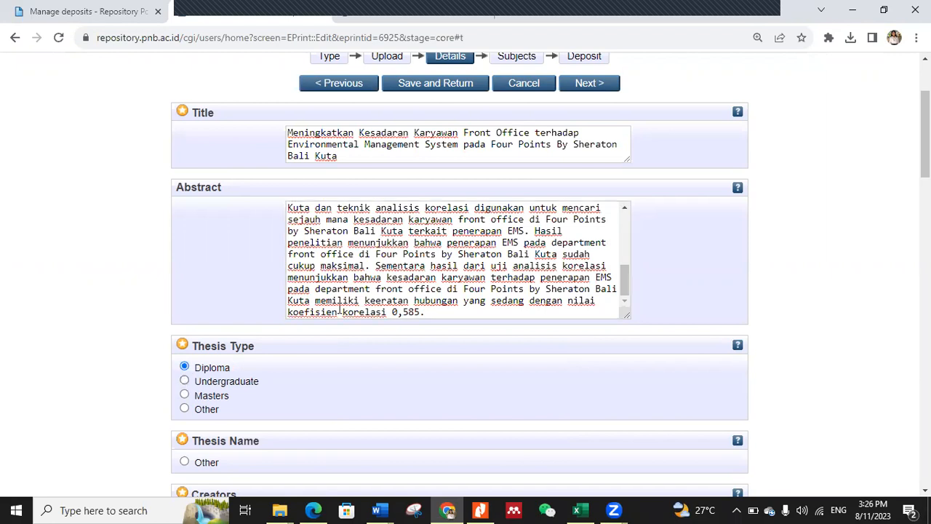
{"action": "left_click", "coordinate": [185, 382]}
{"action": "scroll", "coordinate": [353, 384], "scroll_direction": "down", "scroll_amount": 4}
{"action": "left_click", "coordinate": [184, 189]}
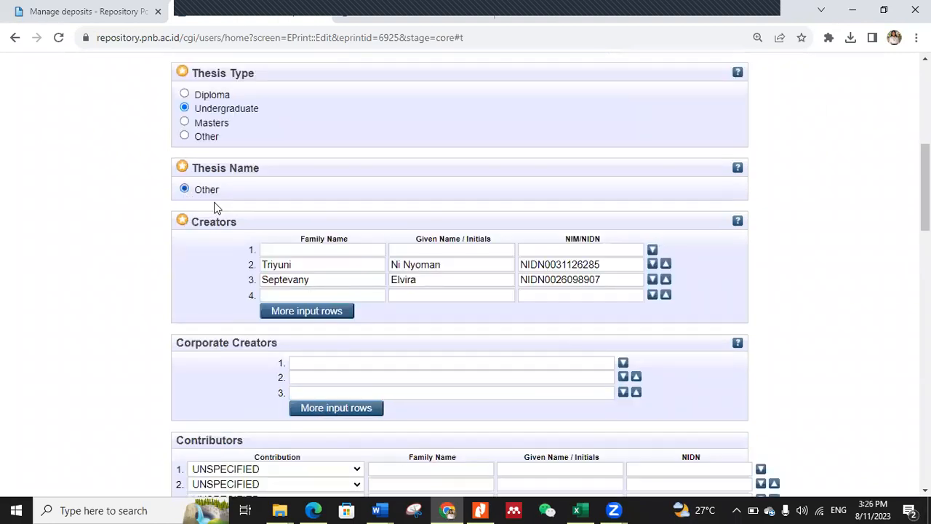
Step: Copy the student's full name from the thesis title page in Word into the first Creators row's Given Name / Initials field in Chrome
{"action": "left_click", "coordinate": [380, 509]}
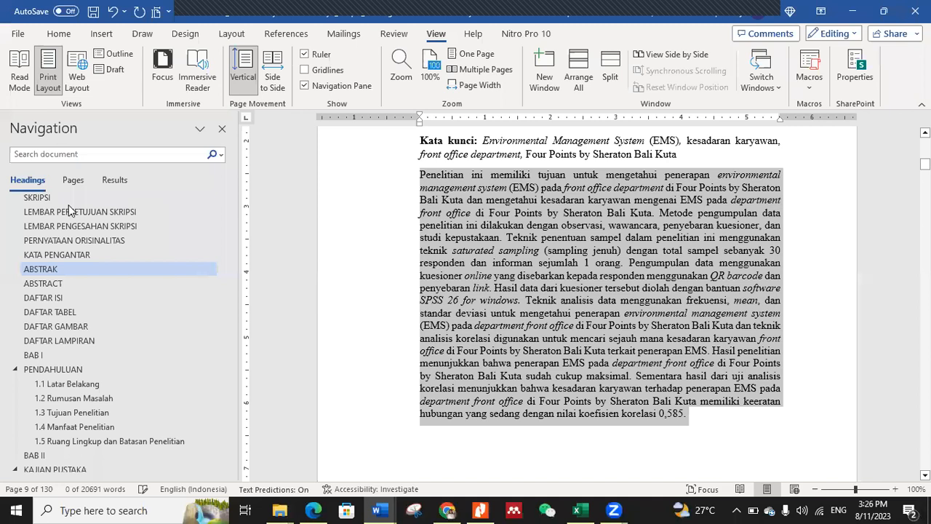
{"action": "scroll", "coordinate": [46, 212], "scroll_direction": "up", "scroll_amount": 1}
{"action": "left_click", "coordinate": [43, 202]}
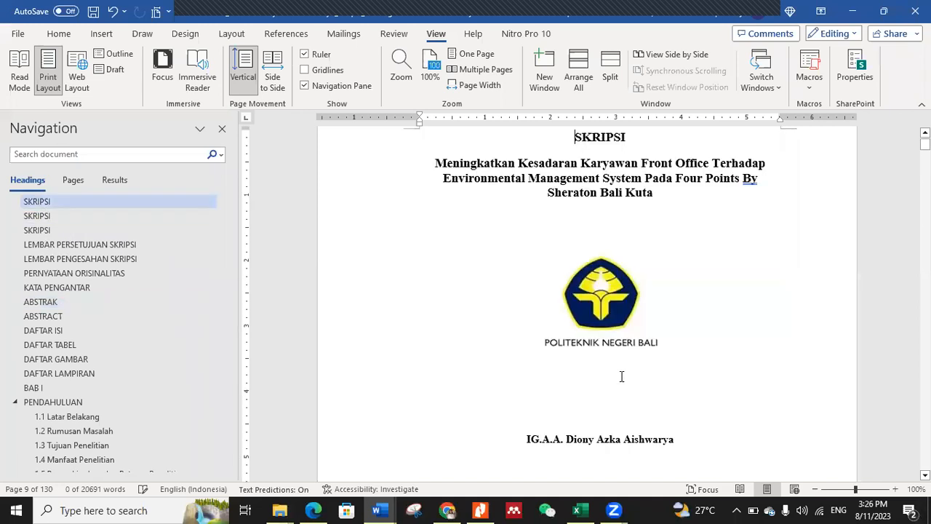
{"action": "left_click_drag", "start_coordinate": [677, 405], "coordinate": [532, 408]}
{"action": "key", "text": "ctrl+c"}
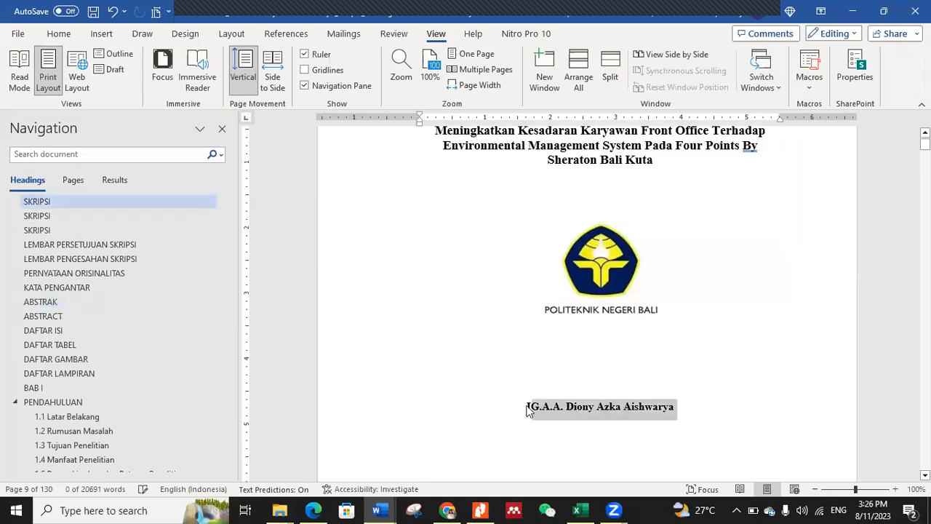
{"action": "left_click", "coordinate": [447, 510]}
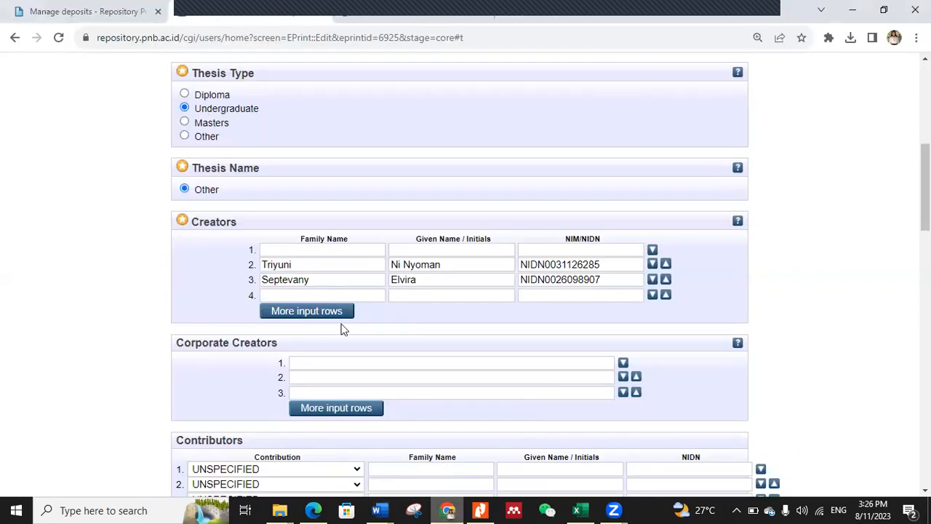
{"action": "left_click", "coordinate": [394, 251]}
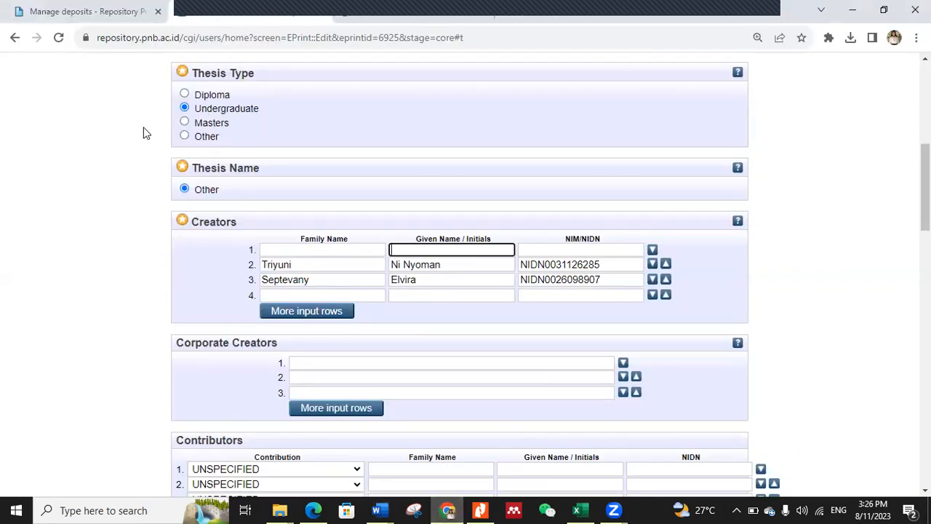
{"action": "key", "text": "ctrl+v"}
Step: Move the student's family name from the first creator's Given Name / Initials field into the Family Name field
{"action": "left_click_drag", "start_coordinate": [467, 249], "coordinate": [502, 251]}
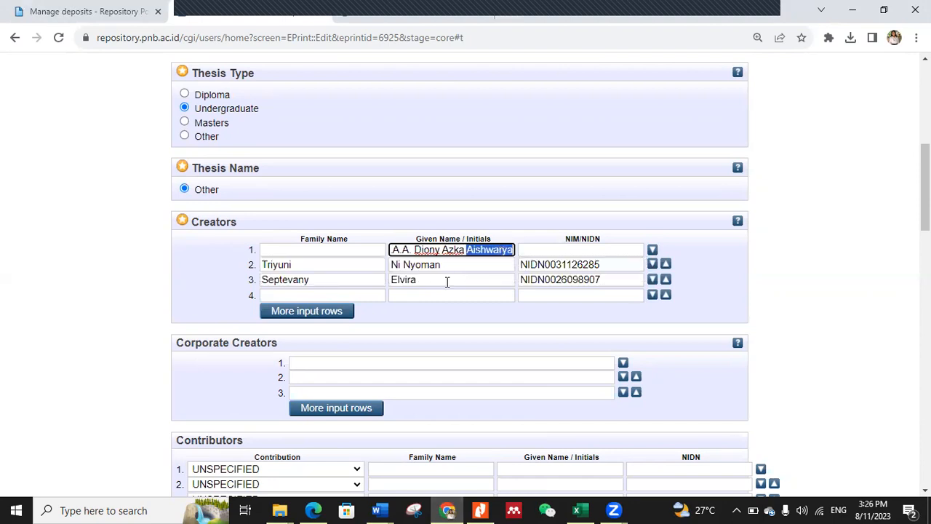
{"action": "right_click", "coordinate": [478, 256]}
{"action": "left_click", "coordinate": [500, 275]}
{"action": "right_click", "coordinate": [314, 249]}
{"action": "left_click", "coordinate": [363, 356]}
{"action": "left_click", "coordinate": [480, 250]}
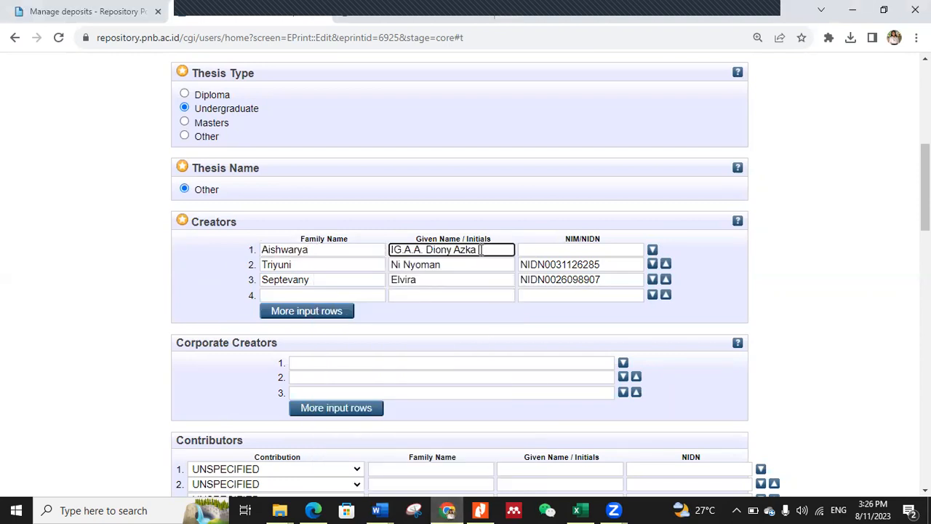
Step: Copy the student's NIM from the Word title page into the first creator's NIM/NIDN field in Chrome, removing the space after "NIM"
{"action": "left_click", "coordinate": [377, 510]}
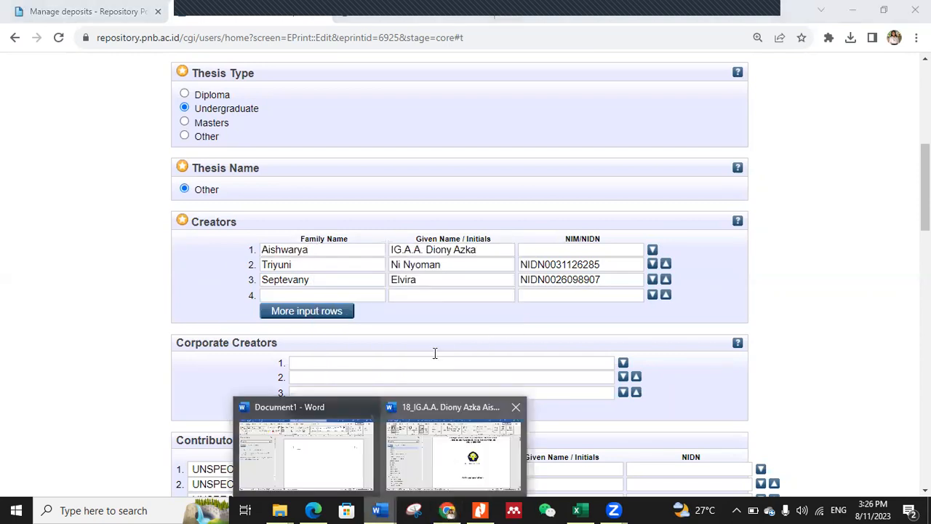
{"action": "left_click", "coordinate": [389, 502]}
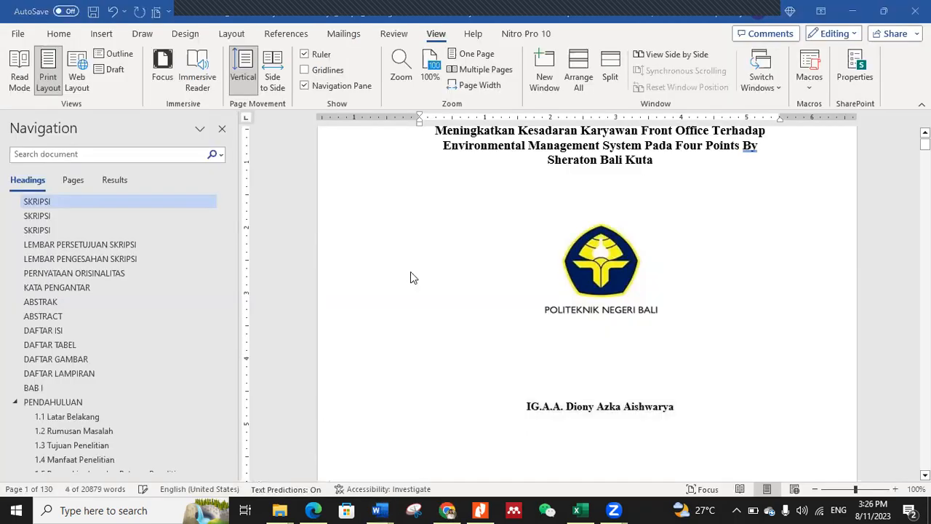
{"action": "triple_click", "coordinate": [567, 412]}
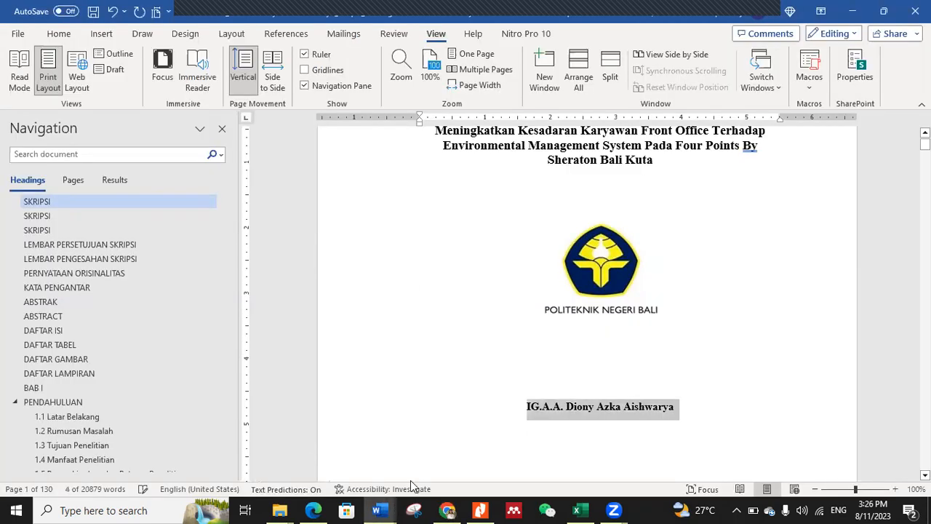
{"action": "scroll", "coordinate": [530, 338], "scroll_direction": "down", "scroll_amount": 10}
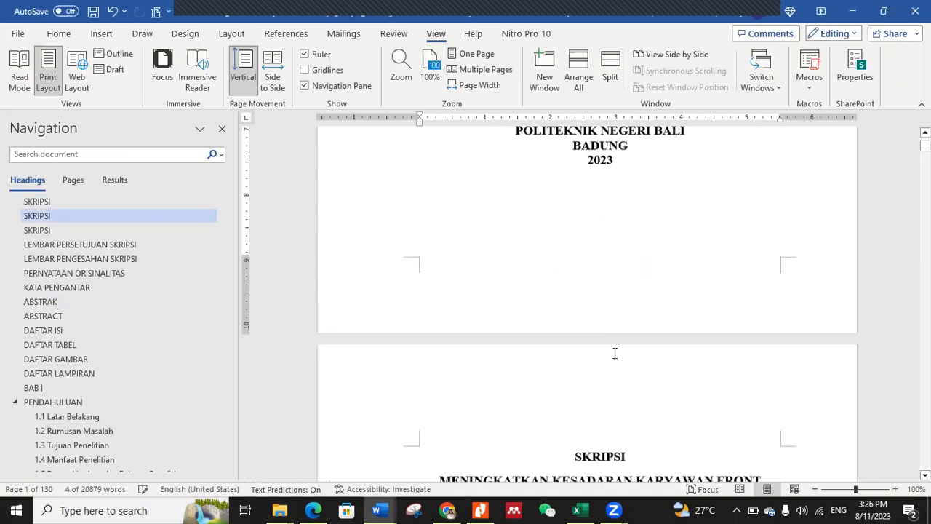
{"action": "scroll", "coordinate": [617, 278], "scroll_direction": "up", "scroll_amount": 3}
{"action": "triple_click", "coordinate": [569, 222]}
{"action": "key", "text": "alt+Tab"}
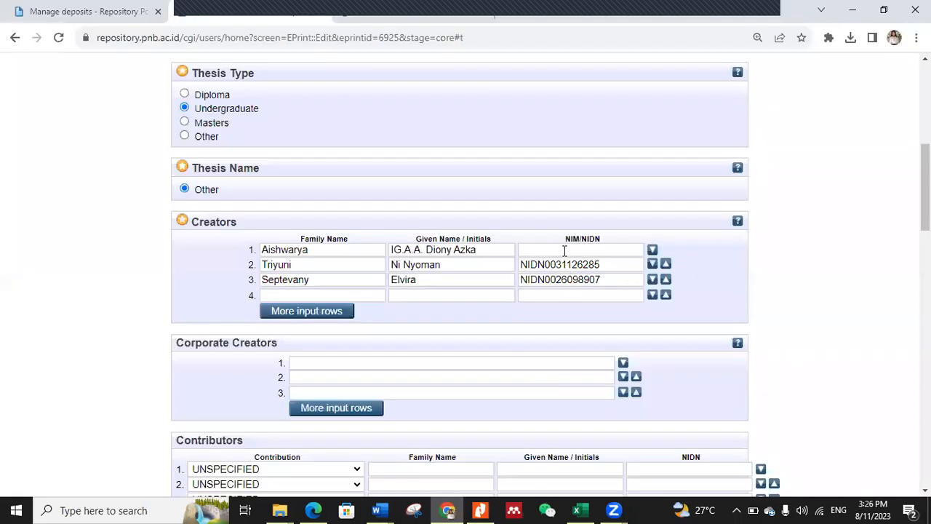
{"action": "left_click", "coordinate": [563, 250]}
{"action": "key", "text": "ctrl+v"}
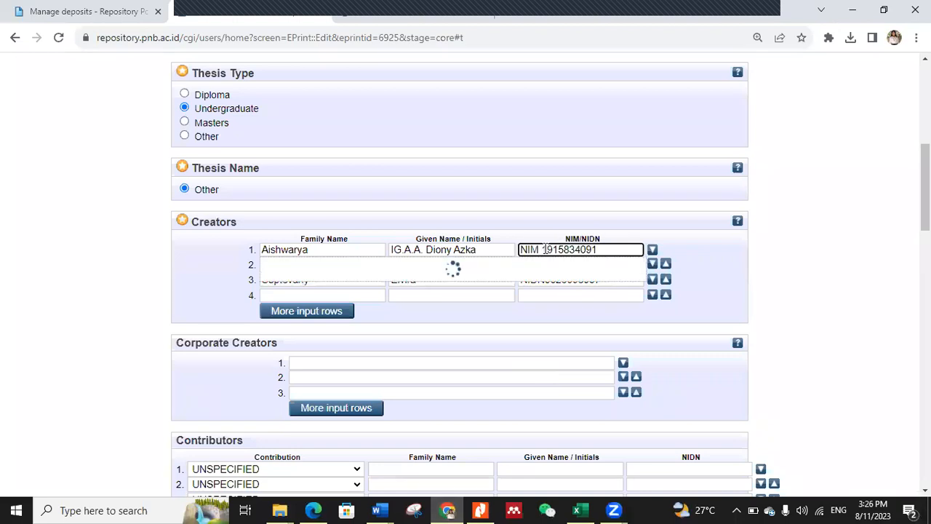
{"action": "left_click", "coordinate": [545, 250]}
{"action": "key", "text": "BackSpace"}
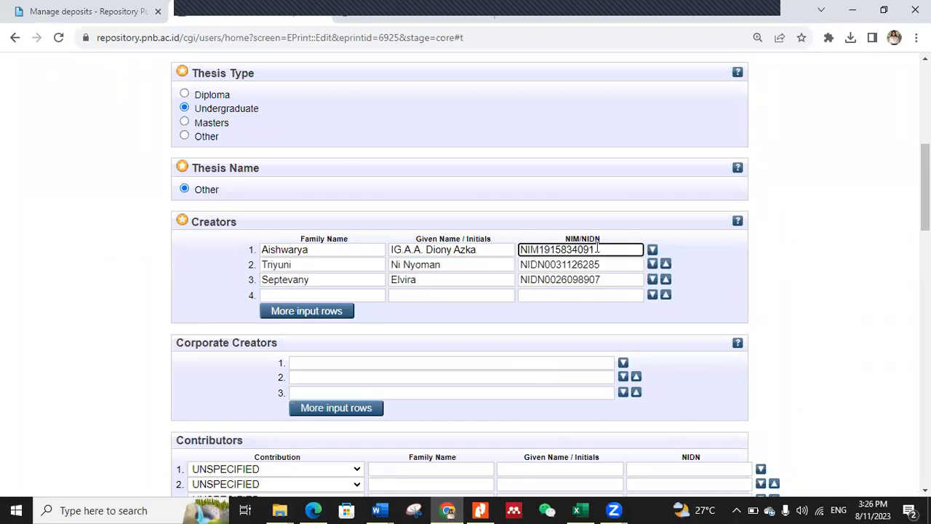
{"action": "left_click", "coordinate": [694, 294]}
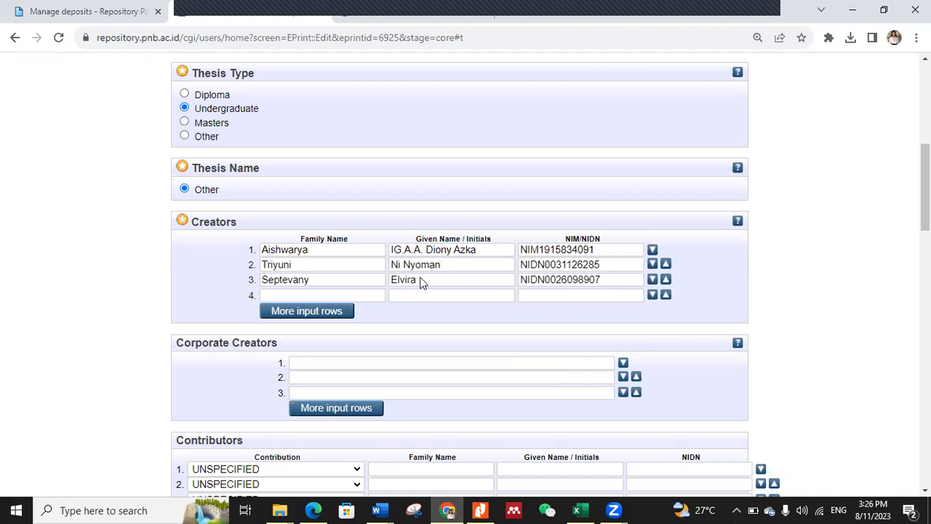
{"action": "scroll", "coordinate": [419, 279], "scroll_direction": "down", "scroll_amount": 3}
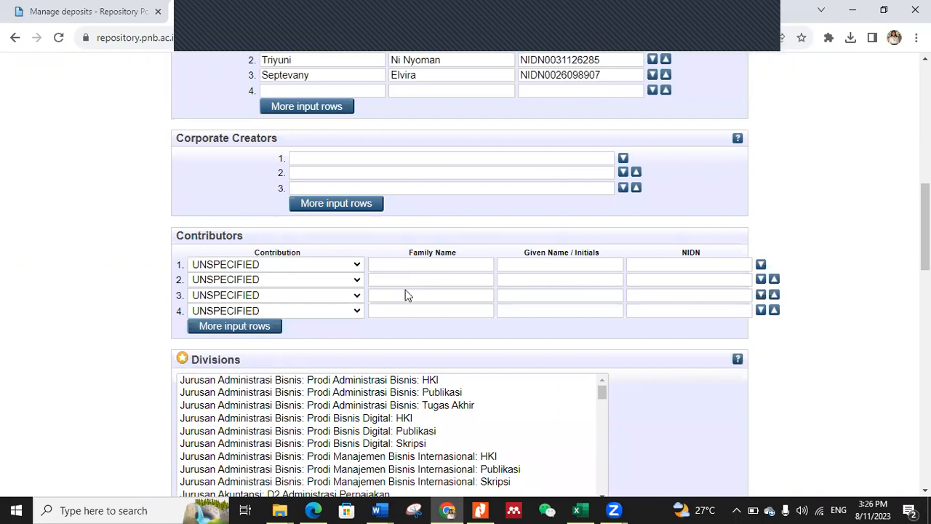
{"action": "scroll", "coordinate": [404, 327], "scroll_direction": "up", "scroll_amount": 1}
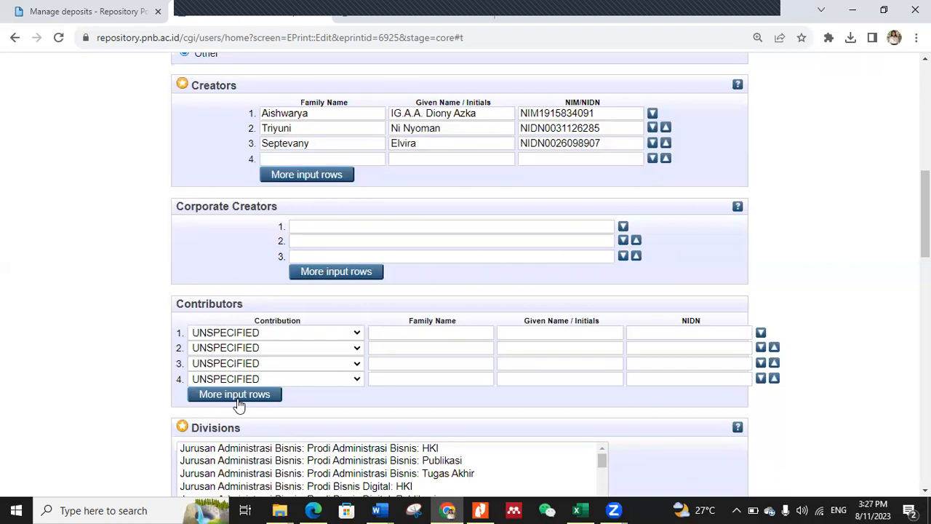
Step: Look up the examiners on the LEMBAR PENGESAHAN SKRIPSI page in Word and return to the deposit form in Chrome
{"action": "left_click", "coordinate": [423, 332]}
{"action": "left_click", "coordinate": [377, 510]}
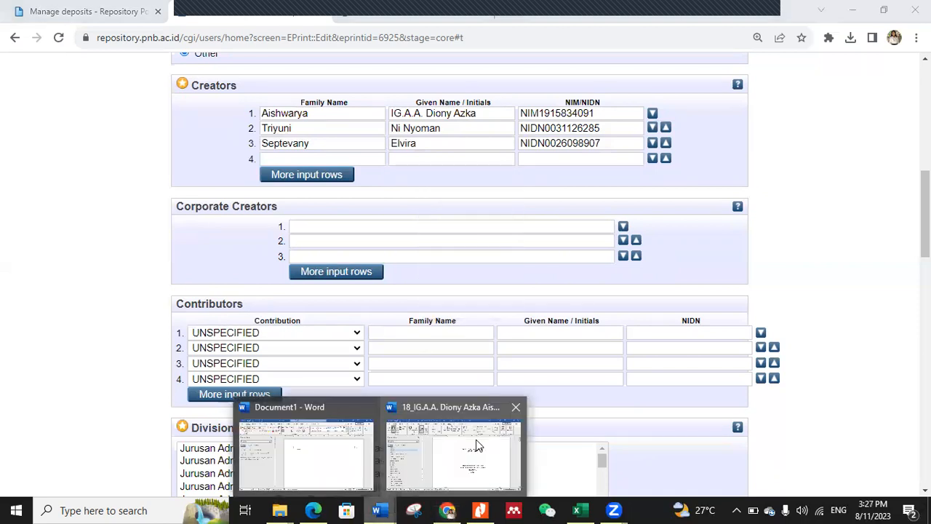
{"action": "left_click", "coordinate": [474, 445]}
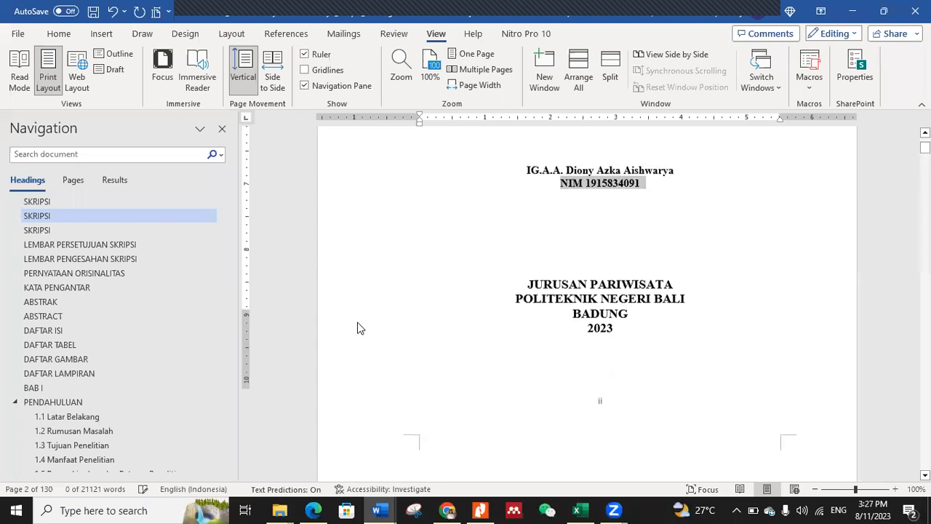
{"action": "scroll", "coordinate": [358, 329], "scroll_direction": "down", "scroll_amount": 3}
{"action": "left_click", "coordinate": [83, 275]}
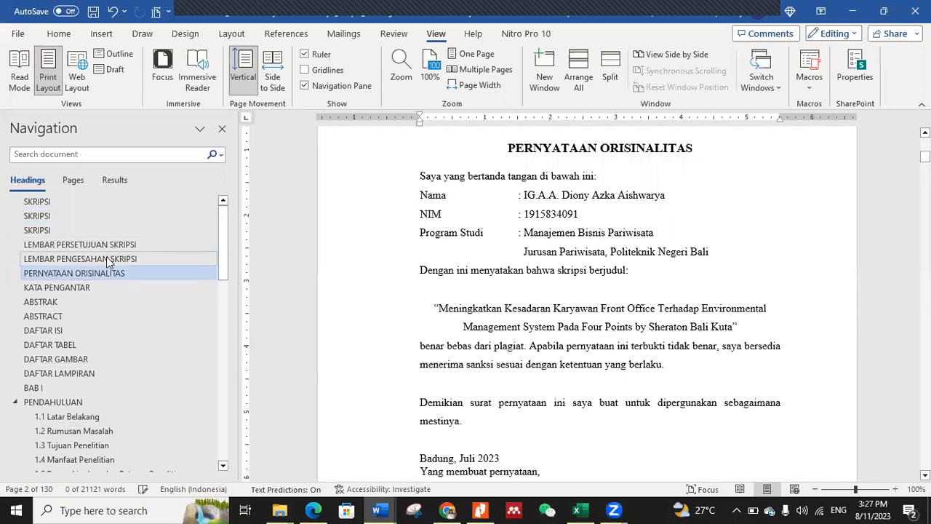
{"action": "left_click", "coordinate": [111, 258]}
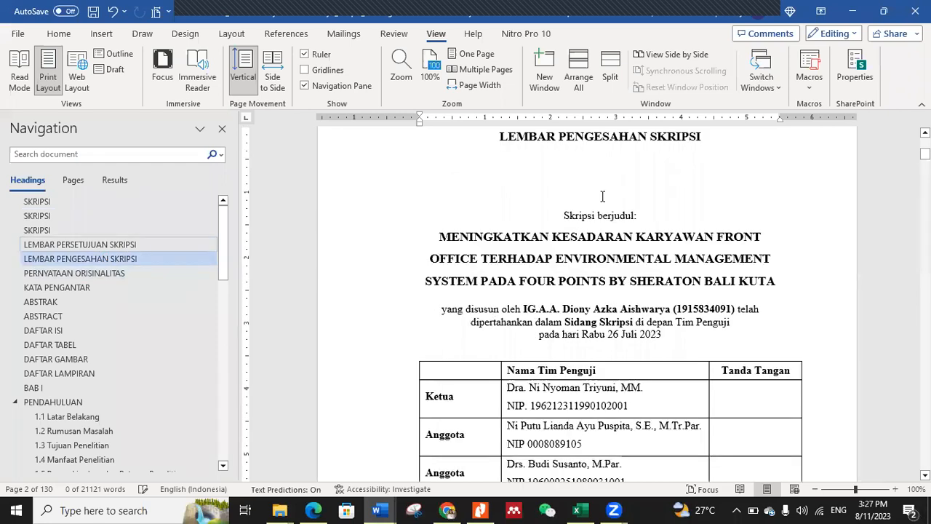
{"action": "scroll", "coordinate": [658, 246], "scroll_direction": "down", "scroll_amount": 3}
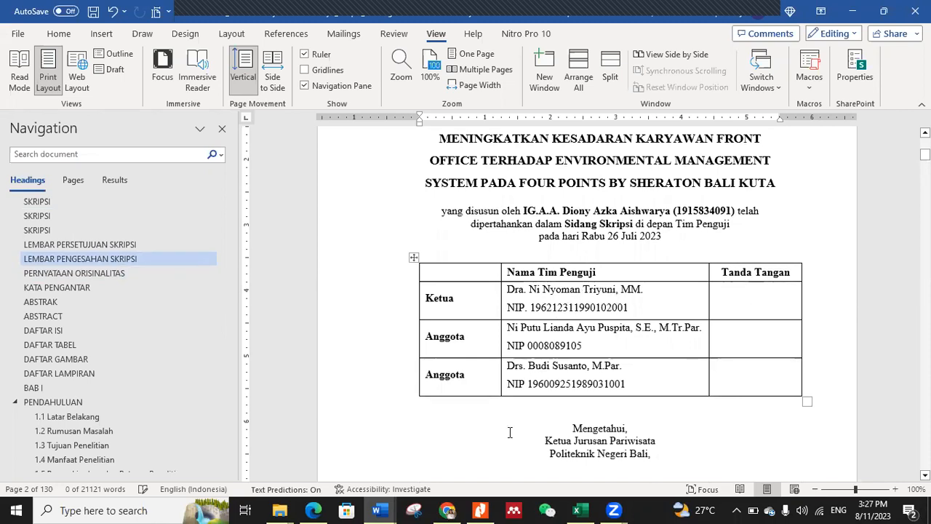
{"action": "left_click", "coordinate": [447, 510]}
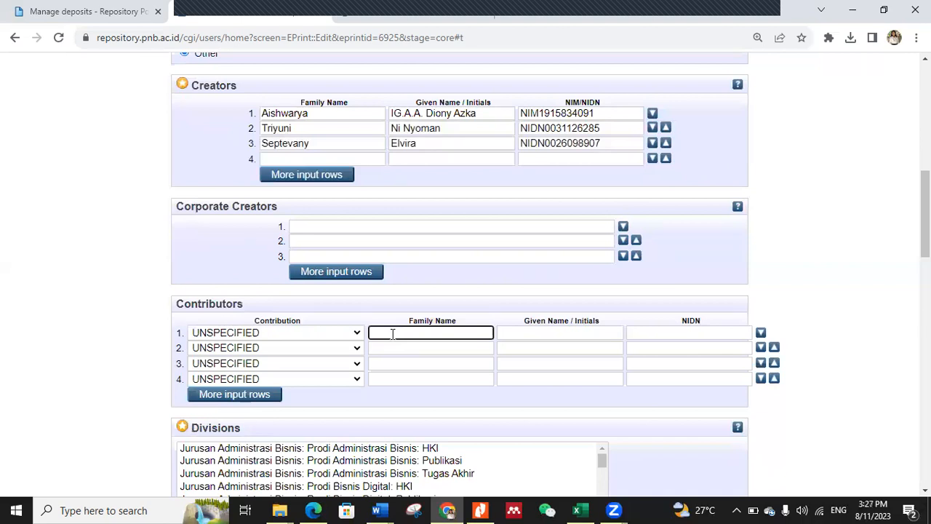
{"action": "type", "text": "Triyu"}
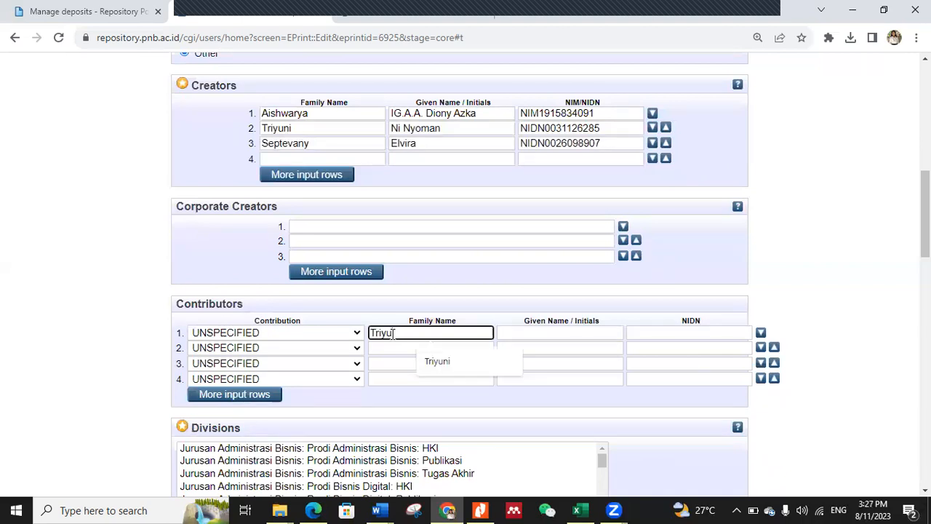
{"action": "key", "text": "BackSpace"}
{"action": "key", "text": "BackSpace"}
{"action": "key", "text": "BackSpace"}
{"action": "key", "text": "BackSpace"}
{"action": "key", "text": "BackSpace"}
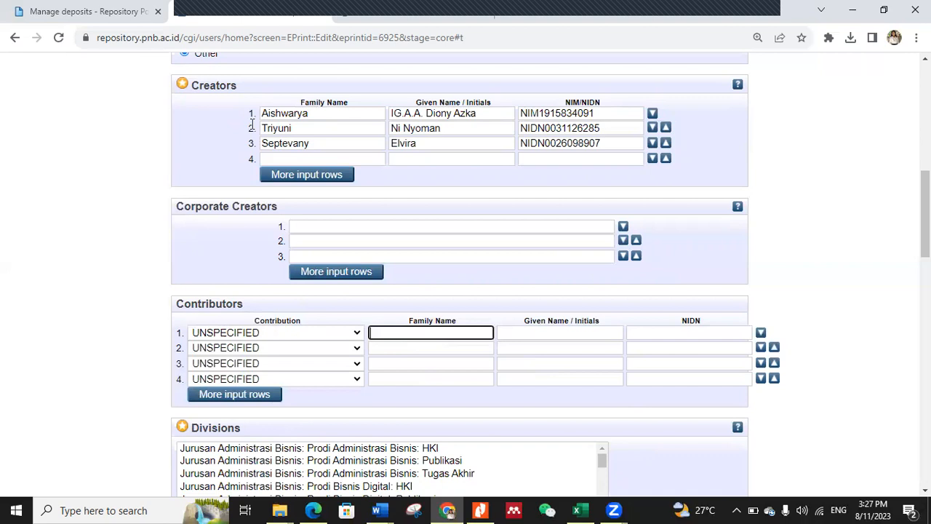
Step: Copy the second creator's family name and given name into the matching fields of the first Contributors row
{"action": "left_click_drag", "start_coordinate": [292, 128], "coordinate": [252, 125]}
{"action": "key", "text": "ctrl+c"}
{"action": "left_click", "coordinate": [412, 335]}
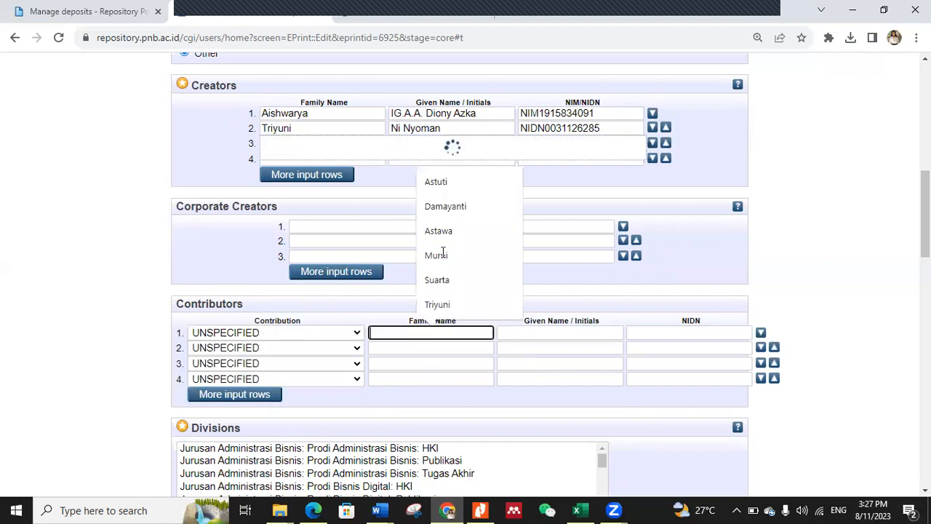
{"action": "key", "text": "ctrl+v"}
{"action": "left_click_drag", "start_coordinate": [449, 130], "coordinate": [350, 142]}
{"action": "key", "text": "ctrl+c"}
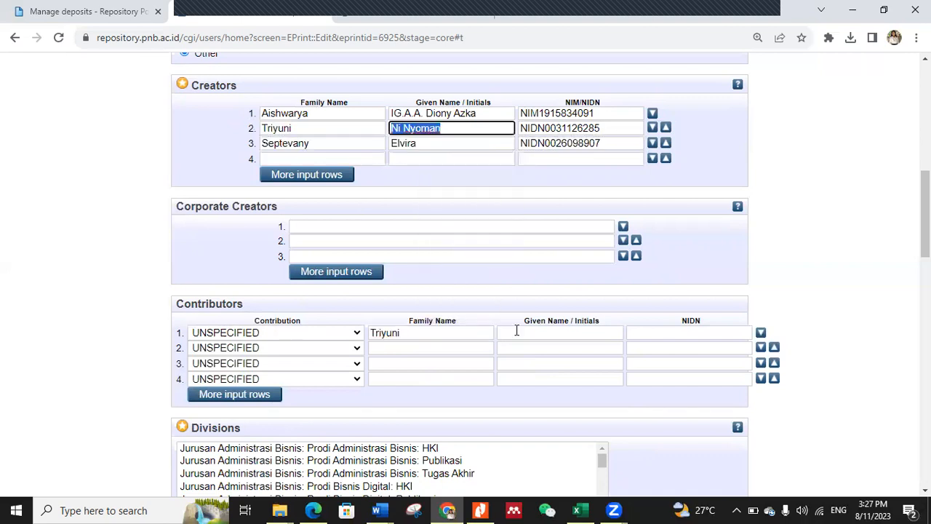
{"action": "left_click", "coordinate": [518, 331]}
{"action": "key", "text": "ctrl+v"}
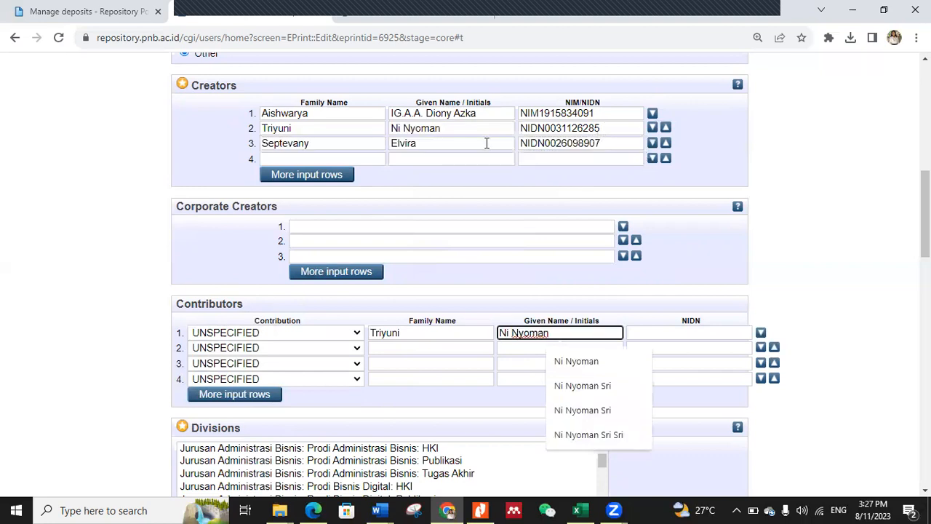
Step: Copy the second creator's NIDN into the first contributor's NIDN field
{"action": "double_click", "coordinate": [560, 128]}
{"action": "key", "text": "ctrl+c"}
{"action": "left_click", "coordinate": [644, 333]}
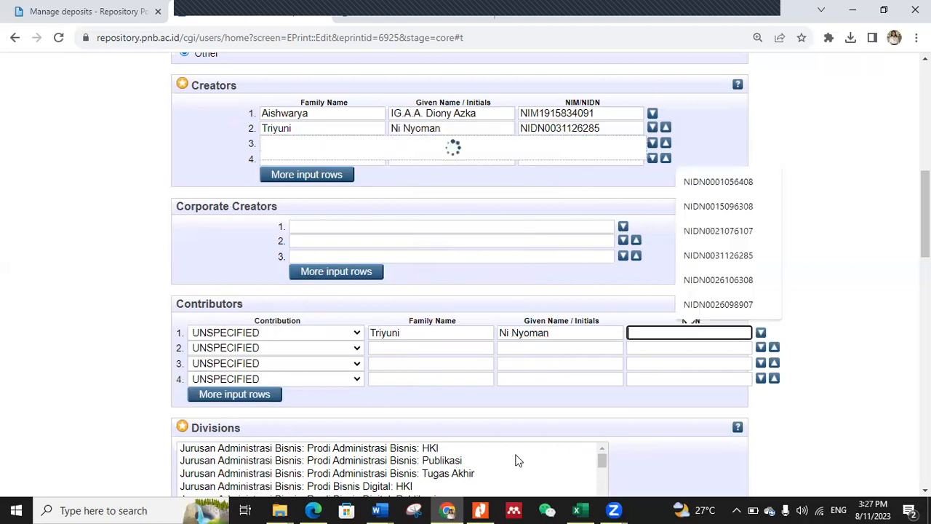
{"action": "key", "text": "ctrl+v"}
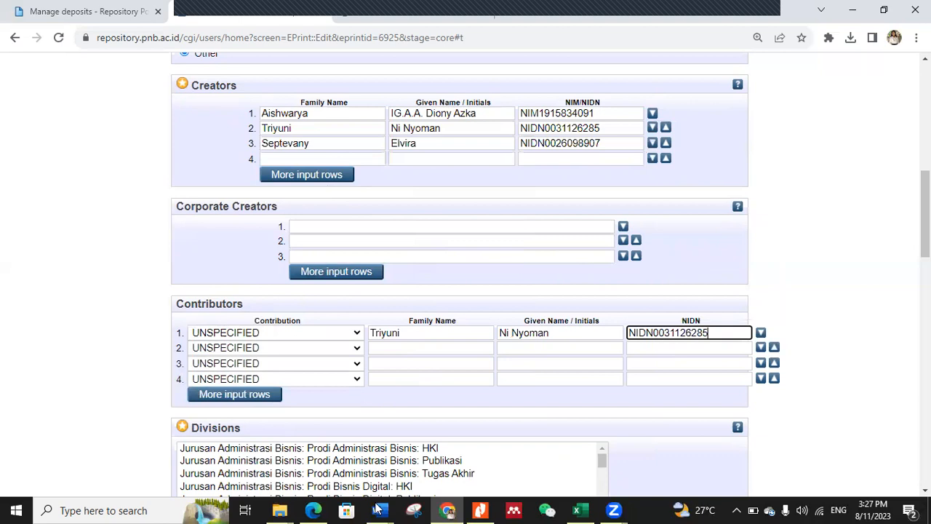
Step: Check the first Anggota examiner in Word and fill the fourth Creators row in Chrome with that lecturer's suggested repository entry
{"action": "key", "text": "alt+Tab"}
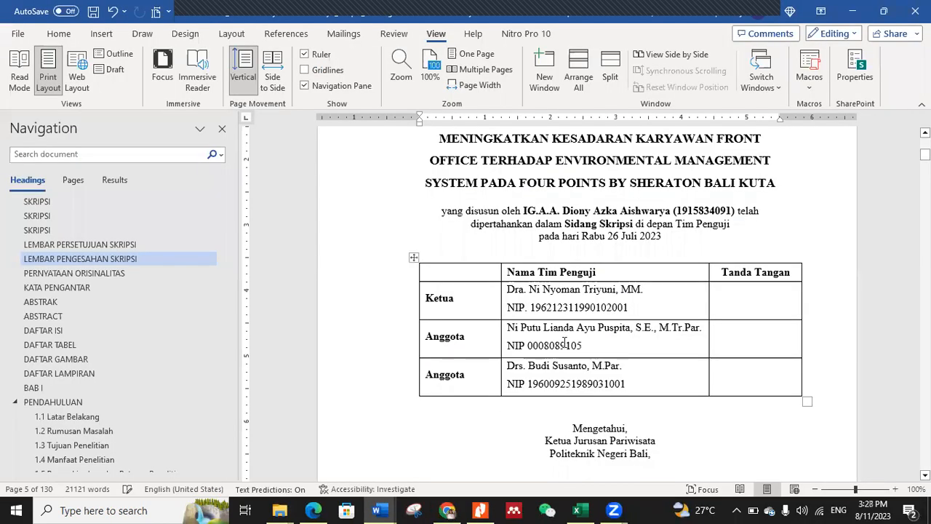
{"action": "left_click", "coordinate": [447, 510]}
{"action": "left_click", "coordinate": [311, 158]}
{"action": "type", "text": "Pus"}
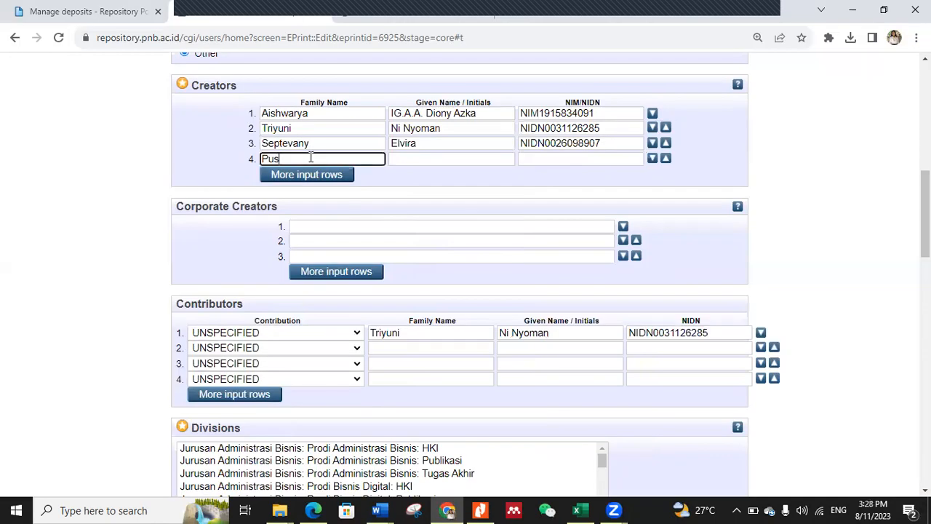
{"action": "type", "text": "pi"}
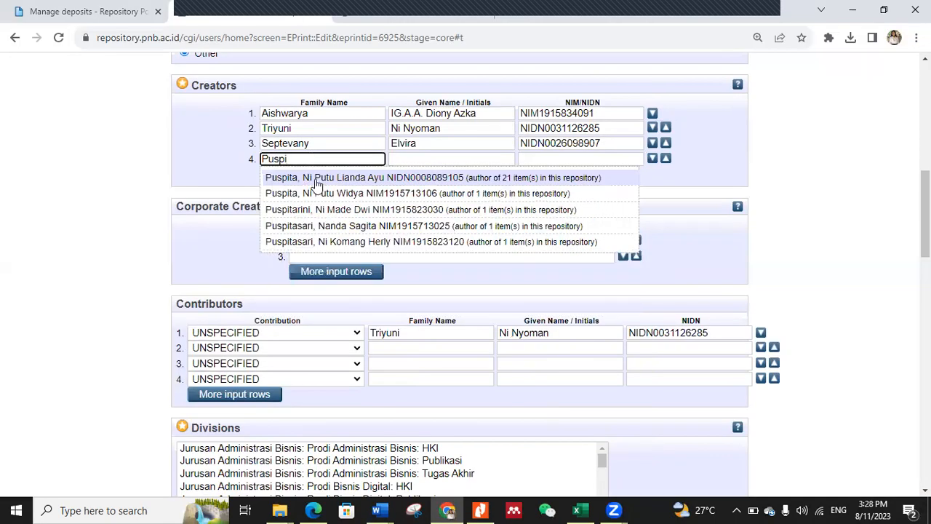
{"action": "left_click", "coordinate": [313, 178]}
Step: Move the family name and given name from the fourth Creators row into the second Contributors row
{"action": "double_click", "coordinate": [265, 158]}
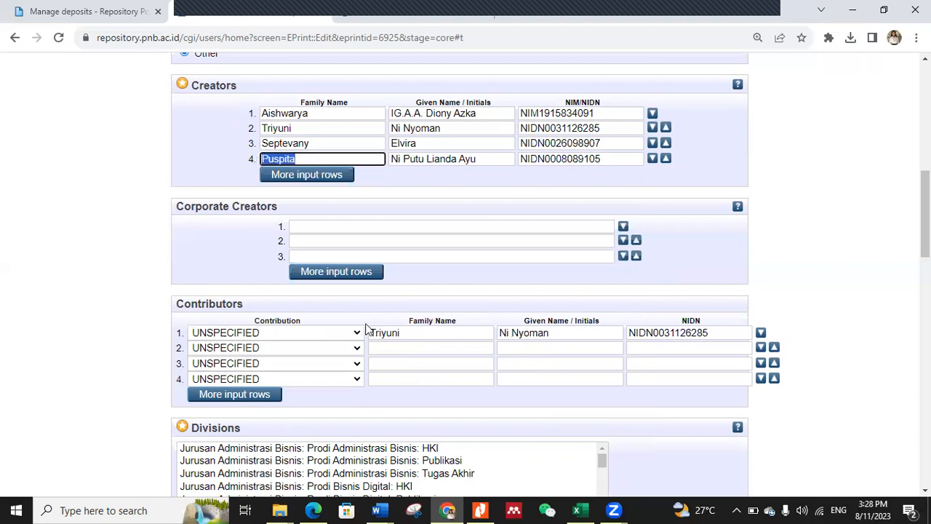
{"action": "key", "text": "ctrl+x"}
{"action": "left_click", "coordinate": [382, 349]}
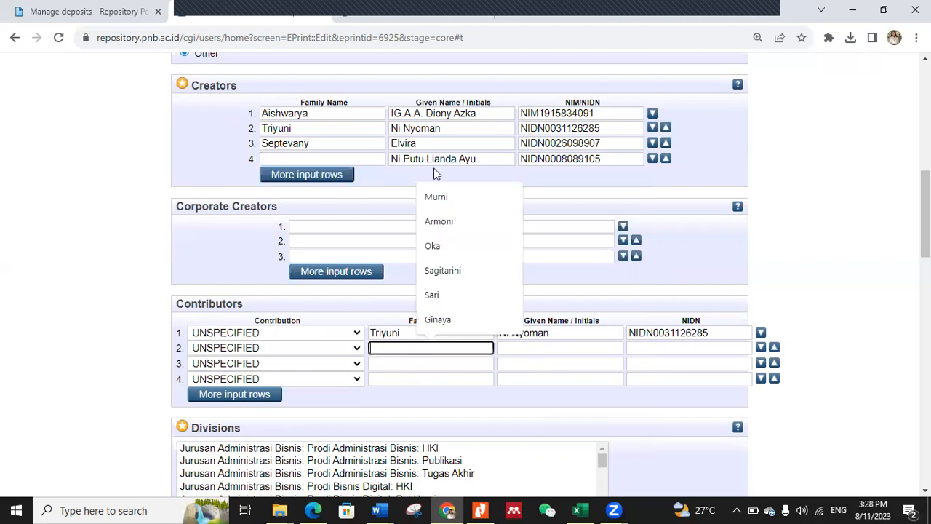
{"action": "key", "text": "ctrl+v"}
{"action": "left_click", "coordinate": [376, 165]}
{"action": "key", "text": "Tab"}
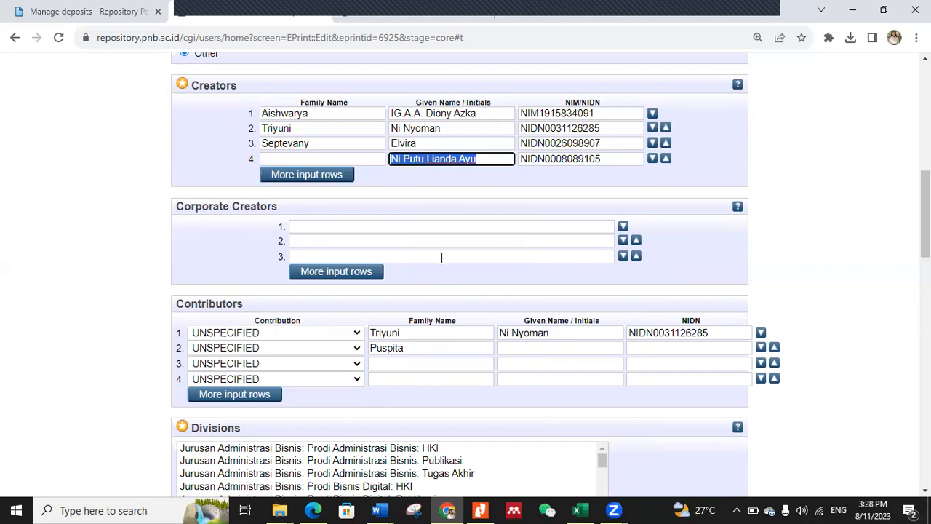
{"action": "key", "text": "ctrl+x"}
{"action": "left_click", "coordinate": [501, 349]}
{"action": "key", "text": "ctrl+v"}
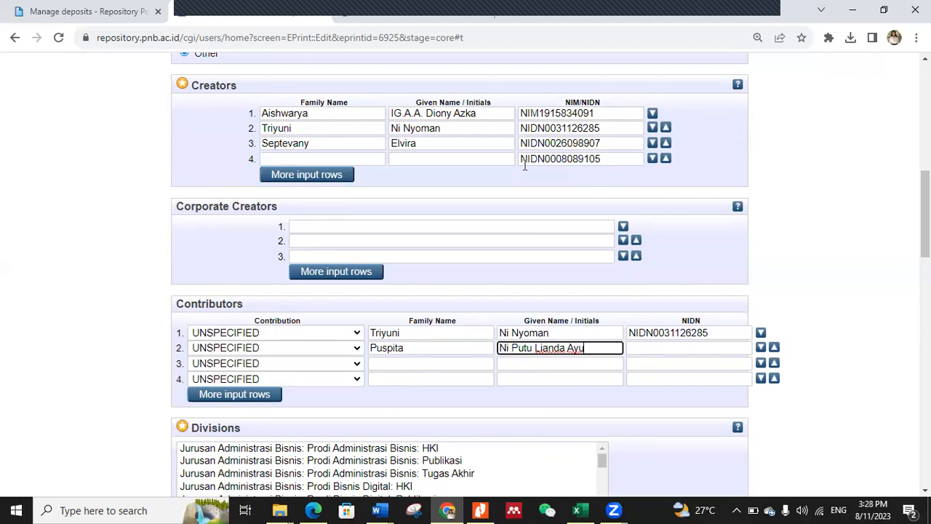
Step: Move the NIDN from the fourth Creators row into the second contributor's NIDN field
{"action": "left_click", "coordinate": [487, 167]}
{"action": "key", "text": "Tab"}
{"action": "key", "text": "ctrl+x"}
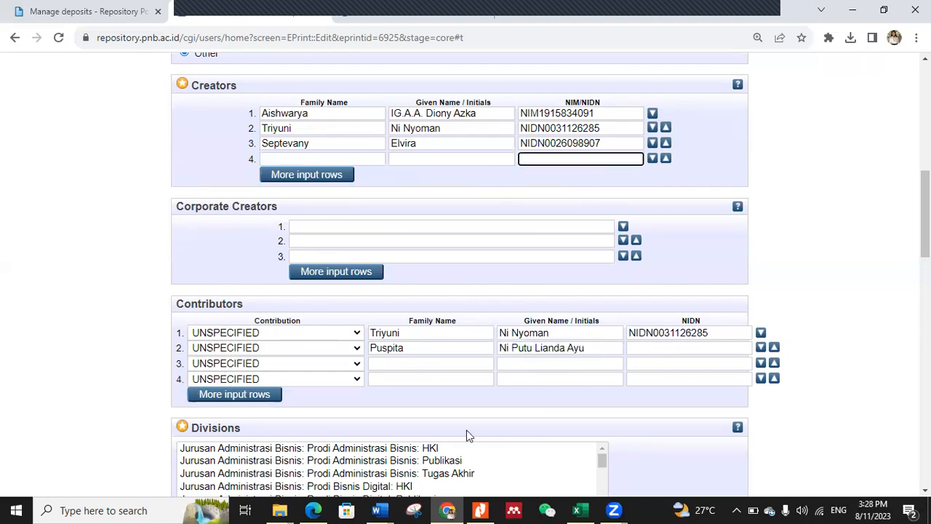
{"action": "left_click", "coordinate": [659, 350]}
{"action": "key", "text": "ctrl+v"}
Step: Check the second Anggota examiner in Word and fill the fourth Creators row in Chrome with that lecturer's suggested repository entry
{"action": "left_click", "coordinate": [374, 506]}
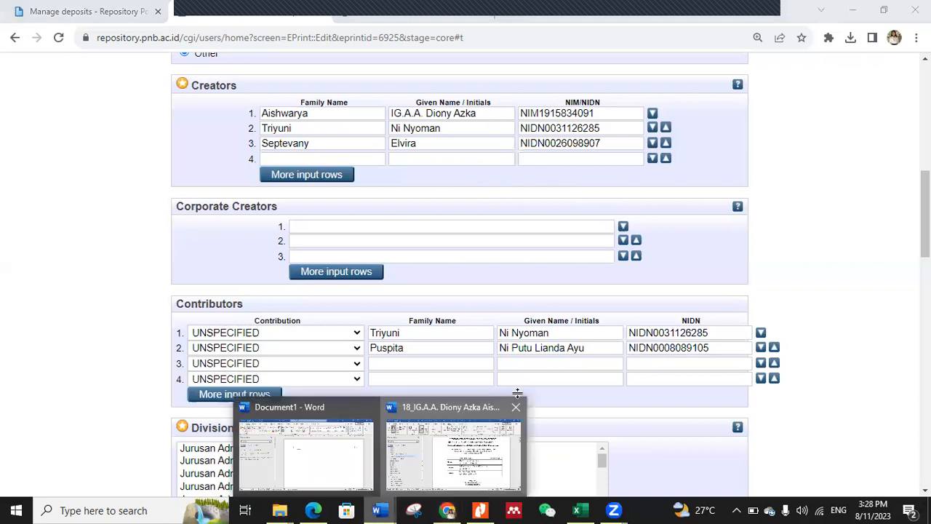
{"action": "left_click", "coordinate": [466, 444]}
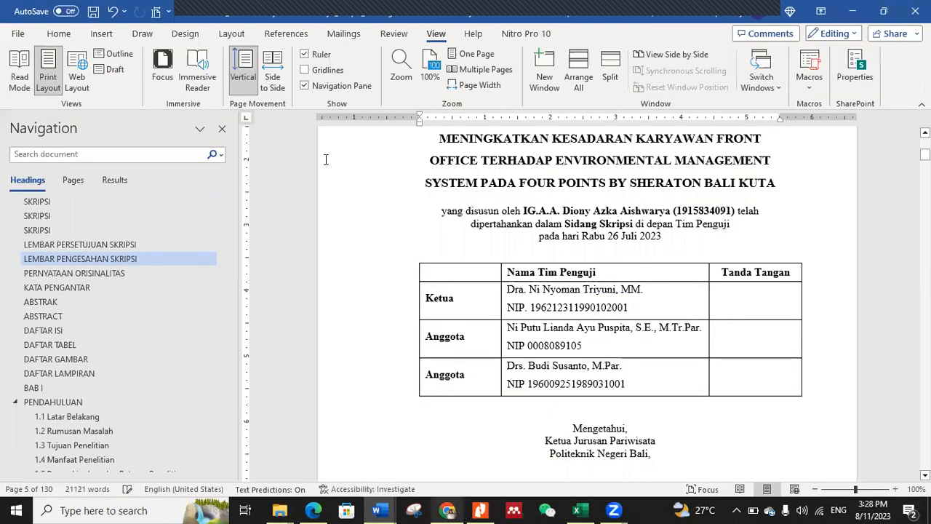
{"action": "key", "text": "alt+Tab"}
{"action": "left_click", "coordinate": [326, 160]}
{"action": "type", "text": "Sus"}
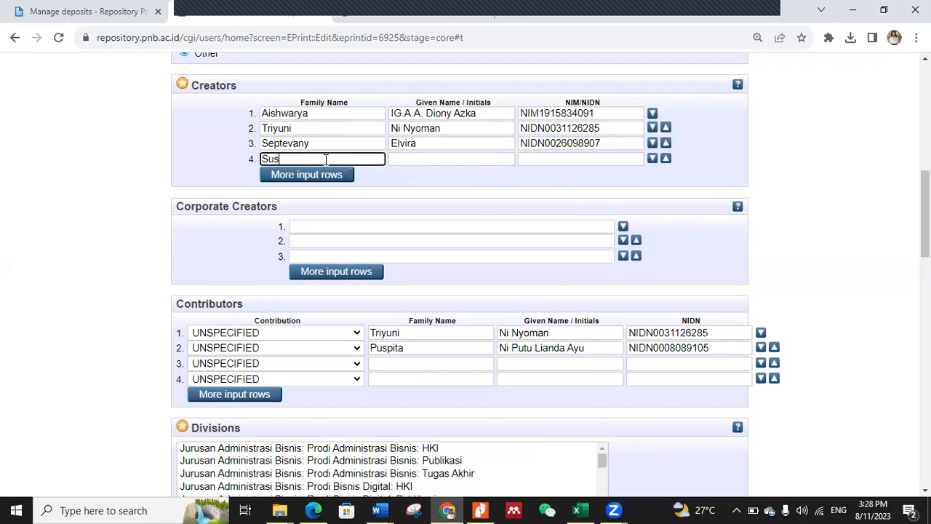
{"action": "type", "text": "anto"}
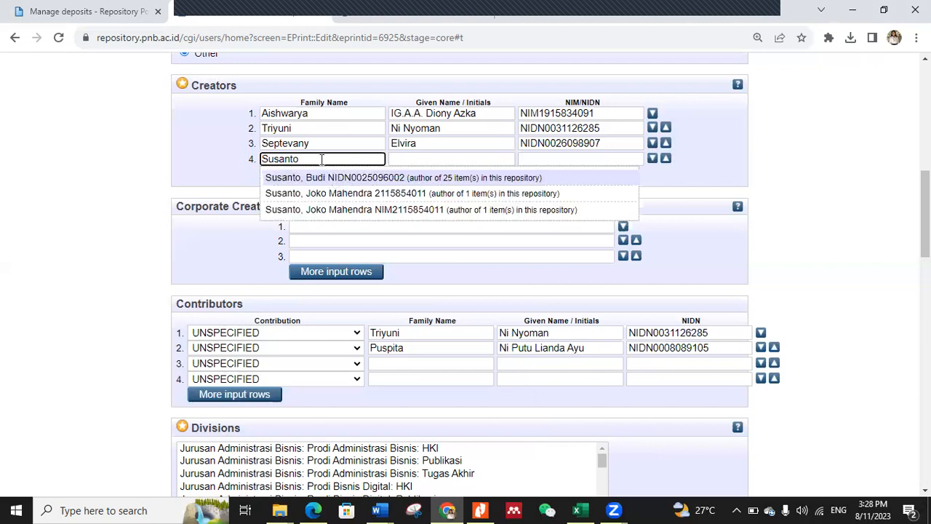
{"action": "left_click", "coordinate": [333, 180]}
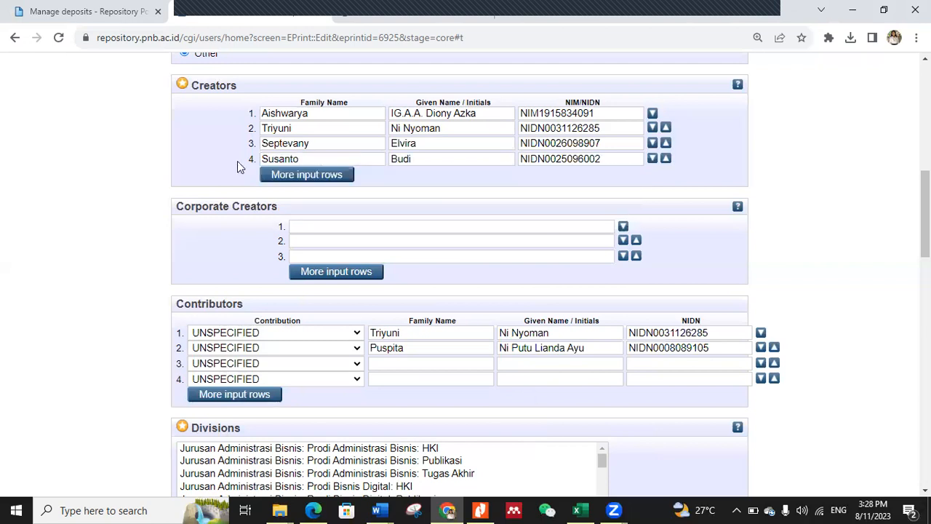
Step: Move the family name and given name from the fourth Creators row into the third Contributors row
{"action": "left_click", "coordinate": [394, 364]}
{"action": "key", "text": "ctrl+v"}
{"action": "left_click_drag", "start_coordinate": [424, 159], "coordinate": [385, 158]}
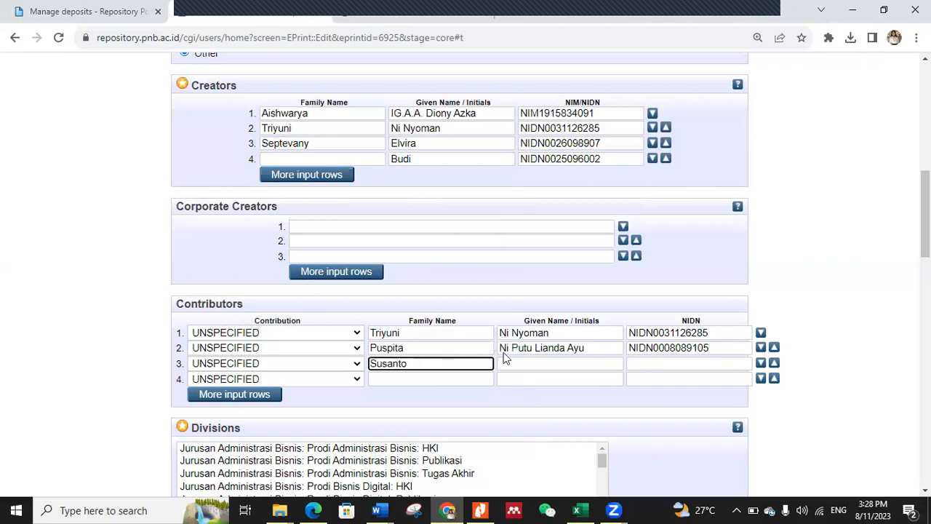
{"action": "key", "text": "ctrl+x"}
{"action": "left_click", "coordinate": [560, 363]}
{"action": "key", "text": "ctrl+v"}
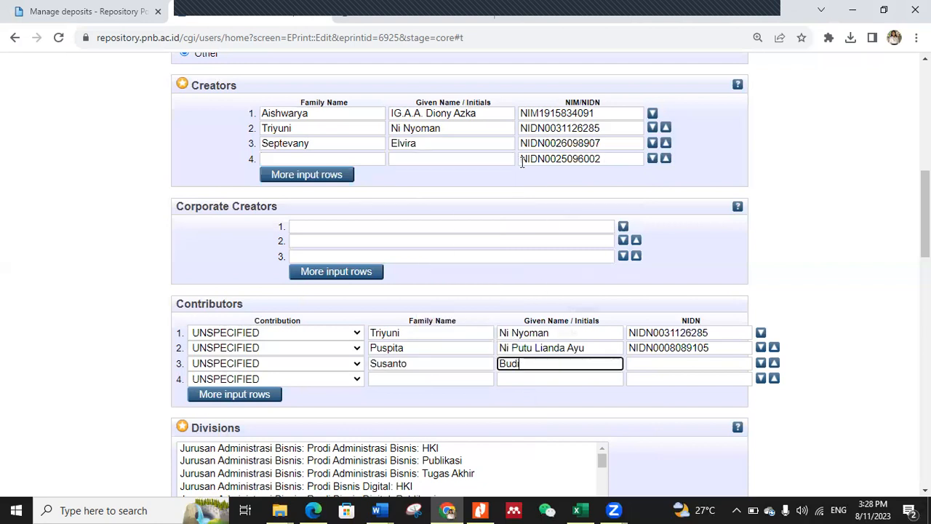
Step: Move the NIDN from the fourth Creators row into the third contributor's NIDN field
{"action": "left_click_drag", "start_coordinate": [603, 159], "coordinate": [545, 159]}
{"action": "key", "text": "ctrl+a"}
{"action": "key", "text": "ctrl+x"}
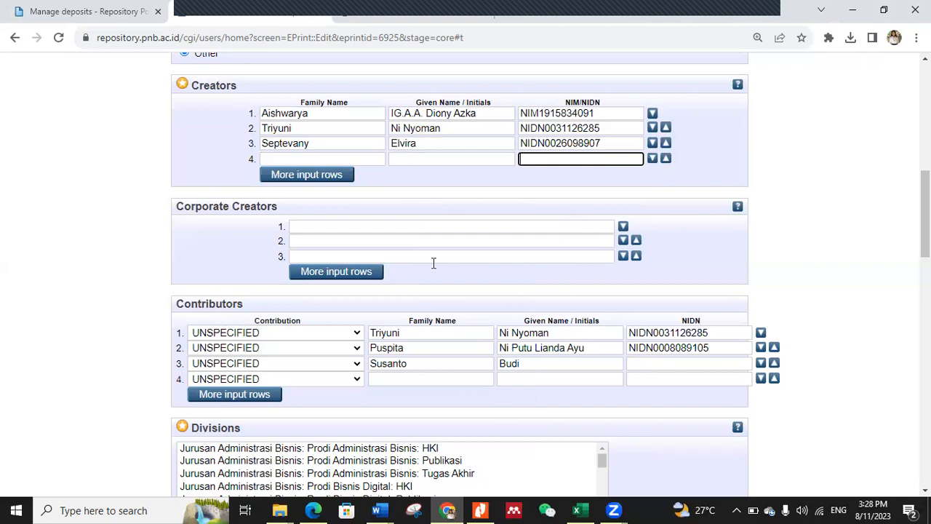
{"action": "left_click", "coordinate": [687, 363]}
{"action": "key", "text": "ctrl+v"}
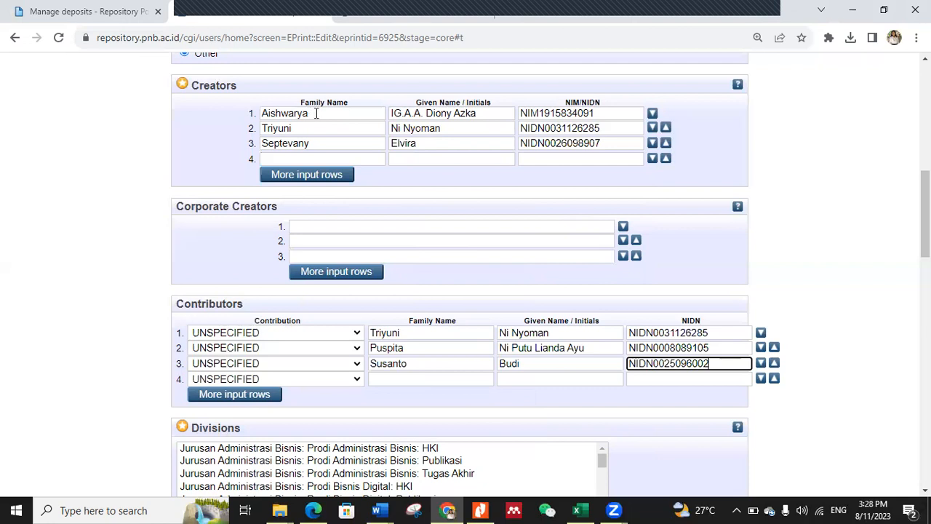
{"action": "left_click", "coordinate": [428, 114]}
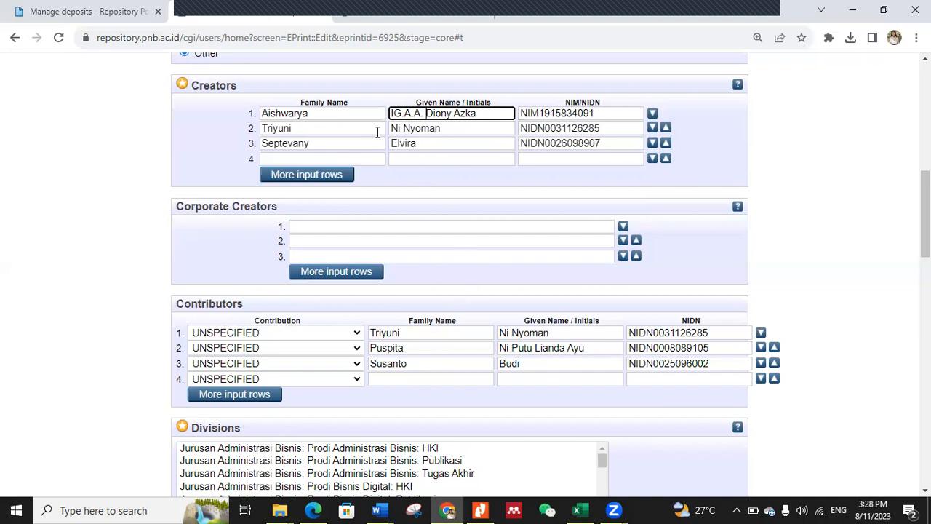
{"action": "left_click", "coordinate": [278, 142]}
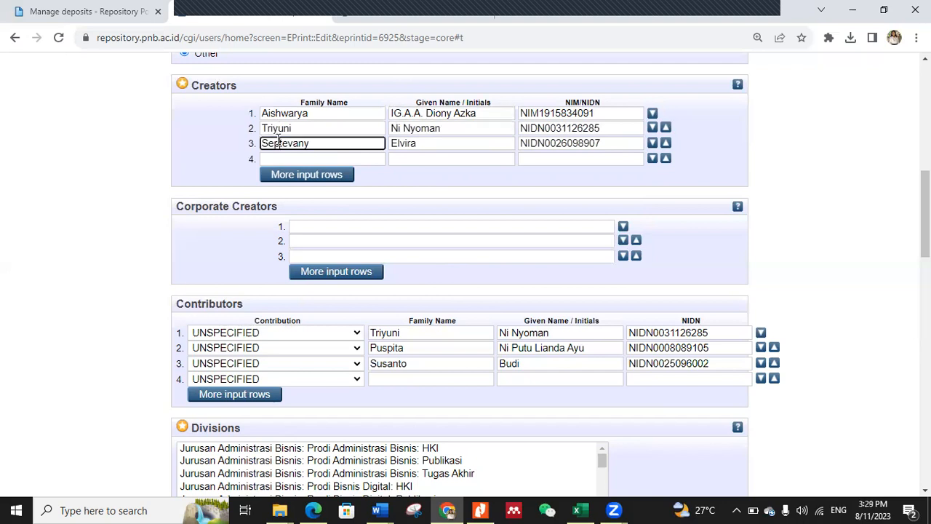
{"action": "left_click", "coordinate": [411, 332]}
{"action": "left_click", "coordinate": [411, 349]}
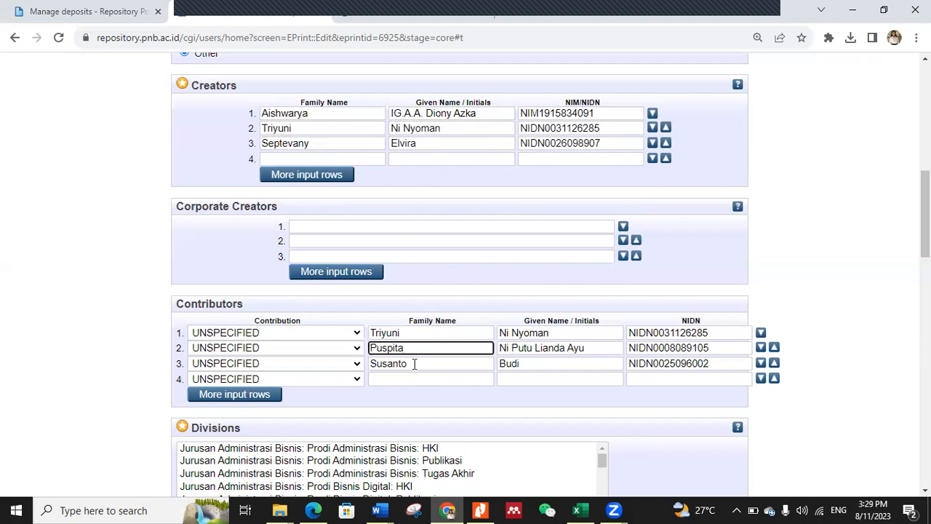
{"action": "left_click", "coordinate": [413, 364]}
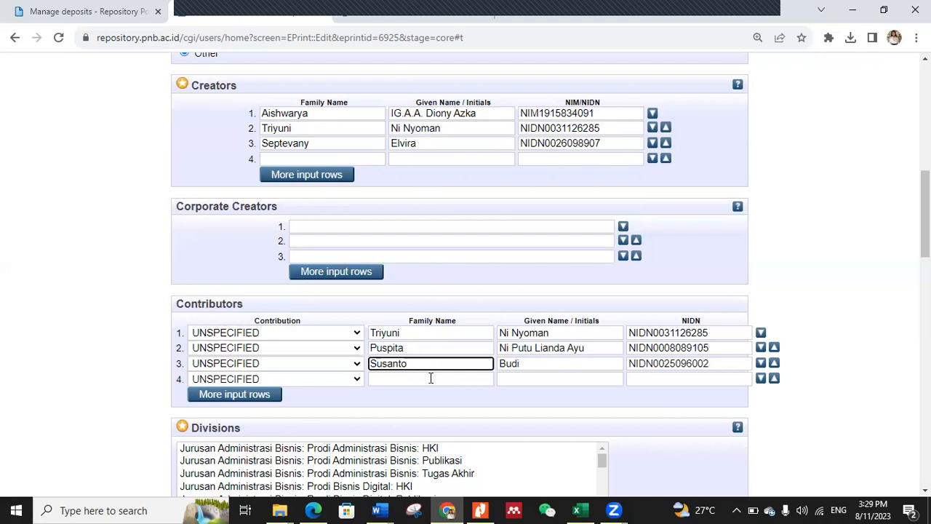
{"action": "left_click", "coordinate": [430, 377]}
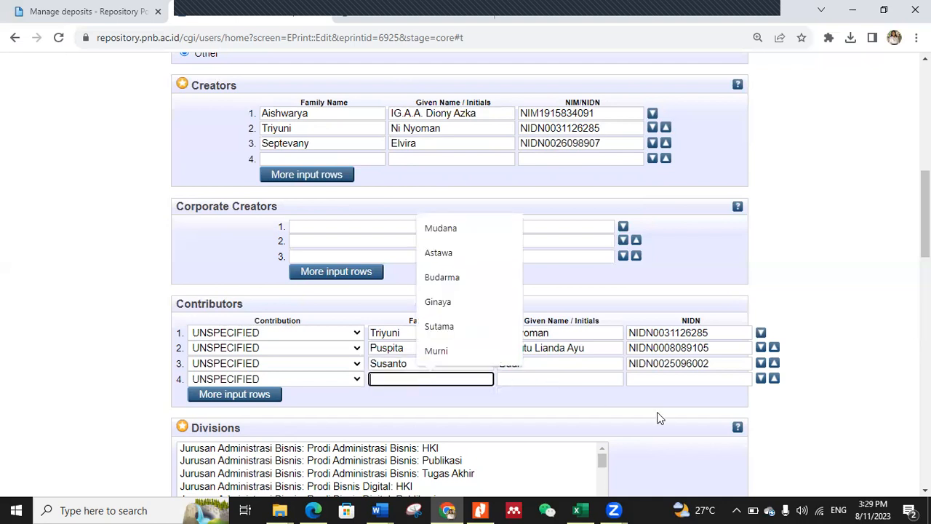
Step: Select "Jurusan Pariwisata: Prodi Manajemen Bisnis Pariwisata: Skripsi" as the thesis's division
{"action": "left_click", "coordinate": [716, 401]}
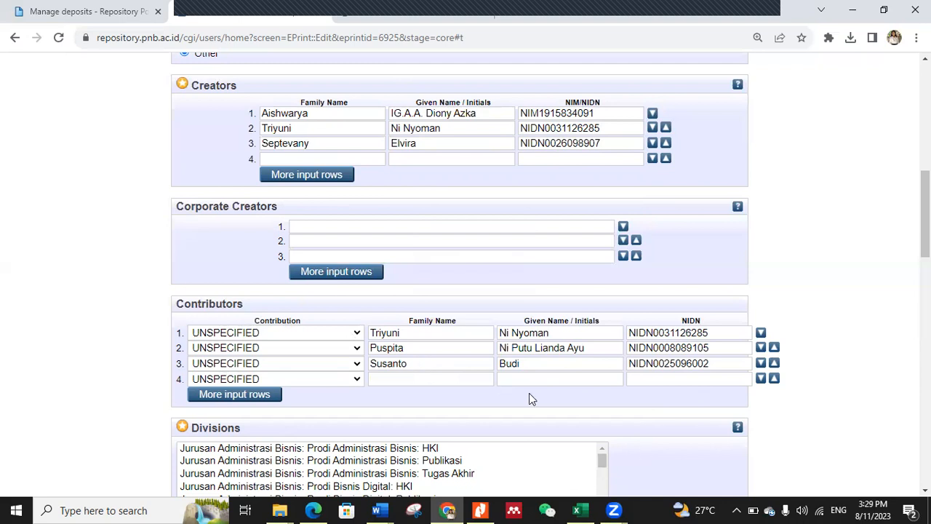
{"action": "scroll", "coordinate": [557, 470], "scroll_direction": "down", "scroll_amount": 2}
{"action": "scroll", "coordinate": [663, 465], "scroll_direction": "down", "scroll_amount": 1}
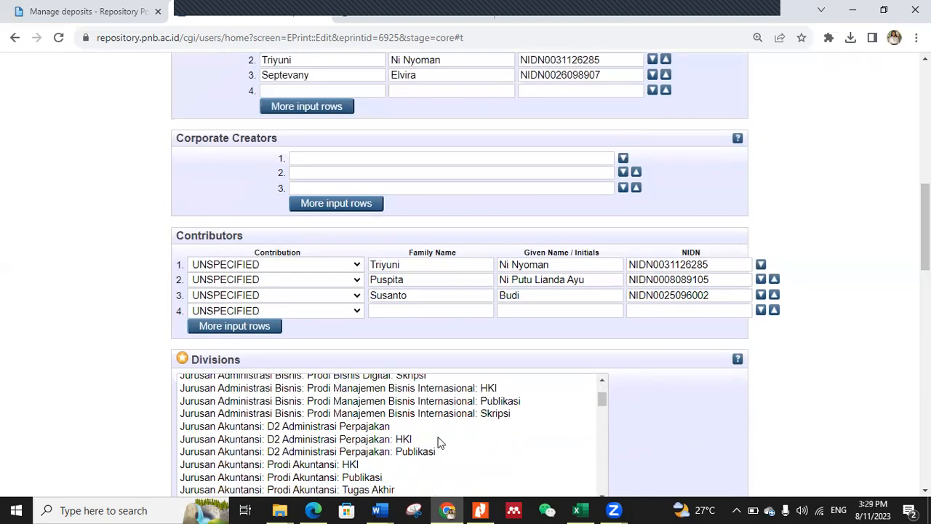
{"action": "scroll", "coordinate": [615, 436], "scroll_direction": "down", "scroll_amount": 1}
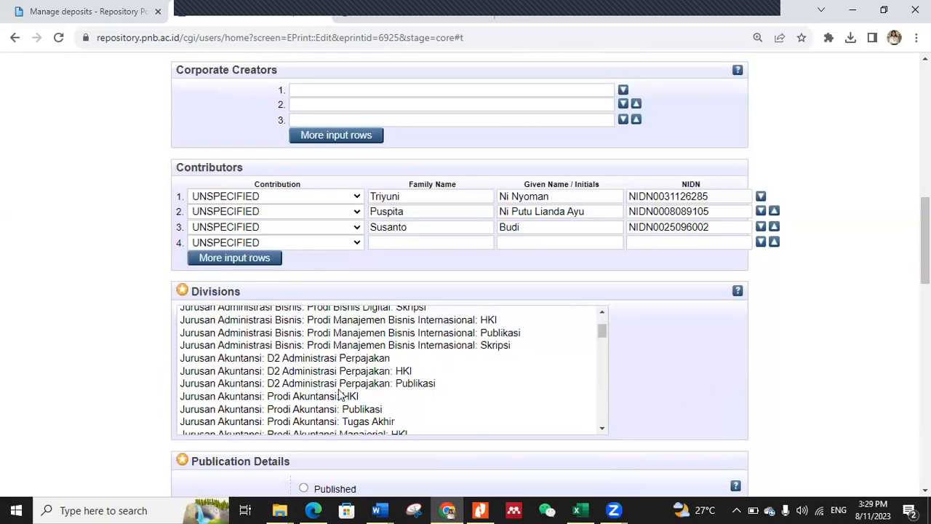
{"action": "scroll", "coordinate": [341, 399], "scroll_direction": "down", "scroll_amount": 3}
{"action": "scroll", "coordinate": [320, 371], "scroll_direction": "down", "scroll_amount": 1}
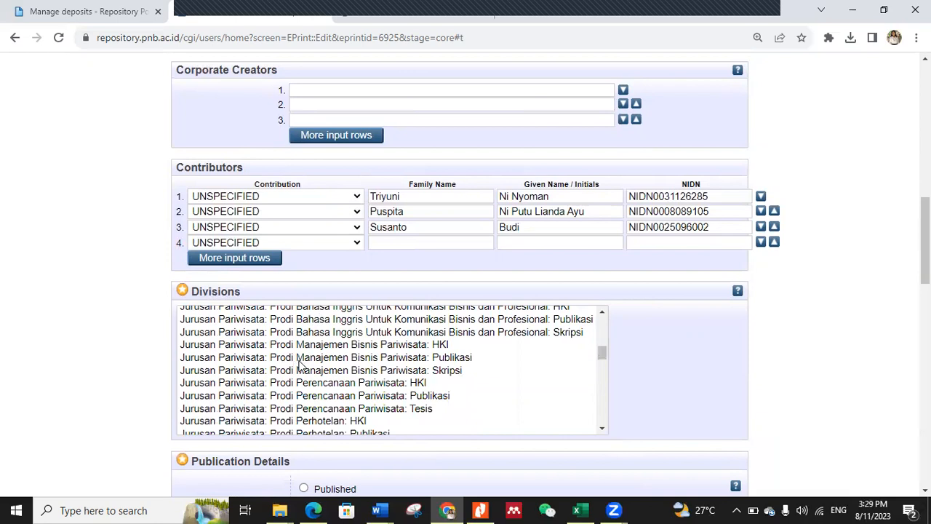
{"action": "left_click", "coordinate": [425, 373]}
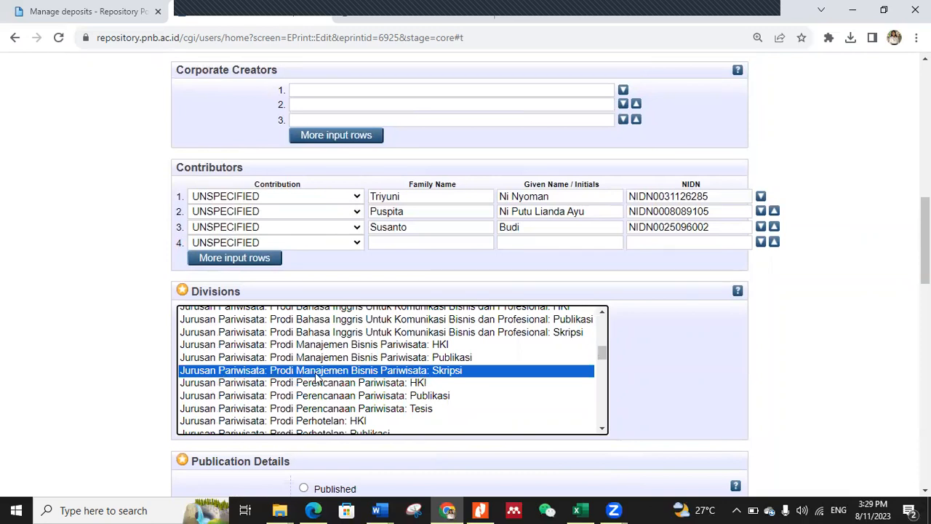
Step: Set the date type to Completion and check the thesis defence date on the approval page in Word
{"action": "scroll", "coordinate": [677, 401], "scroll_direction": "down", "scroll_amount": 3}
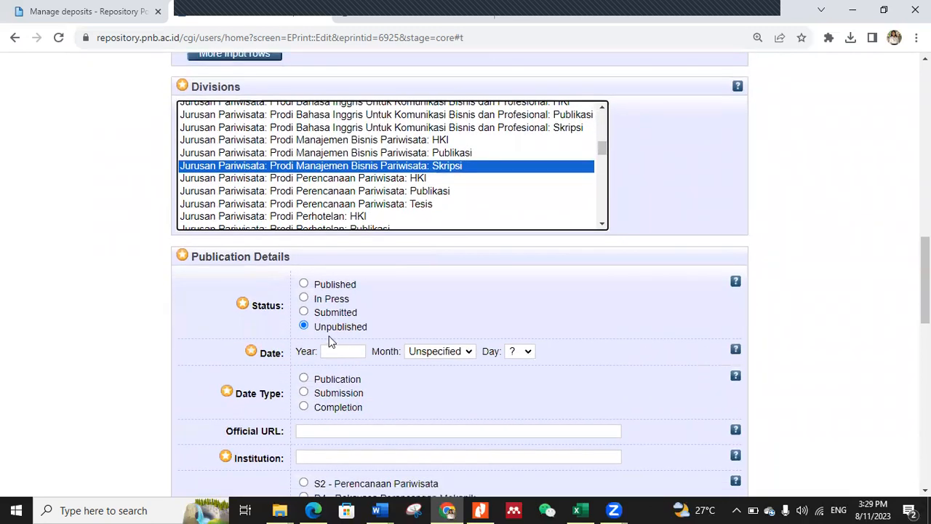
{"action": "left_click", "coordinate": [304, 407]}
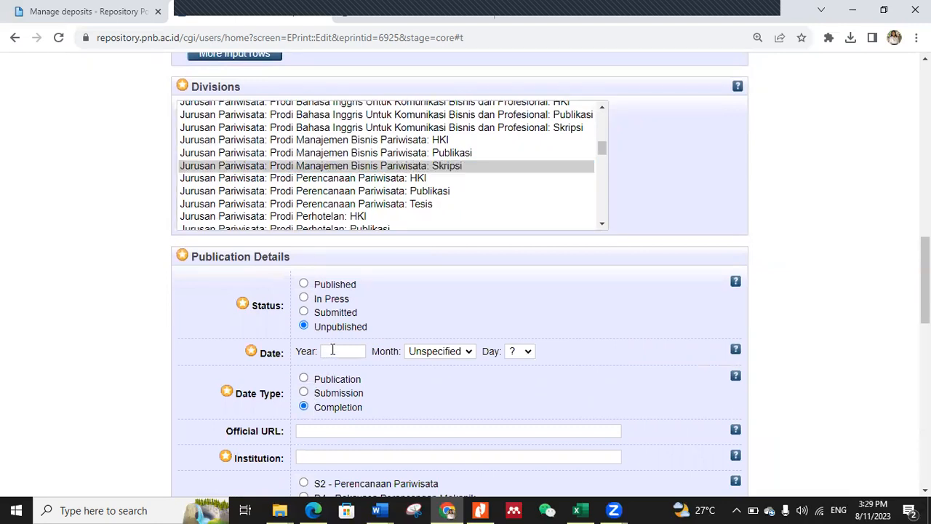
{"action": "mouse_move", "coordinate": [376, 510]}
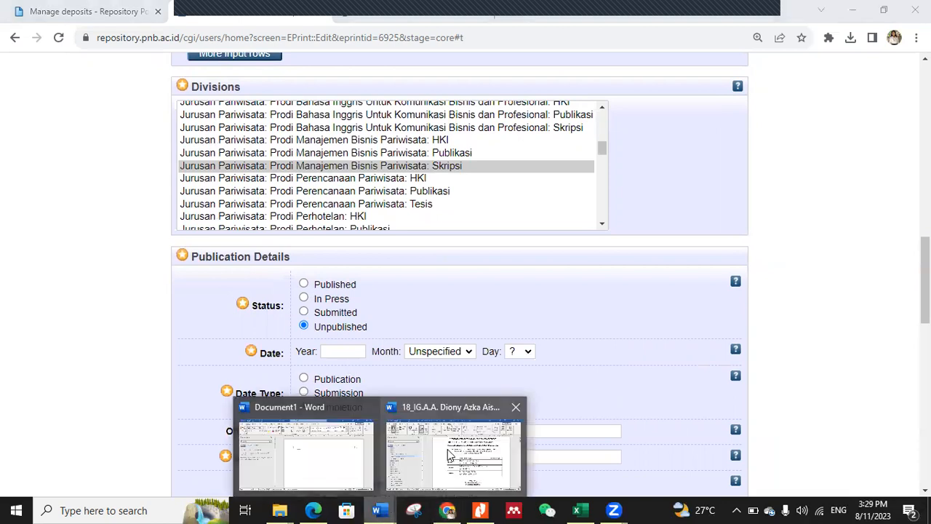
{"action": "left_click", "coordinate": [464, 457]}
{"action": "scroll", "coordinate": [690, 363], "scroll_direction": "down", "scroll_amount": 1}
{"action": "scroll", "coordinate": [690, 362], "scroll_direction": "down", "scroll_amount": 4}
{"action": "scroll", "coordinate": [690, 367], "scroll_direction": "up", "scroll_amount": 6}
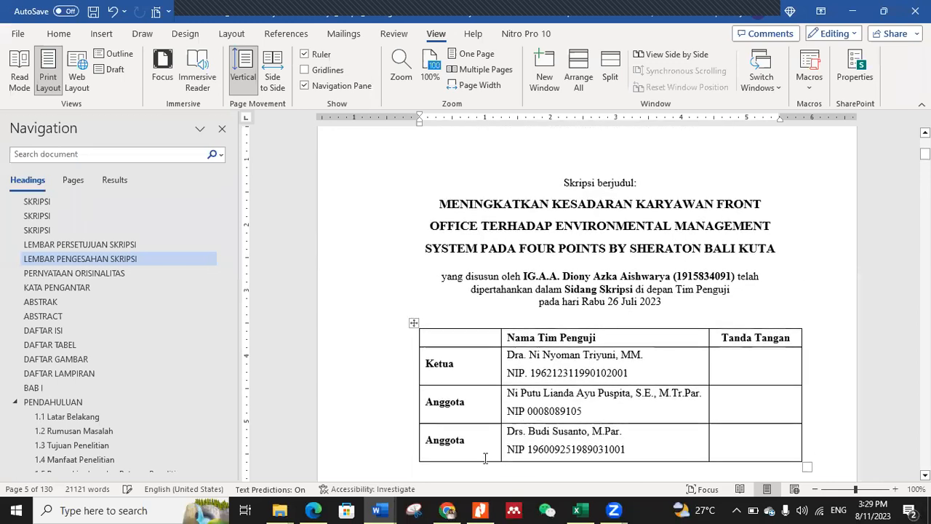
Step: Back in Chrome, set the publication date to year 2023, month July, day 26
{"action": "left_click", "coordinate": [447, 510]}
{"action": "left_click", "coordinate": [344, 351]}
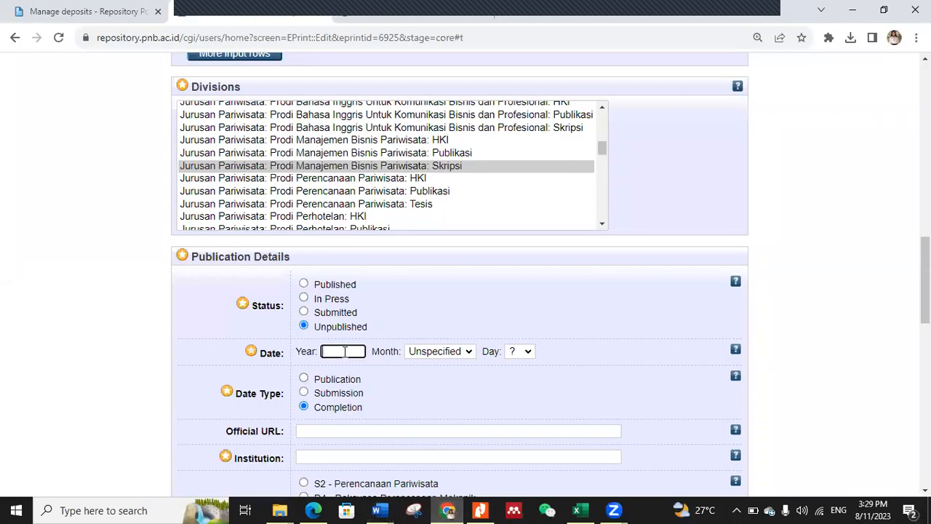
{"action": "left_click", "coordinate": [344, 351]}
{"action": "left_click", "coordinate": [348, 324]}
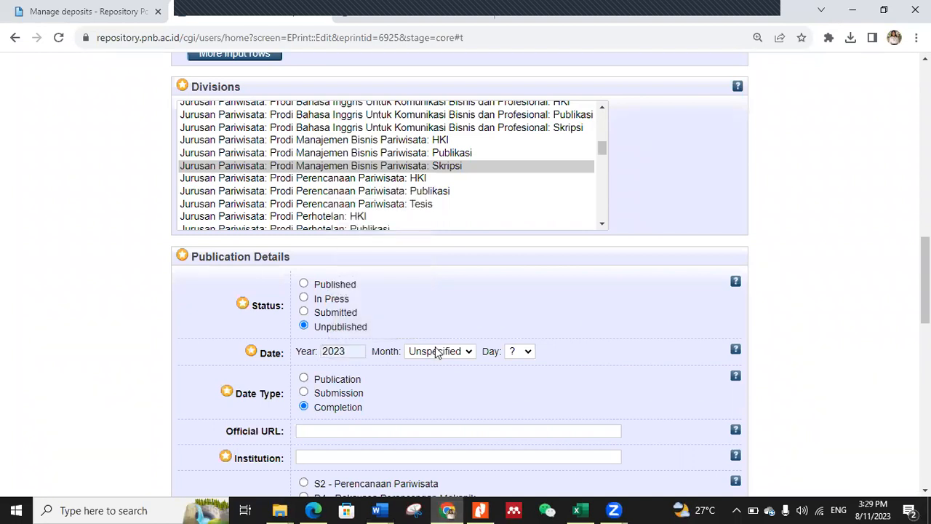
{"action": "left_click", "coordinate": [437, 352]}
{"action": "left_click", "coordinate": [441, 271]}
{"action": "left_click", "coordinate": [512, 353]}
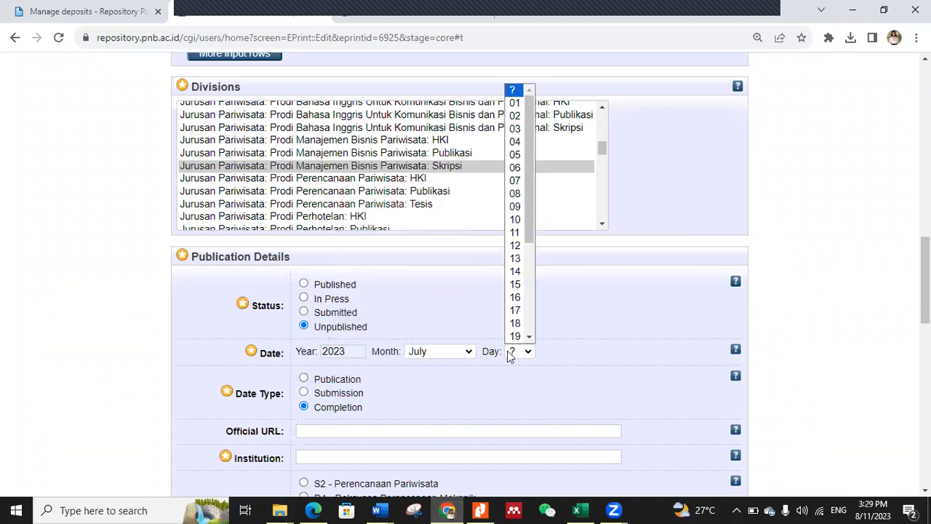
{"action": "scroll", "coordinate": [514, 320], "scroll_direction": "down", "scroll_amount": 3}
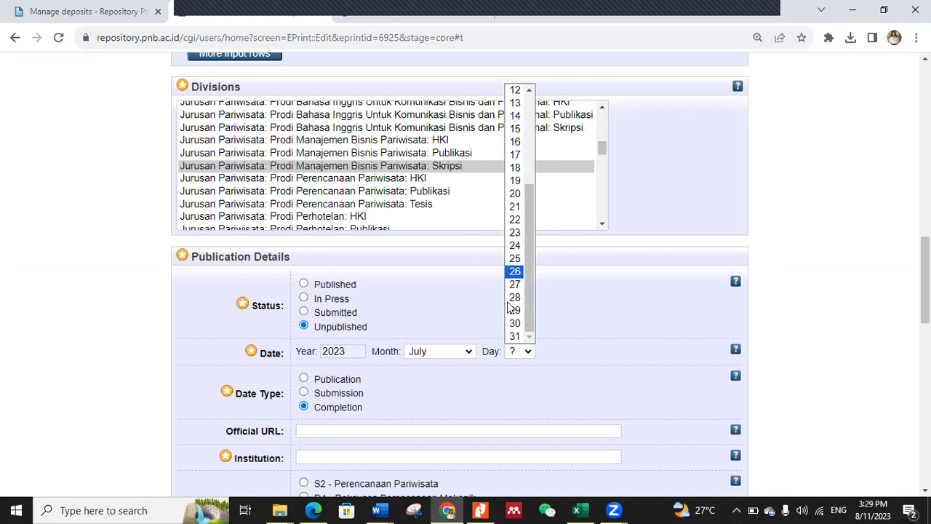
{"action": "left_click", "coordinate": [515, 271]}
Step: Enter Politeknik Negeri Bali as the institution and choose D4 - Manajemen Bisnis Pariwisata as the department
{"action": "scroll", "coordinate": [459, 403], "scroll_direction": "down", "scroll_amount": 2}
{"action": "left_click", "coordinate": [328, 319]}
{"action": "left_click", "coordinate": [393, 348]}
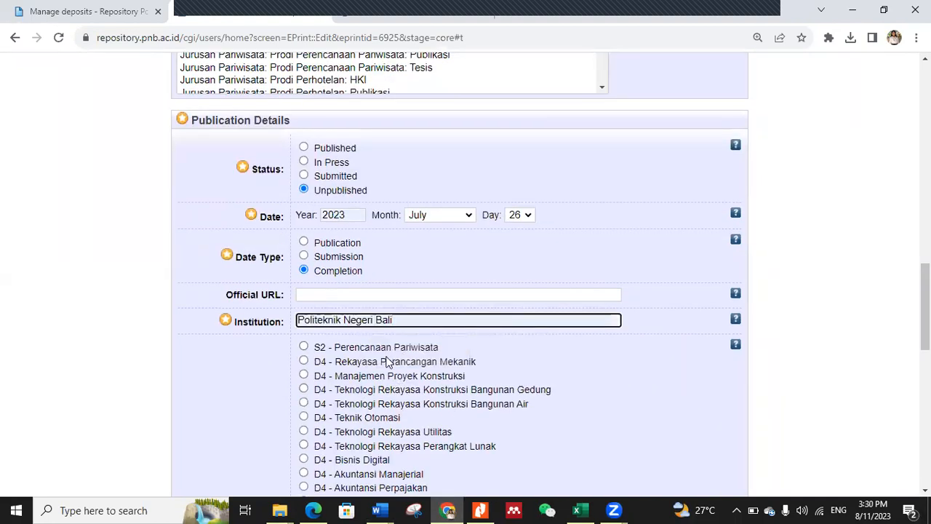
{"action": "scroll", "coordinate": [387, 361], "scroll_direction": "down", "scroll_amount": 2}
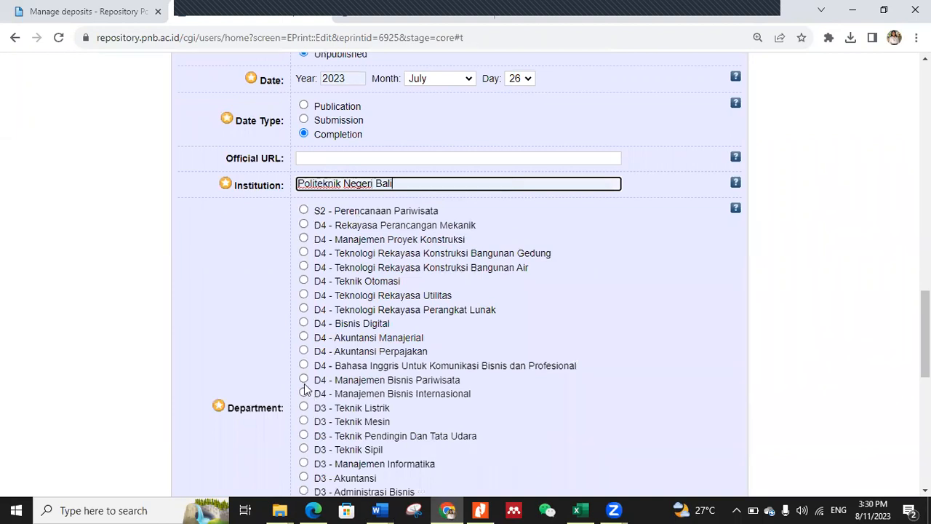
{"action": "left_click", "coordinate": [303, 381]}
Step: Check the thesis's page count in Word and enter 130 as the number of pages in Chrome
{"action": "scroll", "coordinate": [391, 401], "scroll_direction": "down", "scroll_amount": 4}
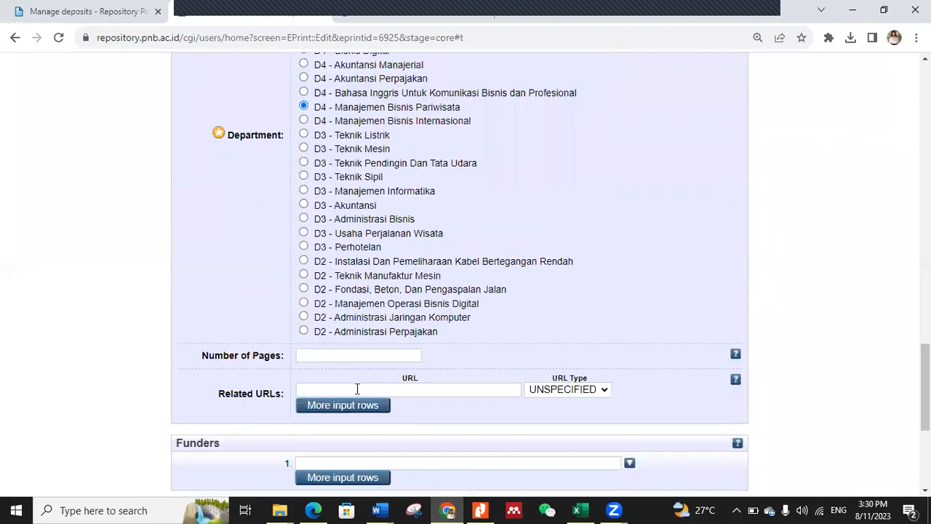
{"action": "mouse_move", "coordinate": [376, 510]}
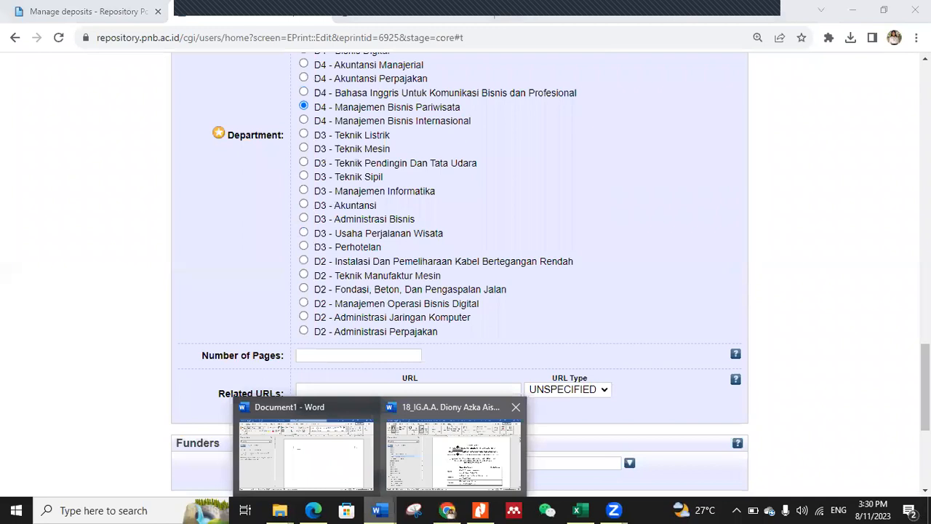
{"action": "left_click", "coordinate": [399, 457]}
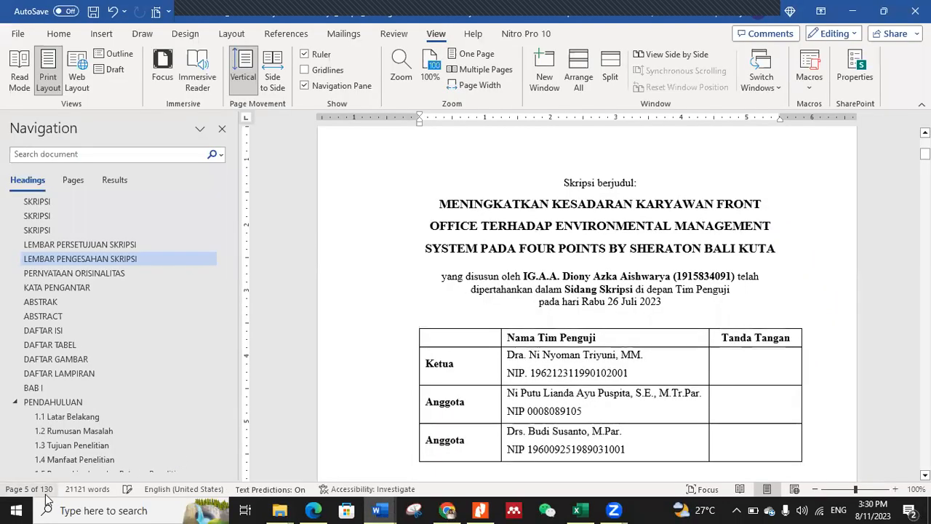
{"action": "left_click", "coordinate": [449, 510]}
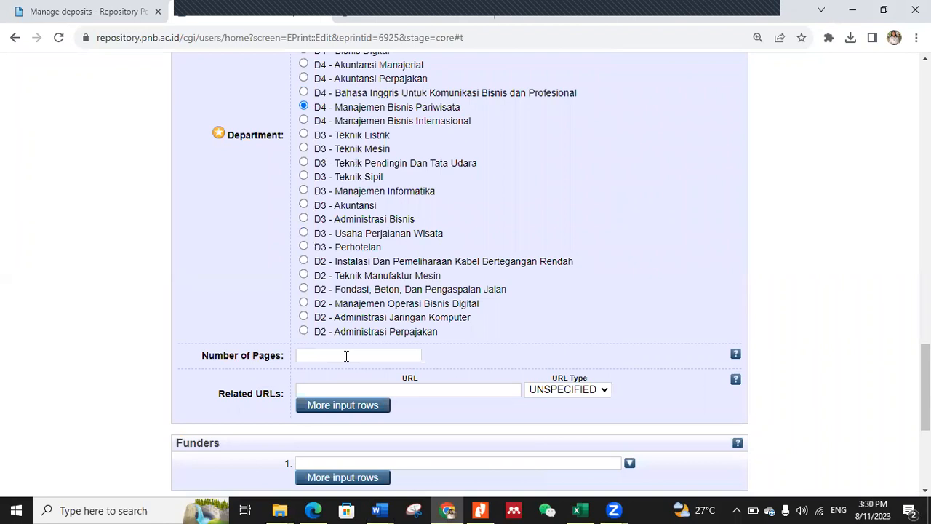
{"action": "left_click", "coordinate": [346, 355]}
{"action": "type", "text": "1"}
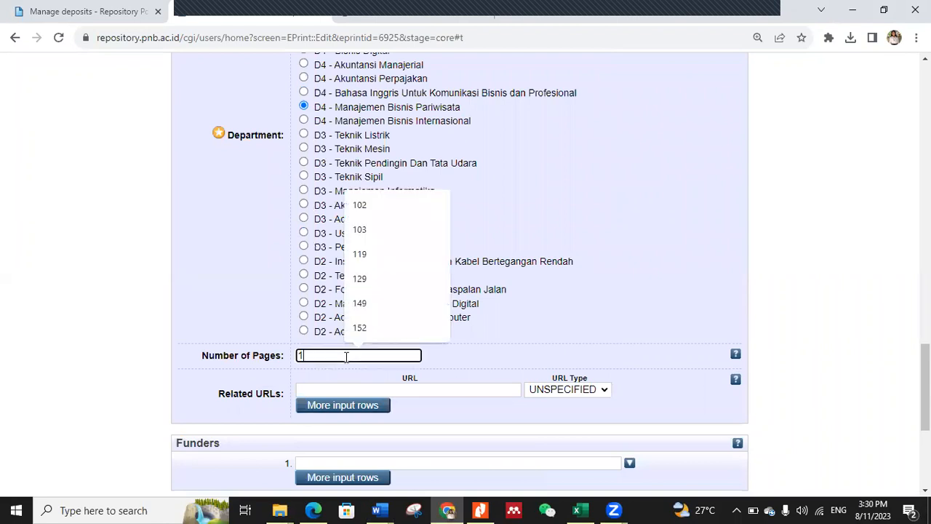
{"action": "type", "text": "30"}
Step: Expand the Contact Email Address section and enter the student's institutional e-mail address
{"action": "scroll", "coordinate": [300, 376], "scroll_direction": "down", "scroll_amount": 3}
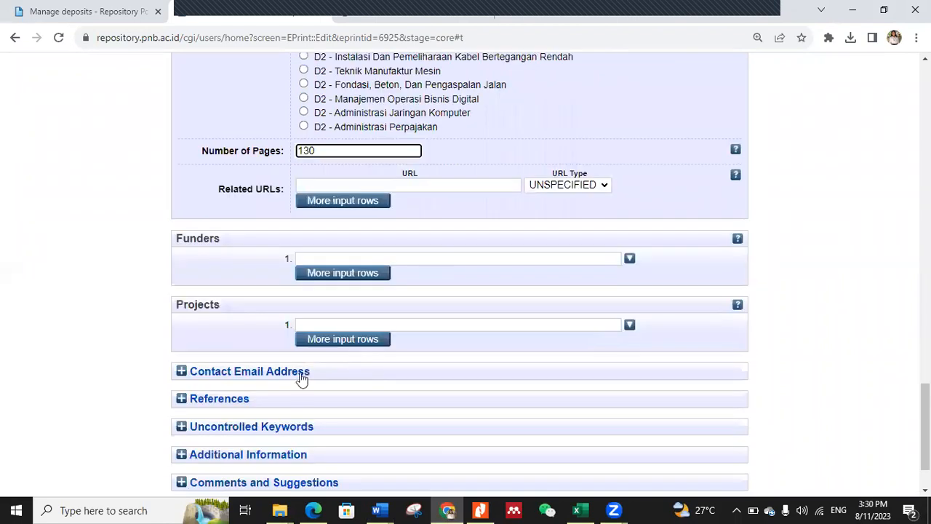
{"action": "left_click", "coordinate": [294, 374]}
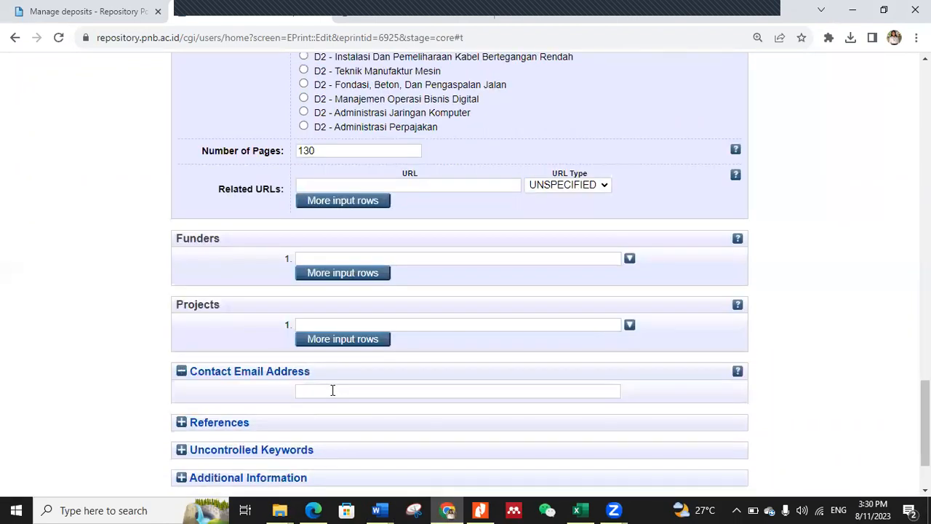
{"action": "left_click", "coordinate": [332, 390]}
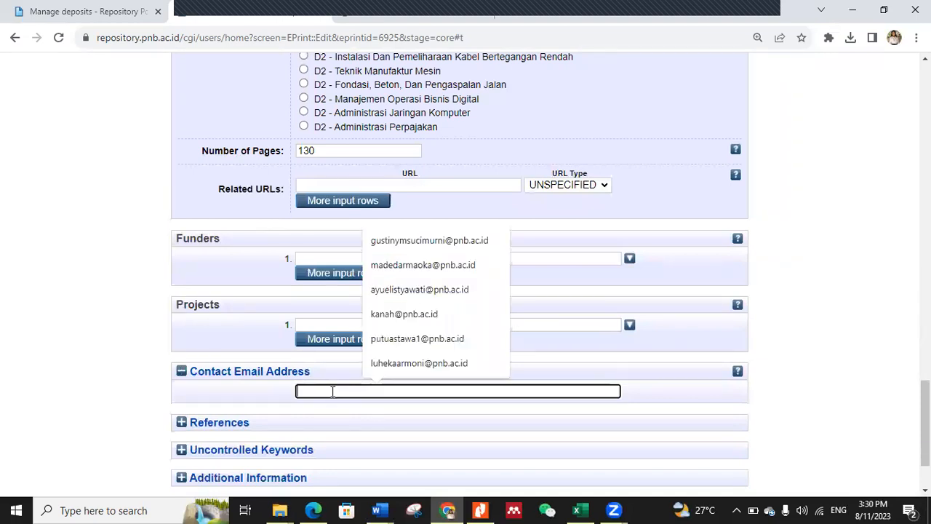
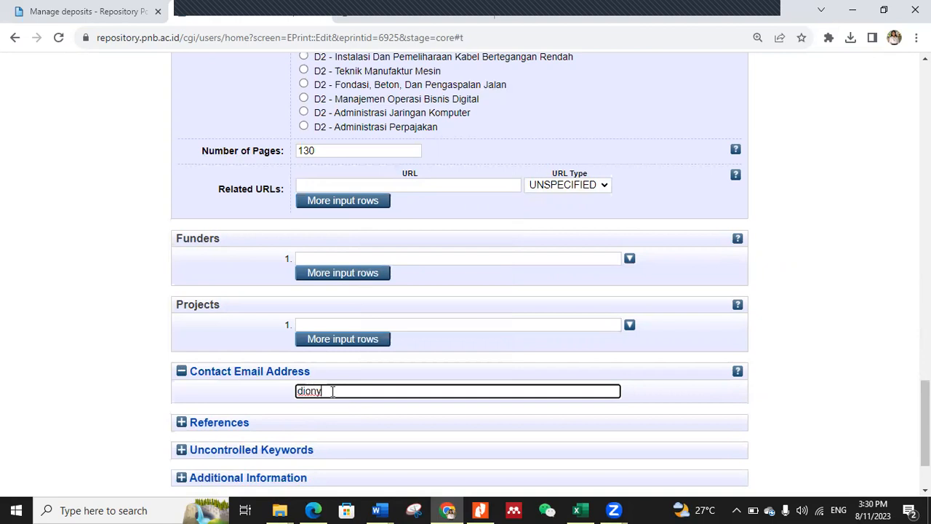
Step: Review the completed title, abstract, thesis type, creators and contributors in the deposit details
{"action": "scroll", "coordinate": [416, 387], "scroll_direction": "down", "scroll_amount": 2}
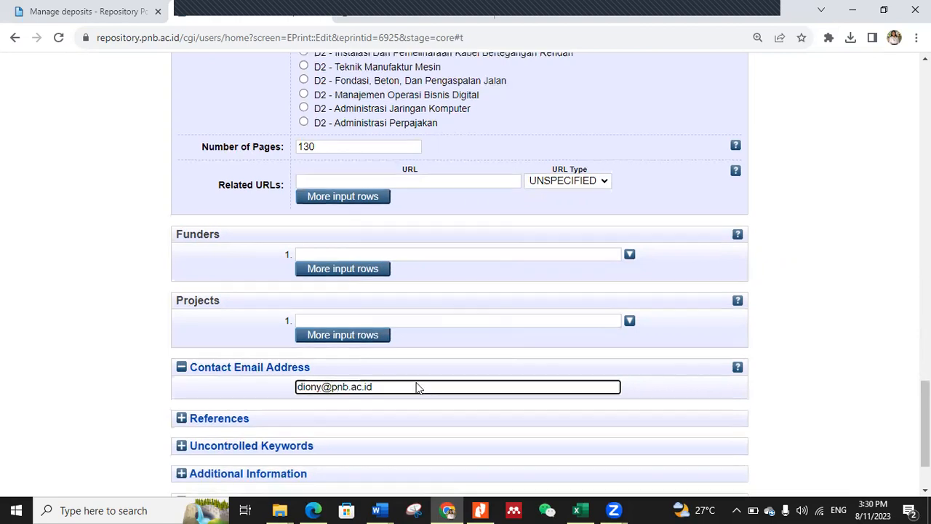
{"action": "scroll", "coordinate": [416, 388], "scroll_direction": "up", "scroll_amount": 5}
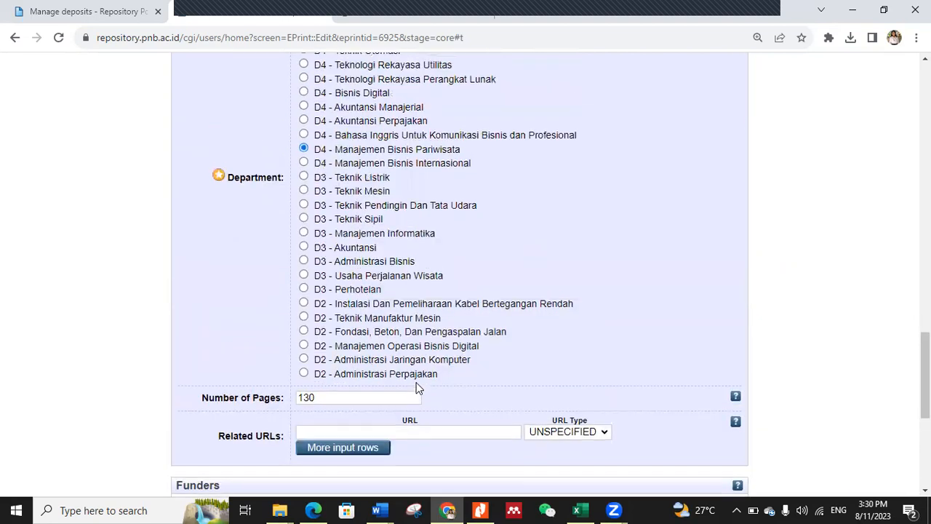
{"action": "scroll", "coordinate": [416, 385], "scroll_direction": "up", "scroll_amount": 6}
{"action": "scroll", "coordinate": [417, 386], "scroll_direction": "up", "scroll_amount": 10}
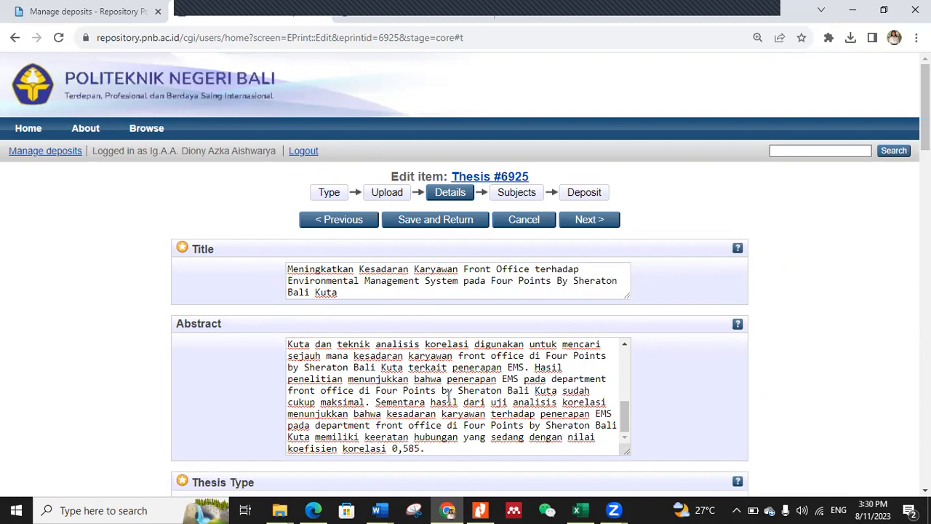
{"action": "scroll", "coordinate": [449, 395], "scroll_direction": "down", "scroll_amount": 3}
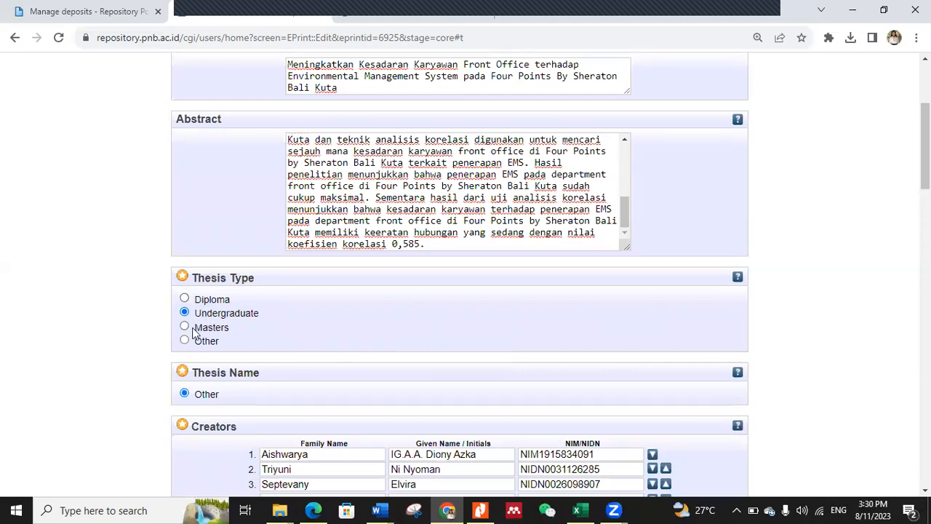
{"action": "scroll", "coordinate": [270, 347], "scroll_direction": "down", "scroll_amount": 2}
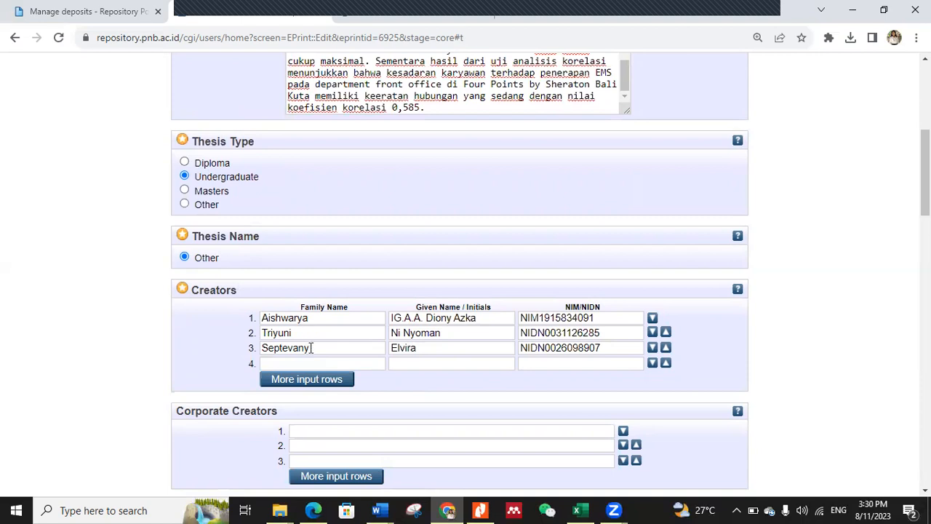
{"action": "scroll", "coordinate": [313, 348], "scroll_direction": "down", "scroll_amount": 4}
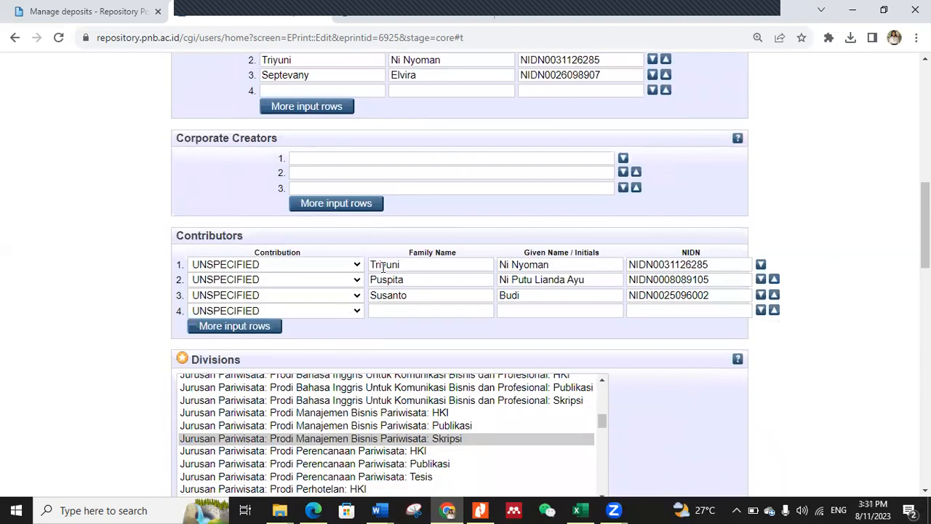
Step: Look through the Divisions list and check the selected study programme entry among the available departments
{"action": "scroll", "coordinate": [463, 468], "scroll_direction": "down", "scroll_amount": 4}
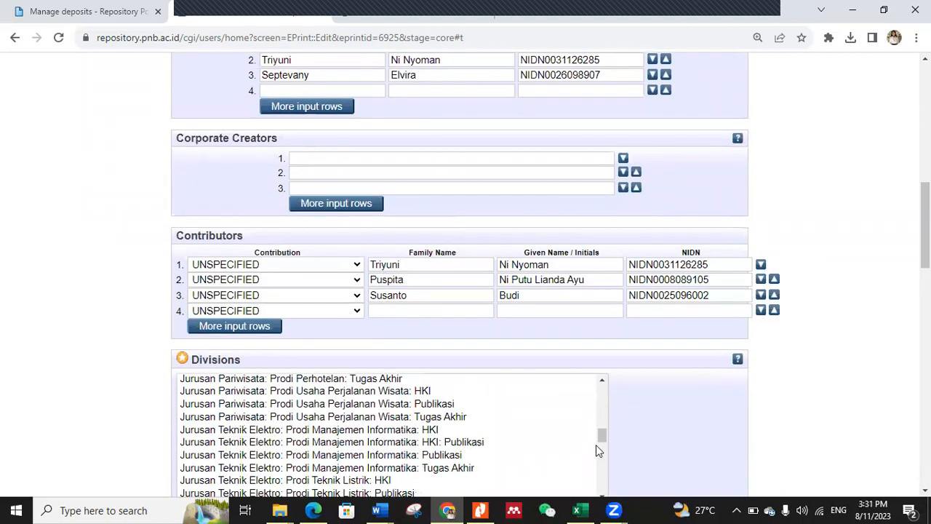
{"action": "scroll", "coordinate": [595, 445], "scroll_direction": "up", "scroll_amount": 6}
{"action": "scroll", "coordinate": [815, 447], "scroll_direction": "down", "scroll_amount": 1}
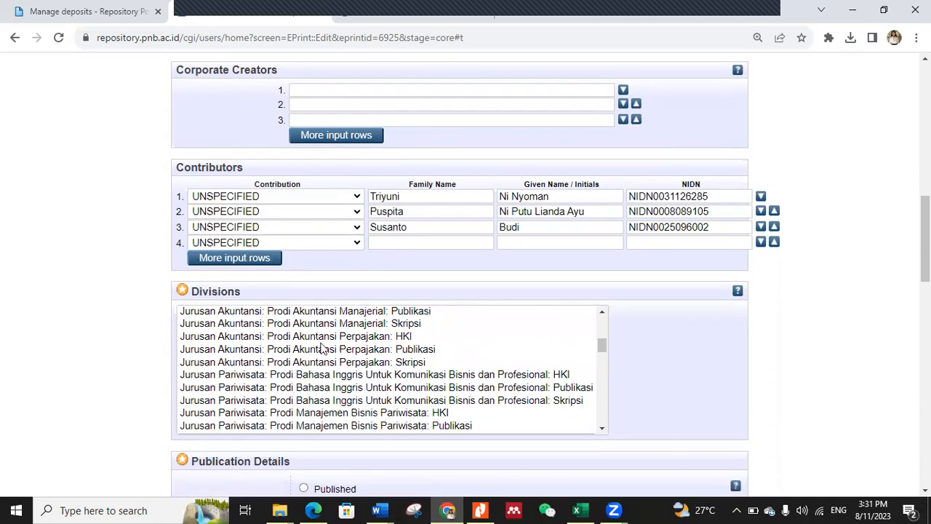
{"action": "scroll", "coordinate": [268, 346], "scroll_direction": "down", "scroll_amount": 1}
{"action": "scroll", "coordinate": [268, 346], "scroll_direction": "down", "scroll_amount": 1}
{"action": "scroll", "coordinate": [245, 347], "scroll_direction": "up", "scroll_amount": 1}
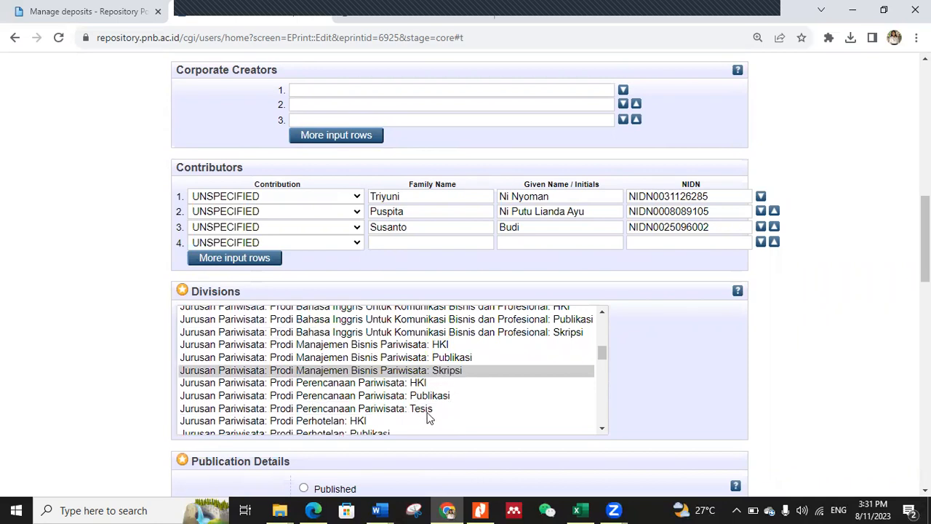
{"action": "scroll", "coordinate": [486, 371], "scroll_direction": "up", "scroll_amount": 5}
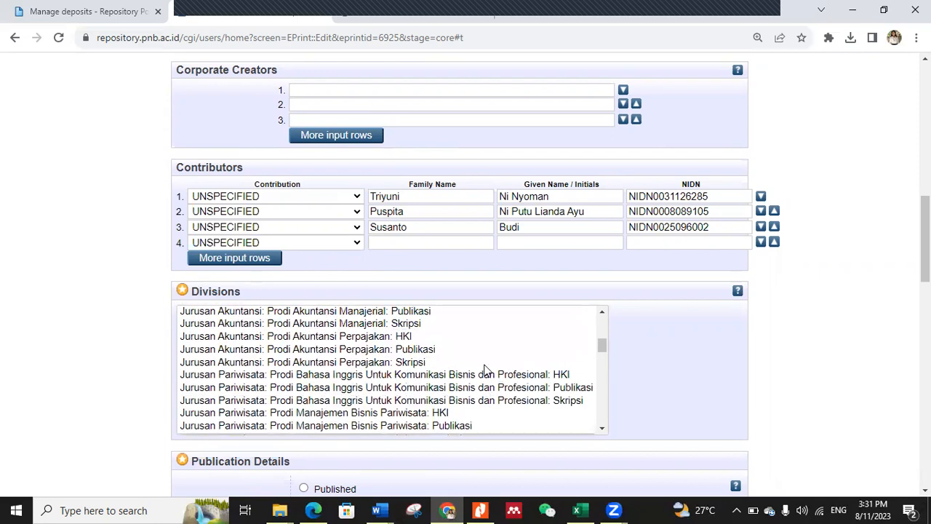
{"action": "scroll", "coordinate": [444, 397], "scroll_direction": "up", "scroll_amount": 8}
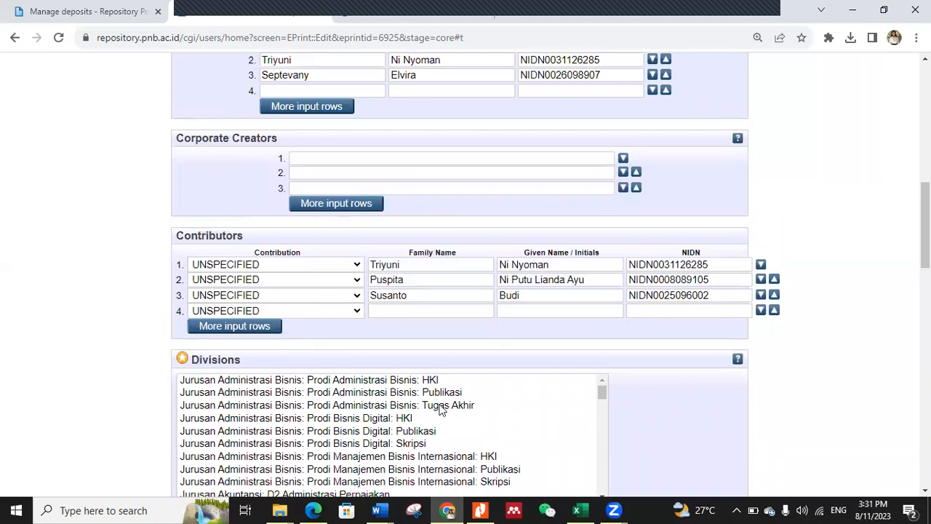
Step: Review the divisions, publication details, department, page count and contact e-mail of the deposit, and save it to return to the item view
{"action": "scroll", "coordinate": [611, 420], "scroll_direction": "down", "scroll_amount": 4}
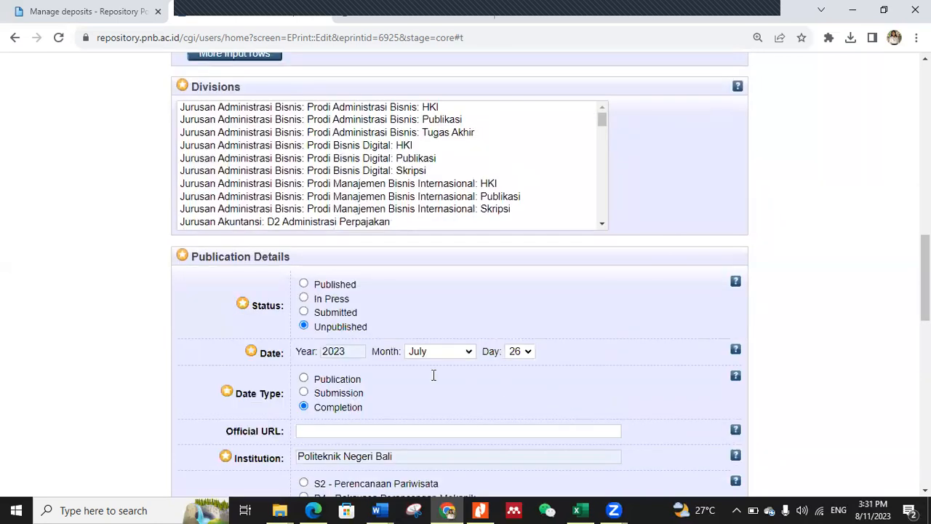
{"action": "scroll", "coordinate": [433, 375], "scroll_direction": "down", "scroll_amount": 2}
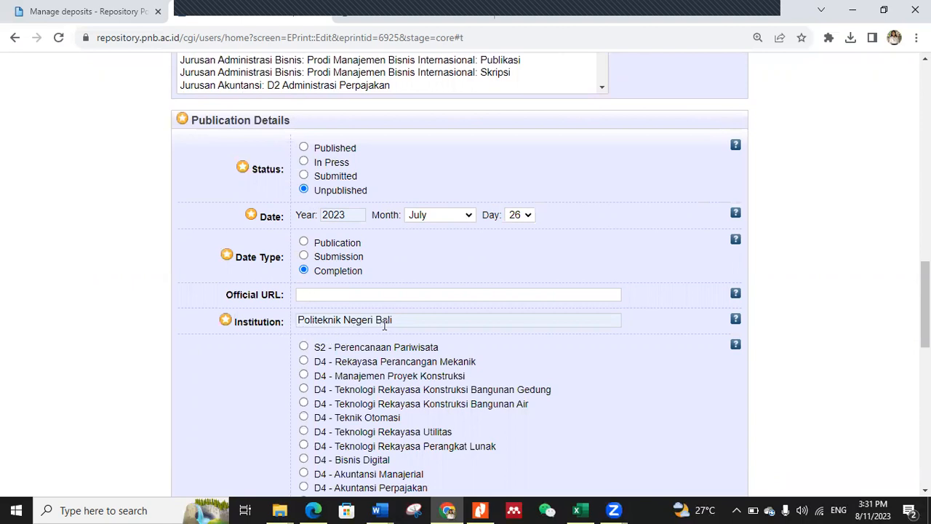
{"action": "scroll", "coordinate": [385, 325], "scroll_direction": "down", "scroll_amount": 4}
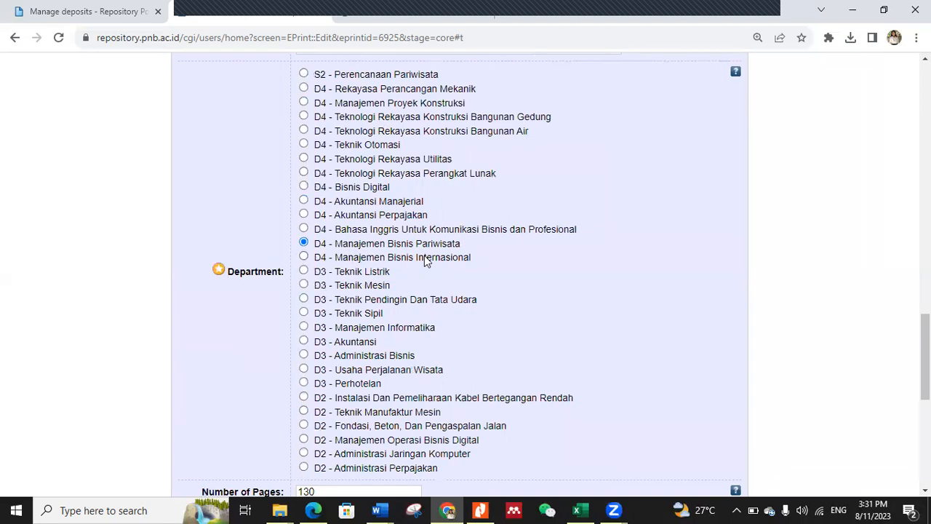
{"action": "scroll", "coordinate": [426, 313], "scroll_direction": "down", "scroll_amount": 3}
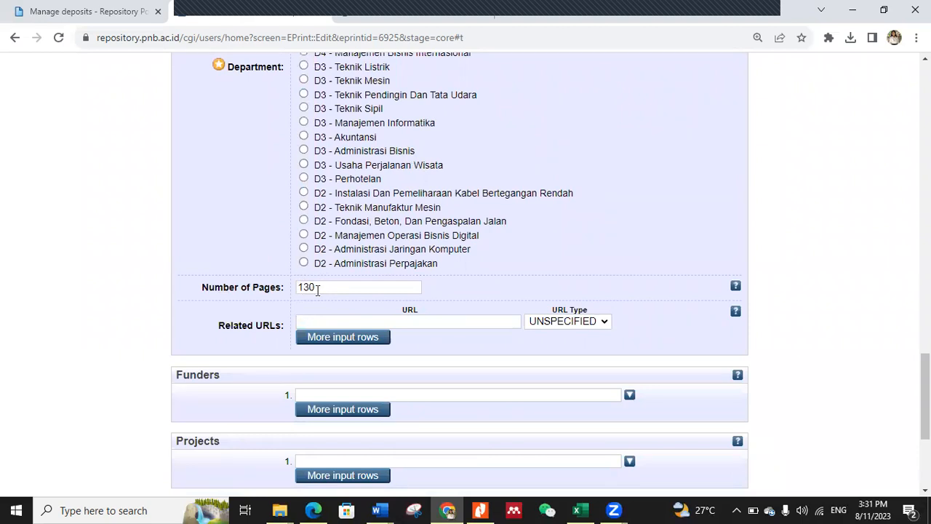
{"action": "scroll", "coordinate": [493, 362], "scroll_direction": "down", "scroll_amount": 3}
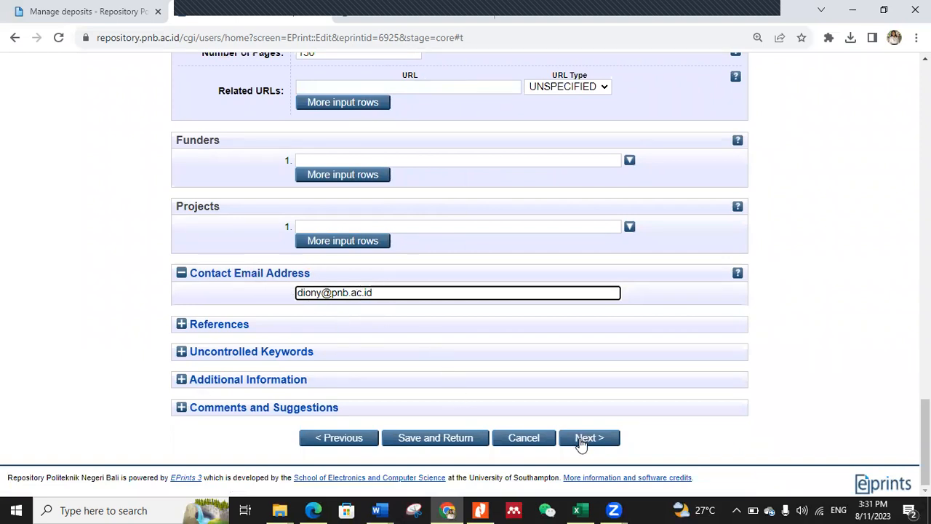
{"action": "left_click", "coordinate": [462, 442]}
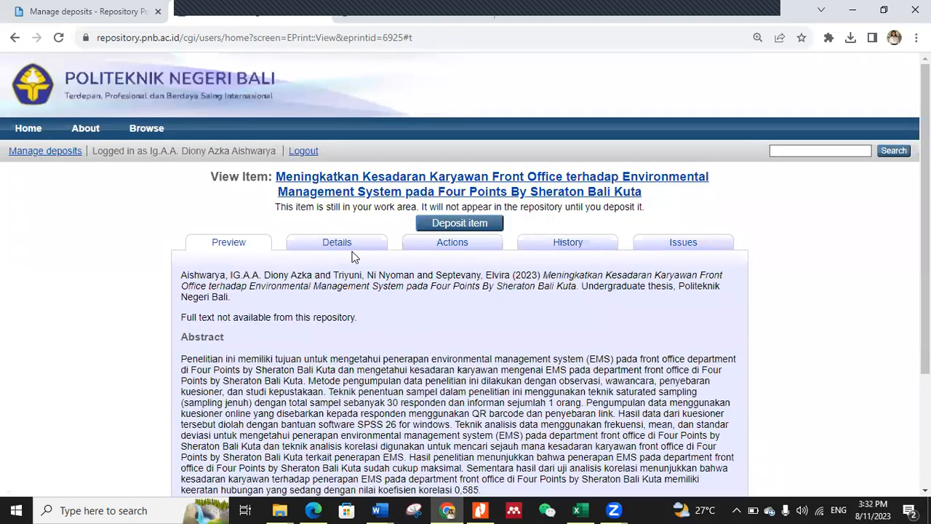
Step: Switch to Nitro and delete the appendix pages 29-60, even and odd, from the RAMA thesis PDF
{"action": "left_click", "coordinate": [480, 510]}
{"action": "scroll", "coordinate": [524, 237], "scroll_direction": "up", "scroll_amount": 12}
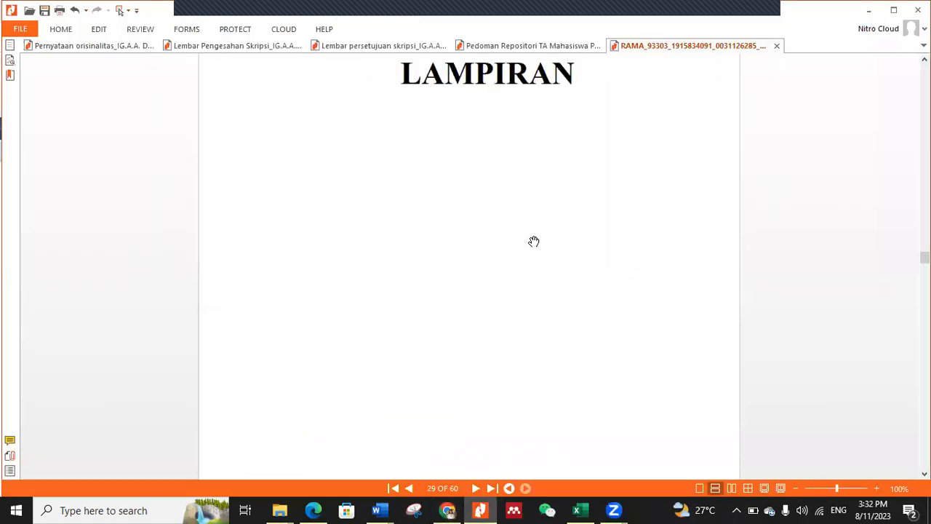
{"action": "scroll", "coordinate": [536, 242], "scroll_direction": "down", "scroll_amount": 10}
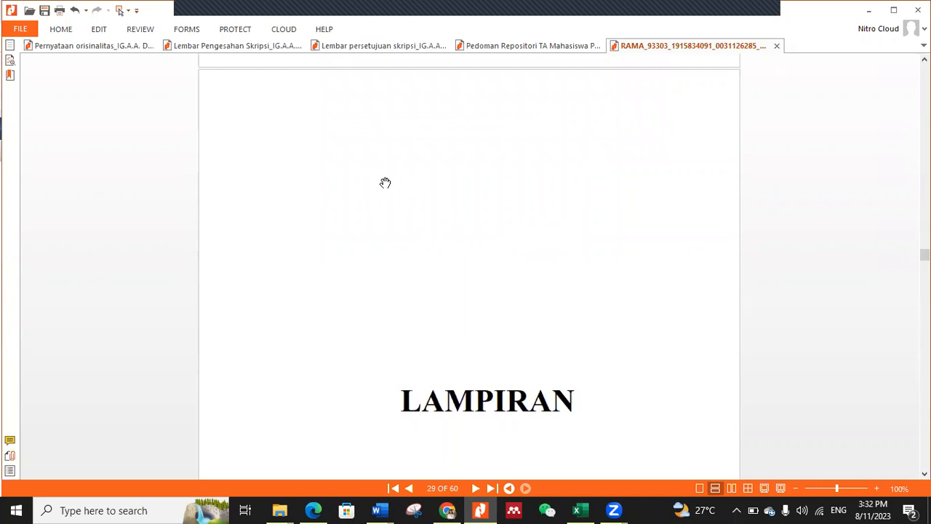
{"action": "scroll", "coordinate": [385, 187], "scroll_direction": "down", "scroll_amount": 3}
{"action": "scroll", "coordinate": [386, 187], "scroll_direction": "down", "scroll_amount": 1}
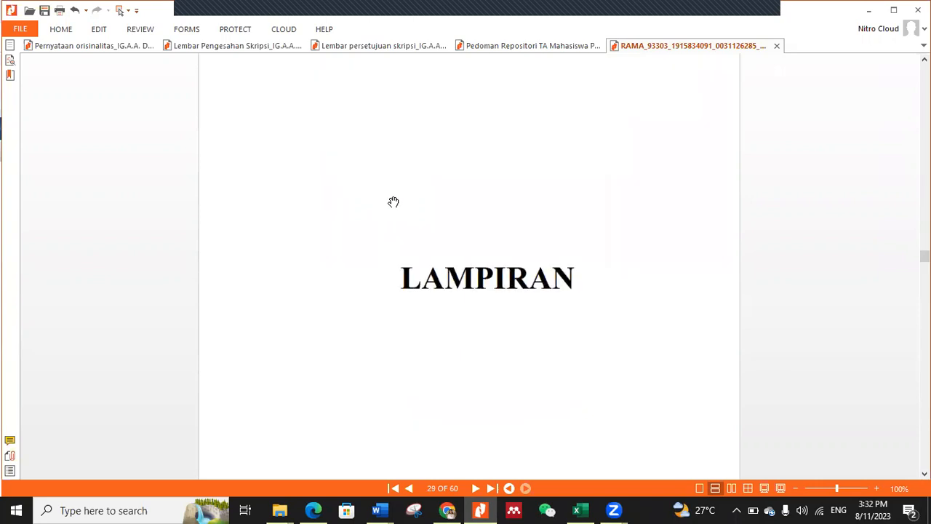
{"action": "scroll", "coordinate": [393, 201], "scroll_direction": "down", "scroll_amount": 4}
{"action": "scroll", "coordinate": [393, 201], "scroll_direction": "up", "scroll_amount": 2}
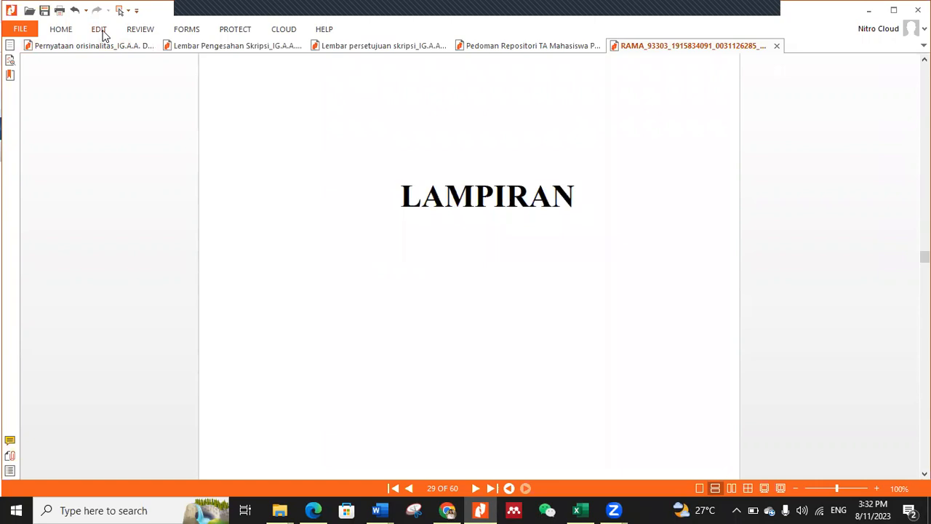
{"action": "left_click", "coordinate": [100, 31]}
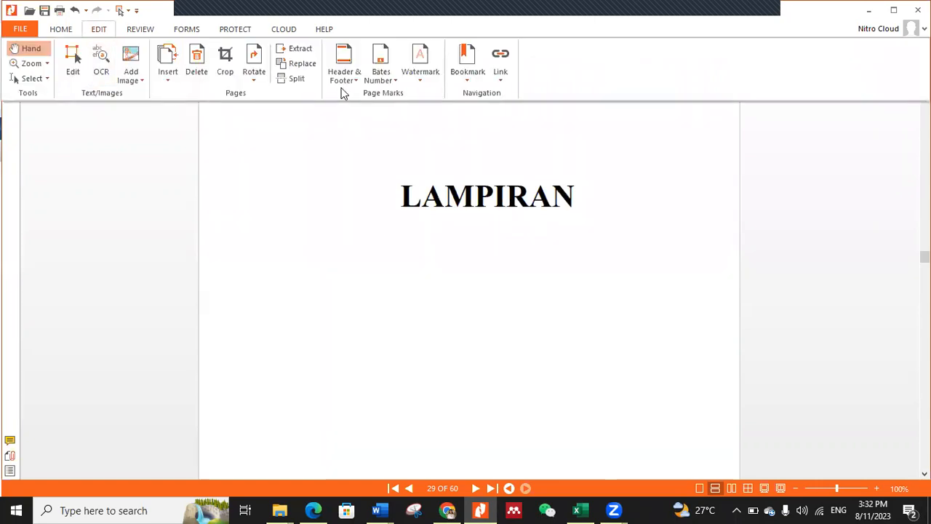
{"action": "left_click", "coordinate": [195, 69]}
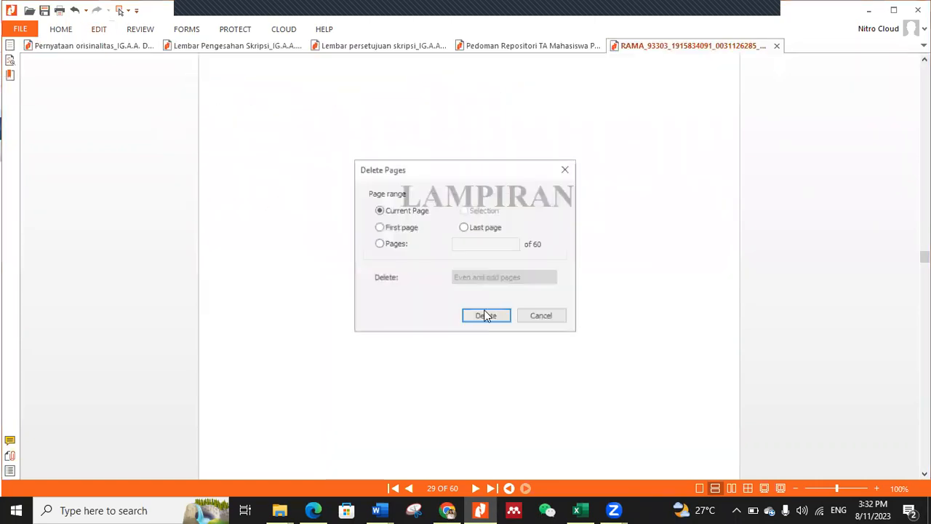
{"action": "left_click", "coordinate": [378, 244]}
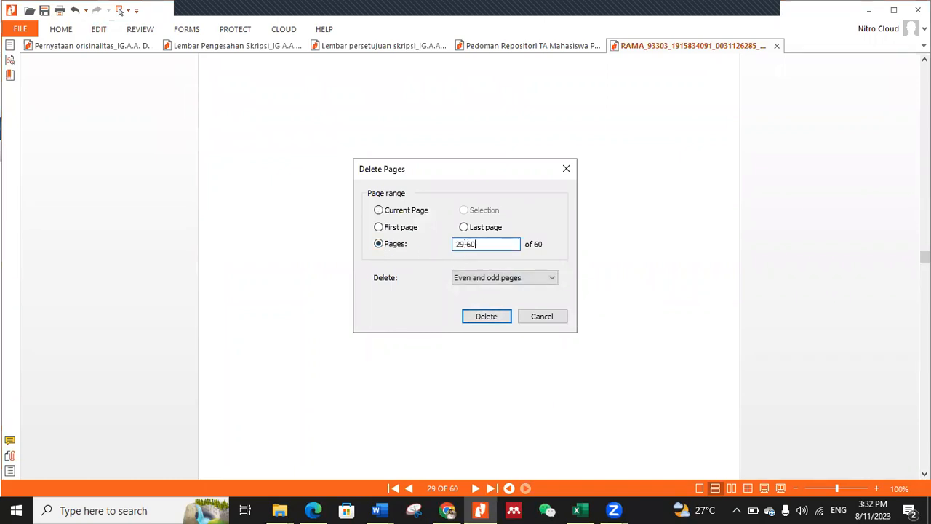
{"action": "left_click", "coordinate": [483, 318]}
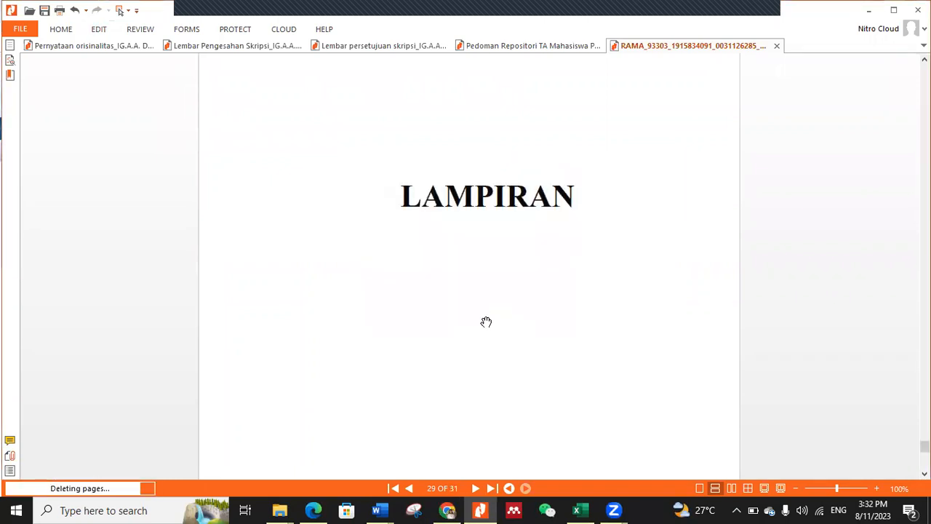
Step: Check the shortened thesis PDF from the bibliography back to the cover and forward through the approval pages, abstract and contents lists
{"action": "scroll", "coordinate": [644, 300], "scroll_direction": "up", "scroll_amount": 10}
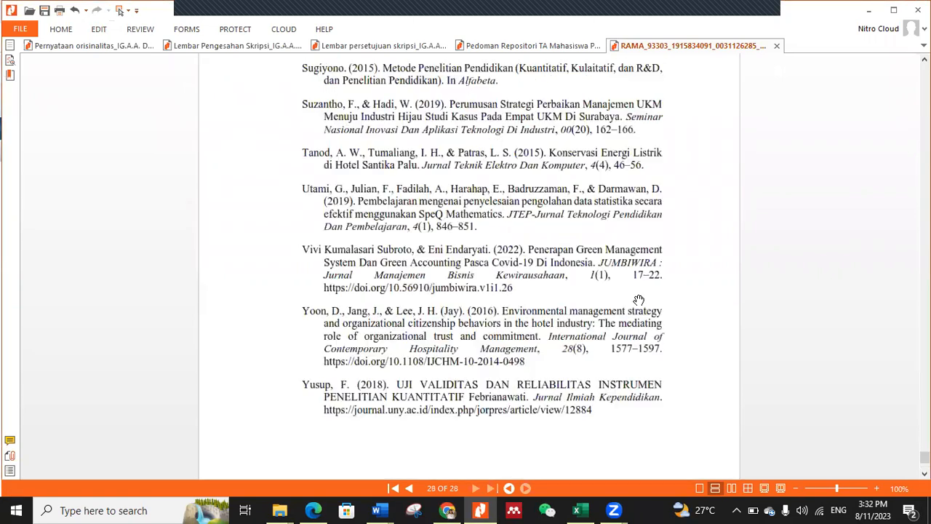
{"action": "scroll", "coordinate": [644, 300], "scroll_direction": "up", "scroll_amount": 20}
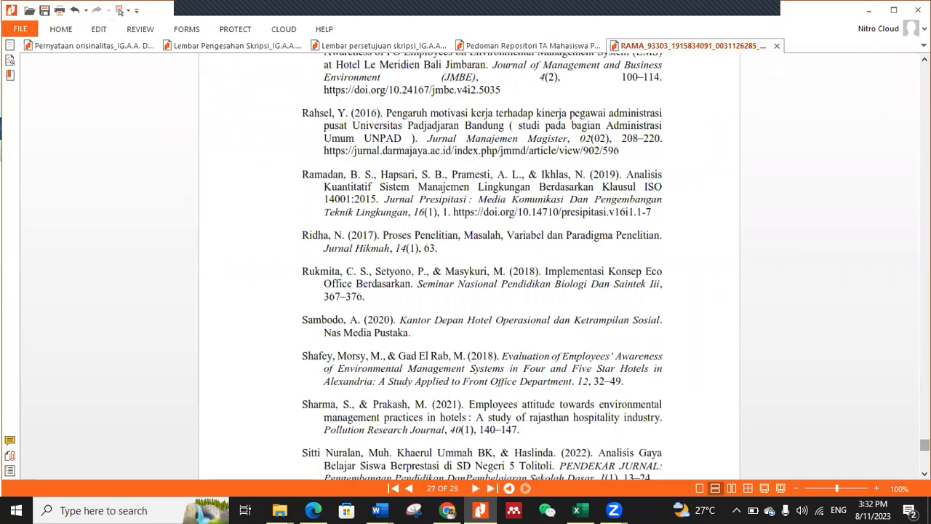
{"action": "scroll", "coordinate": [480, 270], "scroll_direction": "up", "scroll_amount": 20}
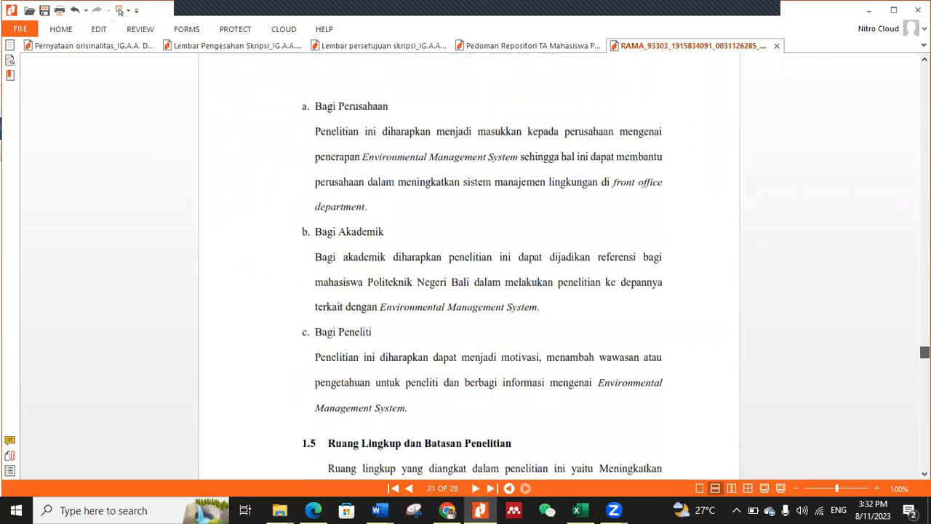
{"action": "scroll", "coordinate": [480, 269], "scroll_direction": "up", "scroll_amount": 20}
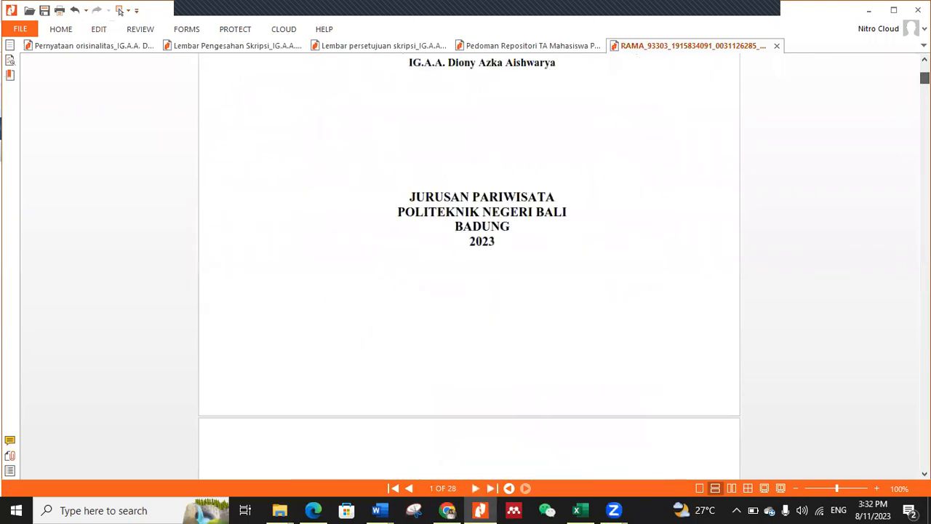
{"action": "scroll", "coordinate": [555, 262], "scroll_direction": "down", "scroll_amount": 15}
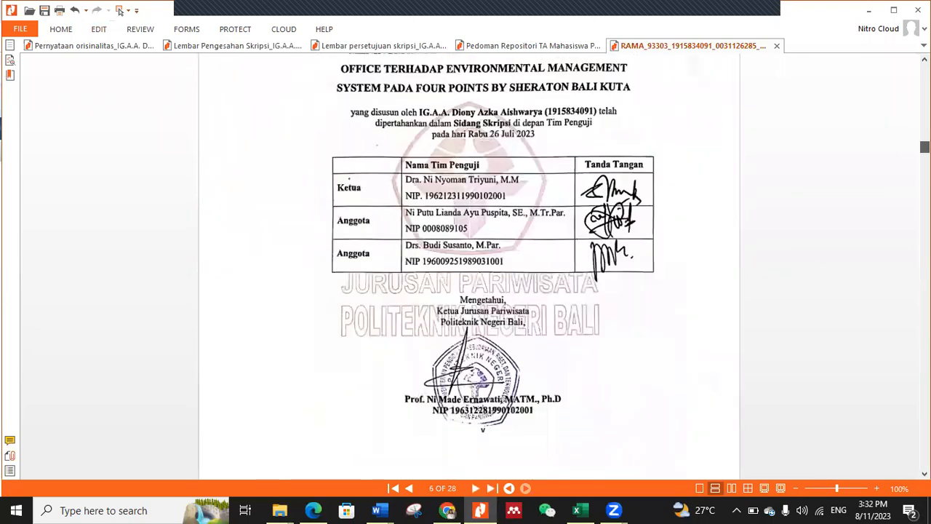
{"action": "scroll", "coordinate": [555, 262], "scroll_direction": "down", "scroll_amount": 10}
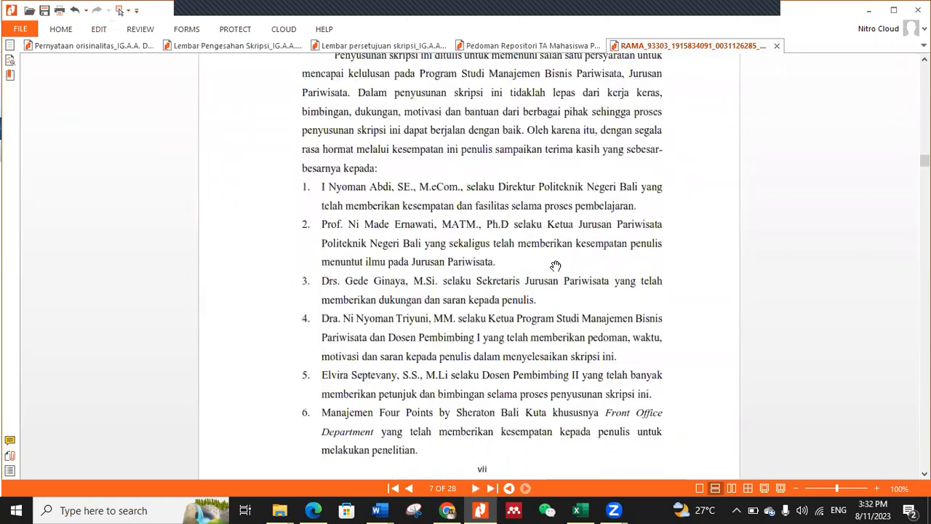
{"action": "scroll", "coordinate": [556, 266], "scroll_direction": "down", "scroll_amount": 5}
{"action": "scroll", "coordinate": [555, 266], "scroll_direction": "down", "scroll_amount": 15}
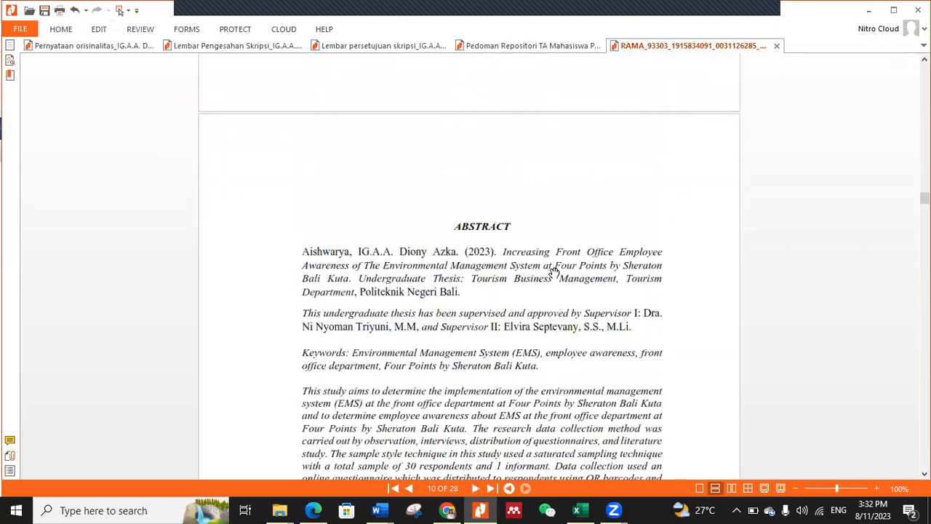
{"action": "scroll", "coordinate": [556, 278], "scroll_direction": "down", "scroll_amount": 15}
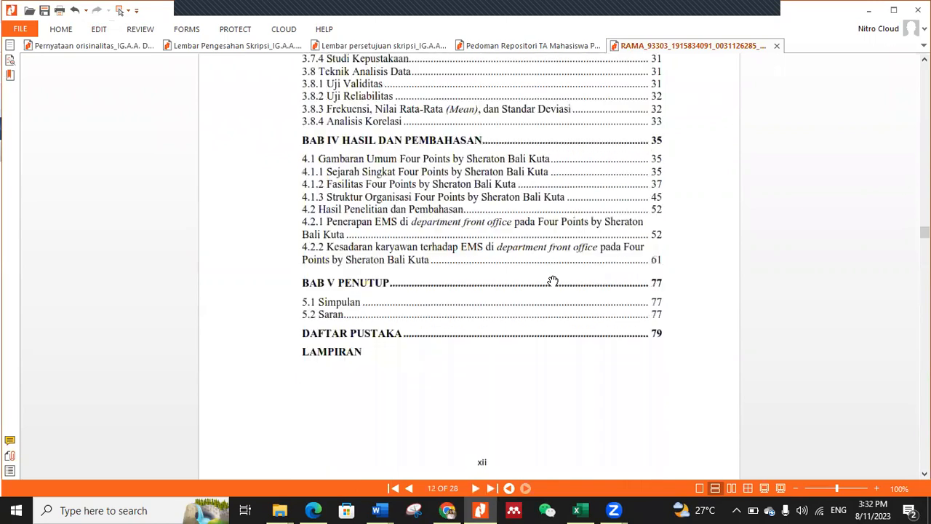
{"action": "scroll", "coordinate": [553, 281], "scroll_direction": "down", "scroll_amount": 5}
{"action": "scroll", "coordinate": [553, 281], "scroll_direction": "down", "scroll_amount": 15}
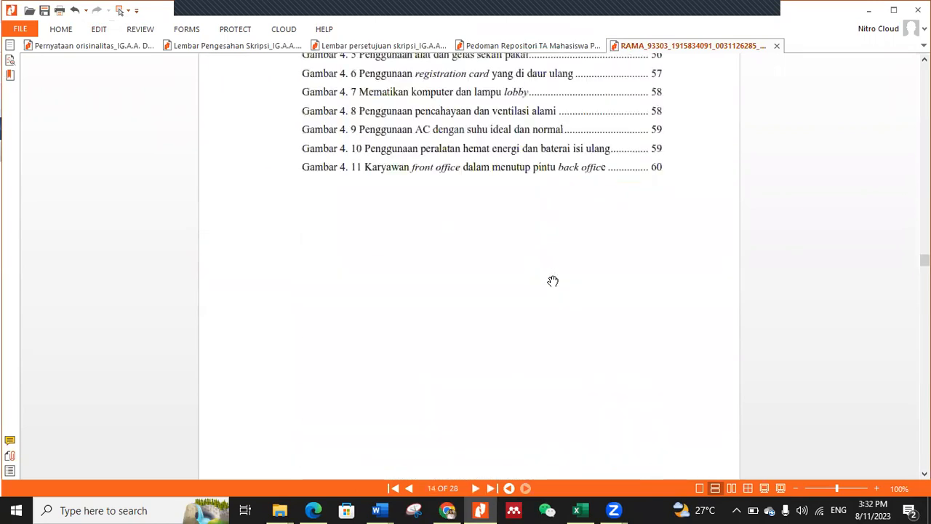
{"action": "scroll", "coordinate": [553, 282], "scroll_direction": "down", "scroll_amount": 12}
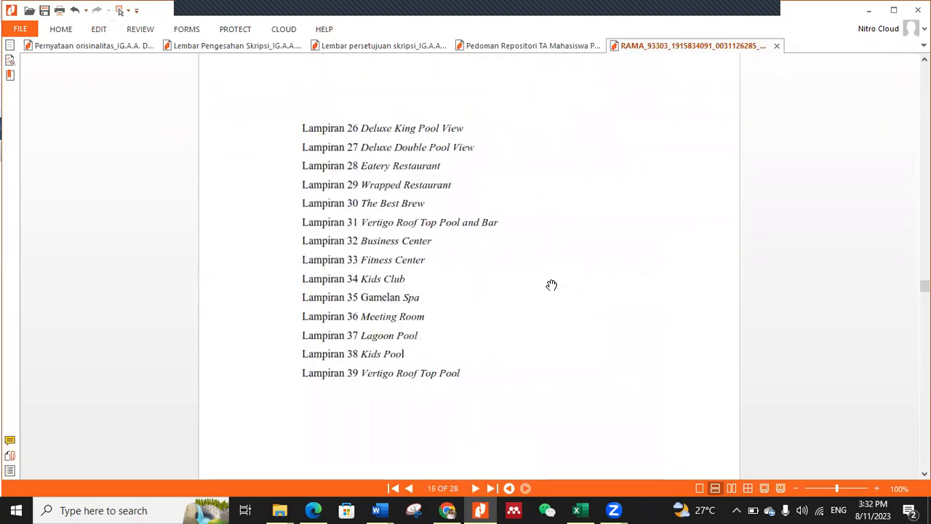
Step: Examine the start of chapter I and go back through the lists of appendices, figures and tables to the table of contents
{"action": "scroll", "coordinate": [552, 292], "scroll_direction": "up", "scroll_amount": 1}
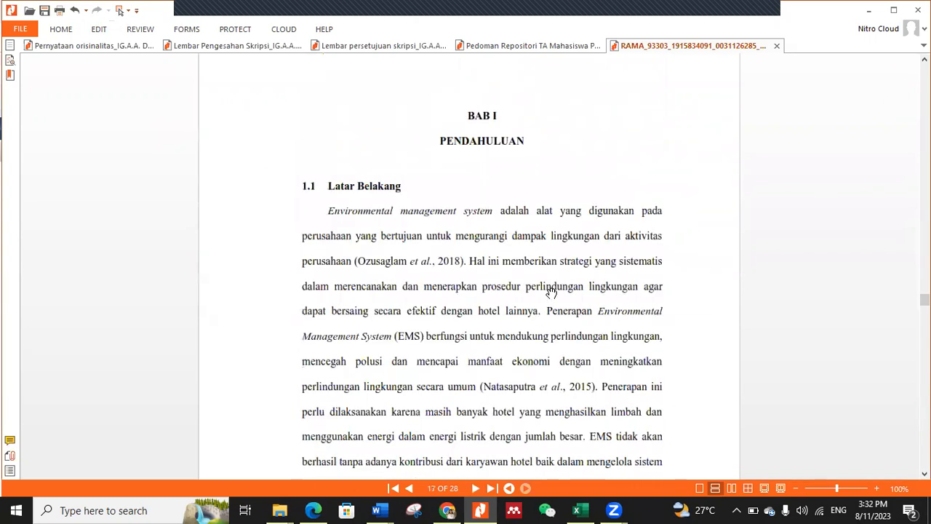
{"action": "scroll", "coordinate": [552, 291], "scroll_direction": "down", "scroll_amount": 8}
{"action": "scroll", "coordinate": [551, 292], "scroll_direction": "up", "scroll_amount": 11}
{"action": "scroll", "coordinate": [552, 294], "scroll_direction": "up", "scroll_amount": 20}
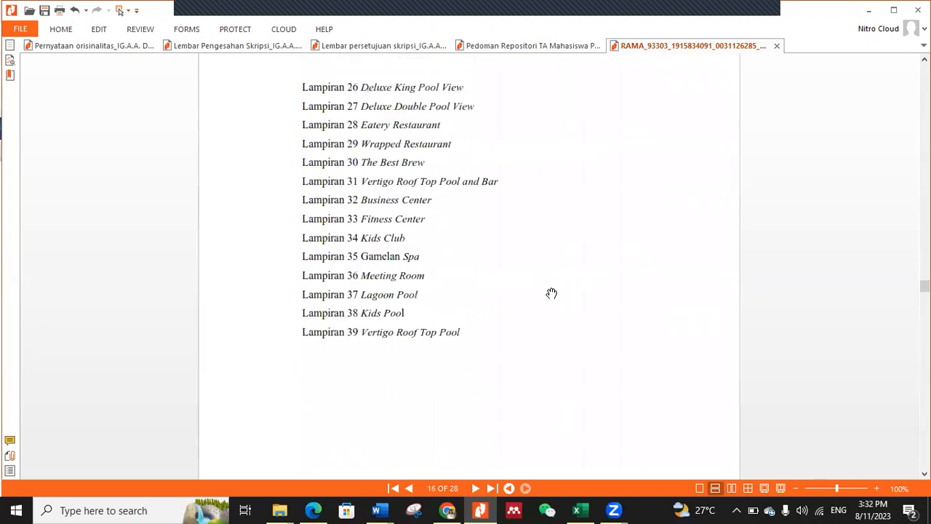
{"action": "scroll", "coordinate": [551, 293], "scroll_direction": "up", "scroll_amount": 10}
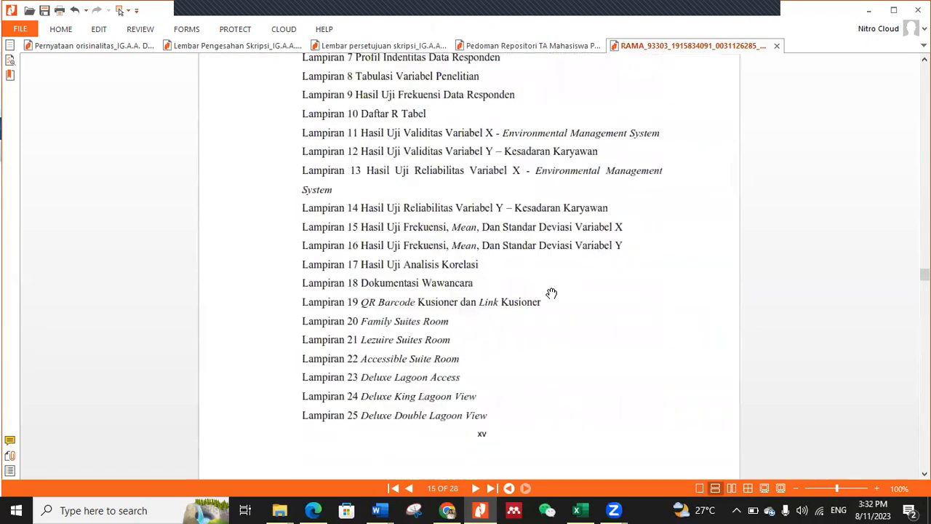
{"action": "scroll", "coordinate": [552, 293], "scroll_direction": "up", "scroll_amount": 5}
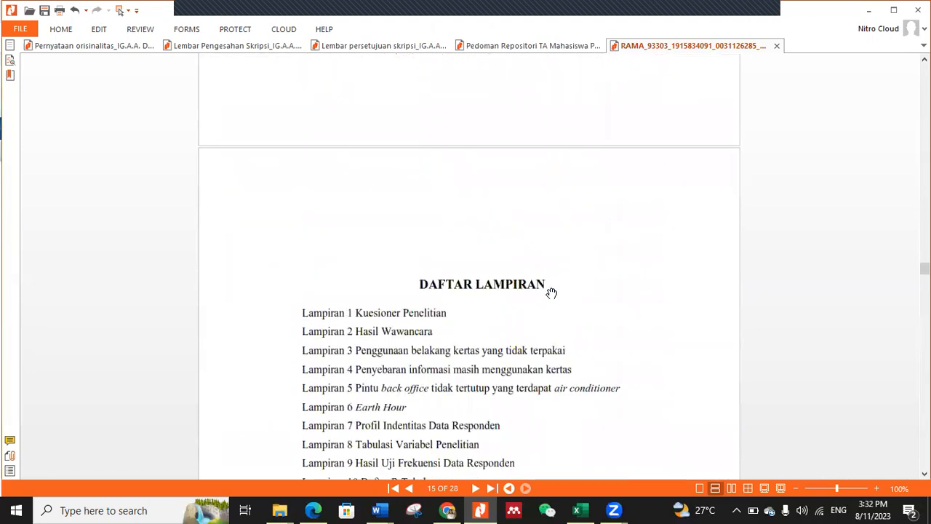
{"action": "scroll", "coordinate": [551, 294], "scroll_direction": "up", "scroll_amount": 12}
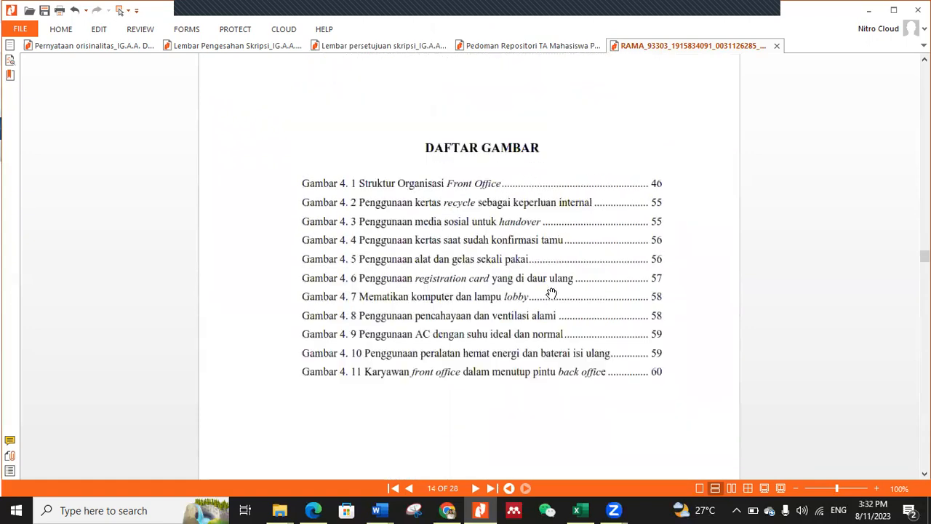
{"action": "scroll", "coordinate": [552, 293], "scroll_direction": "up", "scroll_amount": 20}
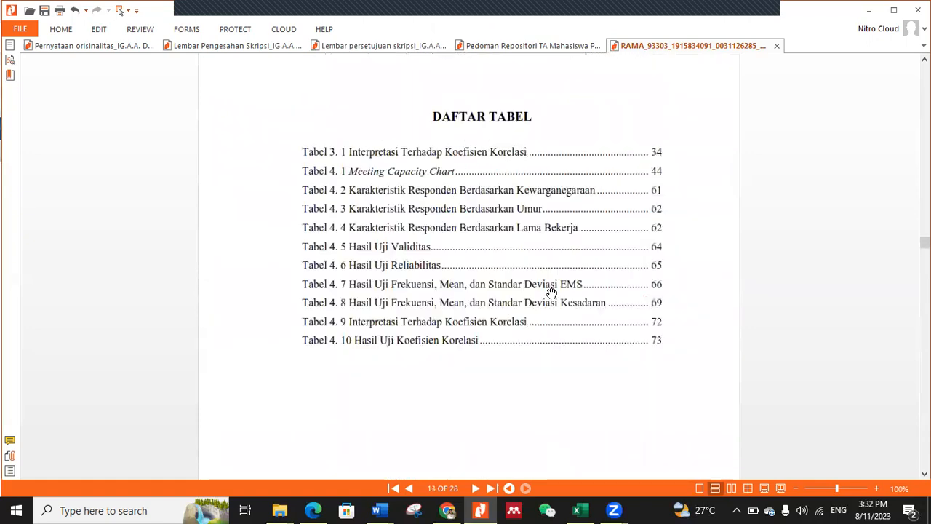
{"action": "scroll", "coordinate": [551, 293], "scroll_direction": "up", "scroll_amount": 15}
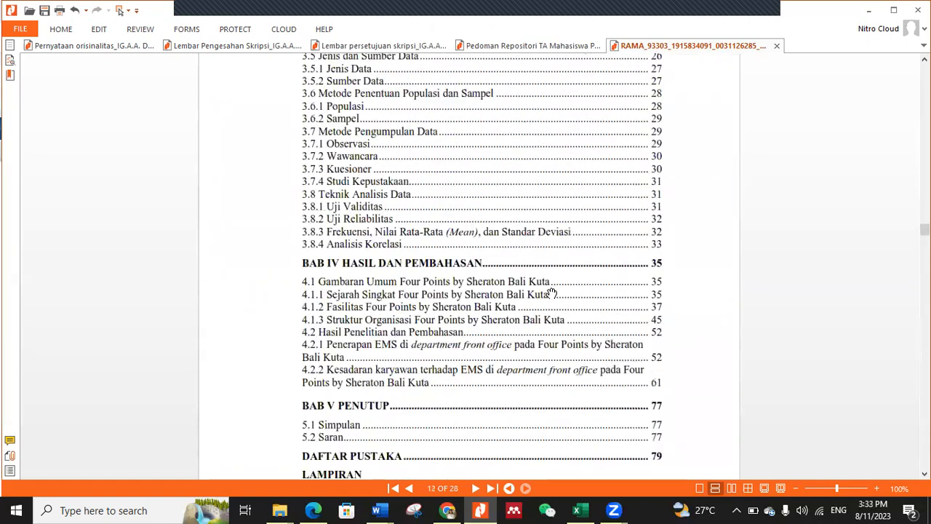
{"action": "scroll", "coordinate": [492, 272], "scroll_direction": "up", "scroll_amount": 8}
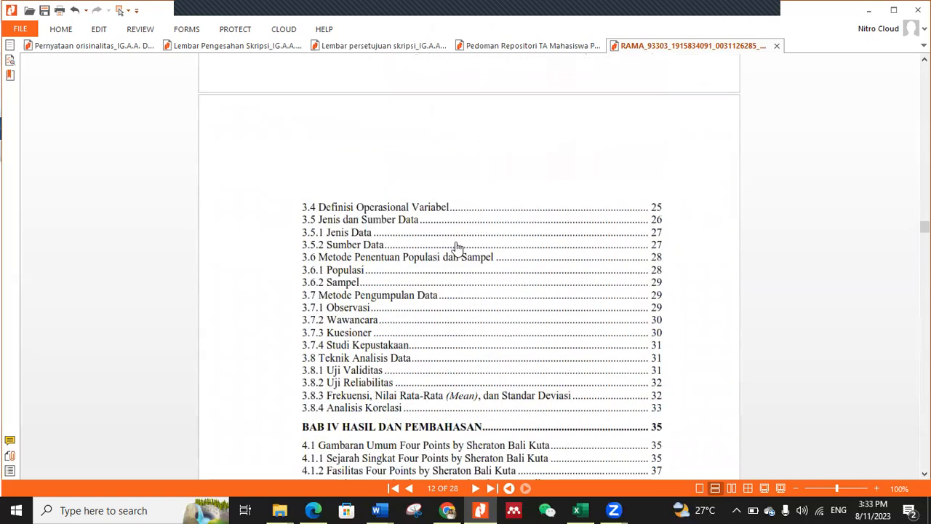
Step: Save the shortened thesis PDF, switch back to Chrome and show the deposit item's details
{"action": "left_click", "coordinate": [43, 10]}
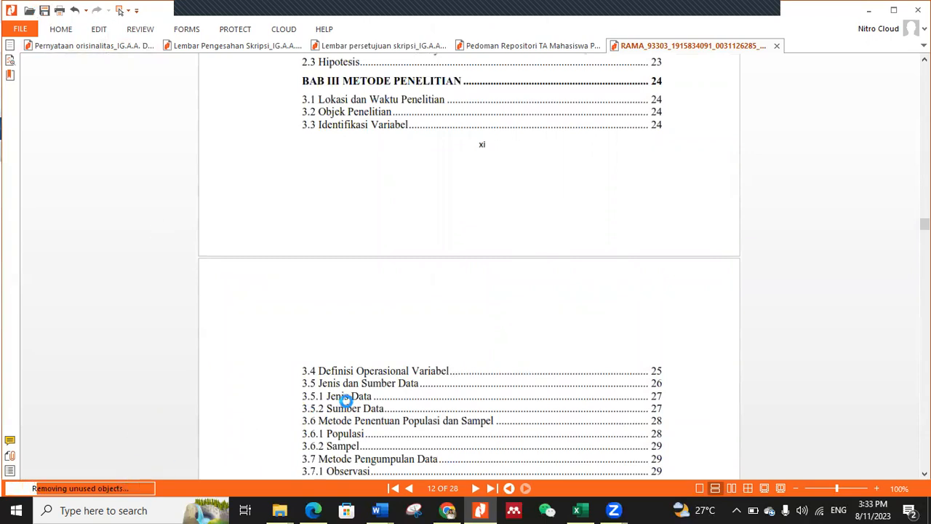
{"action": "left_click", "coordinate": [448, 510]}
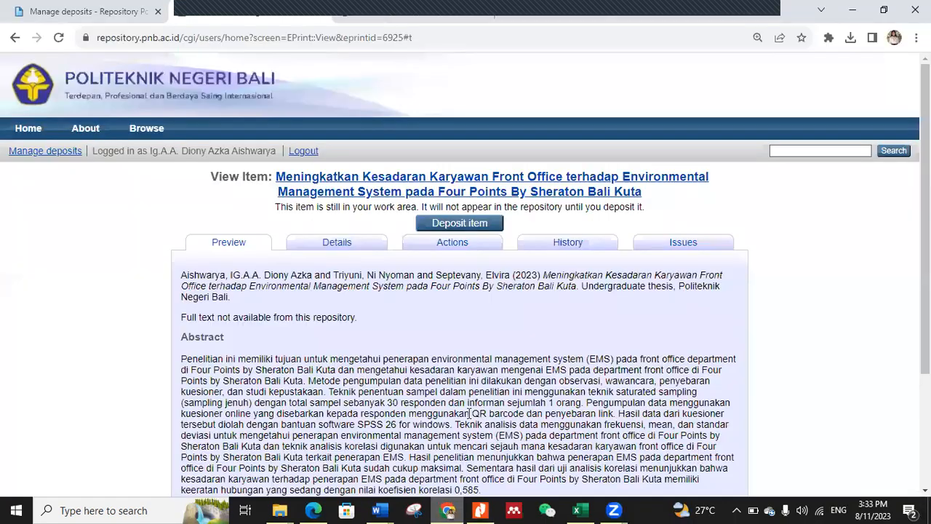
{"action": "left_click", "coordinate": [349, 251]}
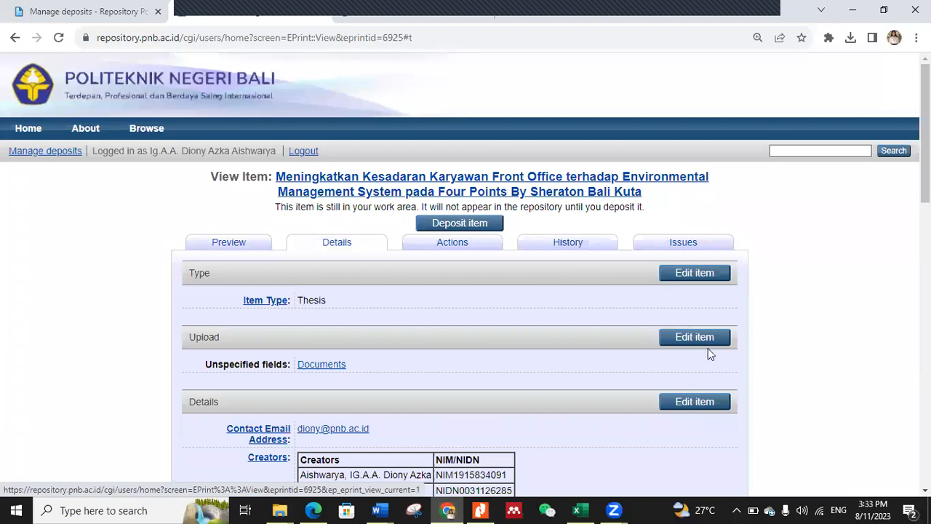
Step: Open the deposit's upload section and upload the RAMA thesis PDF ending in "_part" from the Downloads folder
{"action": "left_click", "coordinate": [695, 339]}
{"action": "left_click", "coordinate": [399, 373]}
{"action": "left_click", "coordinate": [400, 373]}
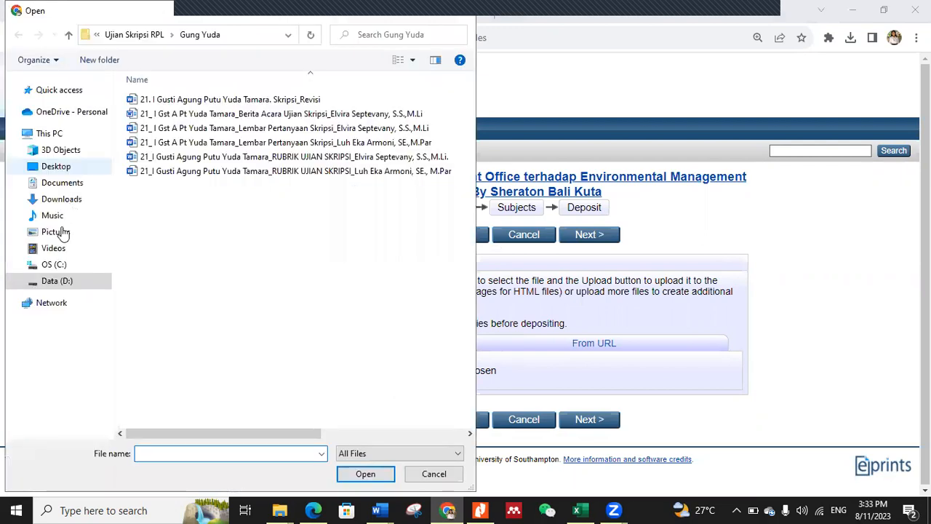
{"action": "left_click", "coordinate": [61, 199]}
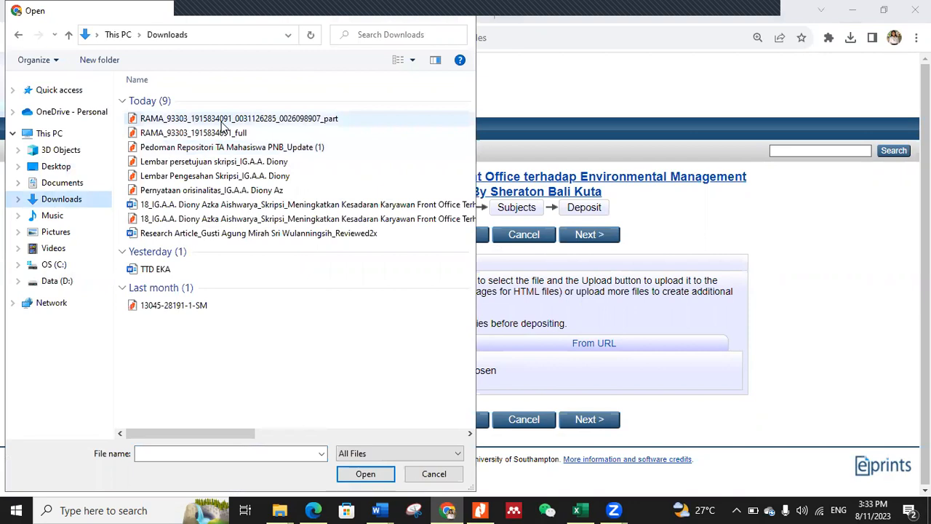
{"action": "left_click", "coordinate": [250, 119]}
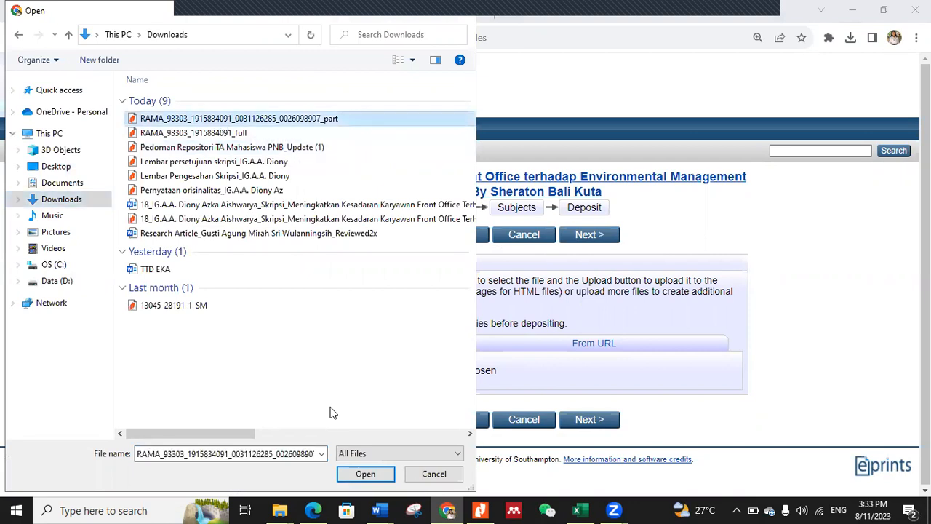
{"action": "left_click", "coordinate": [356, 473]}
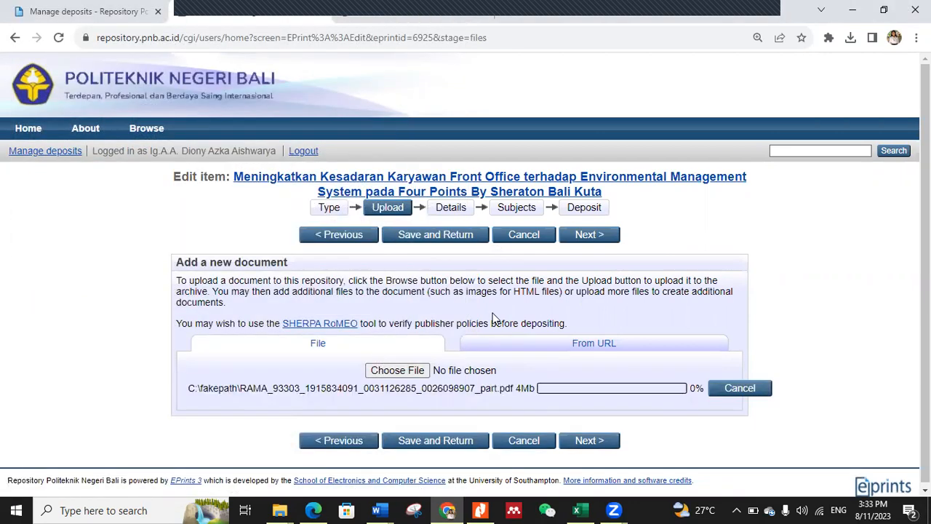
Step: Upload the RAMA thesis PDF ending in "_full" from Downloads as a second document
{"action": "left_click", "coordinate": [408, 371]}
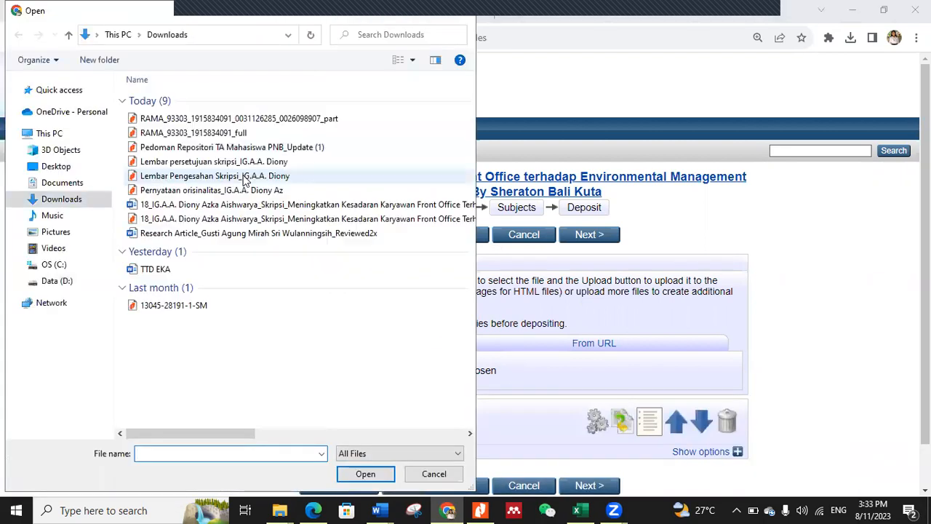
{"action": "left_click", "coordinate": [193, 134]}
{"action": "left_click", "coordinate": [366, 473]}
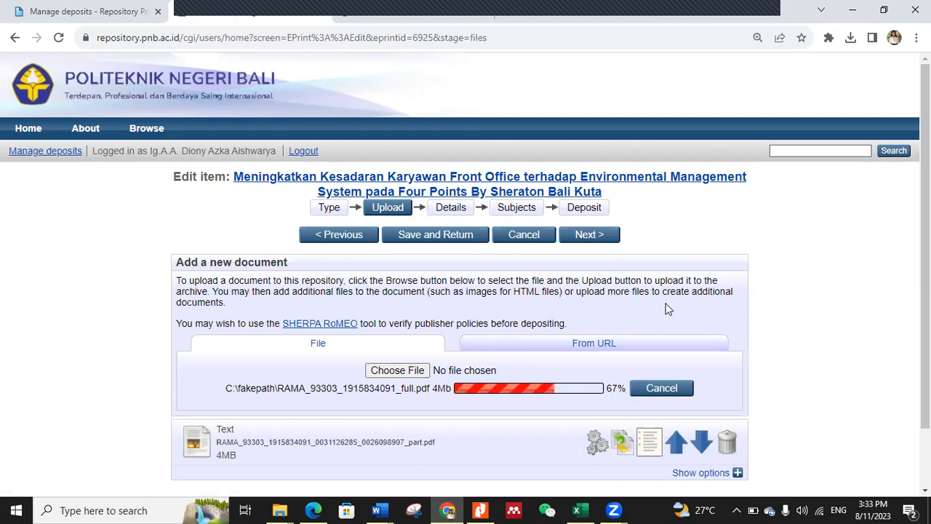
{"action": "scroll", "coordinate": [667, 309], "scroll_direction": "down", "scroll_amount": 3}
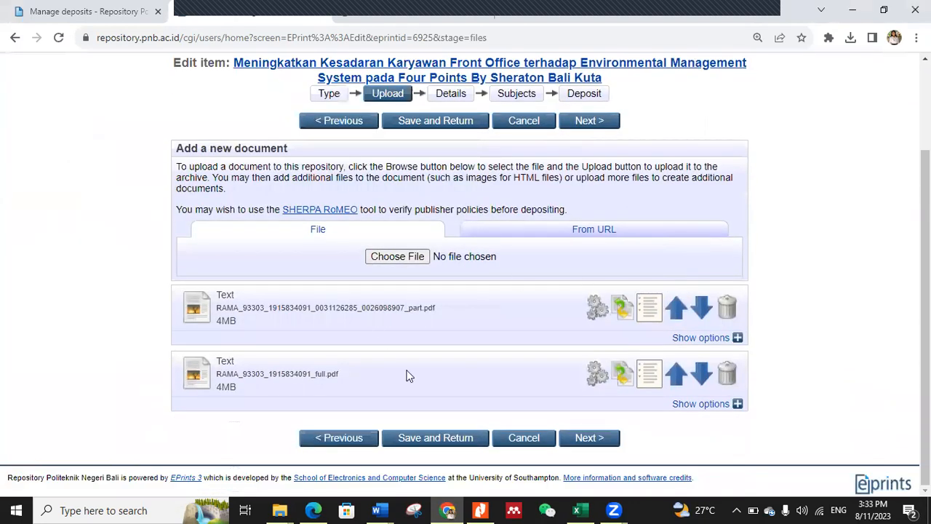
Step: Show the options of the "_part" document and set its content to Published Version
{"action": "left_click", "coordinate": [737, 339]}
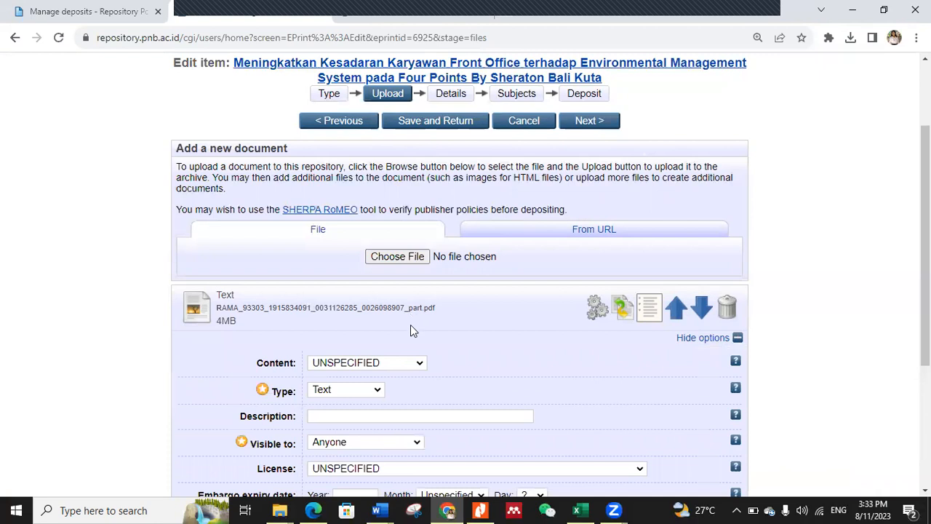
{"action": "left_click", "coordinate": [419, 363]}
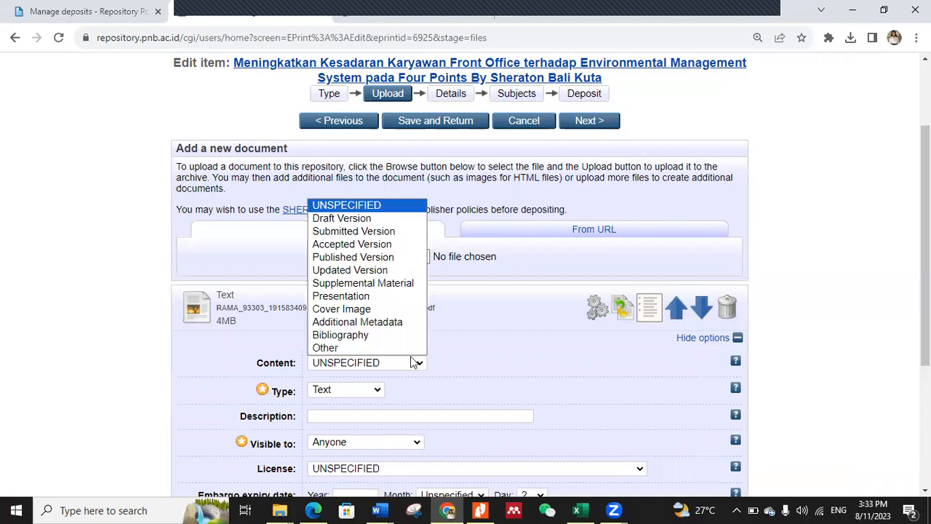
{"action": "left_click", "coordinate": [356, 260]}
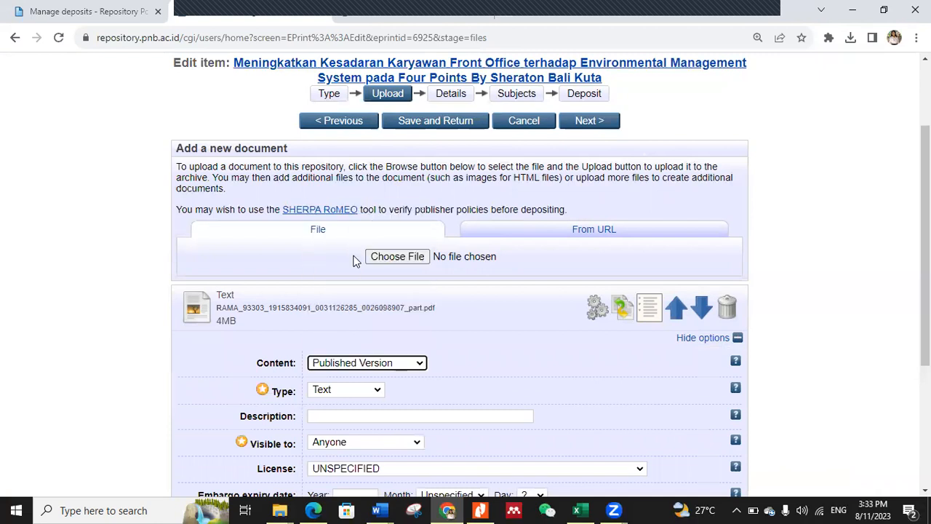
Step: Check the required file contents in the Pedoman Repositori PDF in Nitro, then describe the "_part" document in Chrome as "Cover - Bab 1, Bab 5 dan Referensi"
{"action": "left_click", "coordinate": [357, 414]}
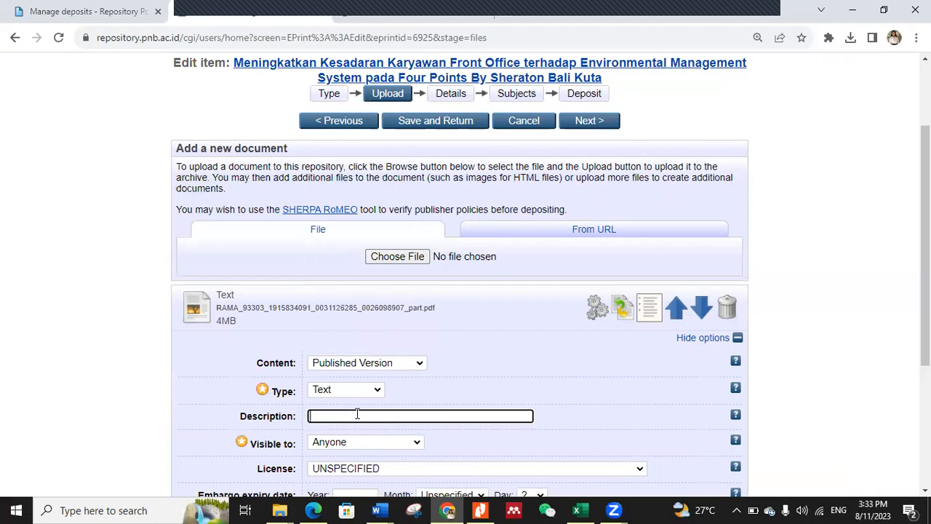
{"action": "left_click", "coordinate": [480, 510]}
{"action": "scroll", "coordinate": [483, 288], "scroll_direction": "down", "scroll_amount": 1}
{"action": "scroll", "coordinate": [483, 288], "scroll_direction": "down", "scroll_amount": 3}
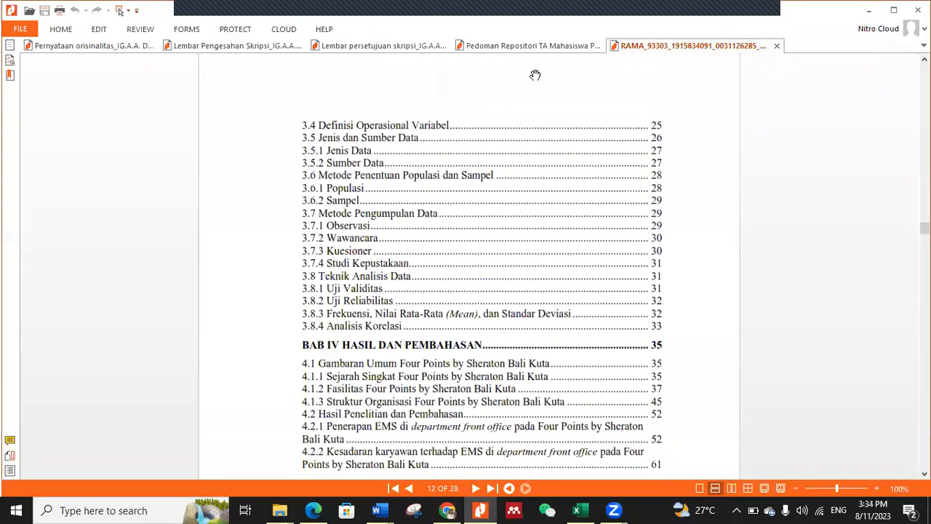
{"action": "left_click", "coordinate": [519, 45]}
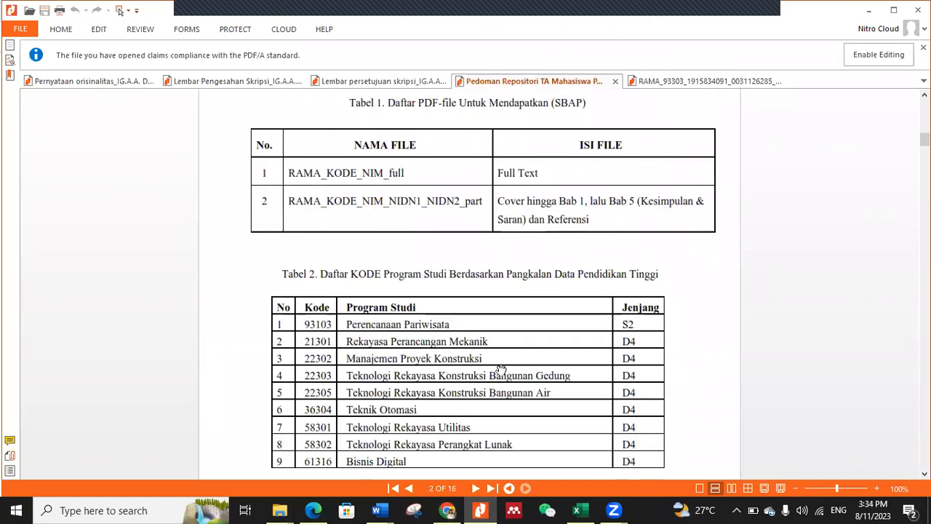
{"action": "key", "text": "alt+Tab"}
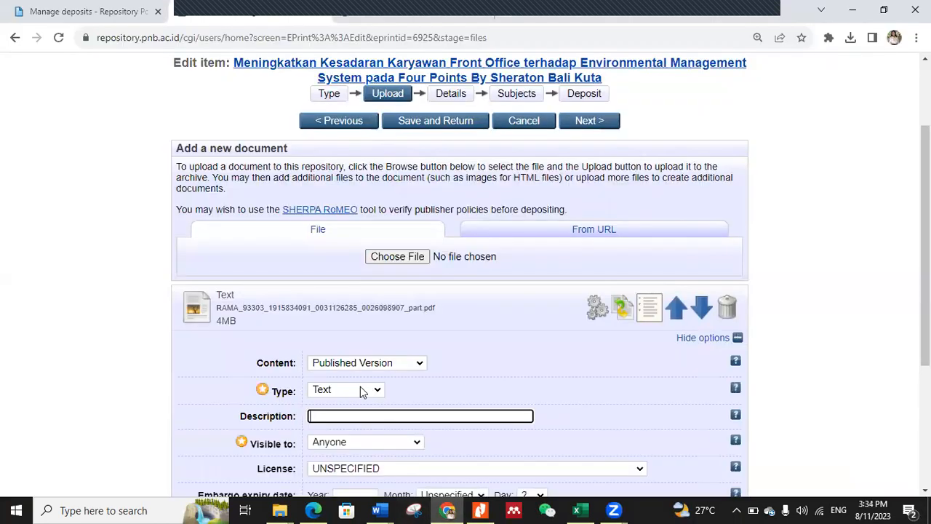
{"action": "type", "text": "Cover - Bab"}
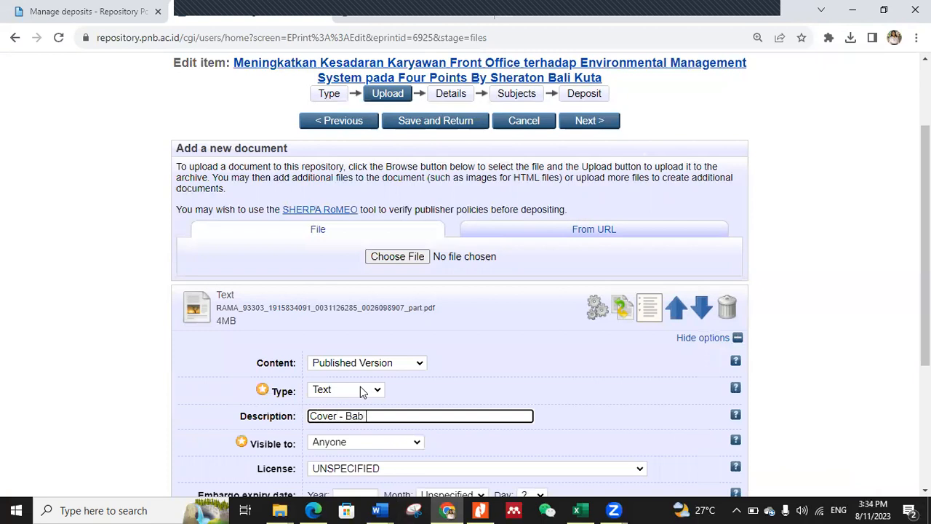
{"action": "type", "text": " 1, Bab 5 dan Referensi"}
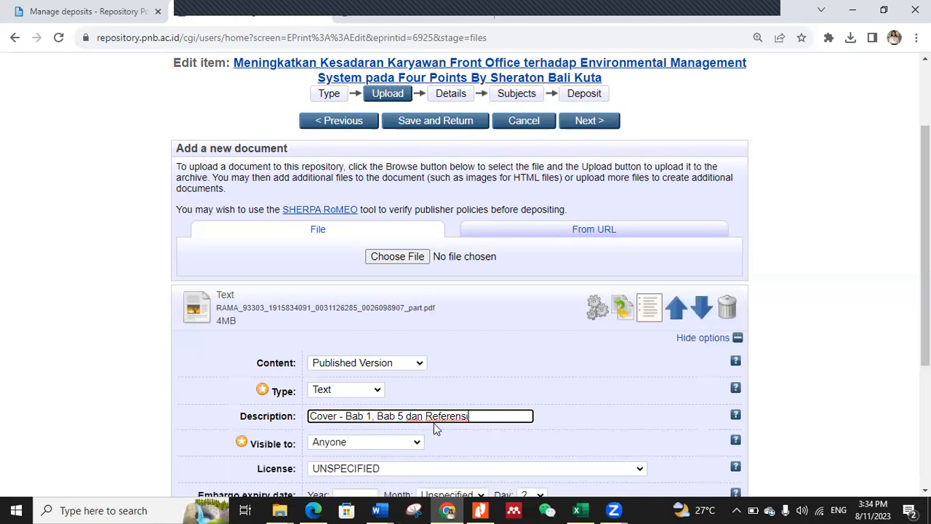
Step: Set the "_part" document's license to Creative Commons: Attribution-Noncommercial-Share Alike 4.0 and its language to Indonesian
{"action": "scroll", "coordinate": [484, 407], "scroll_direction": "down", "scroll_amount": 1}
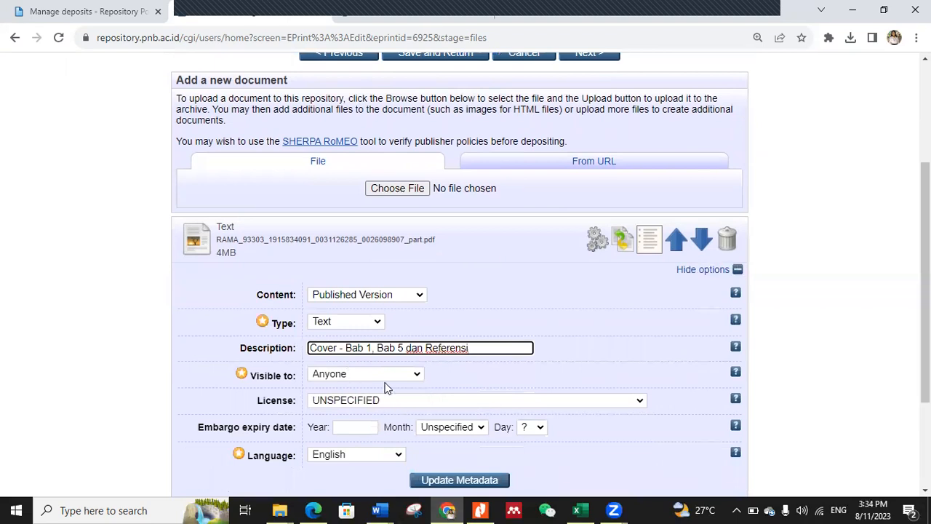
{"action": "left_click", "coordinate": [406, 401]}
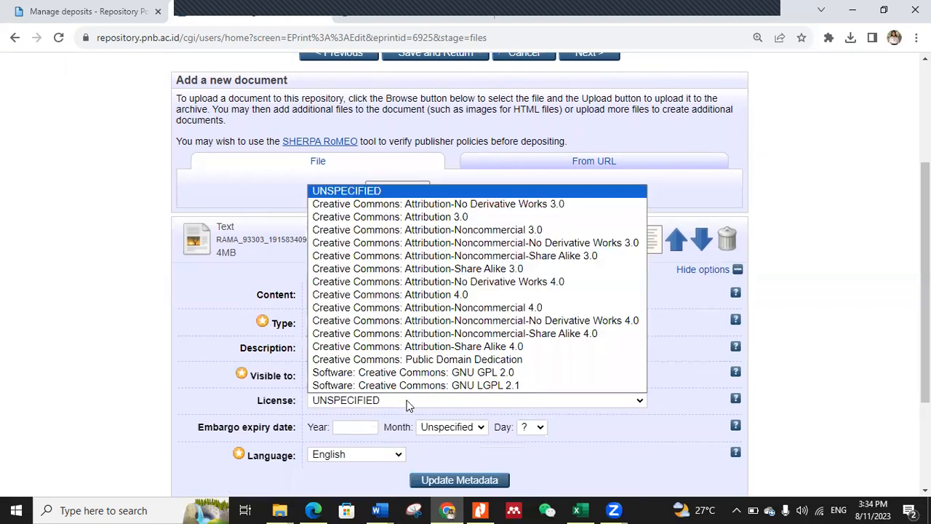
{"action": "left_click", "coordinate": [490, 335]}
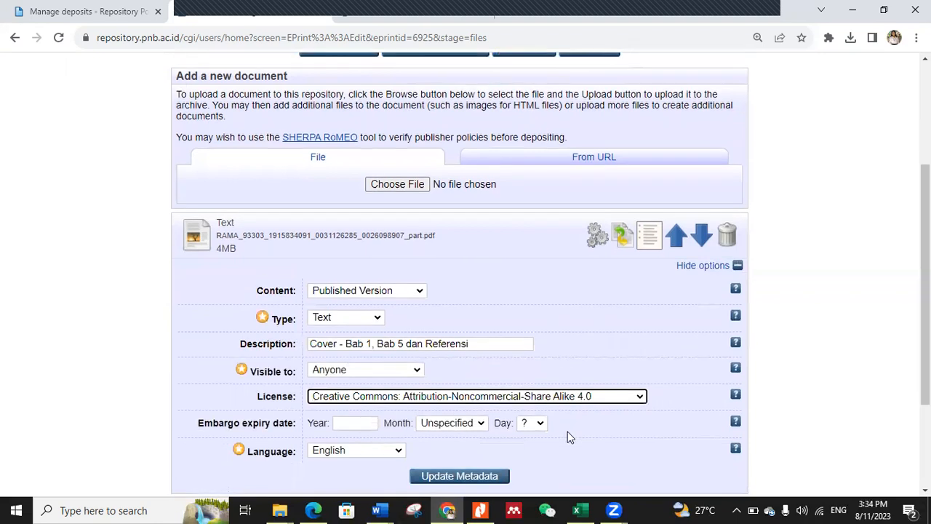
{"action": "scroll", "coordinate": [568, 432], "scroll_direction": "down", "scroll_amount": 1}
{"action": "left_click", "coordinate": [398, 391]}
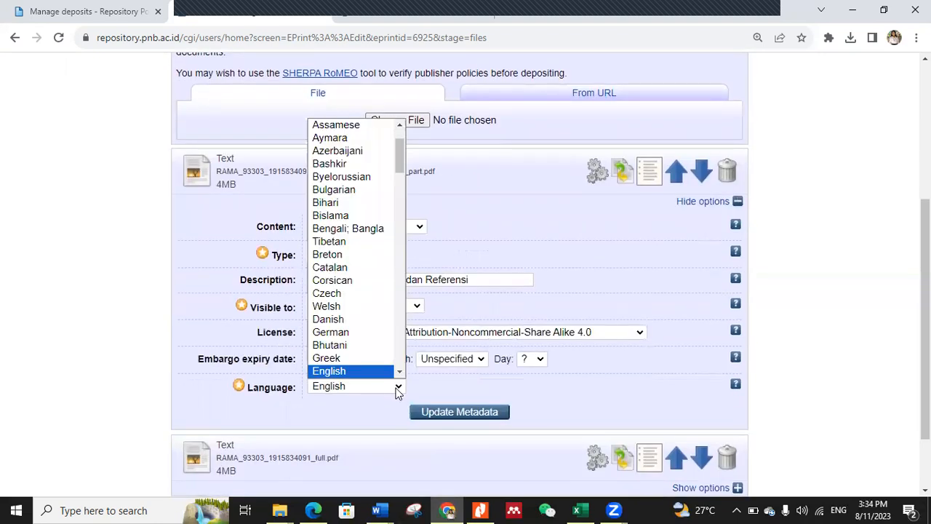
{"action": "type", "text": "ind"}
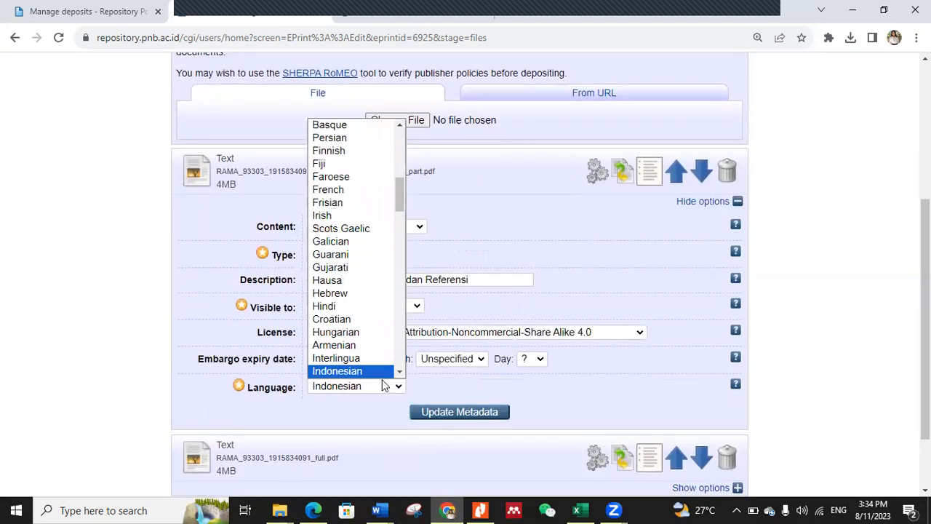
{"action": "left_click", "coordinate": [373, 373]}
Step: Show the options of the "_full" document, set its content to Accepted Version and enter the description "Full Text"
{"action": "scroll", "coordinate": [422, 374], "scroll_direction": "down", "scroll_amount": 2}
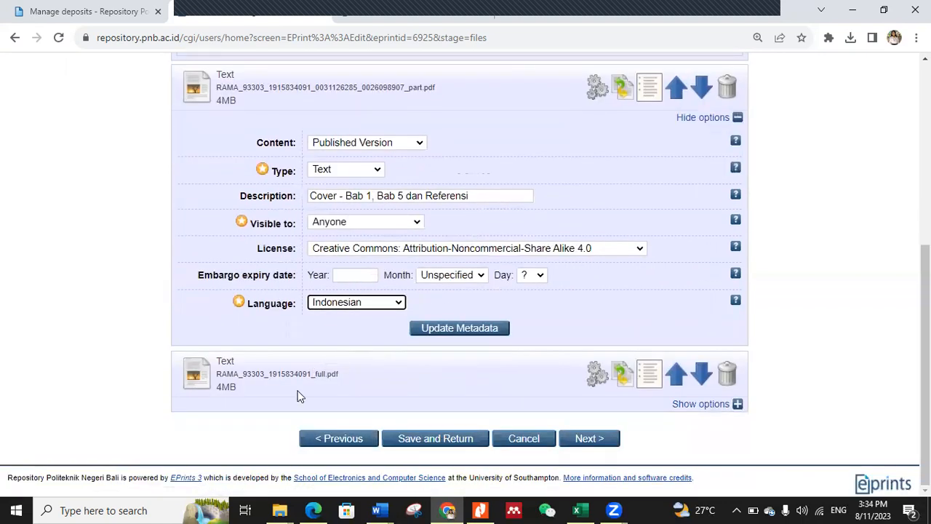
{"action": "left_click", "coordinate": [737, 406]}
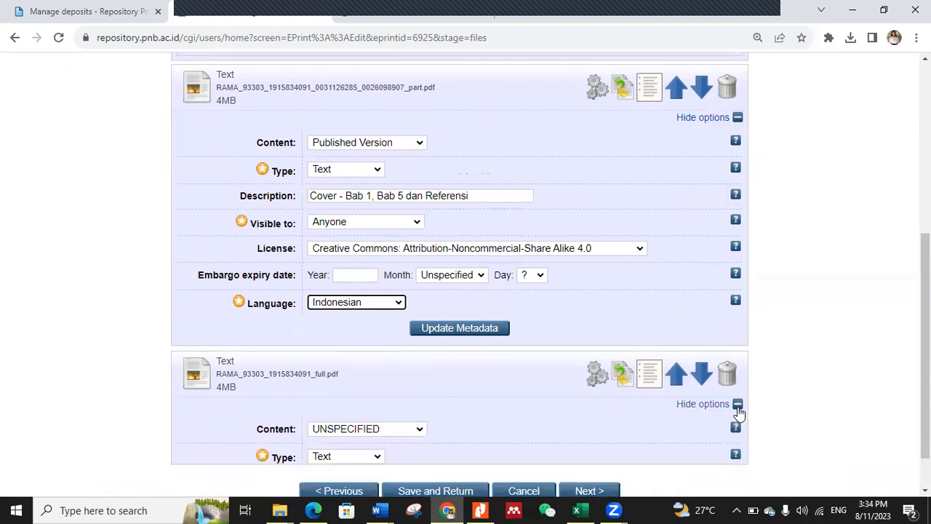
{"action": "scroll", "coordinate": [727, 423], "scroll_direction": "down", "scroll_amount": 1}
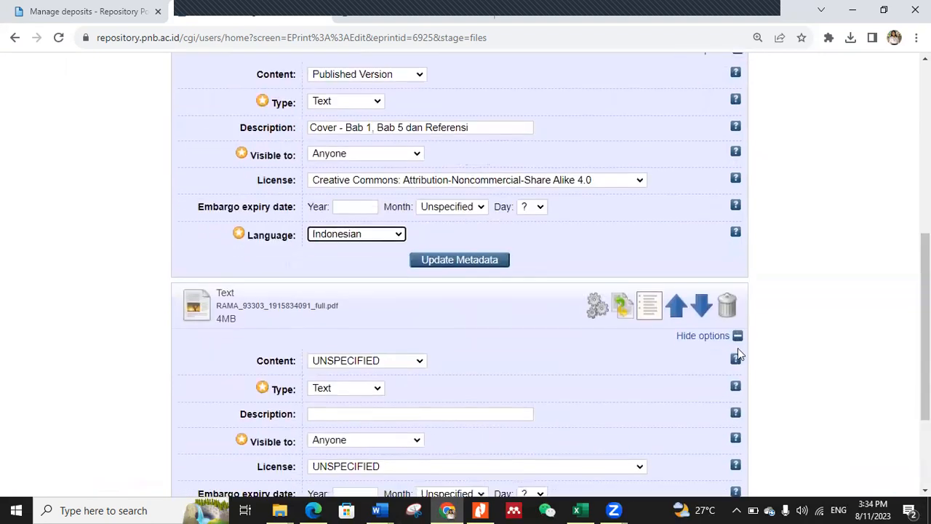
{"action": "left_click", "coordinate": [424, 361]}
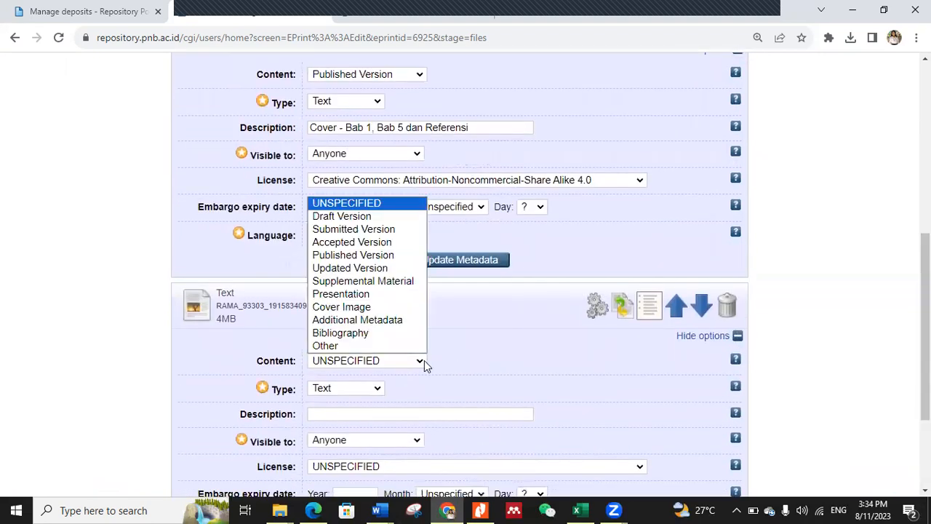
{"action": "left_click", "coordinate": [385, 244]}
{"action": "scroll", "coordinate": [413, 391], "scroll_direction": "down", "scroll_amount": 2}
{"action": "left_click", "coordinate": [344, 279]}
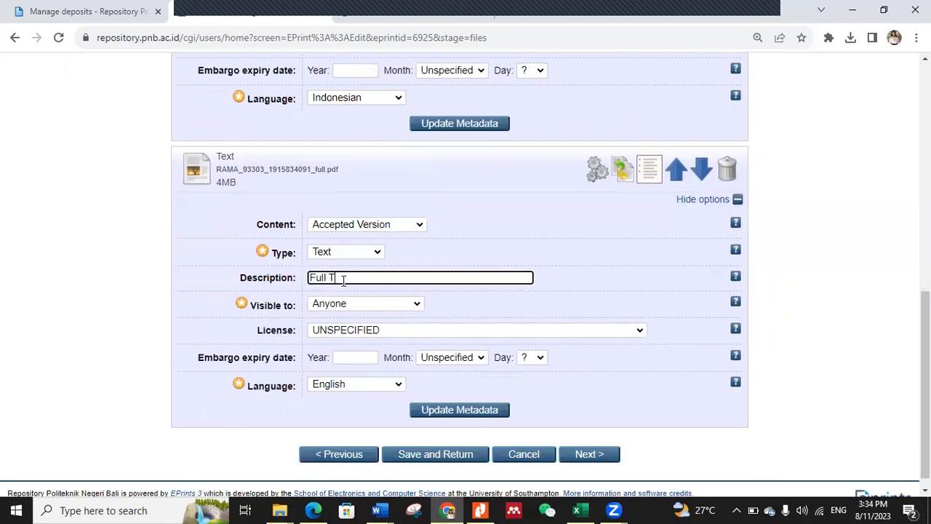
Step: Make the "_full" document visible to Repository staff only and set its language to Indonesian
{"action": "left_click", "coordinate": [376, 303]}
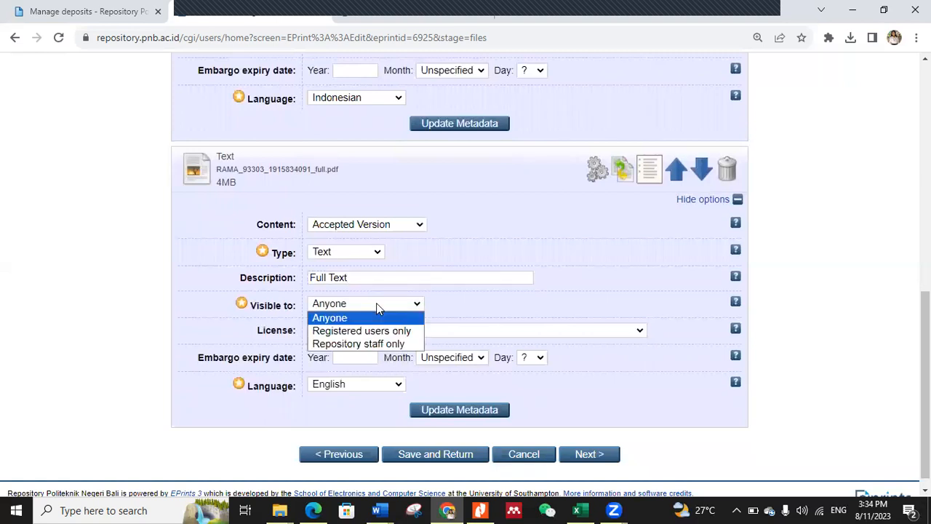
{"action": "left_click", "coordinate": [366, 345]}
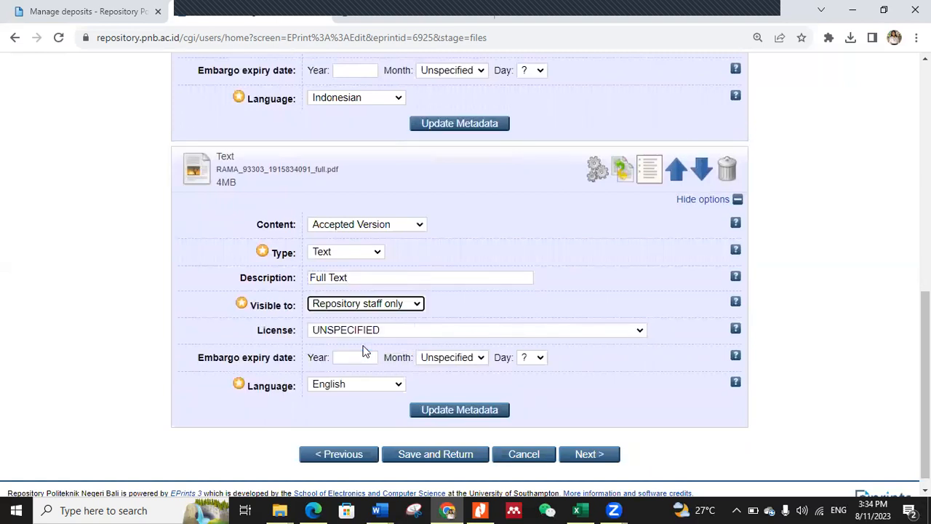
{"action": "left_click", "coordinate": [371, 387]}
{"action": "type", "text": "ingua"}
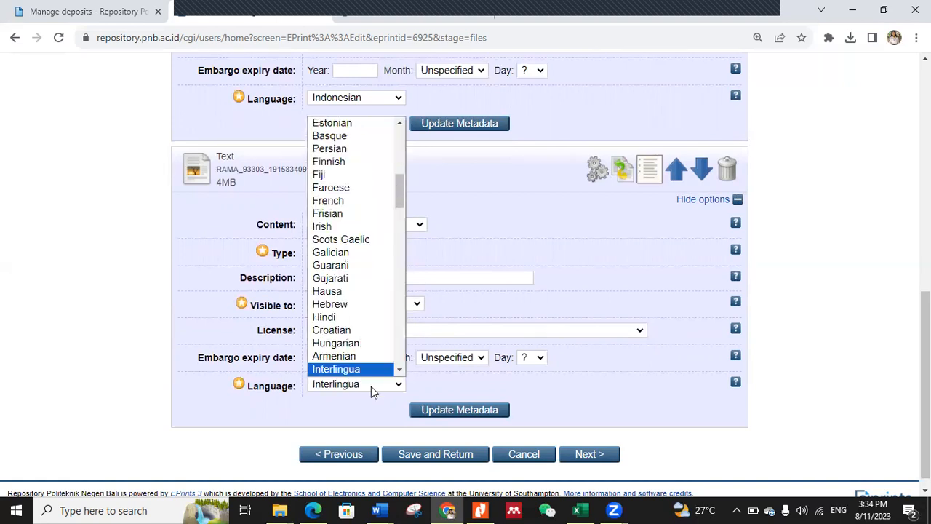
{"action": "type", "text": "d"}
{"action": "key", "text": "Return"}
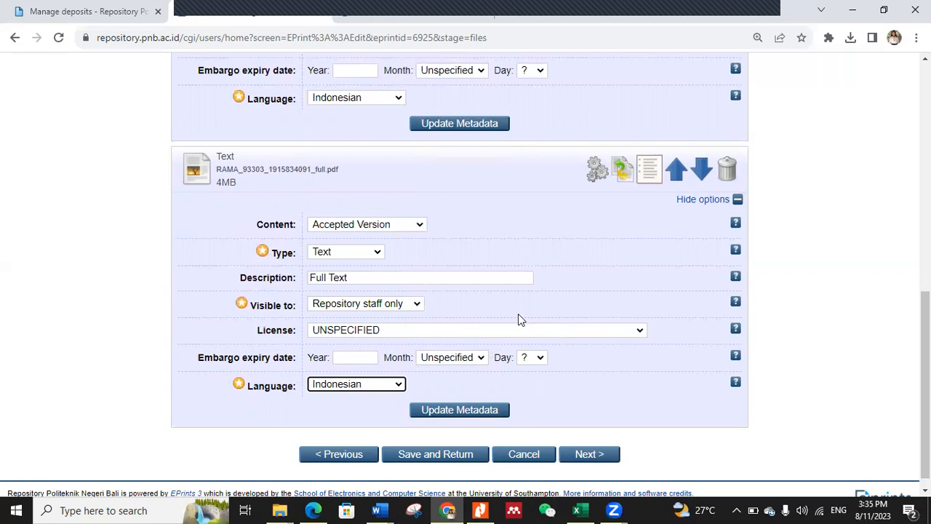
Step: Review the document options and update the metadata of the uploaded thesis files
{"action": "scroll", "coordinate": [518, 313], "scroll_direction": "up", "scroll_amount": 3}
{"action": "scroll", "coordinate": [513, 320], "scroll_direction": "down", "scroll_amount": 3}
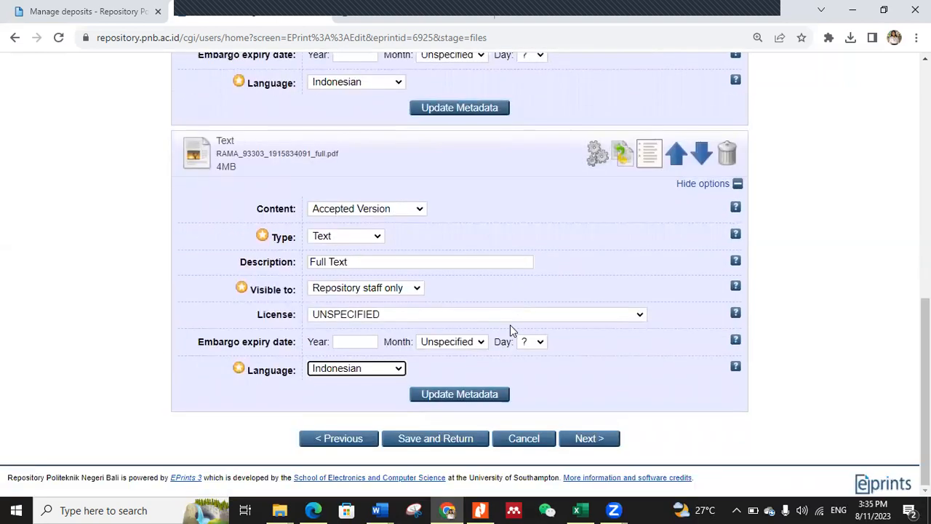
{"action": "left_click", "coordinate": [475, 399]}
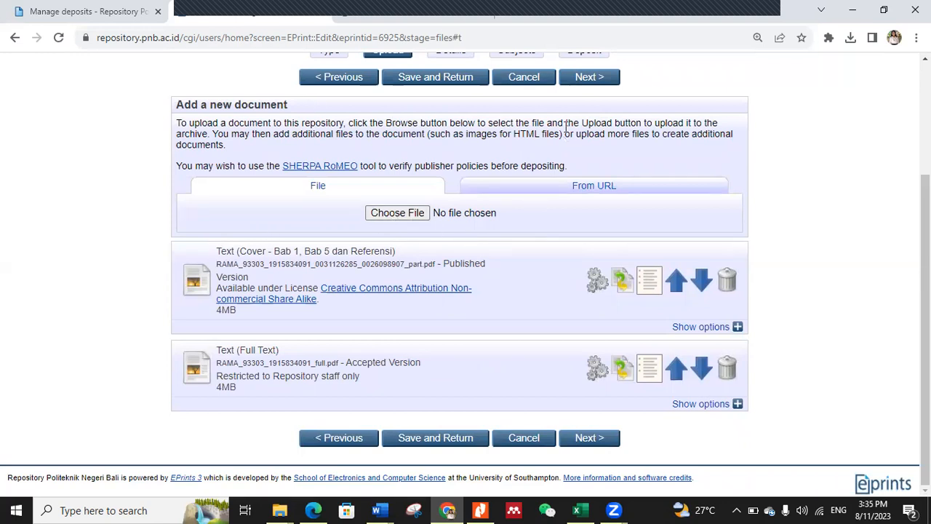
Step: Advance from the upload stage through the already completed details to the deposit's Subjects stage
{"action": "left_click", "coordinate": [587, 77]}
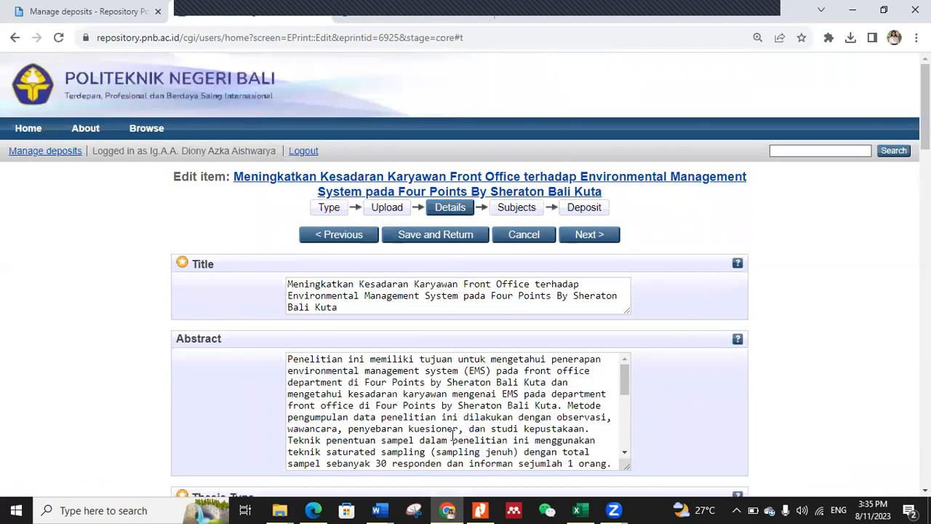
{"action": "scroll", "coordinate": [452, 436], "scroll_direction": "down", "scroll_amount": 15}
{"action": "scroll", "coordinate": [533, 442], "scroll_direction": "down", "scroll_amount": 10}
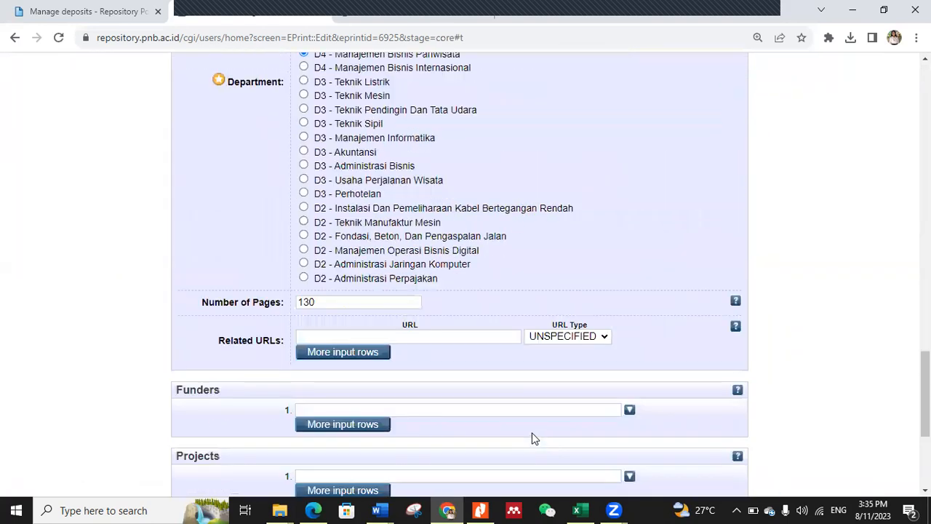
{"action": "left_click", "coordinate": [578, 439]}
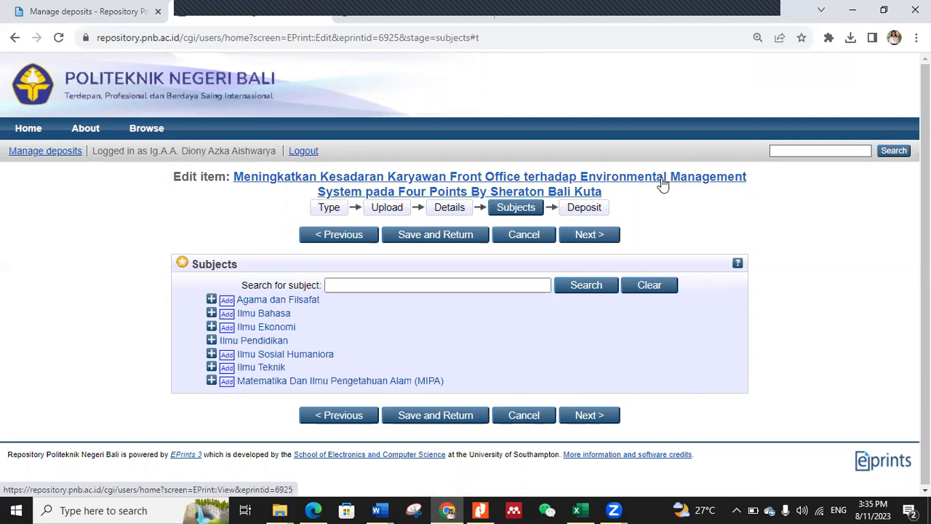
Step: Add the subject Ilmu Sosial Humaniora and deposit the thesis item
{"action": "left_click", "coordinate": [228, 358]}
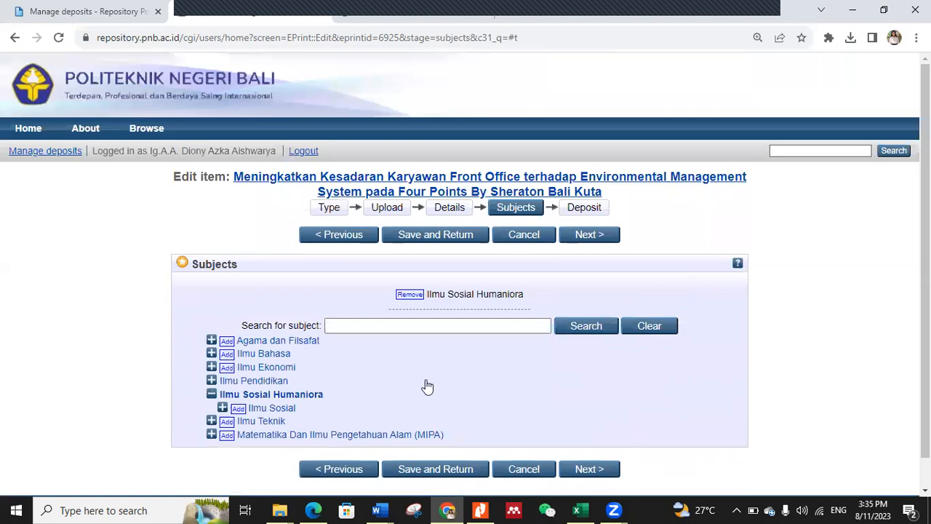
{"action": "left_click", "coordinate": [584, 237]}
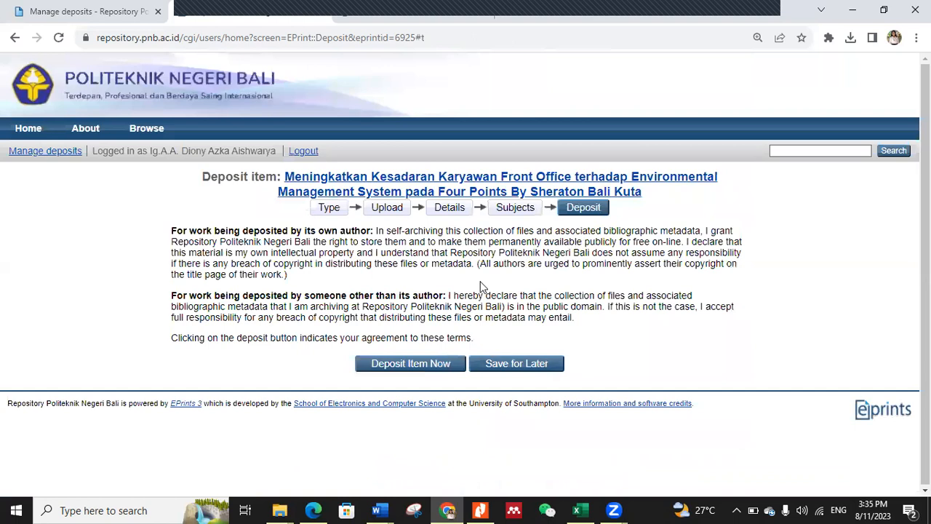
{"action": "left_click", "coordinate": [393, 371]}
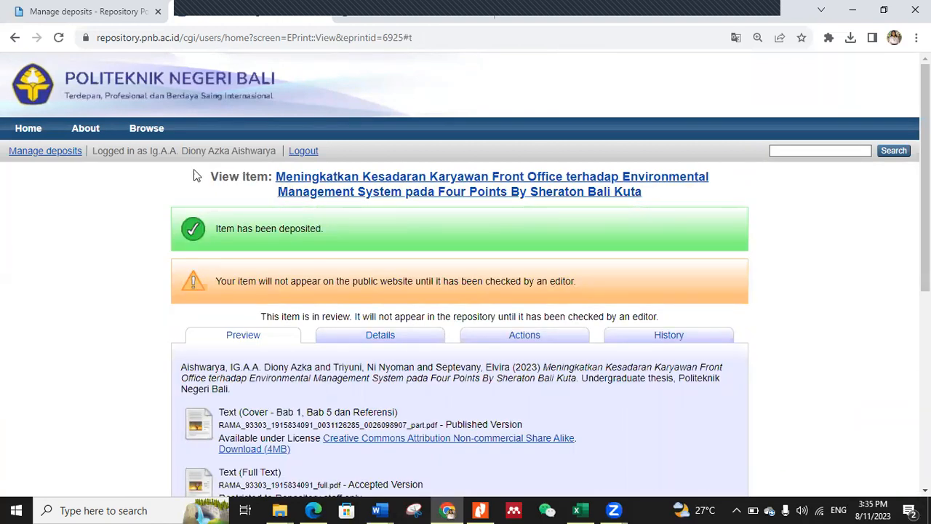
Step: Log out of the student account and sign in as editor2 with the saved account password
{"action": "left_click", "coordinate": [301, 151]}
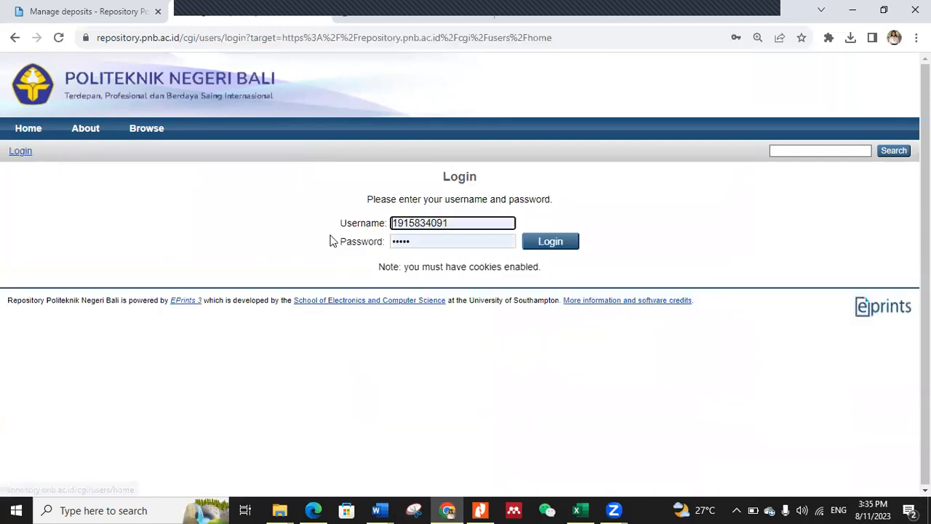
{"action": "left_click", "coordinate": [372, 225]}
{"action": "key", "text": "ctrl+c"}
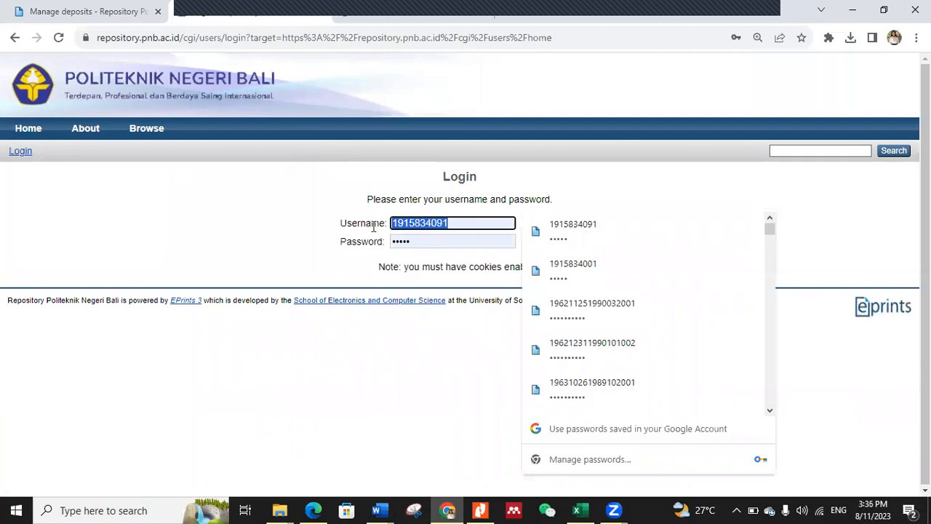
{"action": "type", "text": "ed"}
{"action": "left_click", "coordinate": [516, 254]}
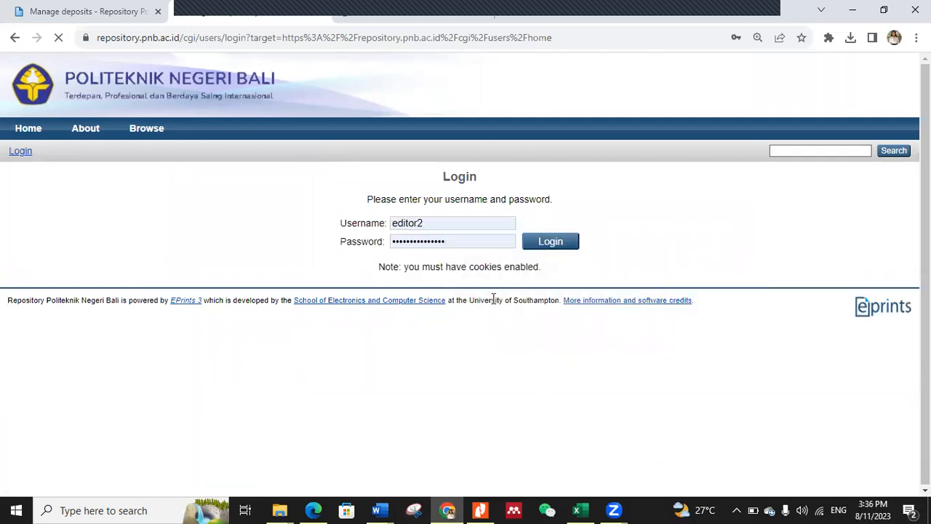
Step: View the deposited thesis from the editor's Review list and return it to the depositor with a notification
{"action": "left_click", "coordinate": [445, 153]}
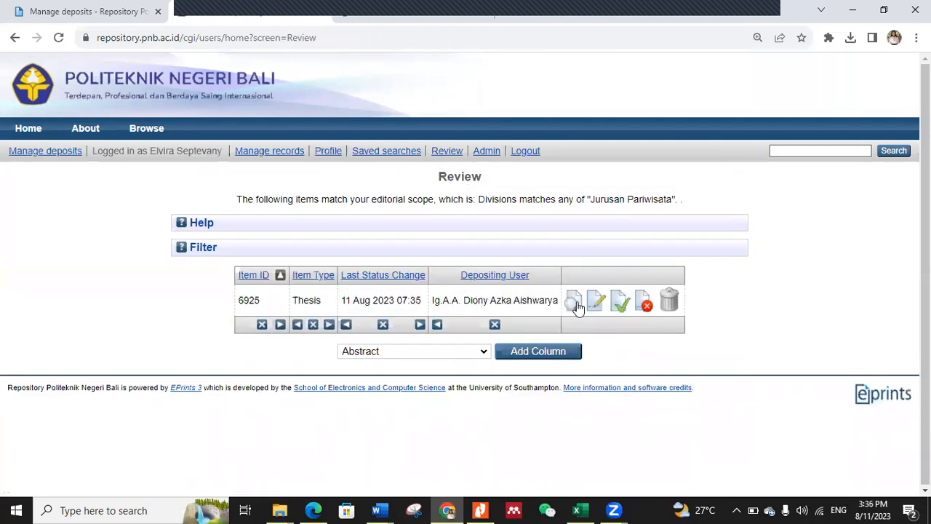
{"action": "left_click", "coordinate": [575, 303]}
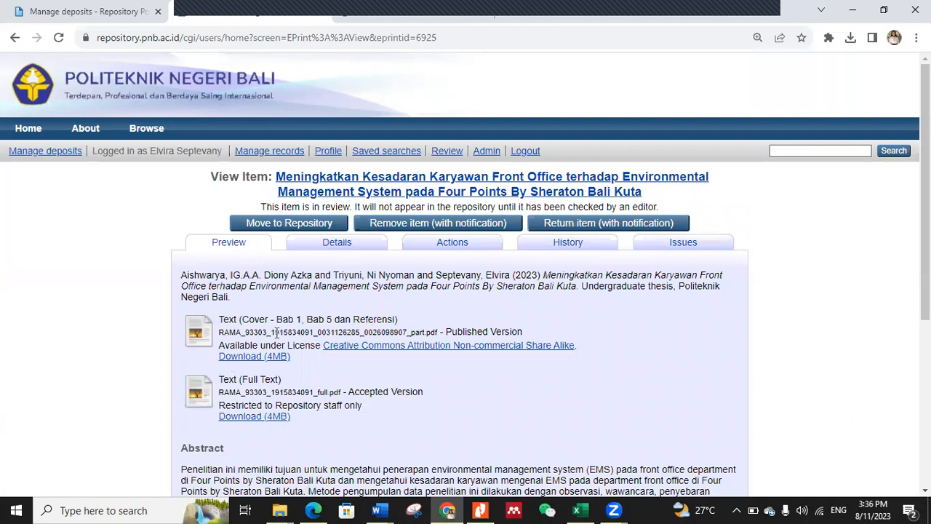
{"action": "left_click", "coordinate": [571, 227]}
{"action": "left_click", "coordinate": [402, 470]}
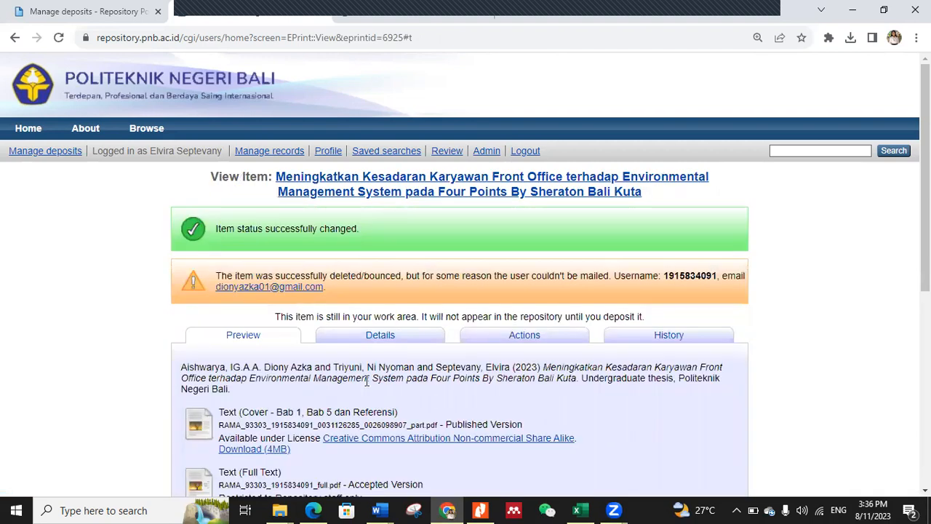
{"action": "scroll", "coordinate": [368, 382], "scroll_direction": "down", "scroll_amount": 1}
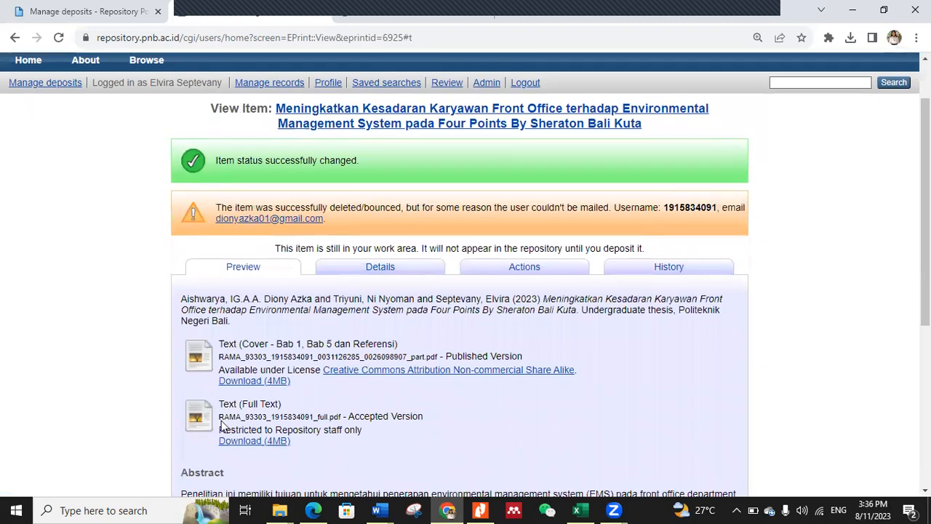
{"action": "scroll", "coordinate": [247, 384], "scroll_direction": "up", "scroll_amount": 1}
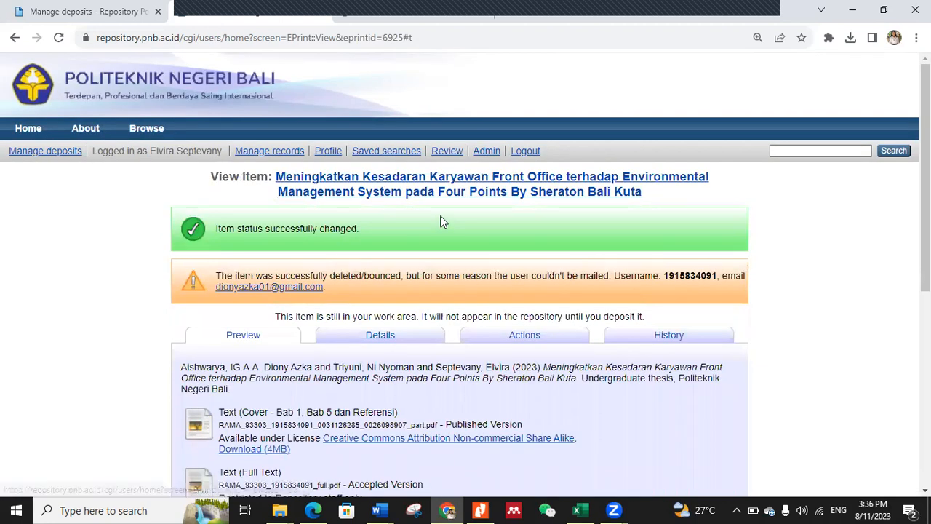
Step: Log out of the editor account and sign back in with the student's username and account password
{"action": "left_click", "coordinate": [524, 150]}
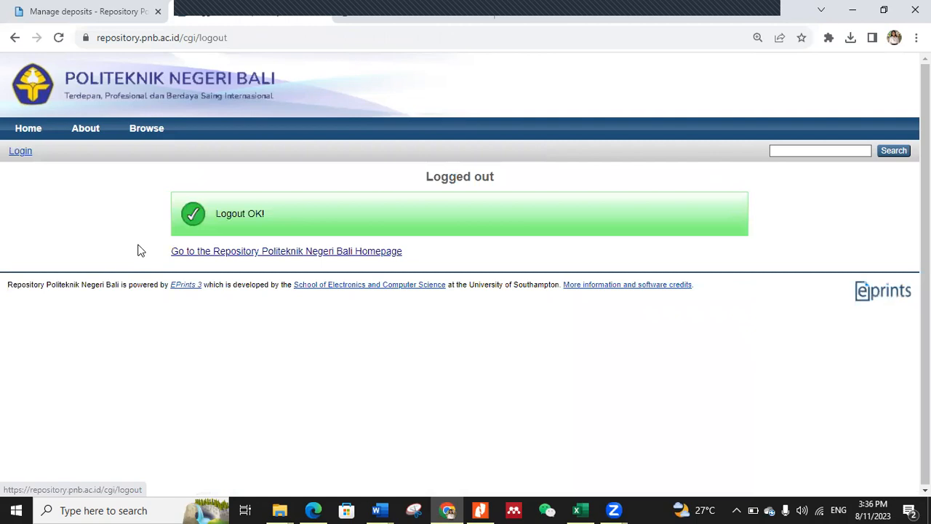
{"action": "left_click", "coordinate": [21, 153]}
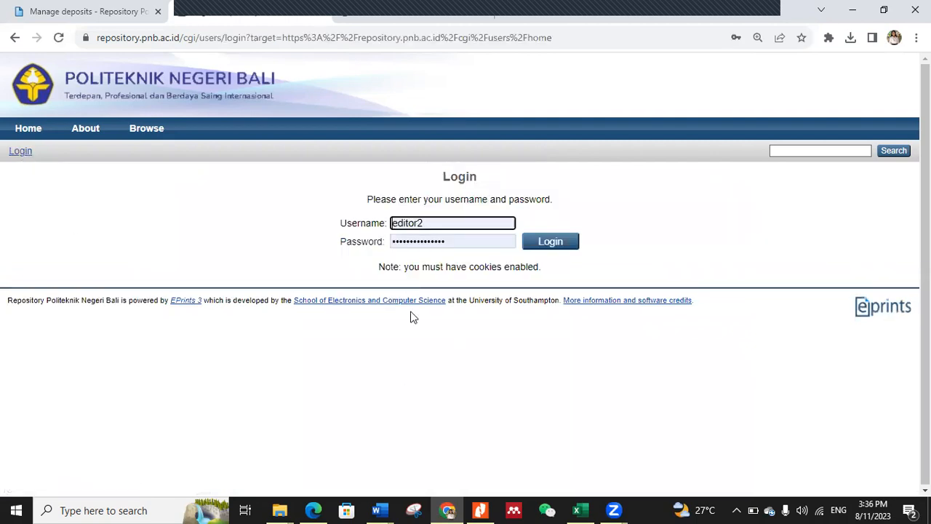
{"action": "mouse_move", "coordinate": [377, 510]}
{"action": "left_click", "coordinate": [301, 461]}
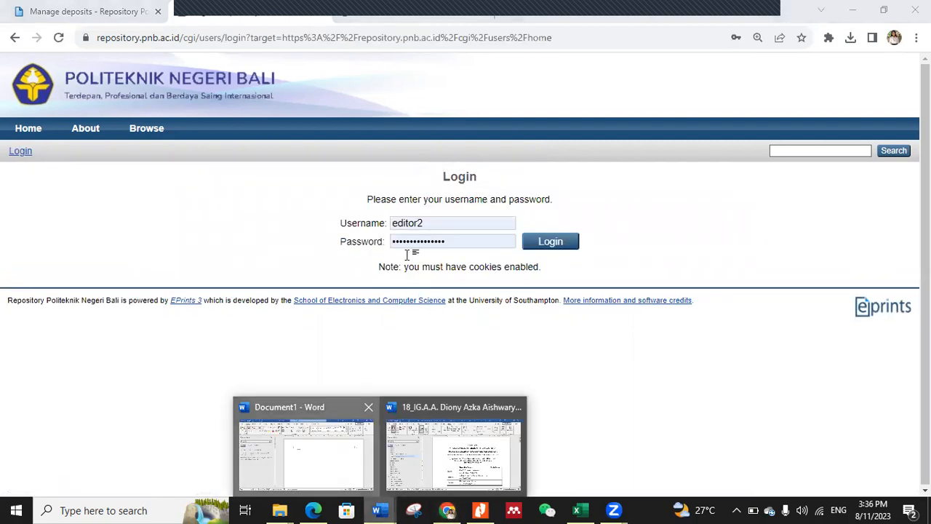
{"action": "left_click", "coordinate": [447, 510]}
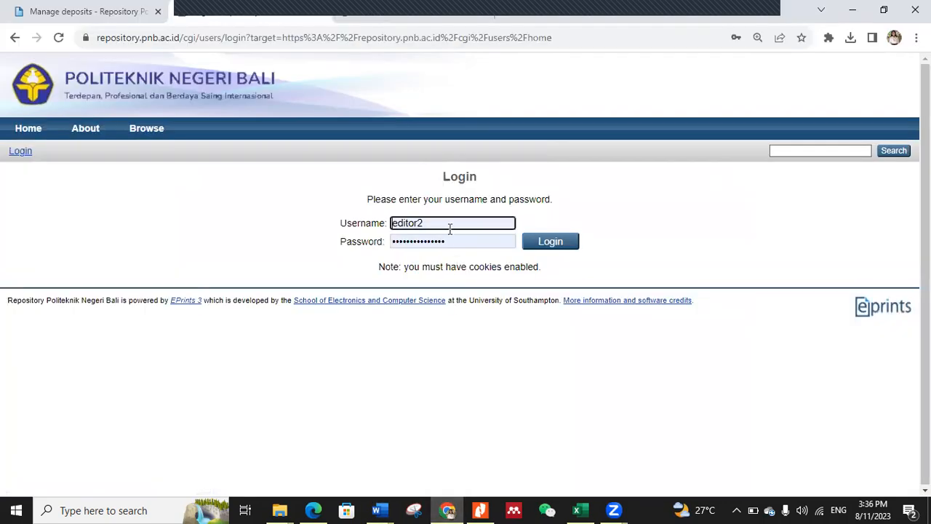
{"action": "left_click_drag", "start_coordinate": [439, 222], "coordinate": [361, 224]}
{"action": "key", "text": "ctrl+v"}
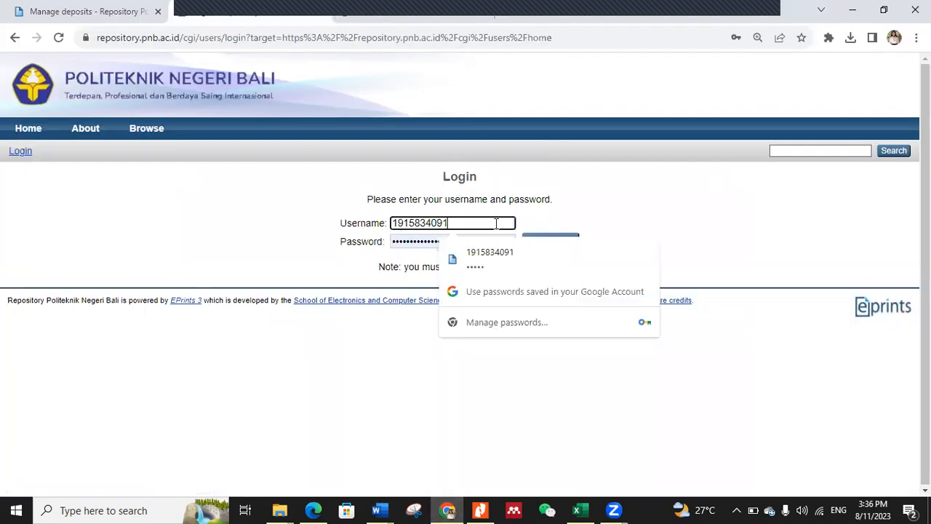
{"action": "left_click", "coordinate": [453, 244]}
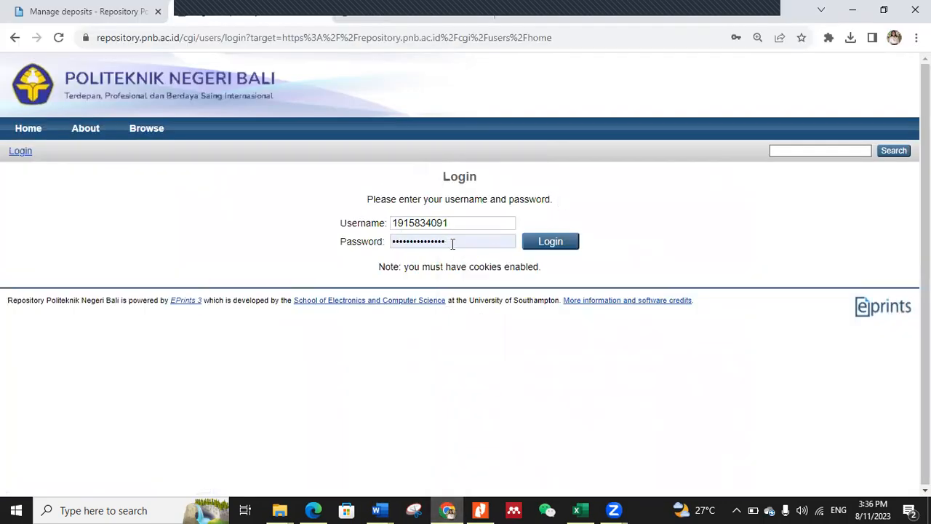
{"action": "left_click", "coordinate": [346, 246]}
{"action": "type", "text": "•••••"}
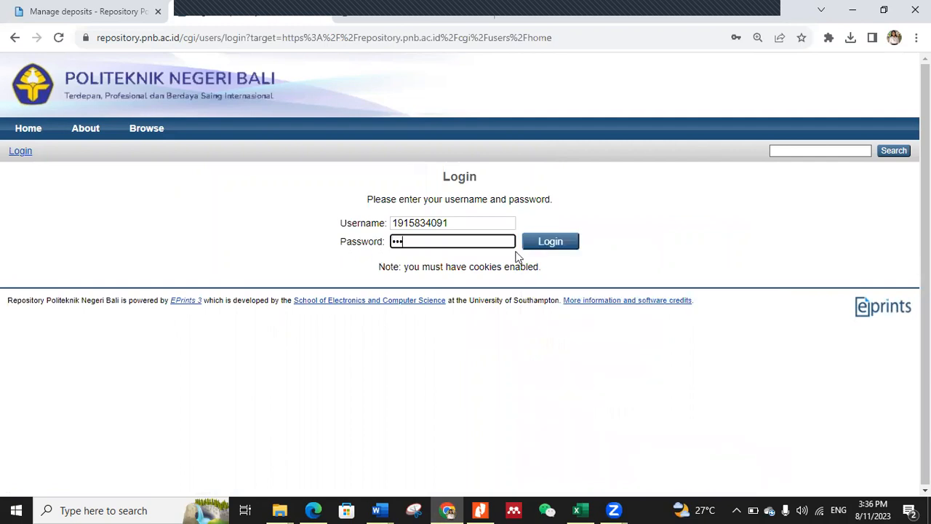
{"action": "left_click", "coordinate": [547, 244]}
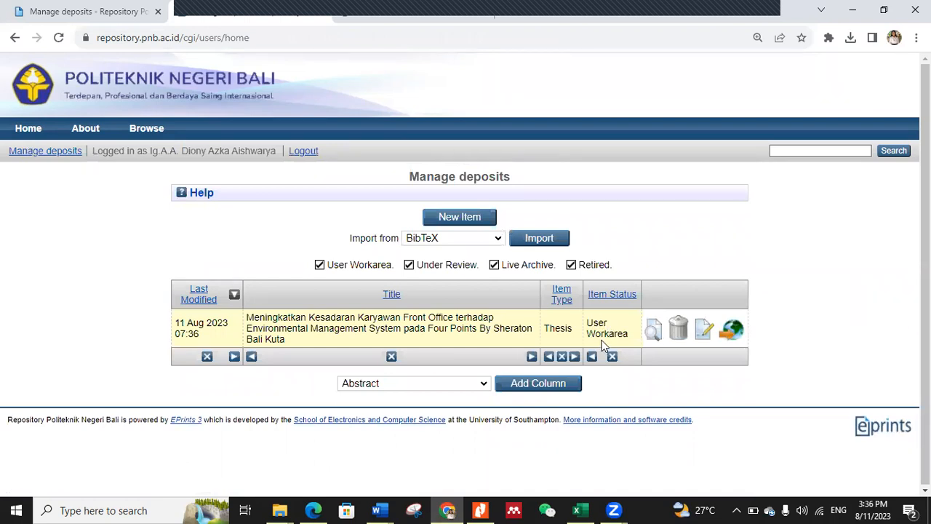
Step: View the details of the returned thesis and open its Upload section for editing
{"action": "left_click", "coordinate": [653, 333]}
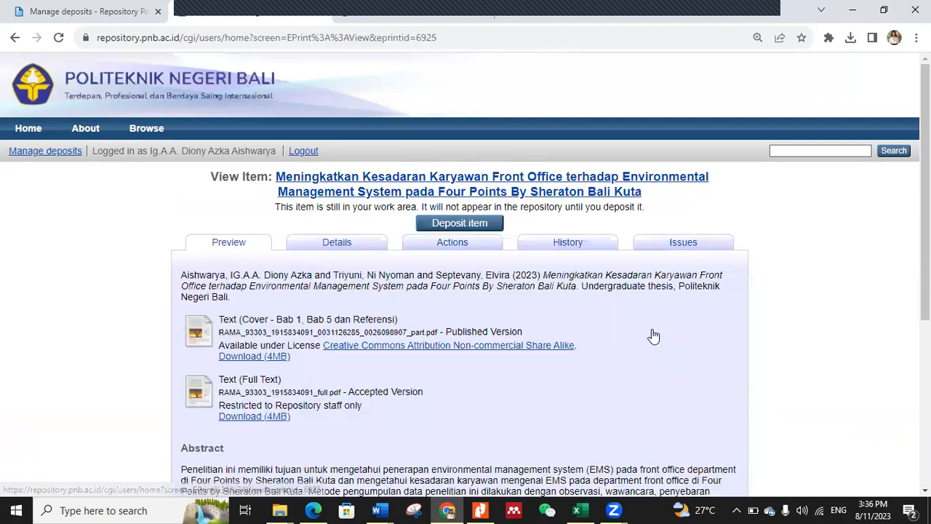
{"action": "left_click", "coordinate": [326, 251]}
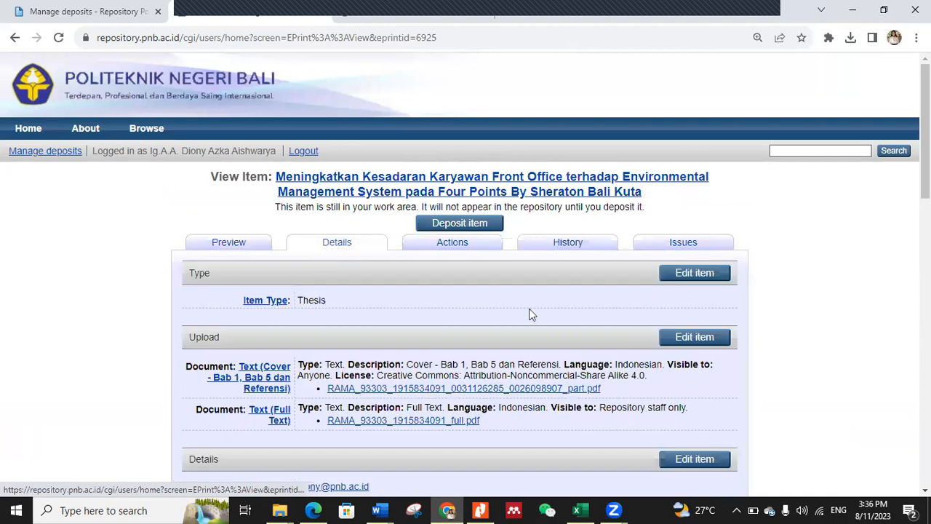
{"action": "left_click", "coordinate": [680, 339]}
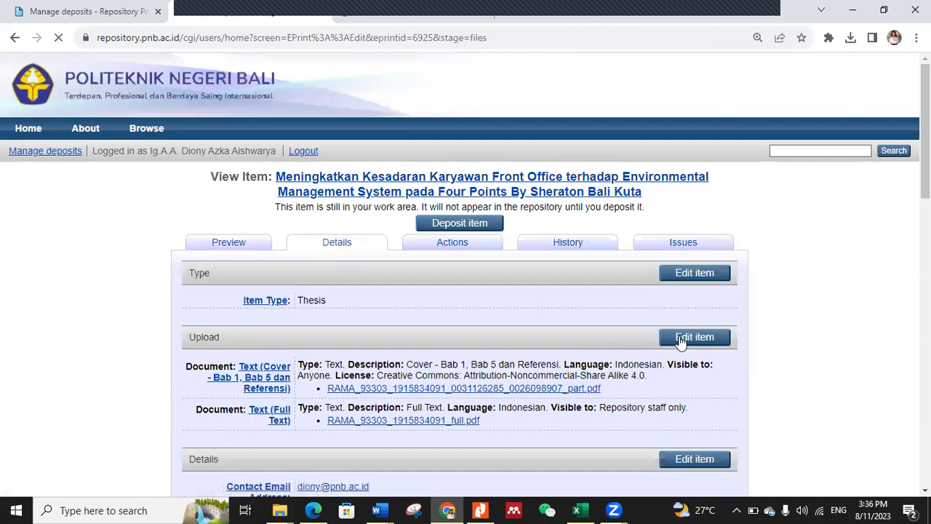
Step: Upload another copy of the "_full" thesis PDF from Downloads and remove that duplicate document
{"action": "scroll", "coordinate": [419, 350], "scroll_direction": "down", "scroll_amount": 3}
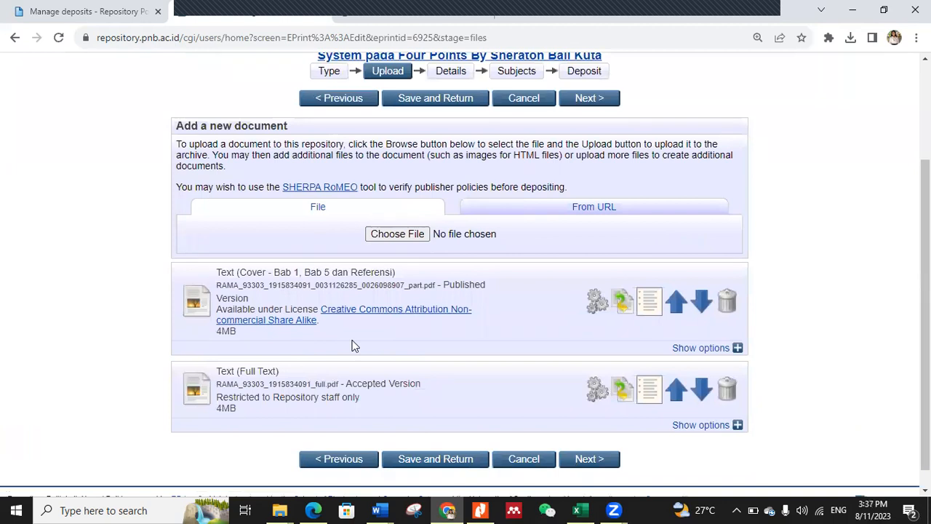
{"action": "left_click", "coordinate": [413, 239]}
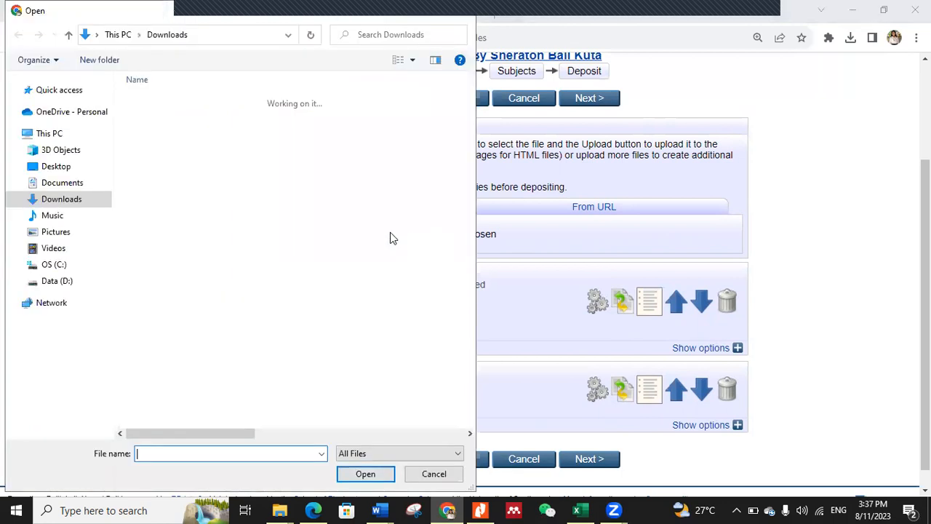
{"action": "left_click", "coordinate": [193, 132]}
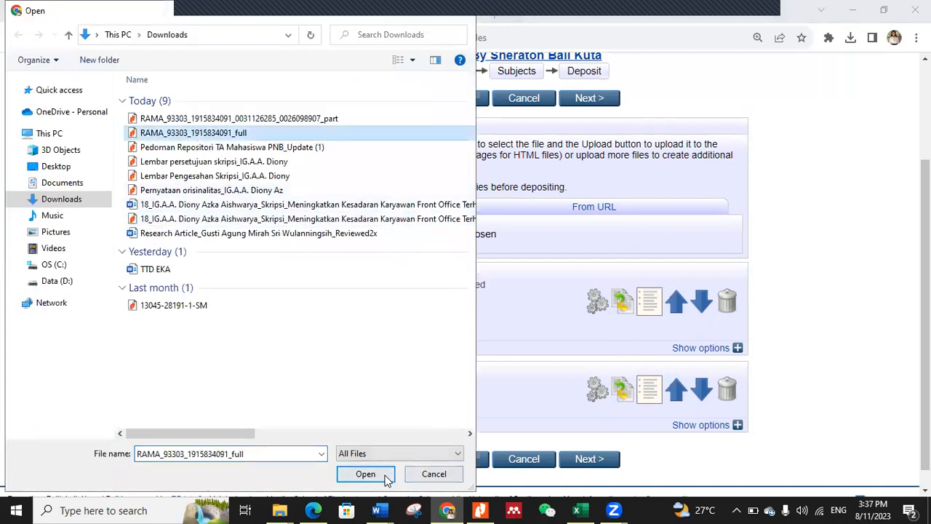
{"action": "left_click", "coordinate": [360, 474]}
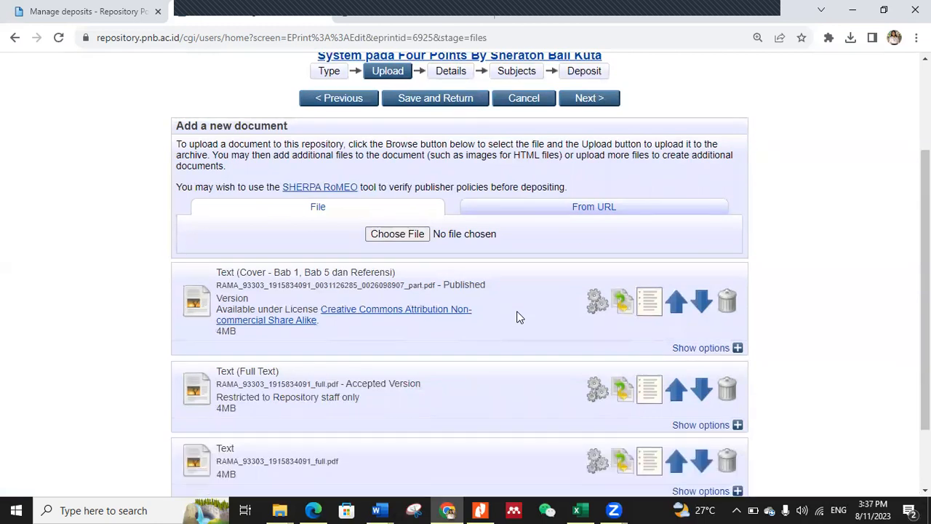
{"action": "scroll", "coordinate": [538, 372], "scroll_direction": "down", "scroll_amount": 1}
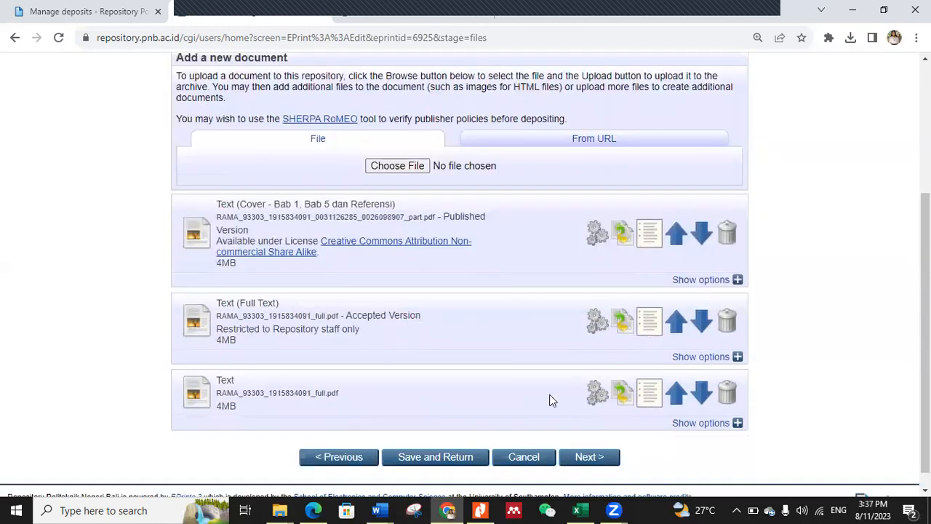
{"action": "left_click", "coordinate": [727, 393]}
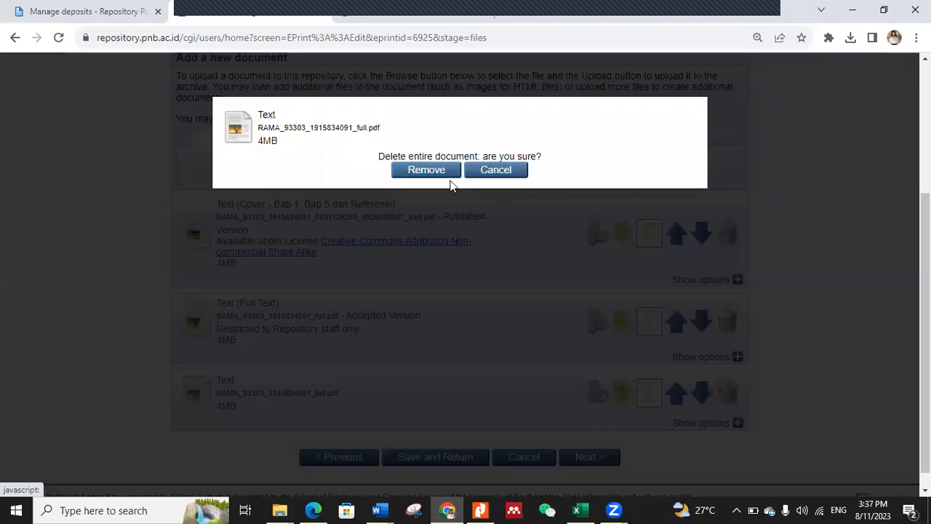
{"action": "left_click", "coordinate": [434, 173]}
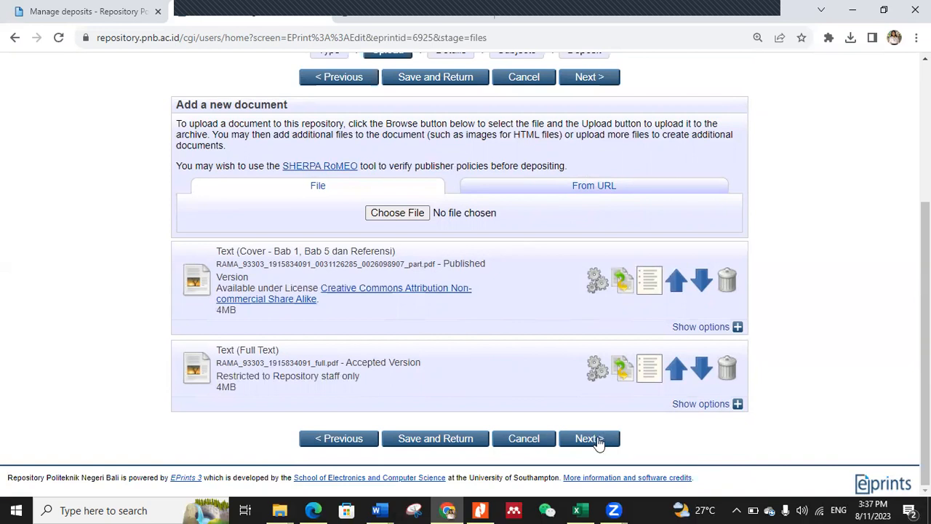
Step: Save the upload stage, return to the item and open its Details section for editing at the title
{"action": "left_click", "coordinate": [465, 441]}
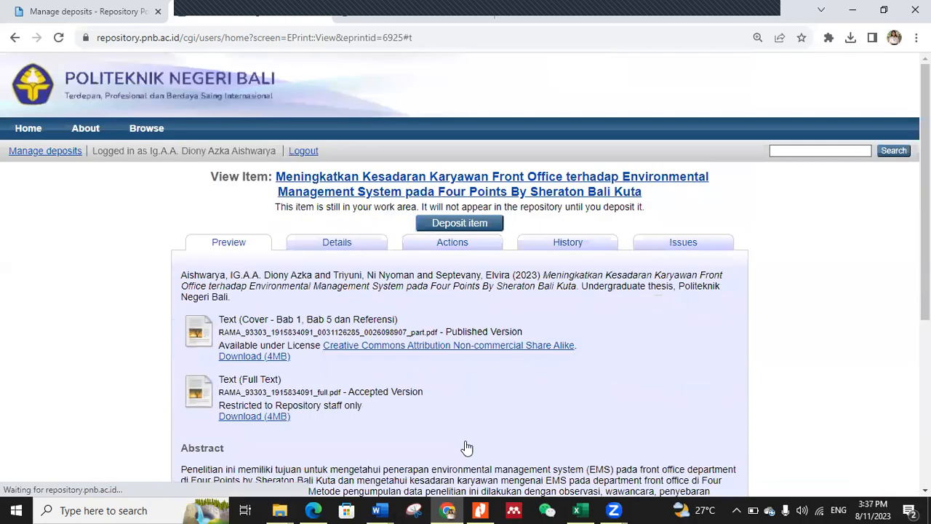
{"action": "left_click", "coordinate": [358, 250]}
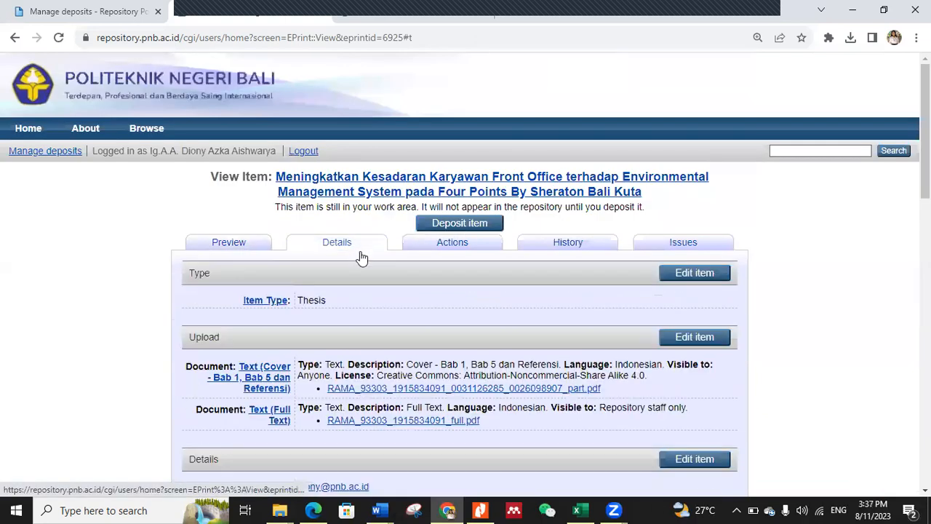
{"action": "scroll", "coordinate": [666, 266], "scroll_direction": "down", "scroll_amount": 3}
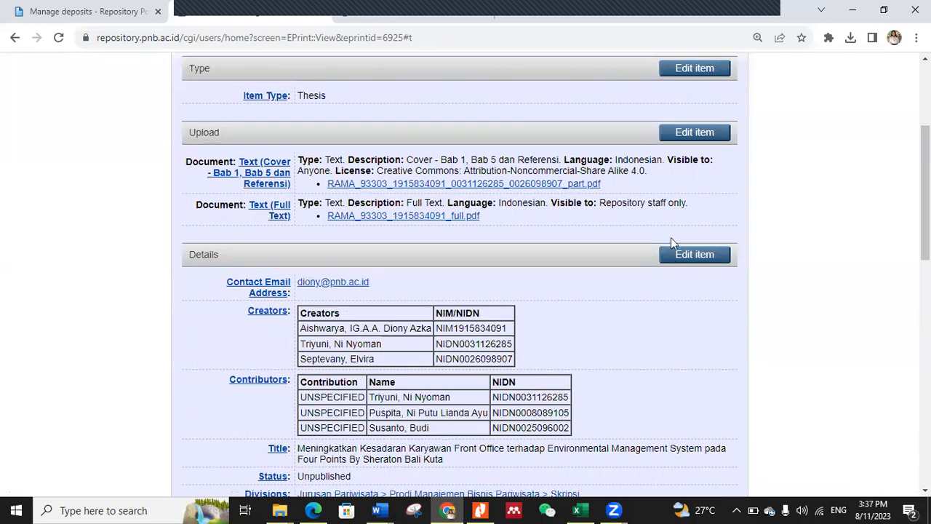
{"action": "scroll", "coordinate": [671, 237], "scroll_direction": "up", "scroll_amount": 2}
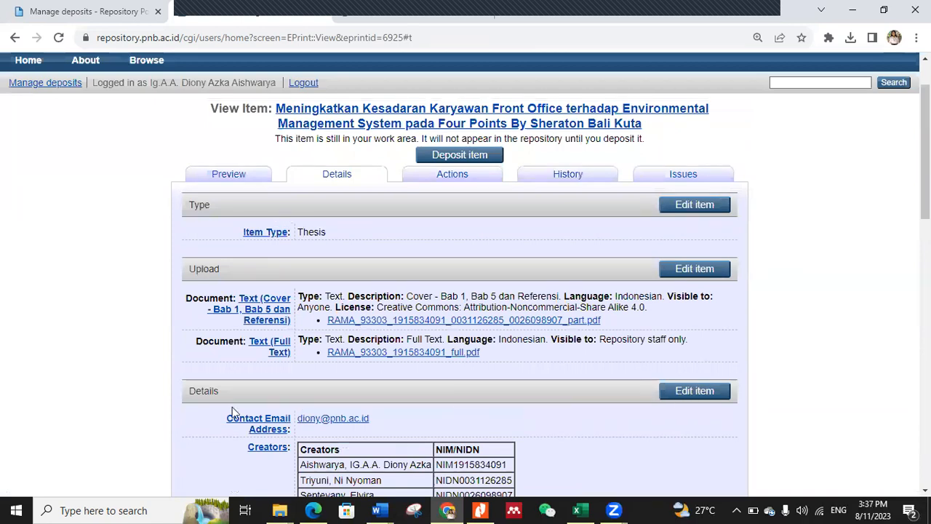
{"action": "left_click", "coordinate": [712, 396]}
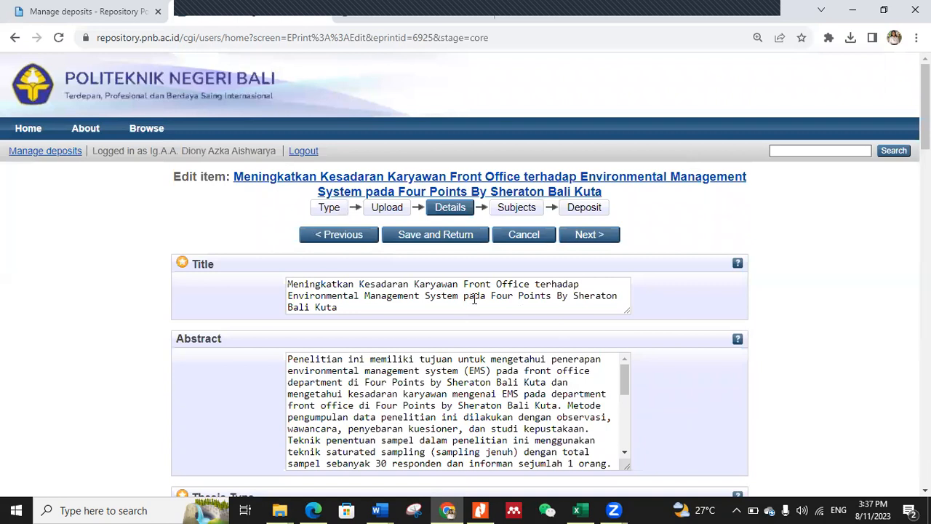
{"action": "left_click", "coordinate": [468, 291]}
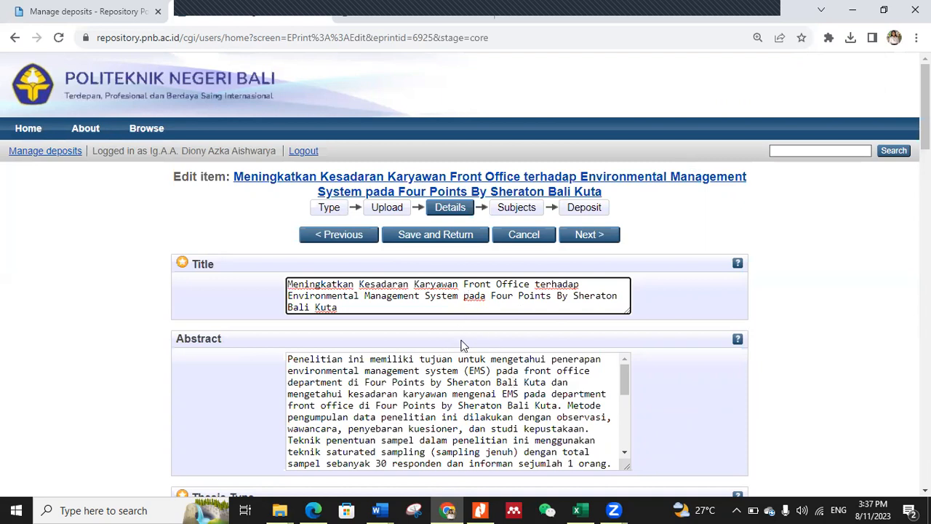
Step: Save the thesis details without further edits, deposit the item again under the deposit terms, and return to the list of managed deposits
{"action": "left_click", "coordinate": [440, 242]}
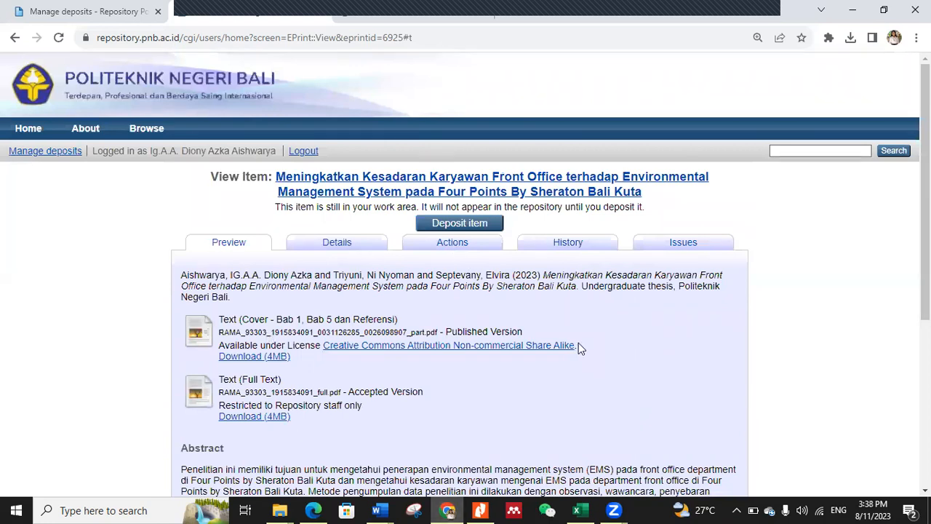
{"action": "left_click", "coordinate": [453, 225]}
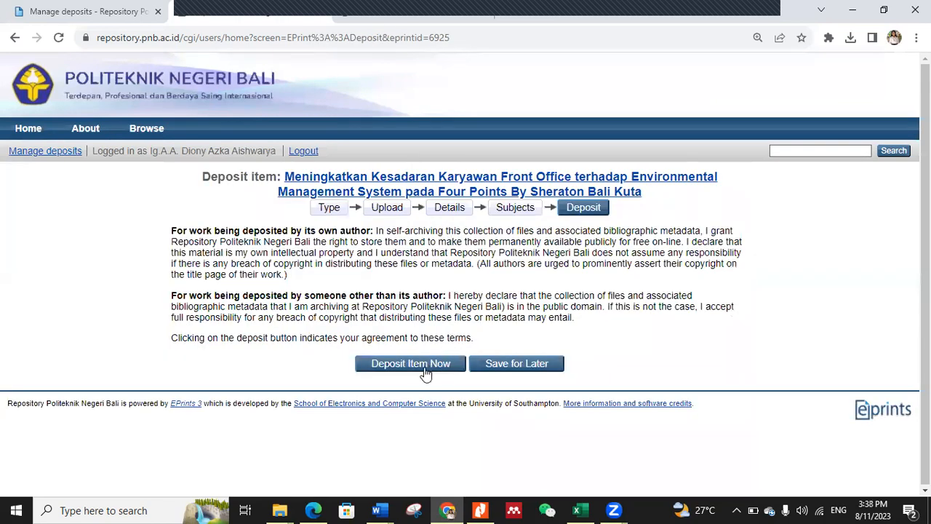
{"action": "left_click", "coordinate": [425, 375]}
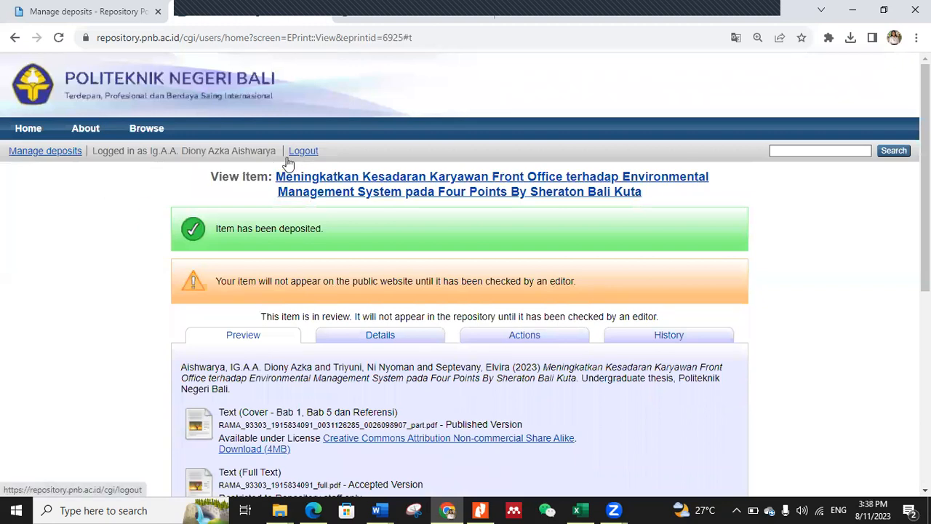
{"action": "left_click", "coordinate": [44, 159]}
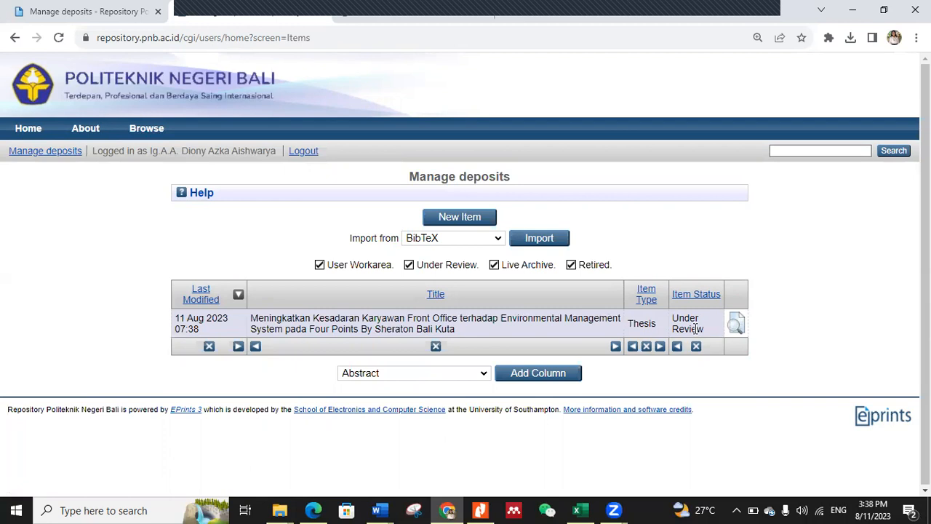
Step: Log out of the student account and sign in as editor2 with the saved account password
{"action": "left_click", "coordinate": [304, 153]}
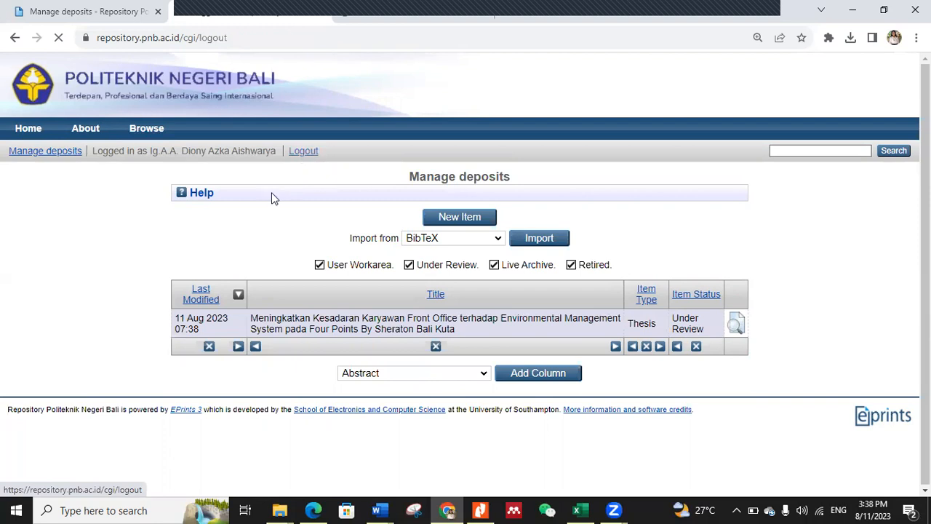
{"action": "left_click", "coordinate": [20, 154]}
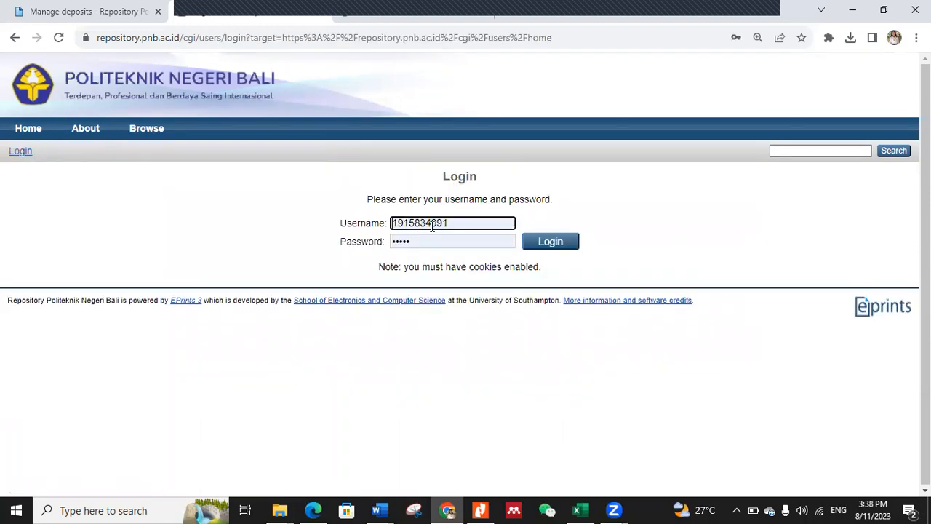
{"action": "double_click", "coordinate": [431, 224]}
{"action": "type", "text": "editor2"}
{"action": "left_click", "coordinate": [531, 256]}
{"action": "left_click", "coordinate": [551, 248]}
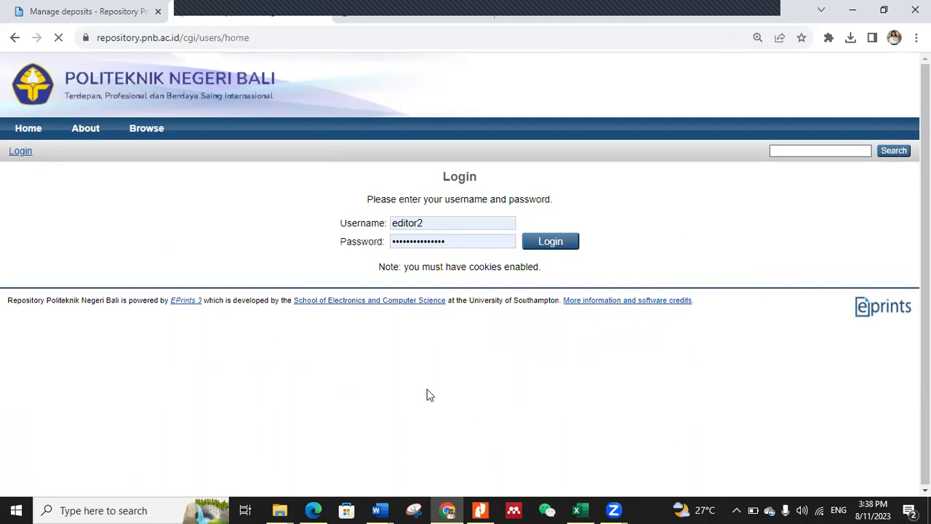
Step: Open the redeposited thesis from the review list, open its "_part" PDF in a new tab, and return to the item
{"action": "left_click", "coordinate": [443, 153]}
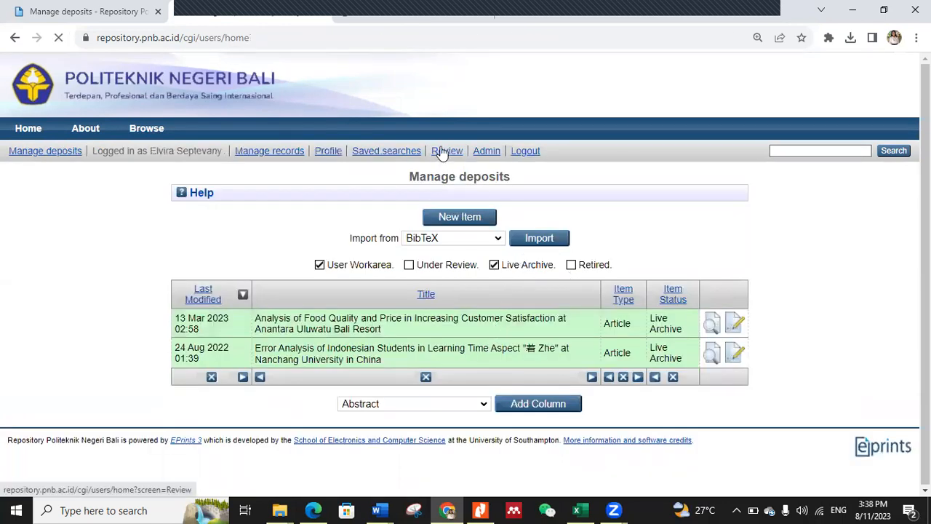
{"action": "left_click", "coordinate": [573, 300]}
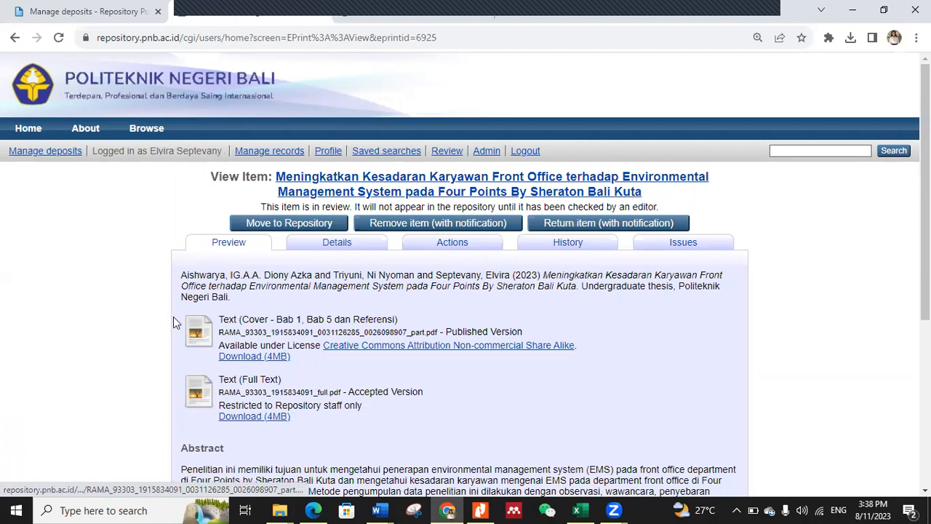
{"action": "right_click", "coordinate": [198, 337]}
{"action": "left_click", "coordinate": [271, 94]}
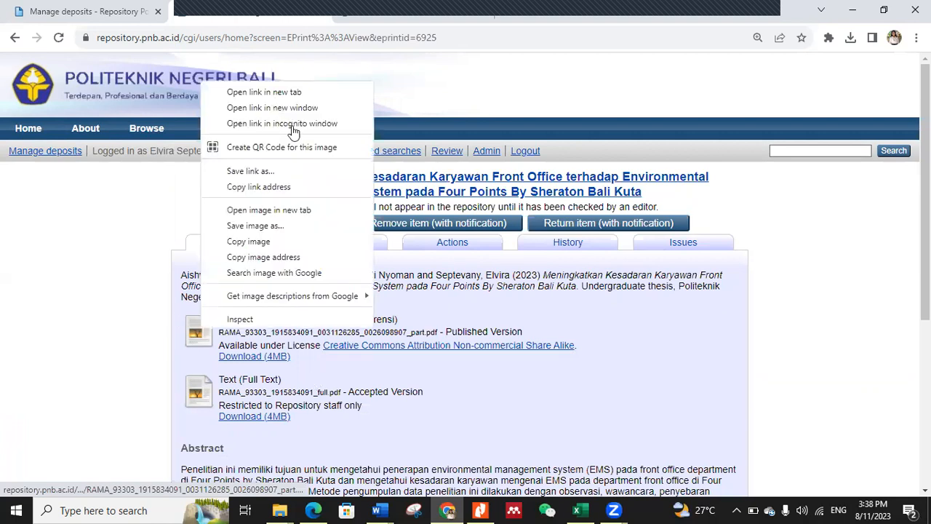
{"action": "left_click", "coordinate": [348, 19]}
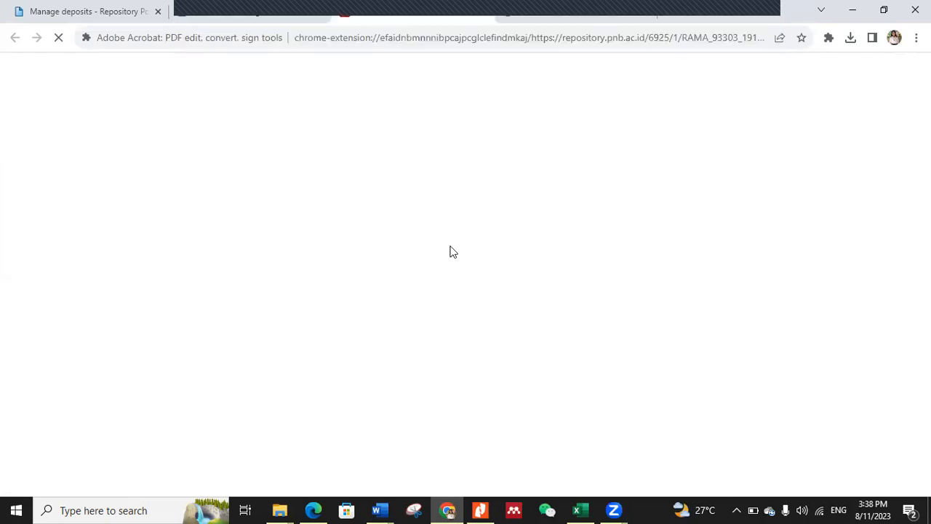
{"action": "left_click", "coordinate": [212, 10]}
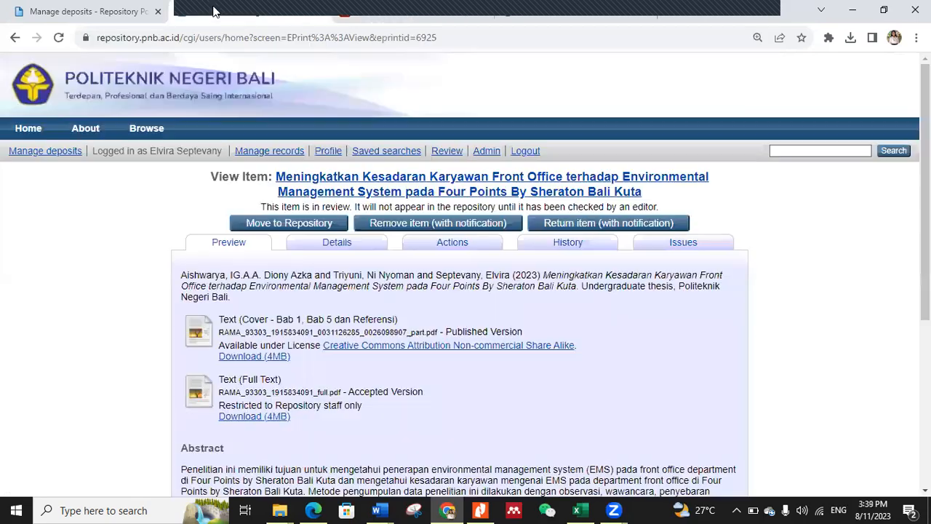
Step: Move the reviewed thesis into the live repository and look through its item details
{"action": "left_click", "coordinate": [298, 227]}
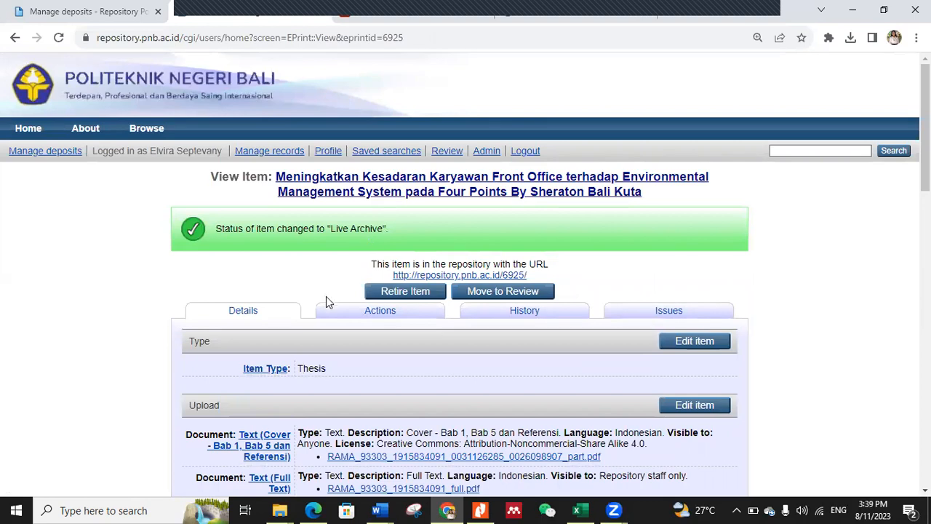
{"action": "scroll", "coordinate": [326, 296], "scroll_direction": "down", "scroll_amount": 15}
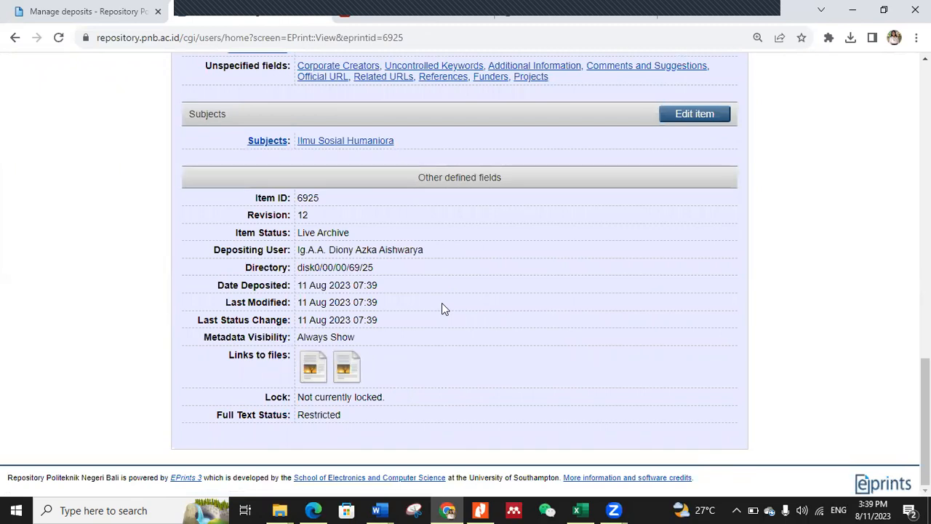
{"action": "scroll", "coordinate": [441, 309], "scroll_direction": "up", "scroll_amount": 3}
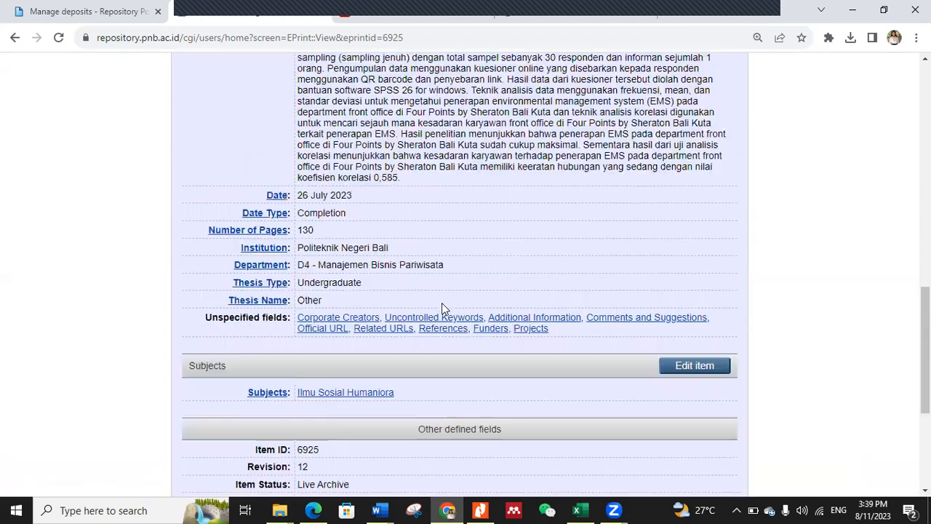
{"action": "scroll", "coordinate": [442, 309], "scroll_direction": "up", "scroll_amount": 5}
{"action": "scroll", "coordinate": [473, 219], "scroll_direction": "up", "scroll_amount": 5}
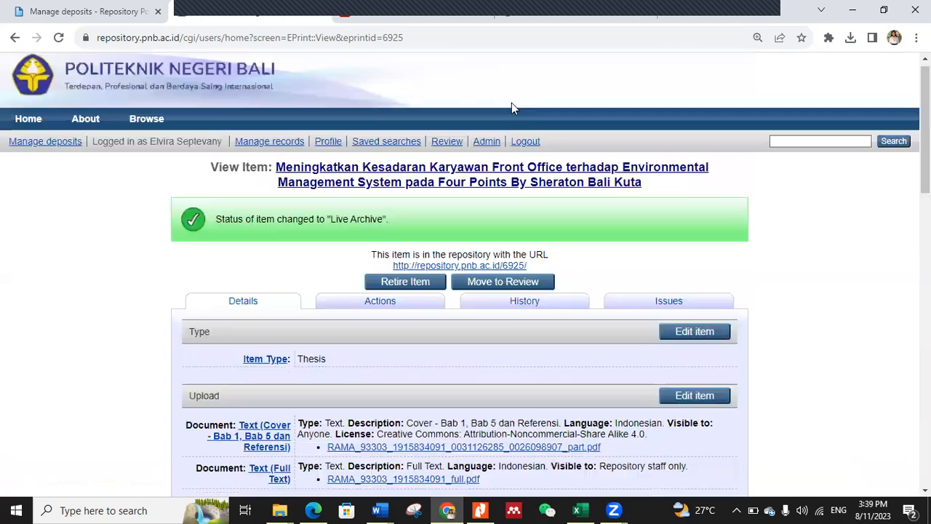